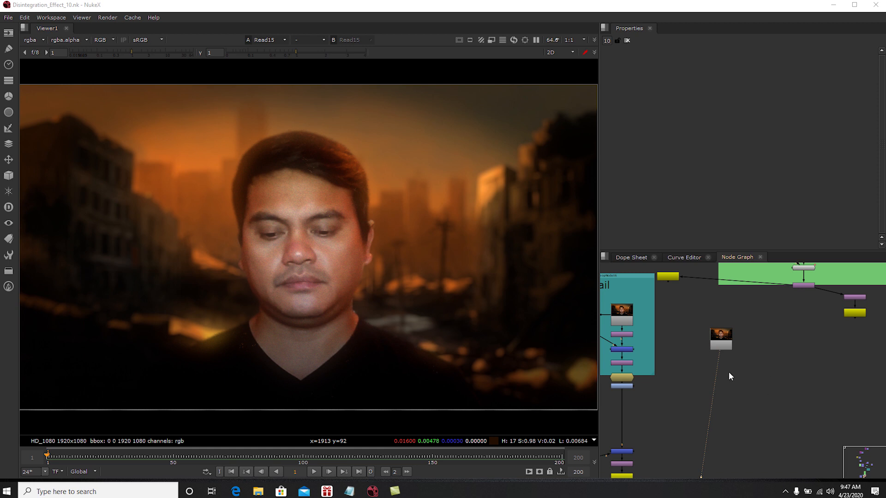
- Play the finished disintegration composite from Read15, stop it late in the shot, and return to the first frame
left_click_drag(721, 347, 722, 352)
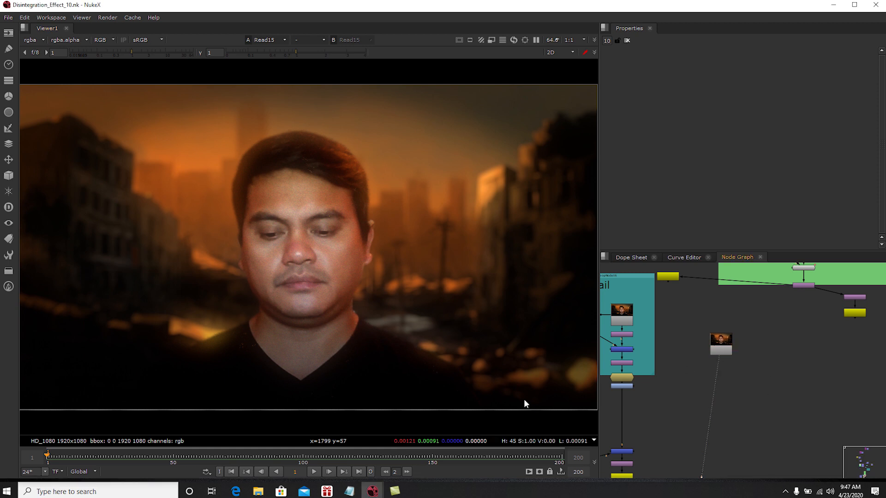
left_click(314, 471)
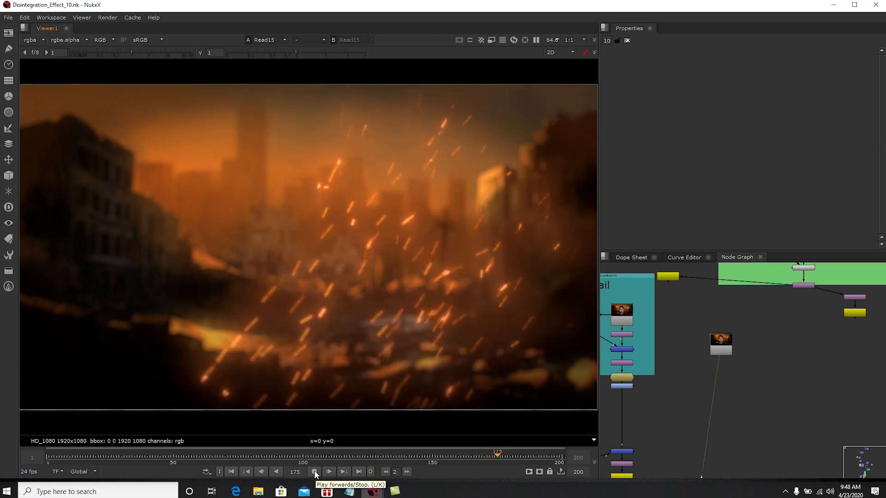
left_click(314, 472)
left_click(231, 471)
- Find the actor's source footage node Read2 in the purple backdrop and display it in the viewer
scroll(774, 377, "down", 2)
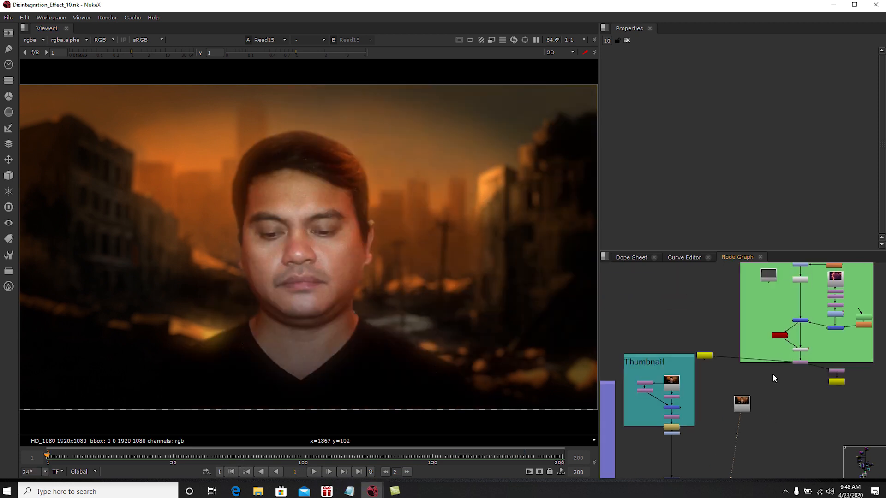
scroll(773, 379, "down", 2)
scroll(771, 376, "down", 3)
middle_click_drag(776, 304, 735, 331)
scroll(762, 405, "down", 2)
scroll(763, 393, "down", 1)
scroll(767, 387, "up", 1)
middle_click_drag(782, 429, 731, 336)
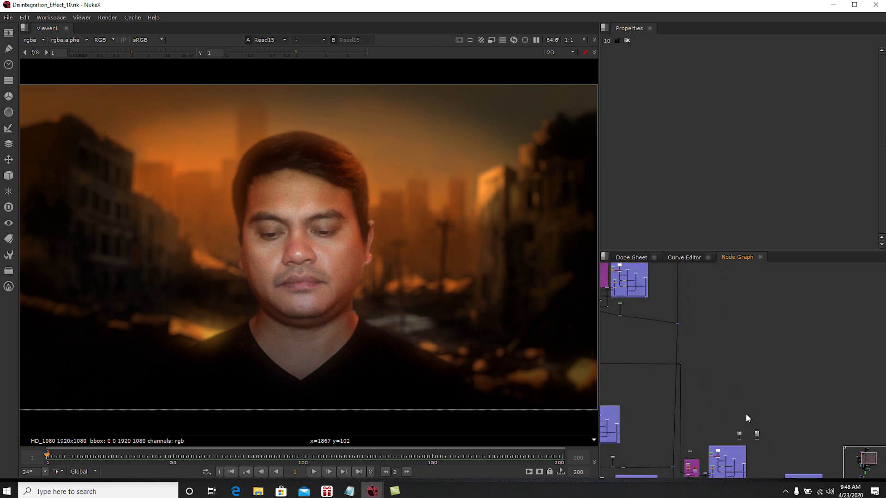
middle_click_drag(729, 450, 743, 357)
scroll(726, 391, "up", 4)
middle_click_drag(696, 385, 794, 391)
scroll(794, 390, "up", 8)
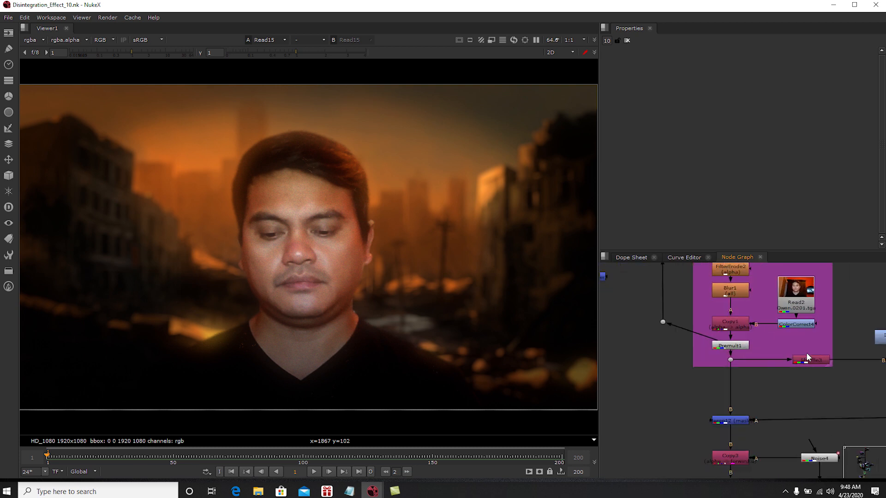
scroll(807, 358, "up", 3)
middle_click_drag(807, 357, 785, 427)
key("1")
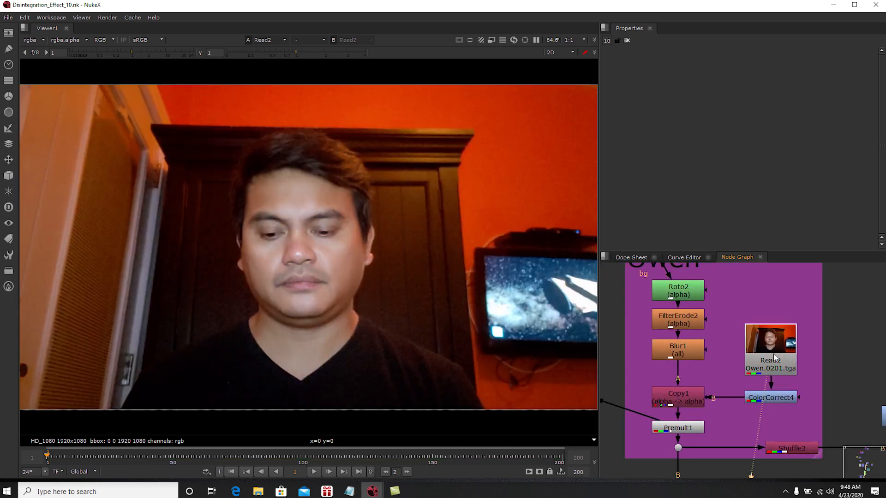
- Scrub through the Read2 footage to frame 191 to review the performance, and return to the first frame
left_click_drag(88, 457, 178, 456)
left_click_drag(231, 456, 293, 456)
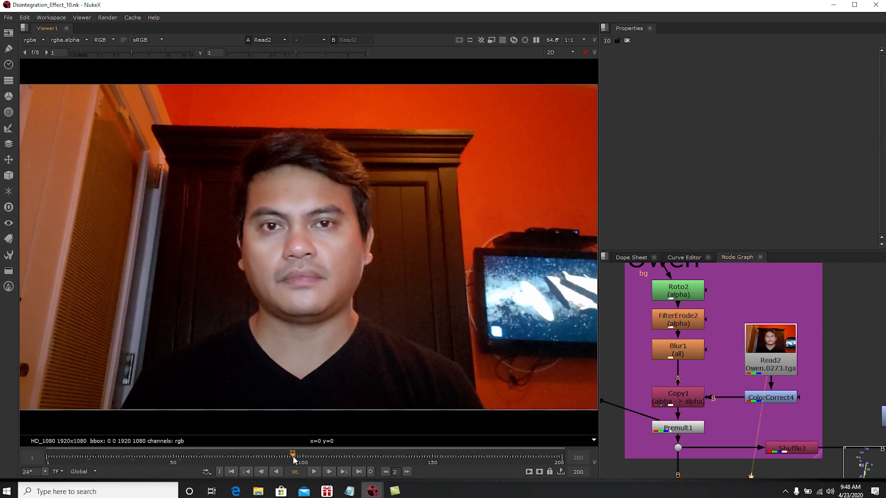
left_click(362, 455)
left_click_drag(440, 456, 502, 457)
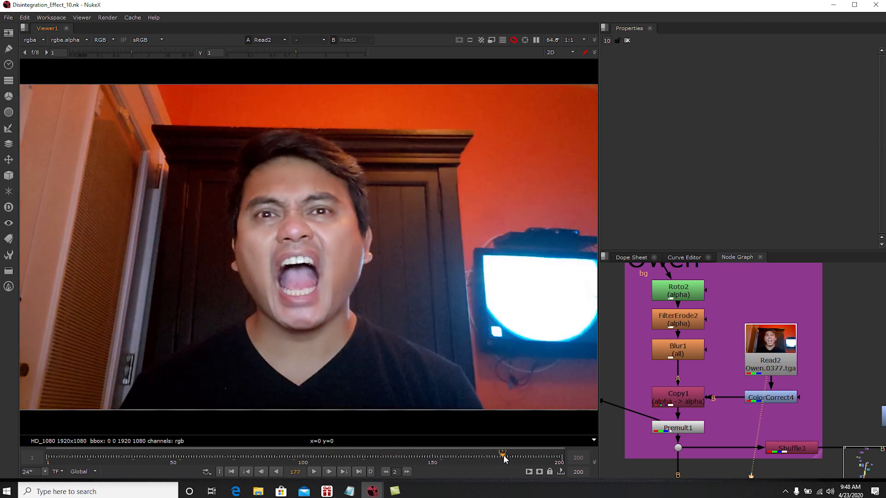
left_click(539, 455)
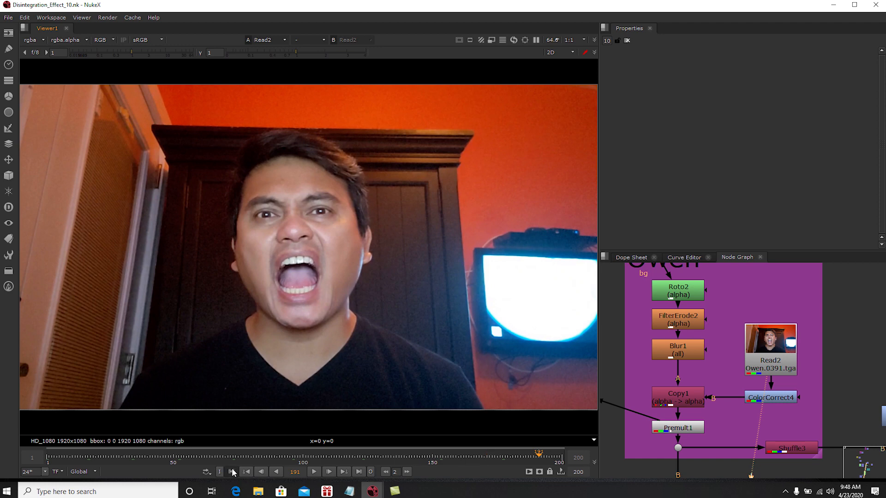
left_click(232, 471)
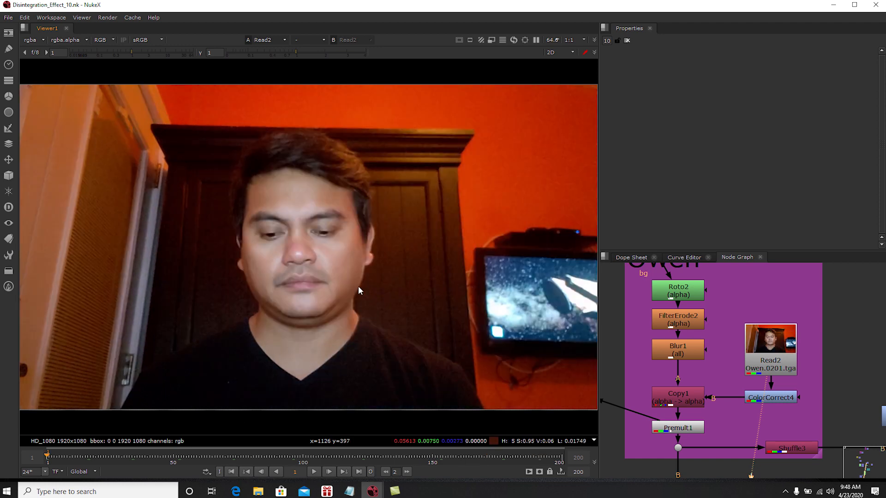
- Open the Roto2 node's properties and scrub to frame 147 to examine its shapes over the actor
middle_click_drag(682, 342, 709, 363)
left_click(711, 314)
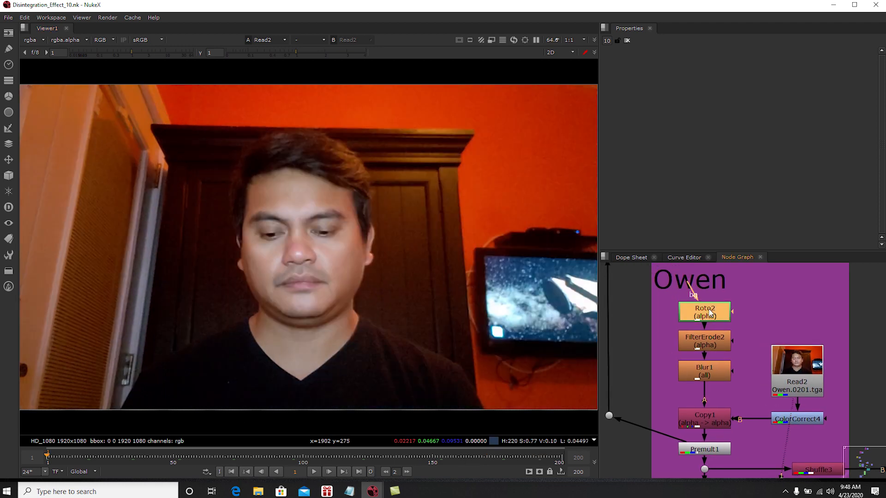
double_click(710, 314)
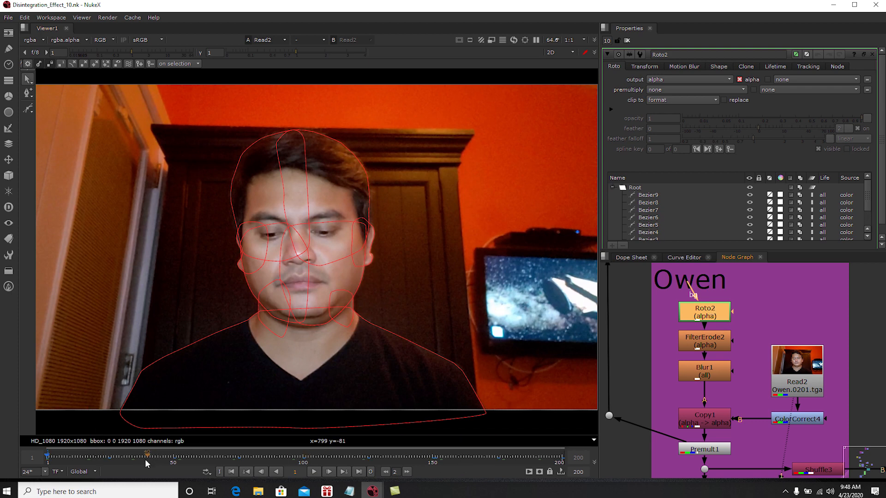
left_click_drag(107, 457, 424, 455)
- Display the Premult1 output and scrub back to frame 1 to examine the actor's extracted matte
middle_click_drag(689, 402, 682, 374)
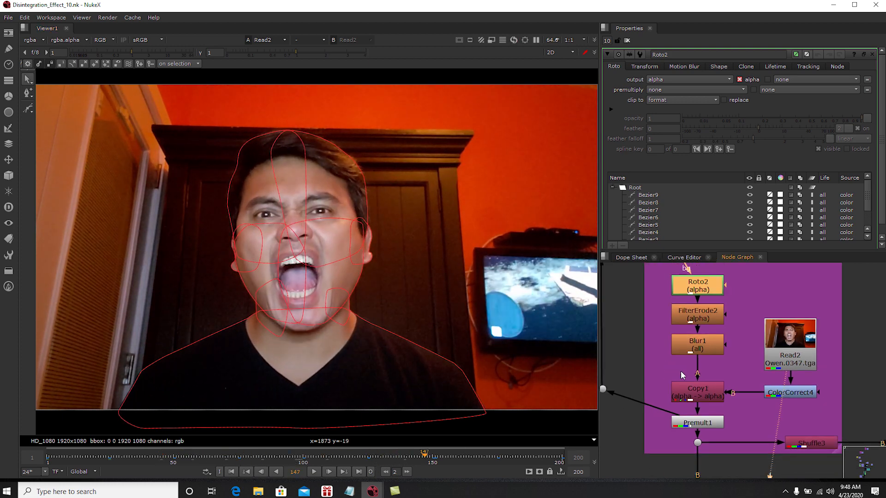
left_click(715, 425)
key("1")
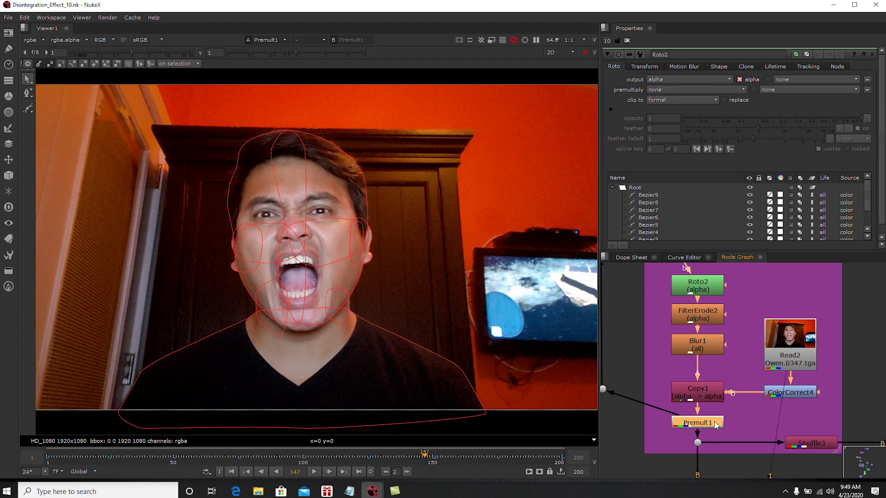
left_click(722, 426)
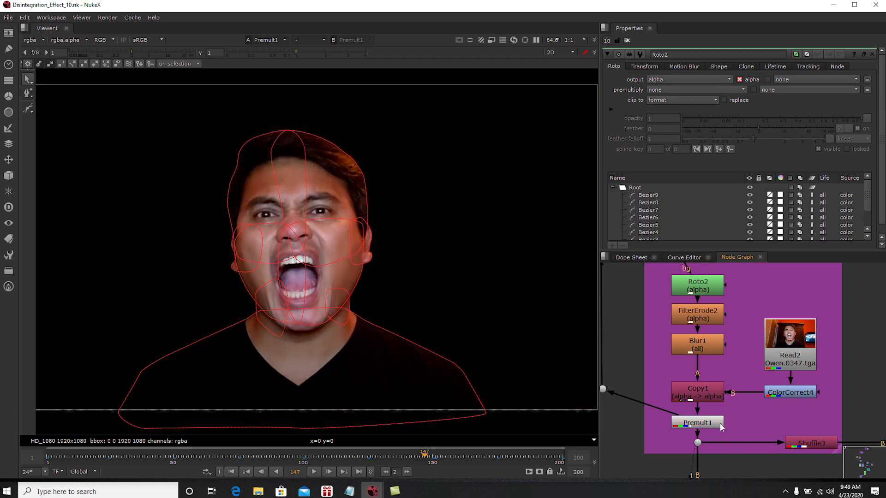
left_click(607, 41)
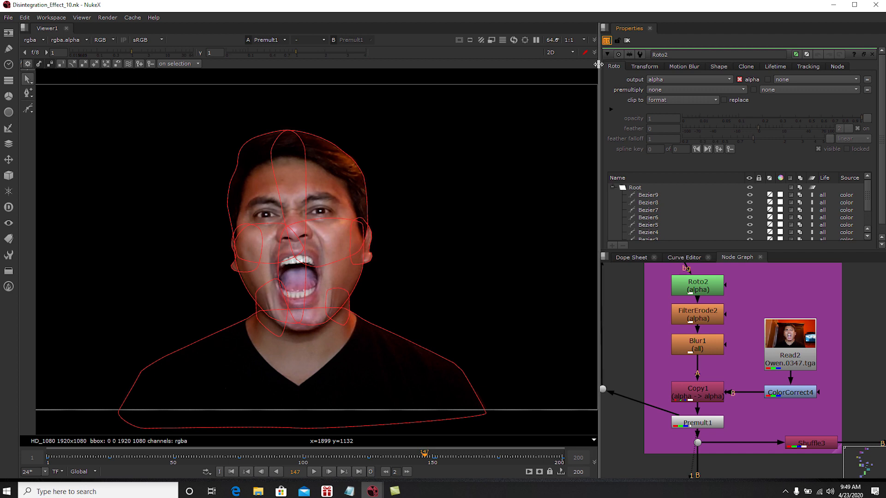
left_click(390, 457)
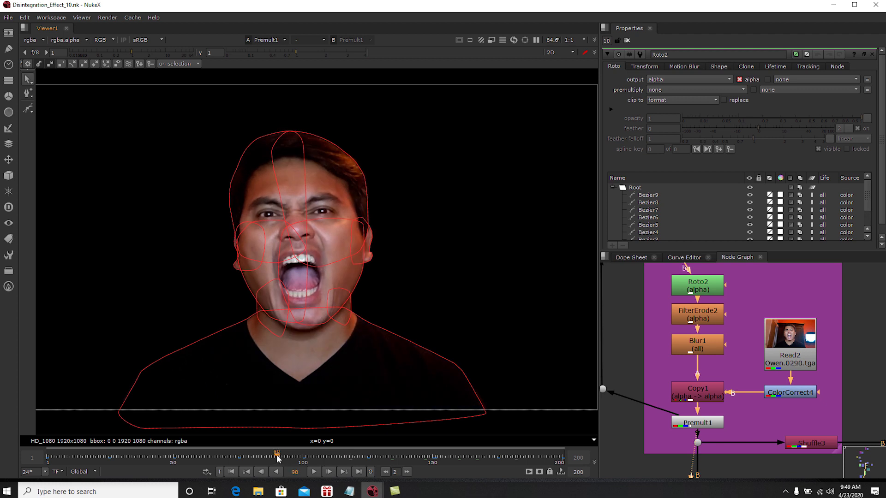
scroll(766, 392, "down", 2)
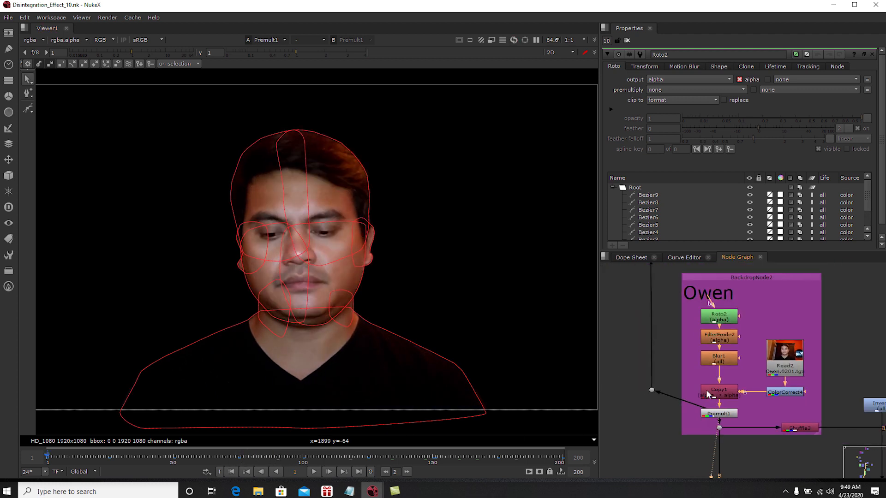
- Limit the number of open node properties to 1 and close all open properties
left_click(607, 41)
type("1")
scroll(739, 409, "down", 3)
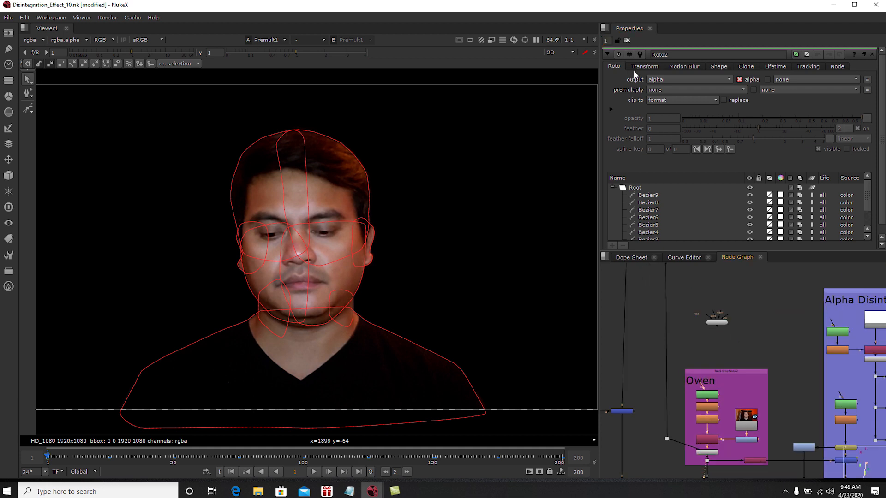
left_click(627, 40)
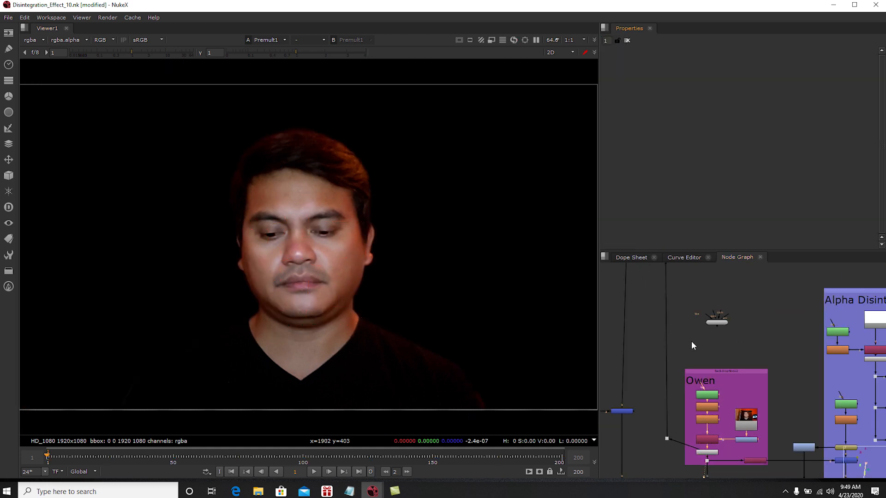
- Find the Skeleton backdrop and display its source image node Read1 in the viewer
scroll(704, 342, "down", 2)
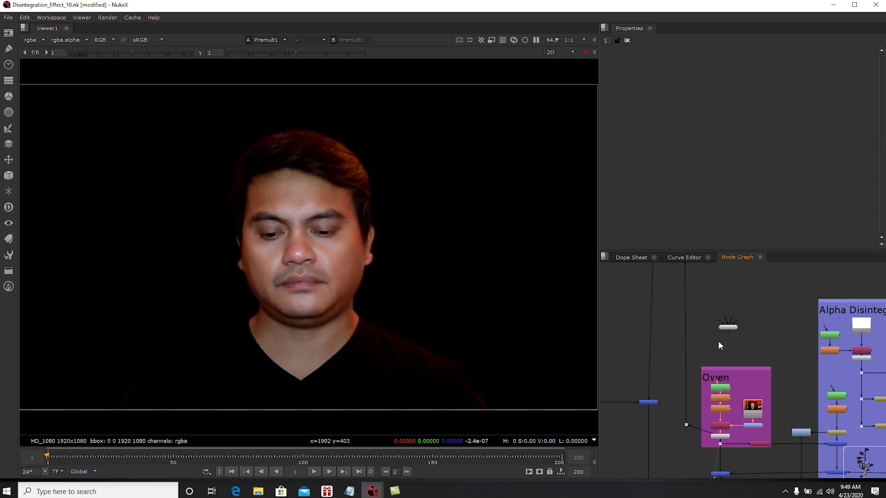
scroll(728, 334, "down", 2)
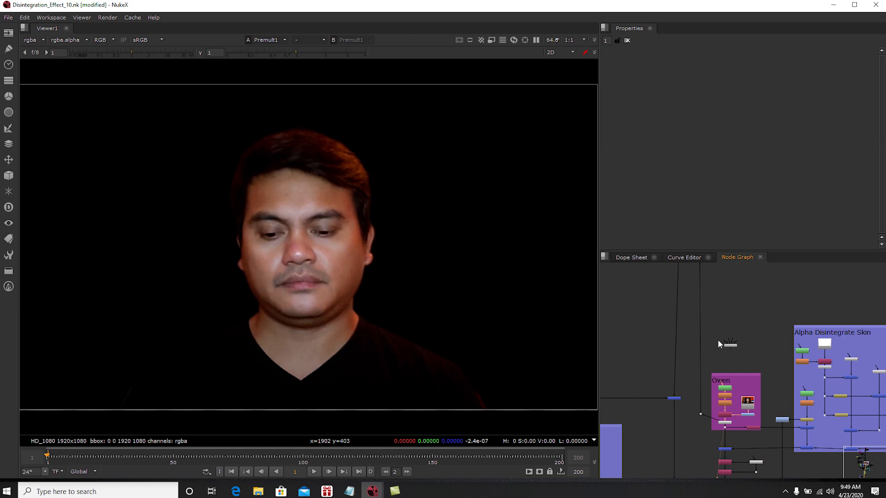
scroll(718, 344, "down", 6)
scroll(724, 349, "down", 1)
middle_click_drag(722, 346, 775, 406)
scroll(774, 404, "down", 1)
mouse_move(727, 356)
middle_mouse_down()
mouse_move(747, 414)
mouse_move(698, 420)
mouse_move(693, 429)
middle_mouse_up()
middle_click_drag(781, 300, 746, 353)
scroll(746, 353, "up", 10)
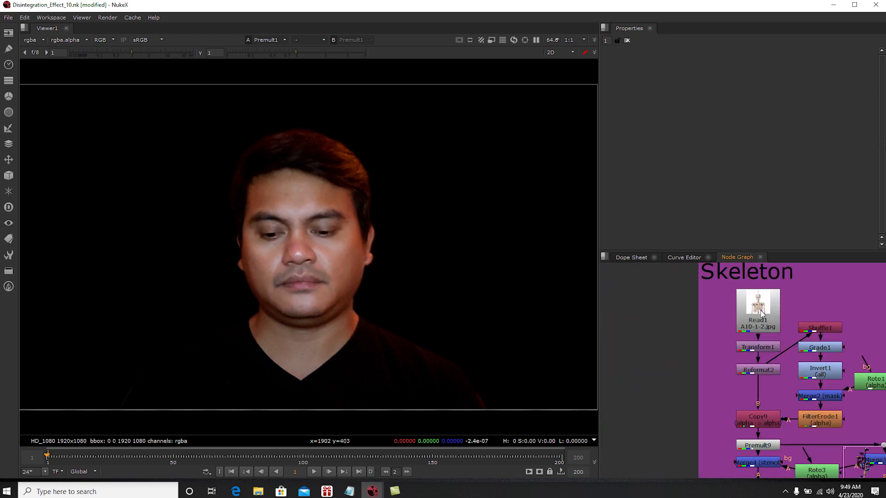
left_click(761, 313)
key("1")
- Find the muscle anatomy image node Read8 and display it in the viewer
middle_click_drag(347, 282, 312, 266)
scroll(738, 354, "down", 5)
scroll(726, 384, "down", 4)
mouse_move(702, 401)
middle_mouse_down()
mouse_move(692, 370)
mouse_move(696, 277)
middle_mouse_up()
middle_click_drag(685, 367, 777, 311)
scroll(640, 339, "up", 5)
scroll(662, 308, "up", 4)
left_click(681, 345)
key("1")
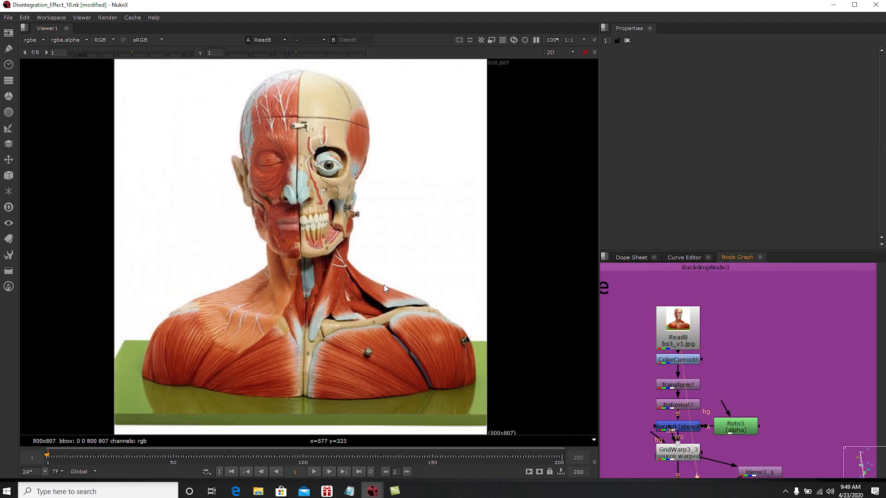
- Find the olive skin backdrop and display its burnt zombie face image, Read6, in the viewer
middle_click_drag(743, 471, 693, 373)
scroll(694, 376, "down", 8)
middle_click_drag(739, 459, 669, 346)
scroll(669, 346, "down", 1)
middle_click_drag(730, 414, 775, 325)
middle_click_drag(705, 412, 807, 356)
scroll(641, 293, "up", 7)
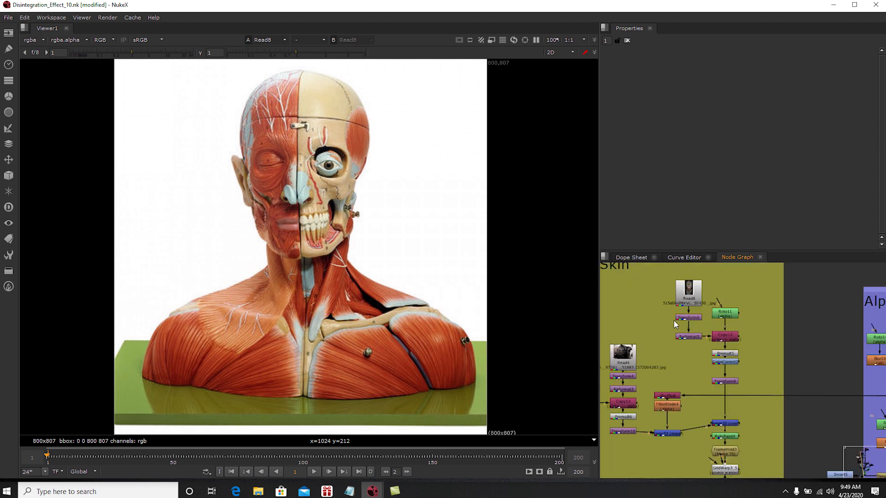
scroll(673, 320, "up", 3)
middle_click_drag(666, 333, 707, 340)
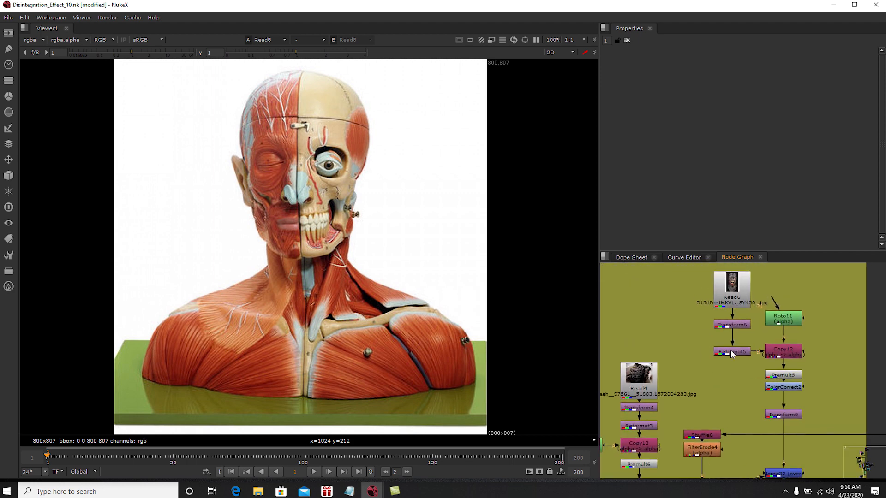
left_click(738, 298)
key("1")
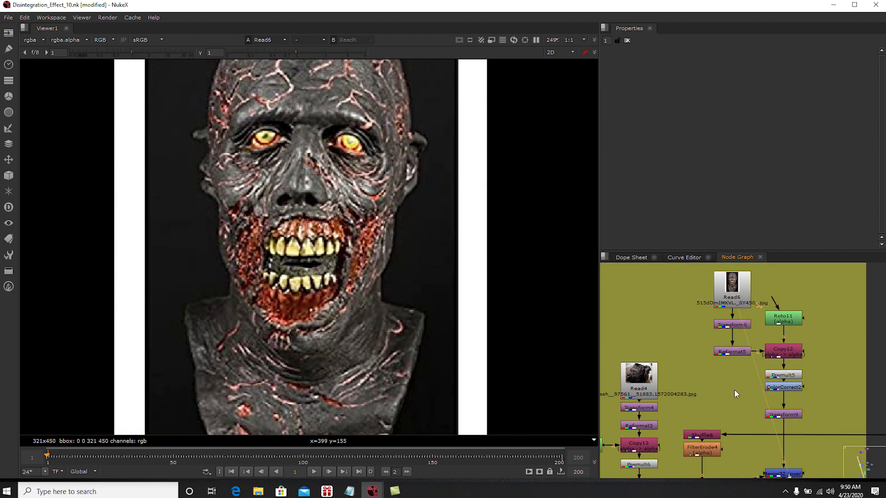
- Display the burnt flesh texture image from Read4 in the viewer
middle_click_drag(691, 399, 724, 373)
left_click(672, 353)
key("1")
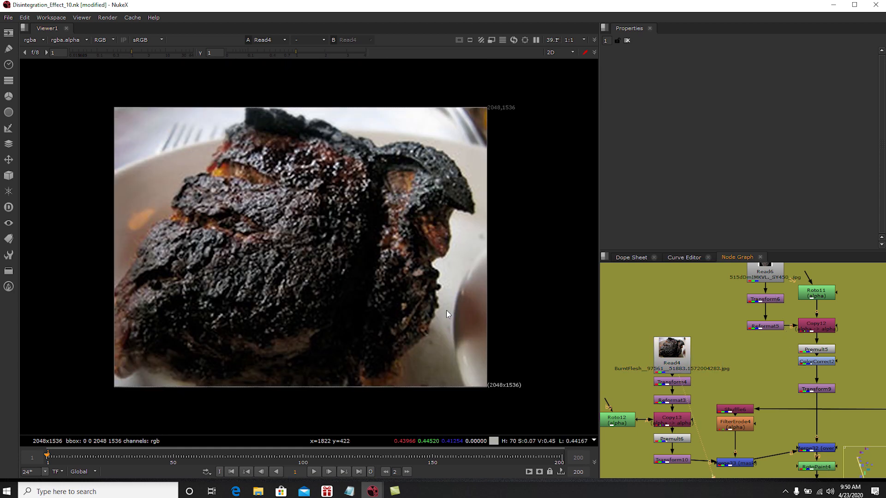
- Return to the actor's node group and display the Premult1 cutout again in the viewer
scroll(773, 360, "down", 6)
scroll(775, 369, "up", 2)
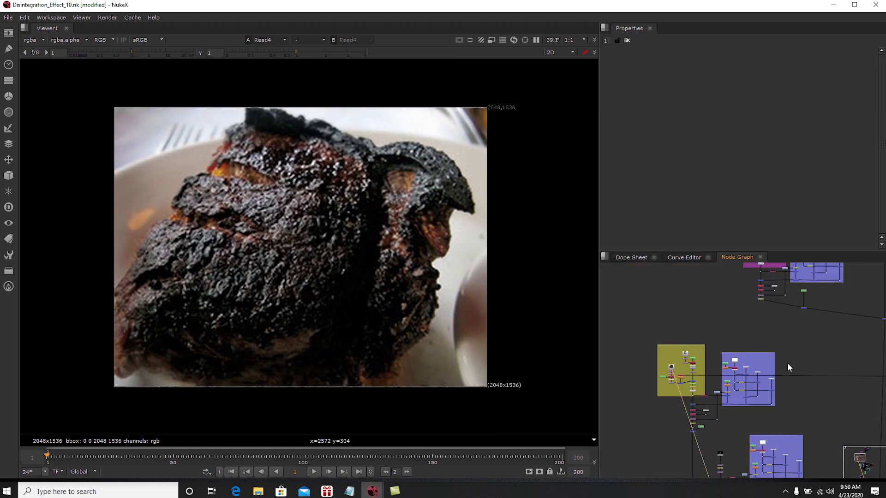
scroll(693, 371, "up", 5)
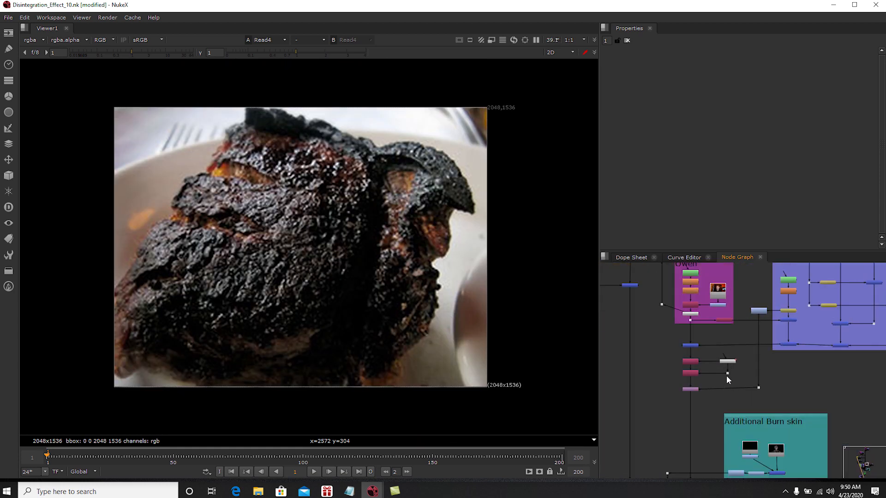
middle_click_drag(695, 331, 705, 382)
scroll(704, 373, "up", 1)
left_click(691, 341)
key("1")
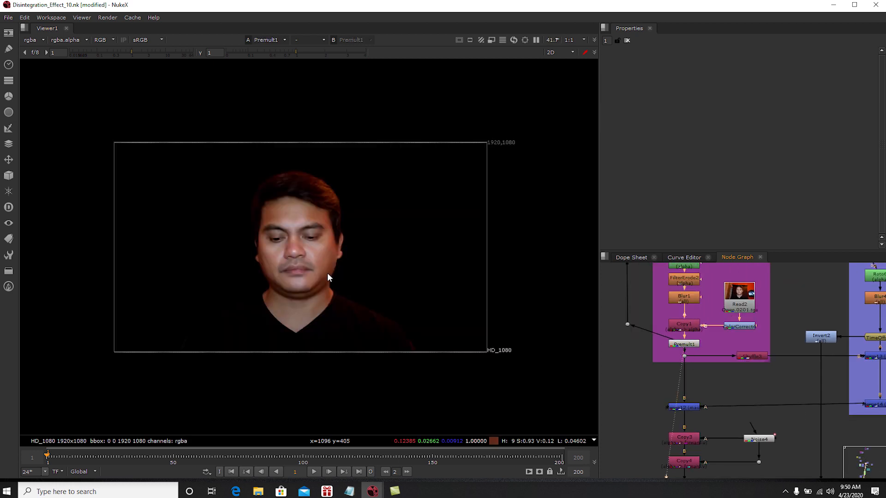
middle_click_drag(340, 272, 352, 278)
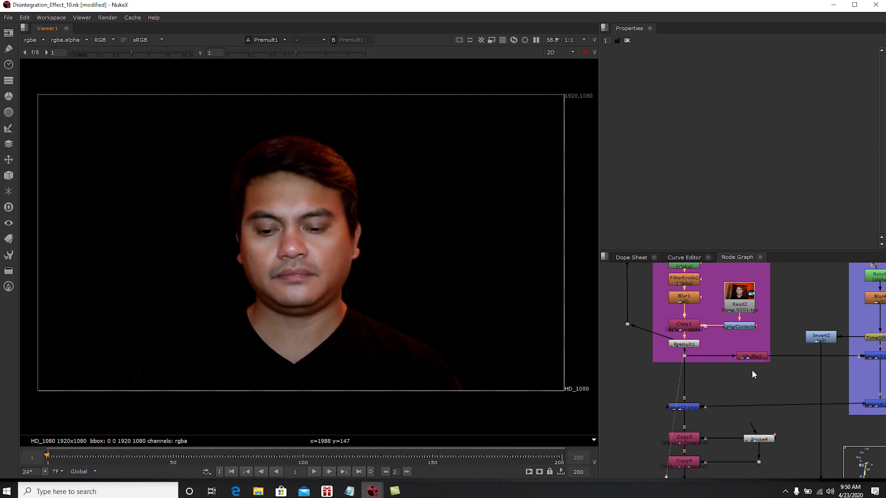
- Display the Merge91 noise matte from the Alpha Disintegrate Skin backdrop and play it in the viewer
scroll(692, 372, "down", 5)
middle_click_drag(732, 353, 687, 372)
middle_click_drag(770, 421, 743, 422)
left_click_drag(730, 404, 845, 434)
left_click_drag(752, 417, 753, 415)
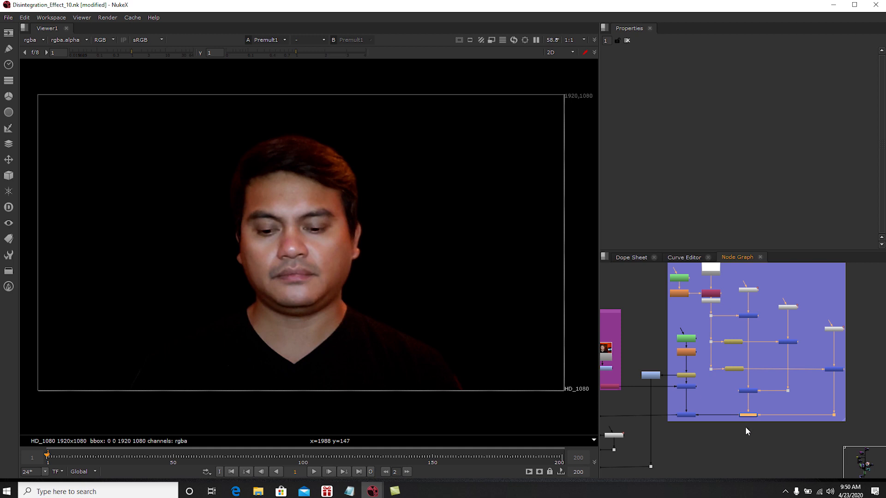
scroll(745, 428, "up", 3)
left_click(746, 426)
left_click(752, 408)
key("1")
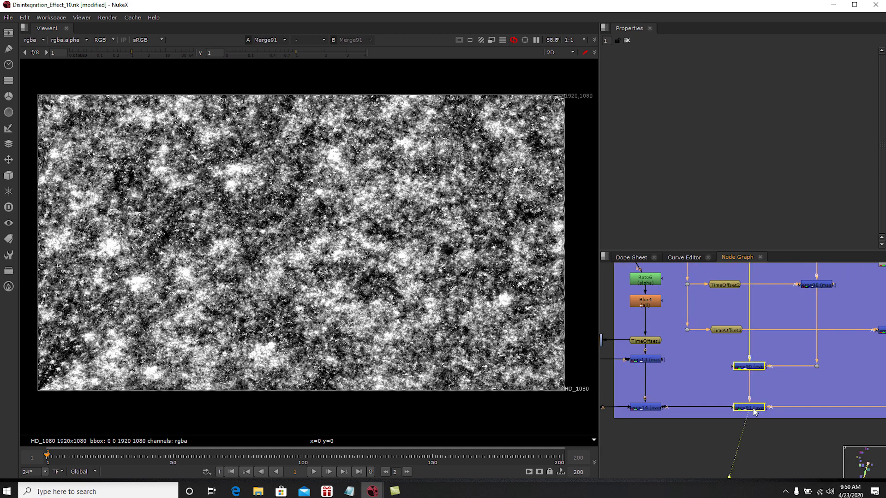
left_click(313, 472)
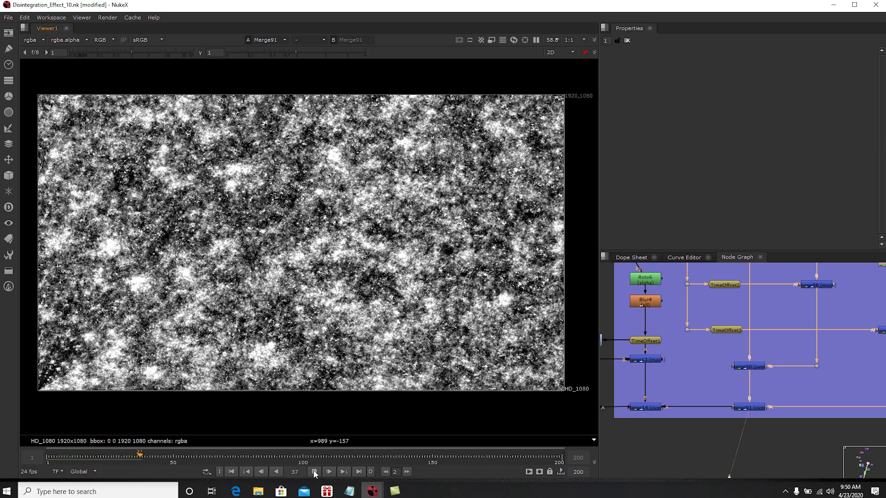
- Stop the playback and look over the node layout of the Alpha Disintegrate Skin backdrop
left_click(314, 471)
middle_click_drag(753, 308, 745, 392)
scroll(744, 392, "down", 2)
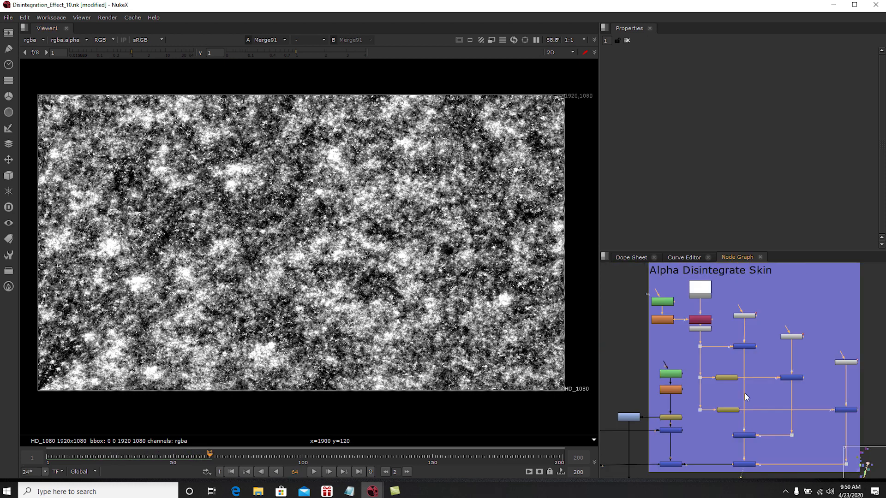
scroll(717, 341, "up", 3)
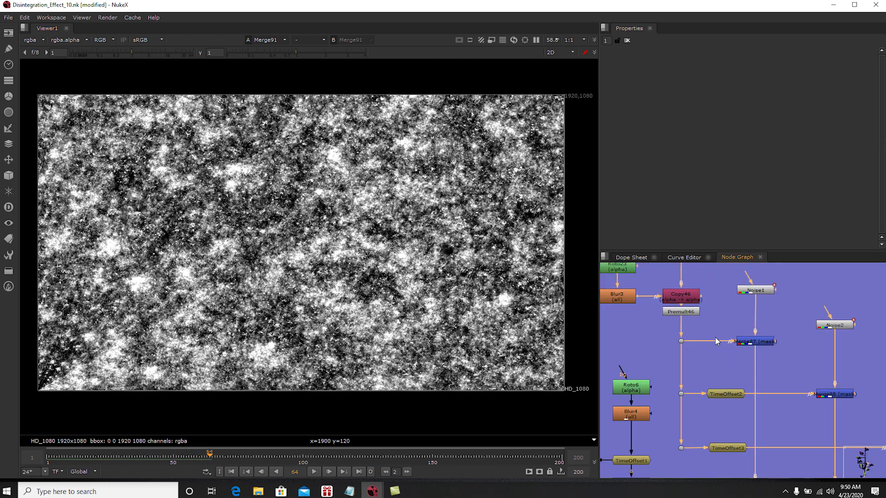
- Replay the Merge91 matte's wipe from an earlier frame, stop it and go to frame 109
left_click(353, 456)
left_click_drag(341, 455, 229, 458)
left_click(315, 473)
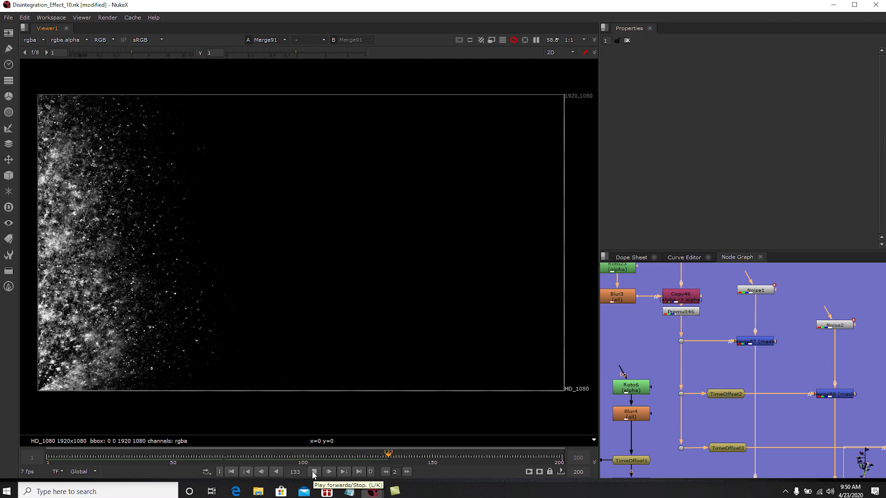
left_click(314, 472)
left_click_drag(405, 455, 326, 456)
- Display the Noise1 node in the viewer and open its properties
scroll(687, 331, "down", 1)
middle_click_drag(687, 317, 706, 385)
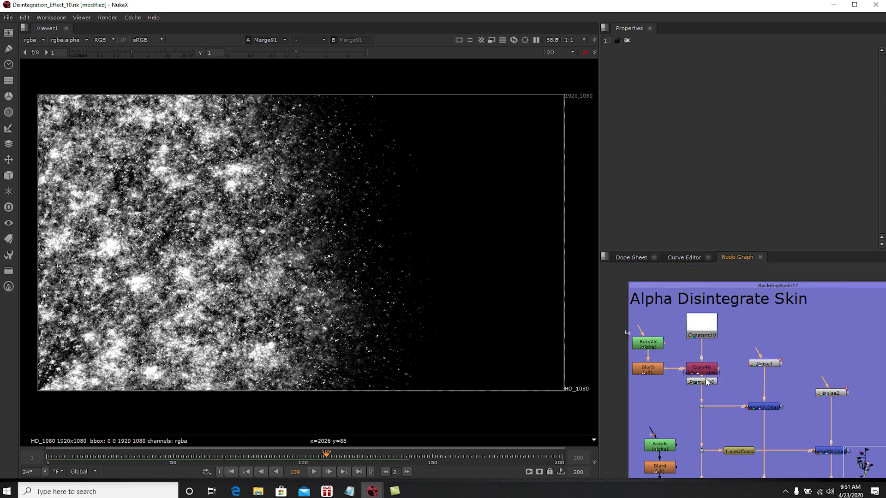
left_click(768, 364)
key("1")
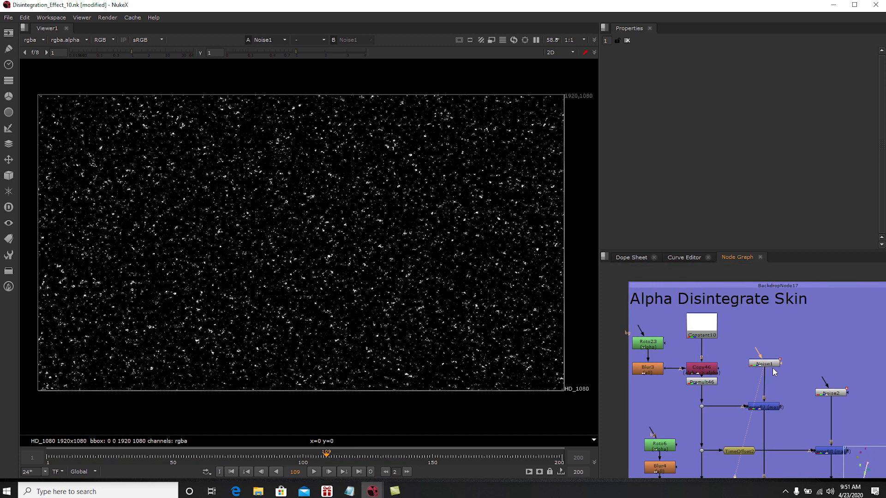
middle_click_drag(773, 367, 758, 356)
double_click(758, 357)
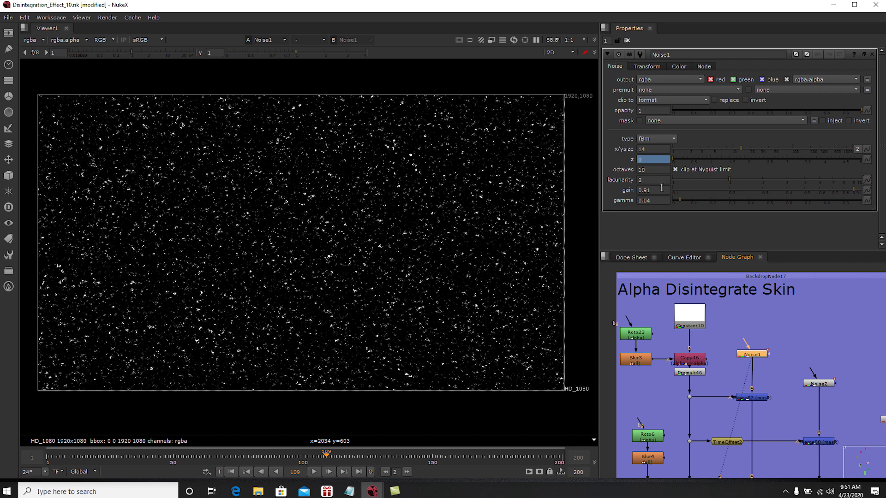
- Display the Noise2 node in the viewer and open its properties
scroll(760, 371, "up", 2)
left_click(766, 332)
key("1")
double_click(766, 332)
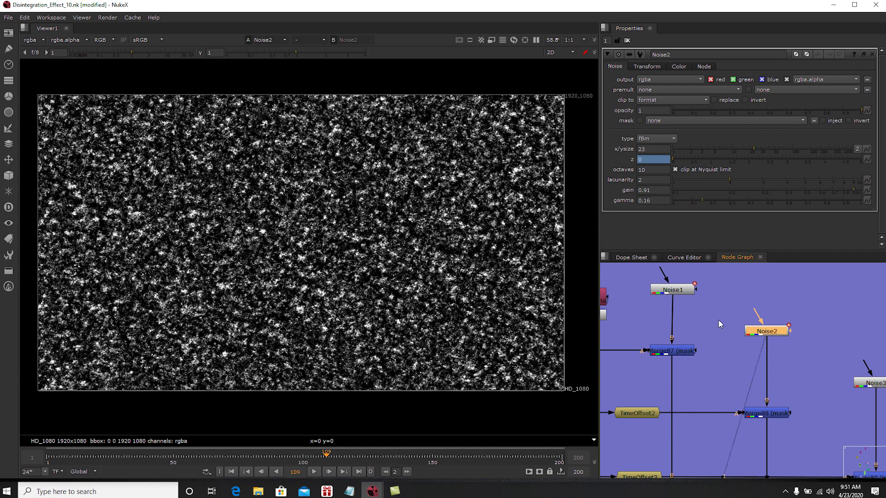
- Display the Noise3 node in the viewer and open its properties
middle_click_drag(804, 352, 712, 318)
left_click(779, 353)
key("1")
double_click(779, 353)
scroll(796, 367, "down", 3)
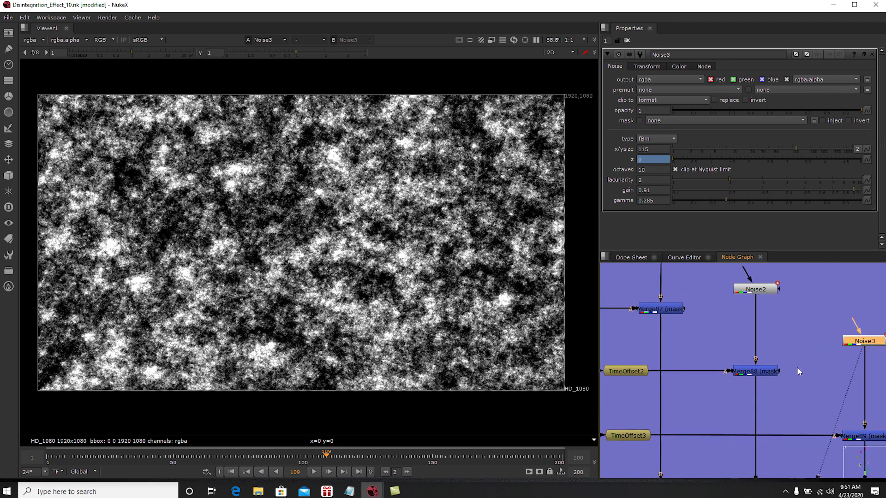
- Display the Premult46 wipe matte in the viewer and scrub back to frame 94
mouse_move(337, 457)
left_mouse_down()
mouse_move(439, 458)
mouse_move(323, 458)
left_mouse_up()
middle_click_drag(728, 403, 762, 414)
left_click(698, 298)
key("1")
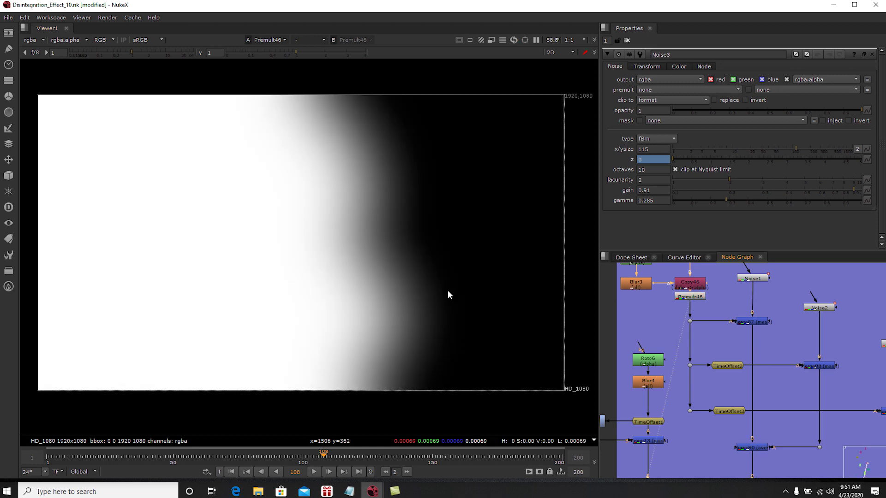
mouse_move(304, 456)
left_mouse_down()
mouse_move(274, 455)
mouse_move(287, 454)
left_mouse_up()
- Open the Roto23 properties and examine its roto shape around the wipe matte in the viewer
middle_click_drag(646, 288, 670, 341)
scroll(671, 342, "up", 1)
left_click(665, 303)
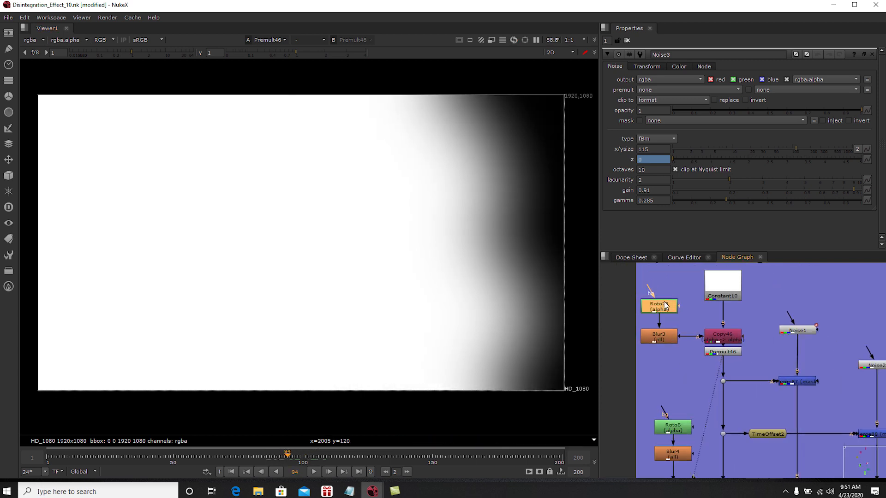
double_click(665, 305)
scroll(448, 239, "down", 3)
scroll(481, 283, "up", 1)
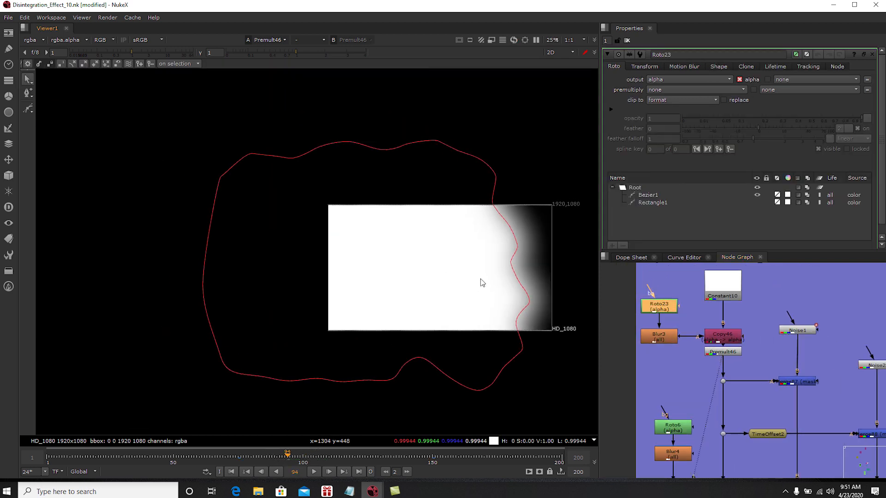
scroll(395, 196, "up", 3)
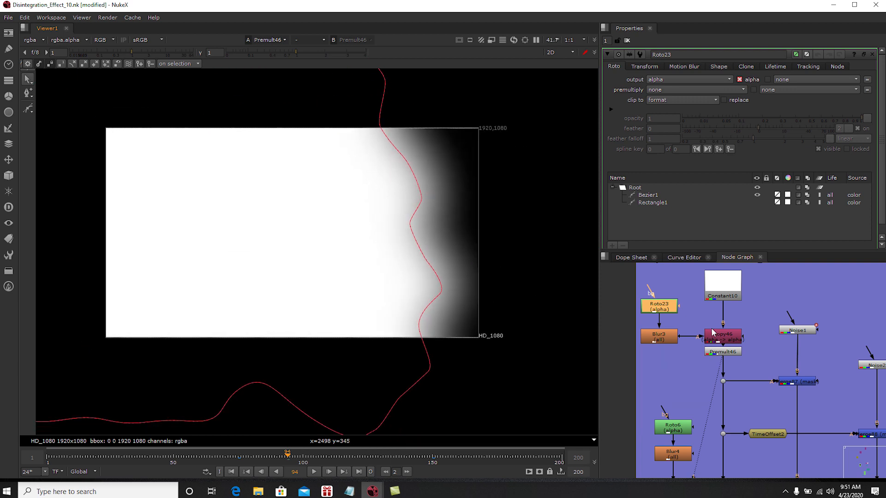
- Close the Roto23 properties and display the Merge87 masked noise in the viewer
middle_click_drag(713, 332, 664, 284)
left_click(746, 336)
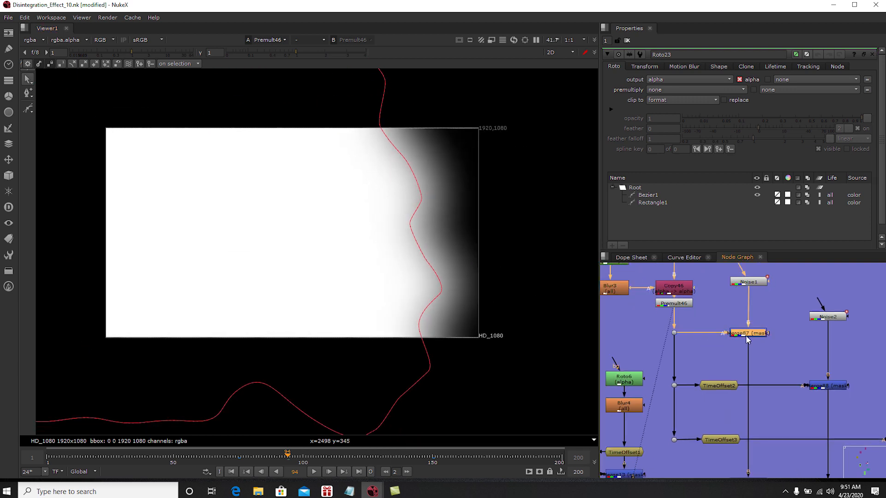
left_click(626, 41)
key("1")
left_click(765, 354)
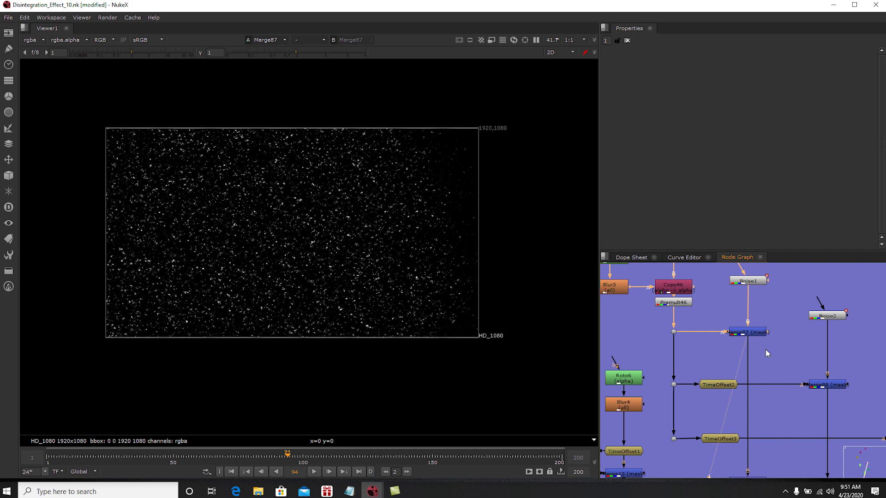
- Disable the TimeOffset2 and TimeOffset3 nodes together
scroll(767, 353, "up", 2)
middle_click_drag(714, 368, 695, 315)
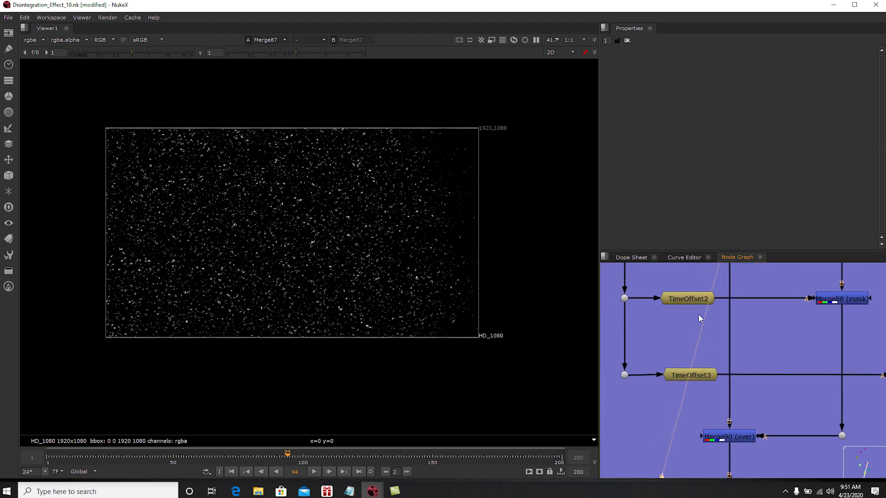
left_click_drag(649, 281, 718, 392)
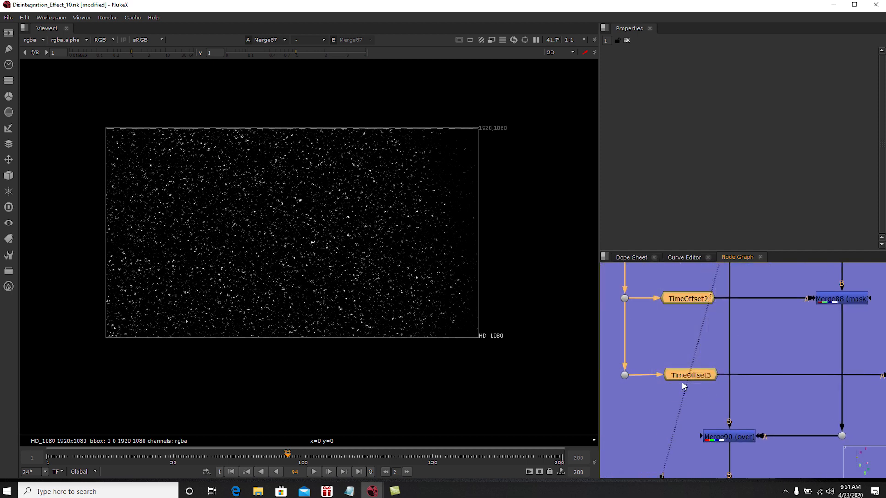
middle_click_drag(746, 415, 732, 357)
middle_click_drag(715, 315, 720, 280)
key("d")
- Display the combined Merge91 matte in the viewer and move to frame 99
left_click(726, 400)
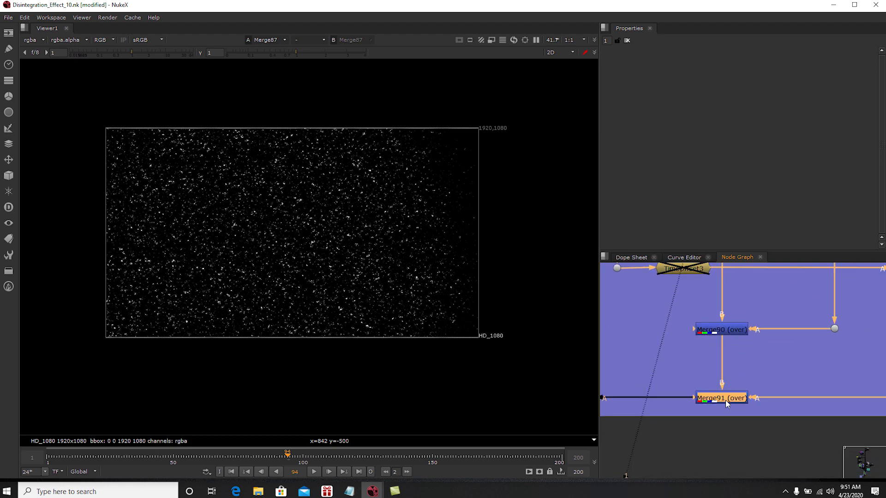
key("1")
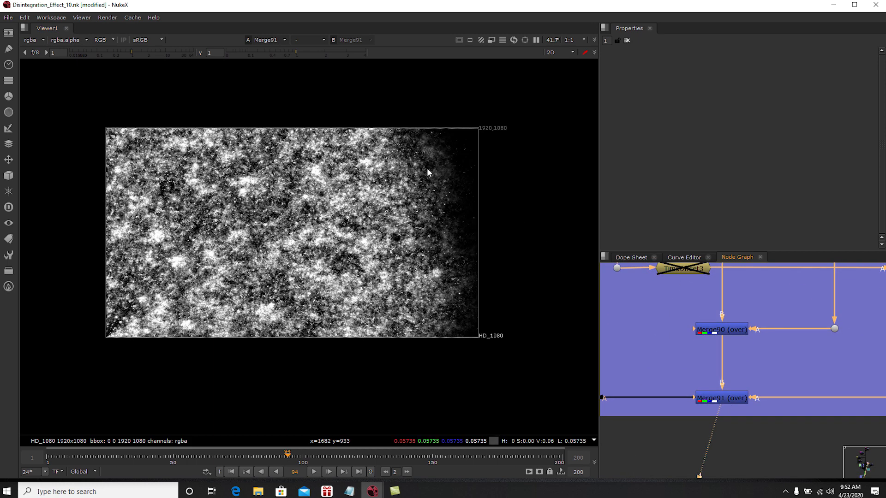
left_click_drag(290, 455, 300, 456)
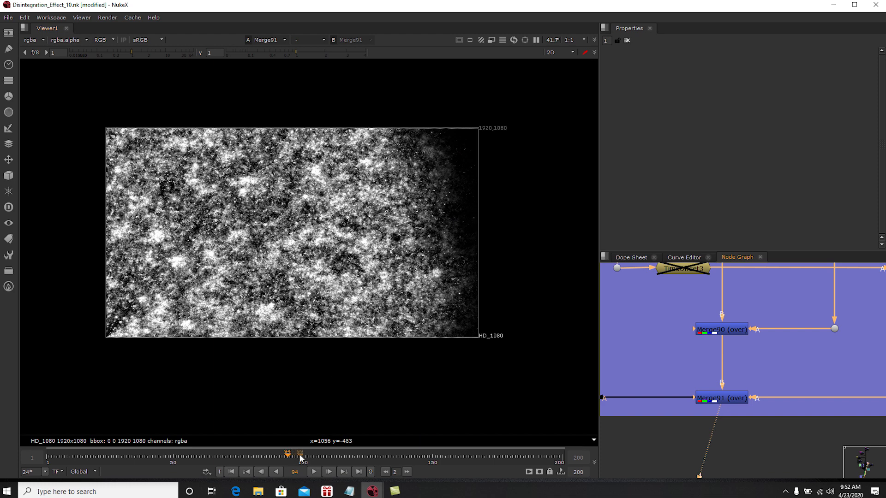
- Re-enable the TimeOffset2 and TimeOffset3 nodes one after the other
middle_click_drag(683, 334, 713, 397)
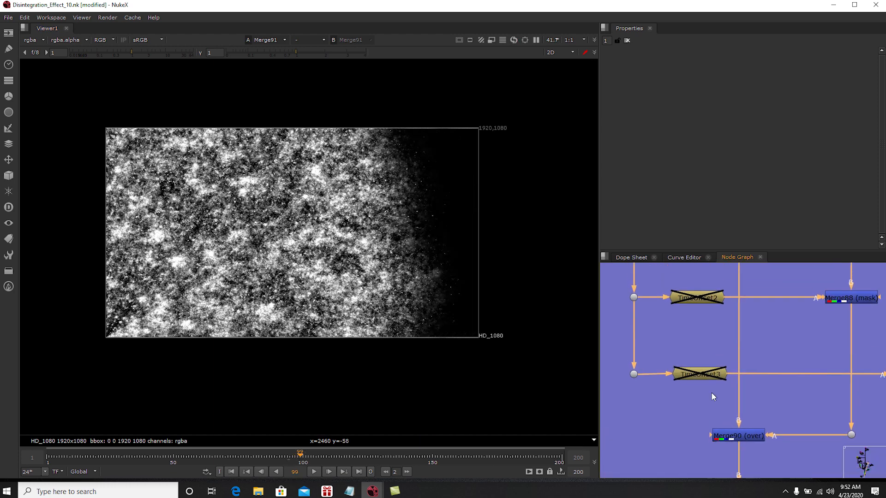
left_click(692, 298)
key("d")
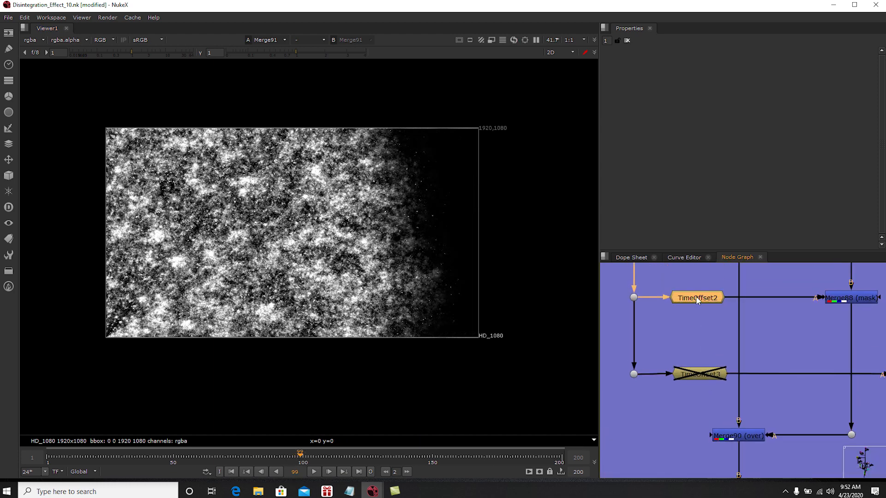
left_click(701, 373)
key("d")
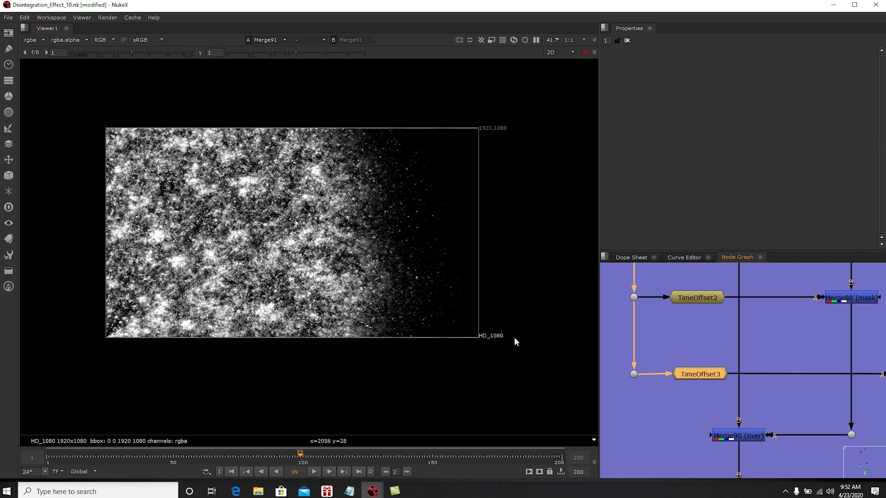
- Open the properties of TimeOffset2 and TimeOffset3 to check their frame offsets
middle_click_drag(745, 372, 747, 403)
double_click(704, 331)
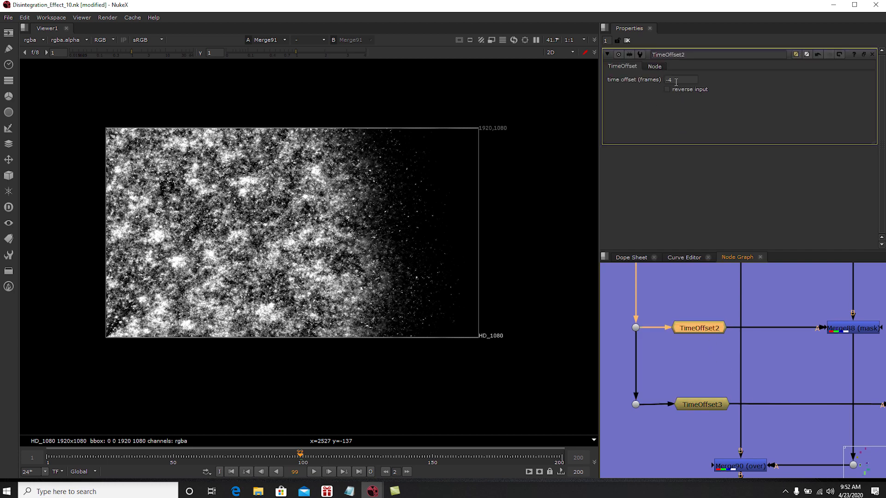
double_click(713, 405)
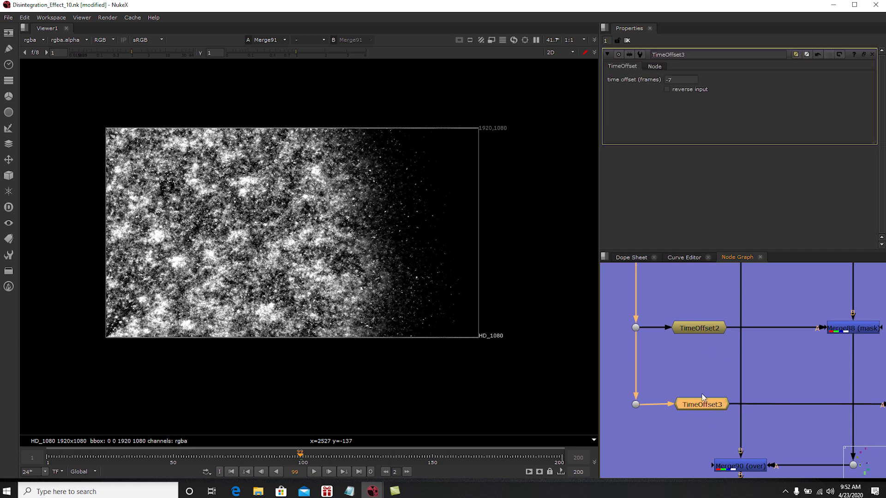
- Close the open node properties and display the Merge14 result in the viewer
scroll(722, 397, "down", 4)
scroll(821, 392, "up", 2)
middle_click_drag(697, 380, 772, 359)
scroll(771, 362, "down", 2)
left_click(801, 444)
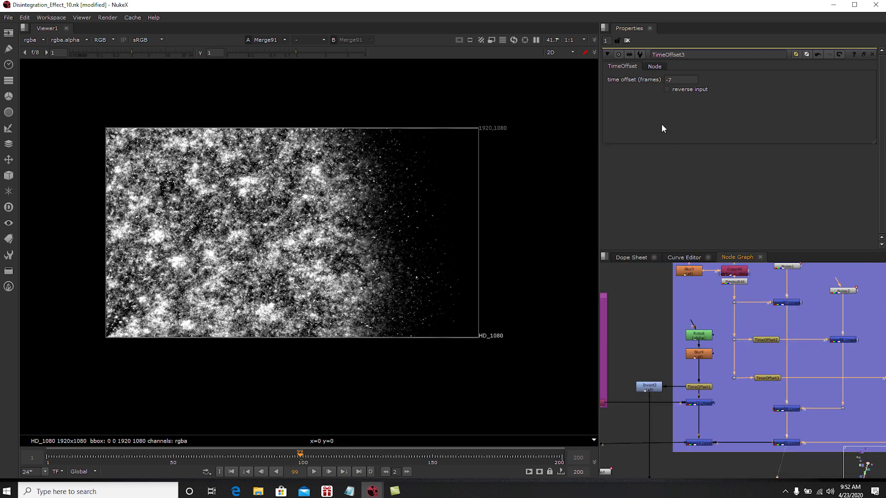
left_click(628, 41)
scroll(704, 443, "up", 2)
left_click(705, 447)
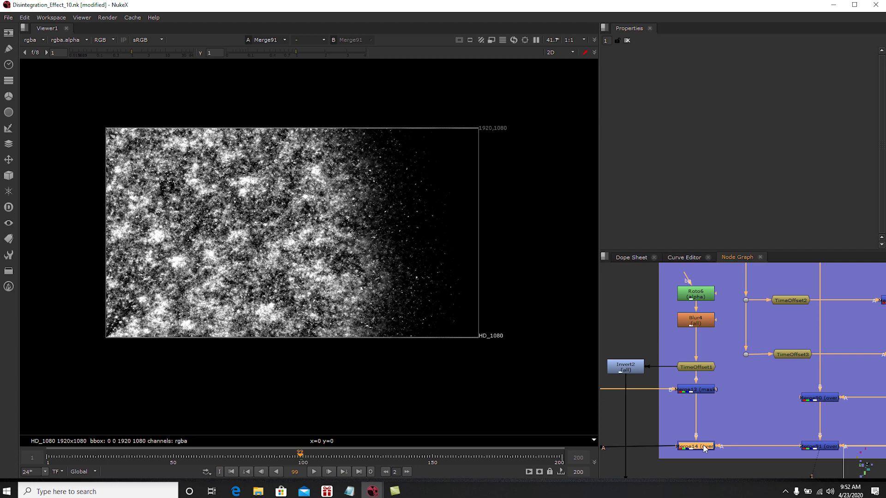
key("1")
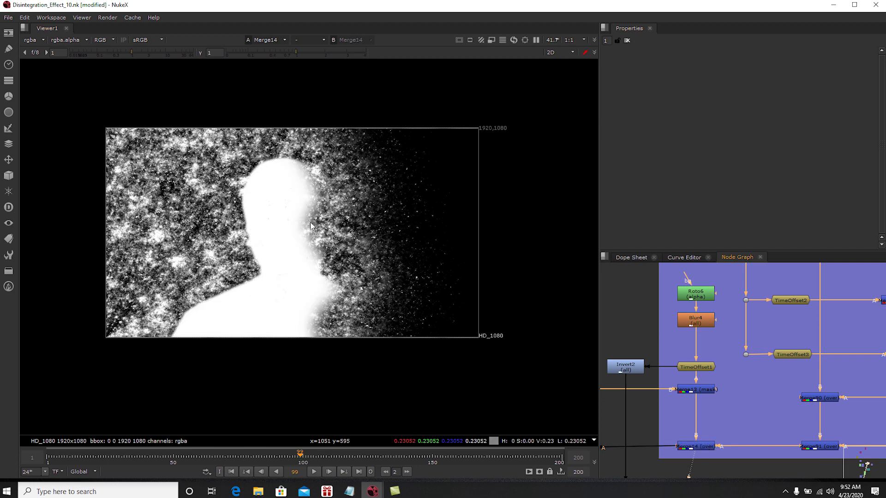
- Display the Shuffle3 silhouette matte from the actor's backdrop in the viewer
scroll(738, 420, "down", 3)
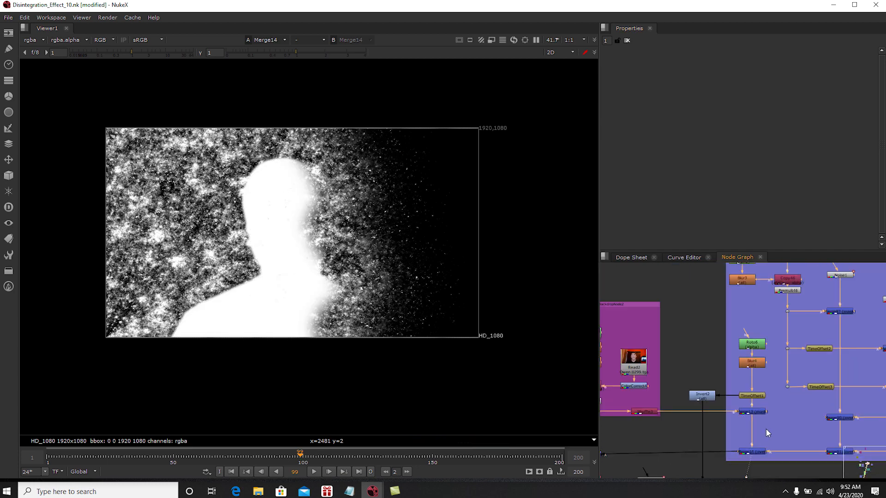
left_click(702, 407)
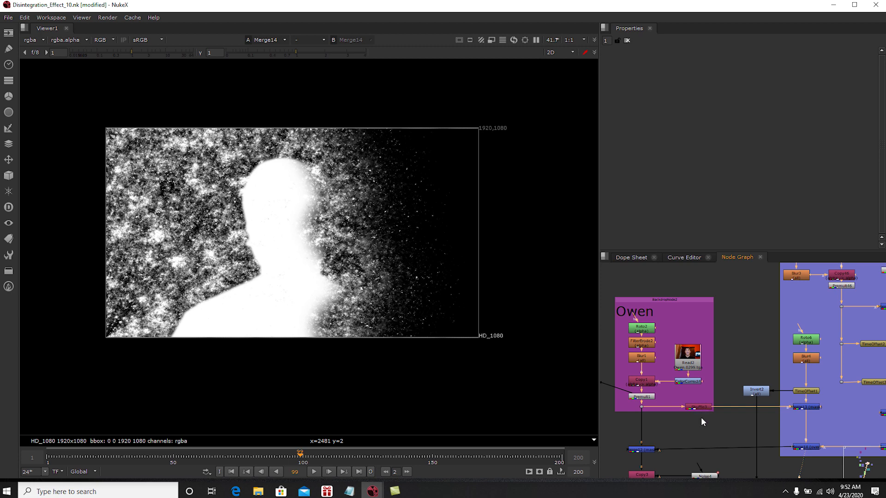
middle_click_drag(701, 407, 708, 394)
key("1")
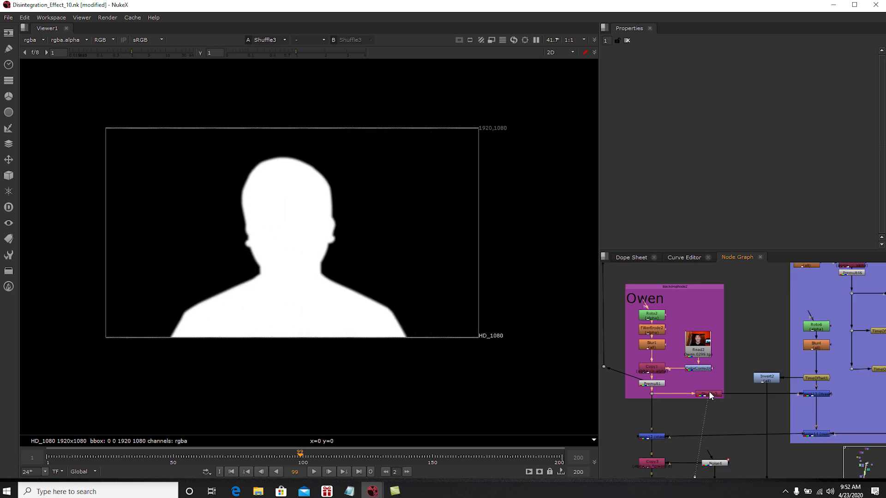
- Follow the Shuffle3 output to the Alpha Disintegrate Skin backdrop and open the Roto6 properties
left_click(736, 395)
scroll(711, 362, "up", 3)
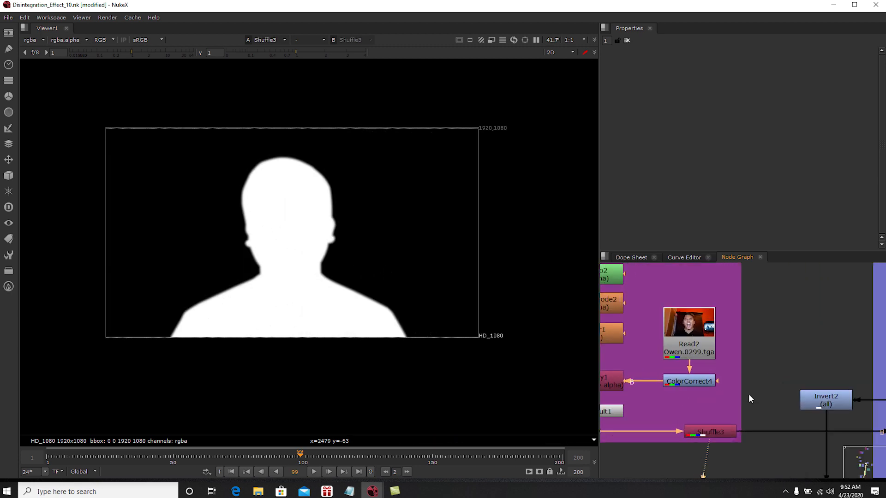
middle_click_drag(748, 394, 767, 371)
middle_click_drag(799, 398, 676, 353)
middle_click_drag(789, 357, 787, 396)
double_click(786, 276)
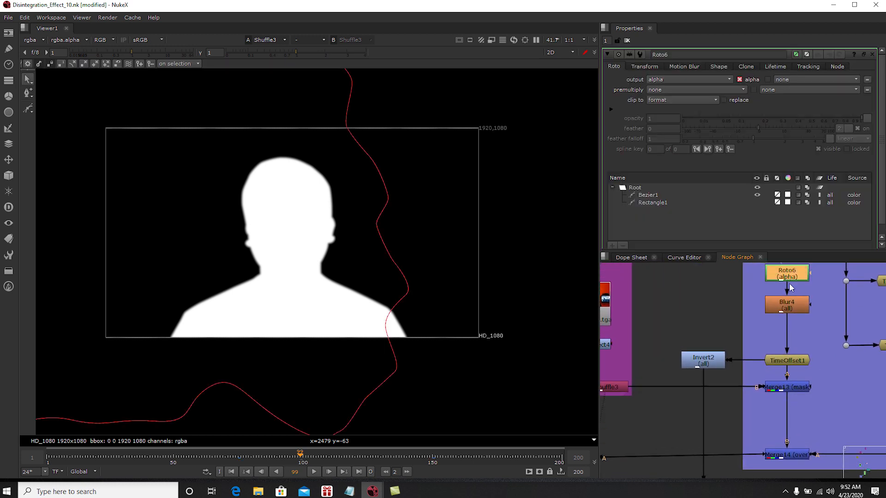
- Display the Merge13 masked silhouette in the viewer and select Roto6 to examine its wipe shape
left_click(790, 389)
key("1")
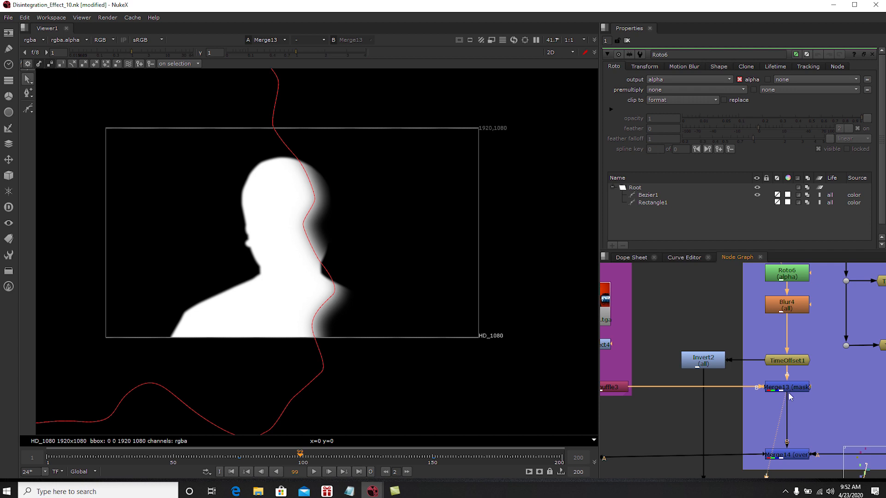
middle_click_drag(795, 419, 773, 377)
middle_click_drag(765, 334, 755, 392)
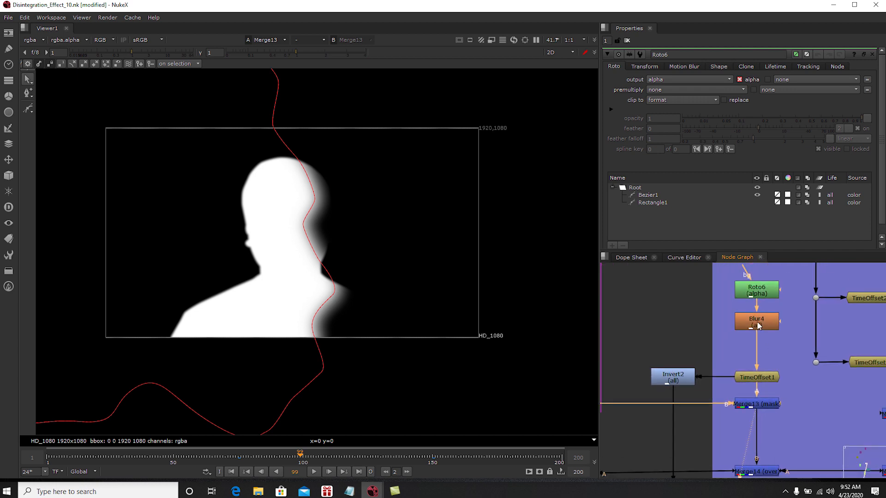
left_click(754, 291)
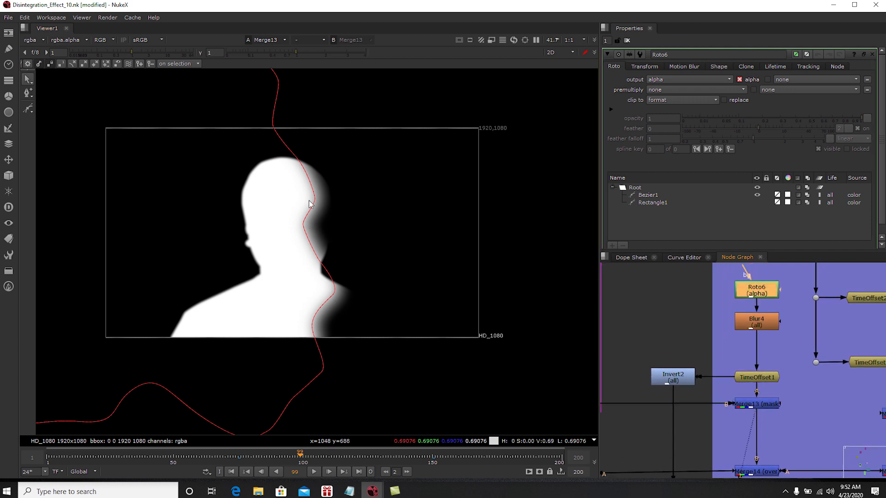
- Display the Merge14 result below the masked silhouette merge in the viewer
scroll(774, 346, "down", 2)
middle_click_drag(773, 346, 748, 403)
scroll(748, 399, "down", 2)
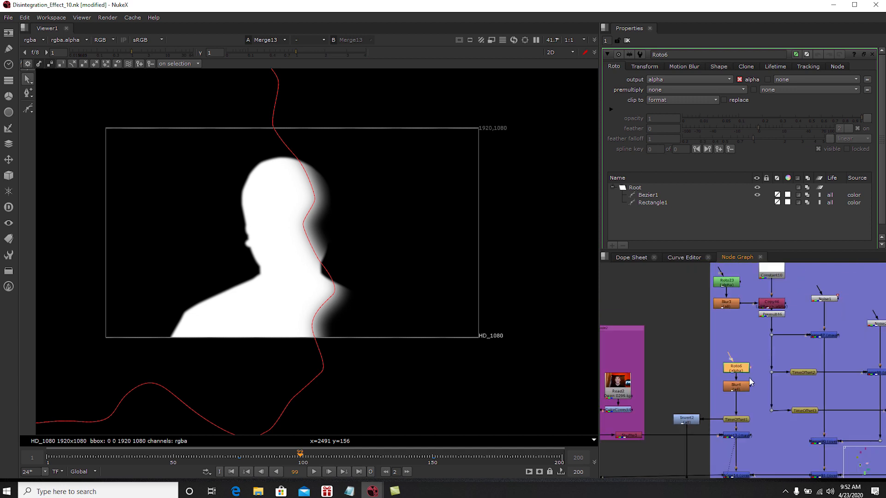
middle_click_drag(735, 466, 738, 384)
scroll(738, 385, "up", 2)
left_click(742, 396)
key("1")
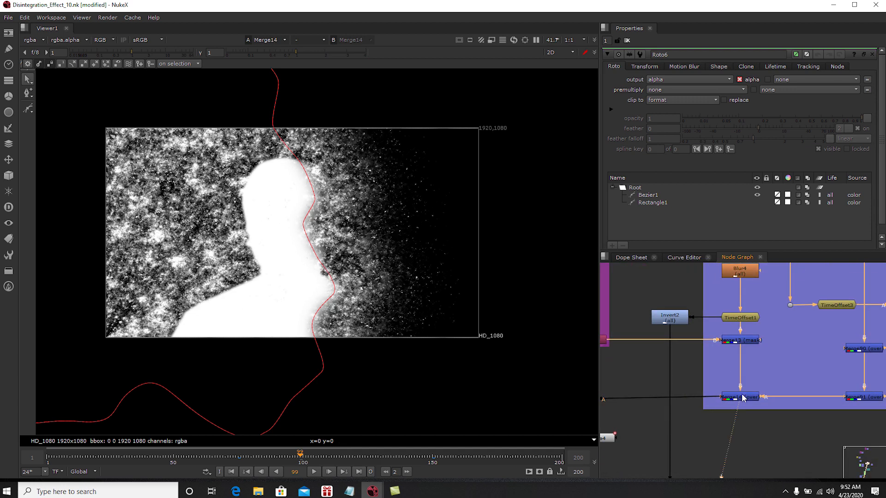
- Close the open node properties and scrub to frame 99 to examine the combined noise and silhouette matte
left_click(628, 40)
left_click(306, 455)
mouse_move(305, 455)
left_mouse_down()
mouse_move(341, 460)
mouse_move(300, 457)
left_mouse_up()
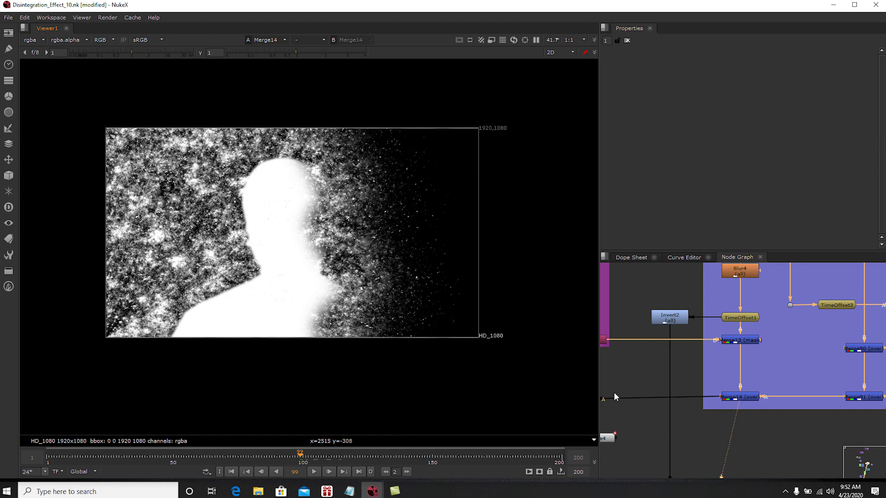
- Display the Merge12 masked face in the viewer and examine it at frame 103
middle_click_drag(651, 383, 716, 366)
scroll(717, 366, "down", 4)
middle_click_drag(658, 383, 691, 378)
scroll(690, 378, "up", 3)
left_click(669, 371)
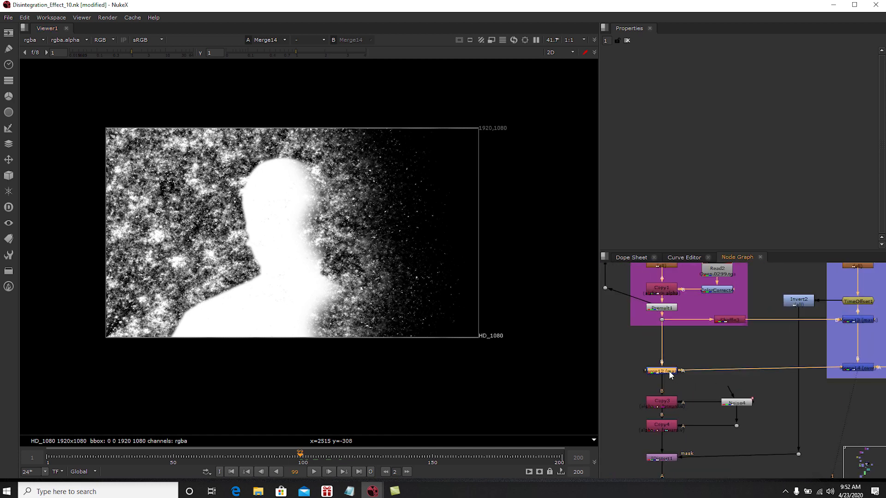
key("1")
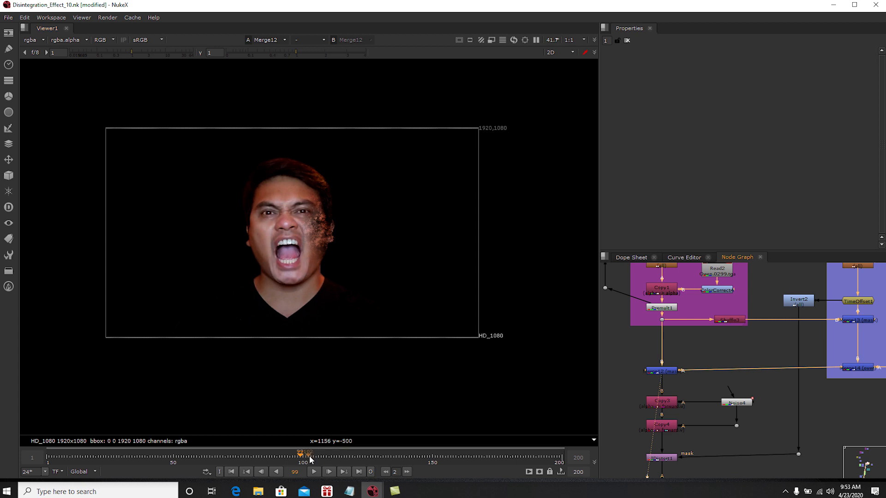
mouse_move(309, 457)
left_mouse_down()
mouse_move(329, 457)
mouse_move(297, 457)
mouse_move(310, 457)
left_mouse_up()
scroll(317, 326, "up", 3)
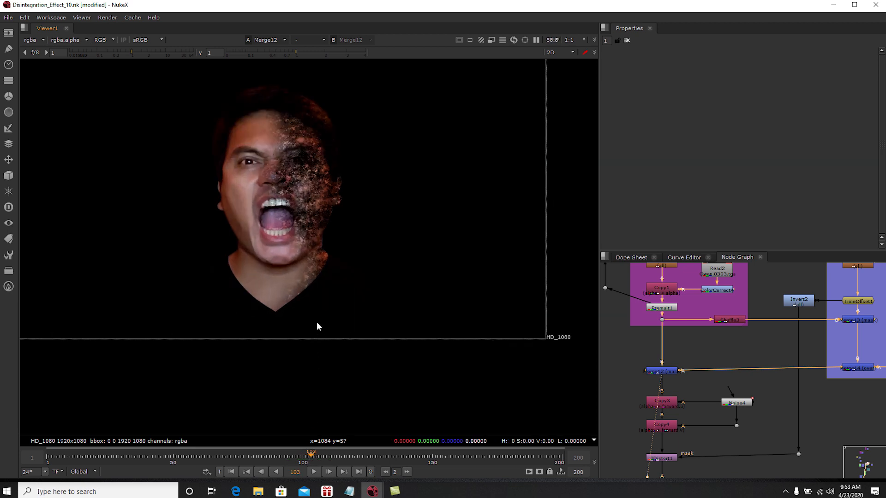
- Review the Merge12 disintegration forward and backward in two-frame increments, finishing at frame 103
left_click(407, 472)
left_click(406, 471)
left_click(407, 472)
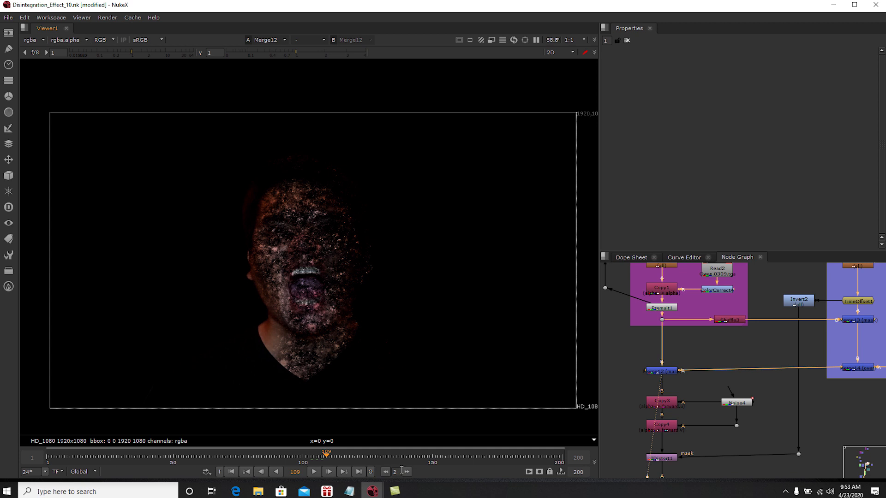
left_click(406, 472)
left_click(385, 472)
left_click(385, 472)
left_click(385, 471)
left_click(386, 471)
left_click(385, 471)
left_click(407, 471)
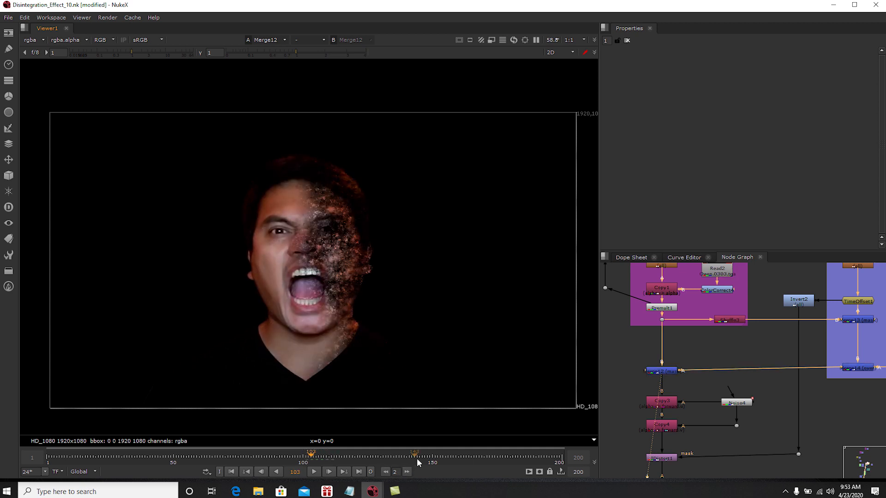
- Space the Copy4 node further below Copy3 and align the mask line's dot horizontally with IDistort1
middle_click_drag(720, 371, 710, 346)
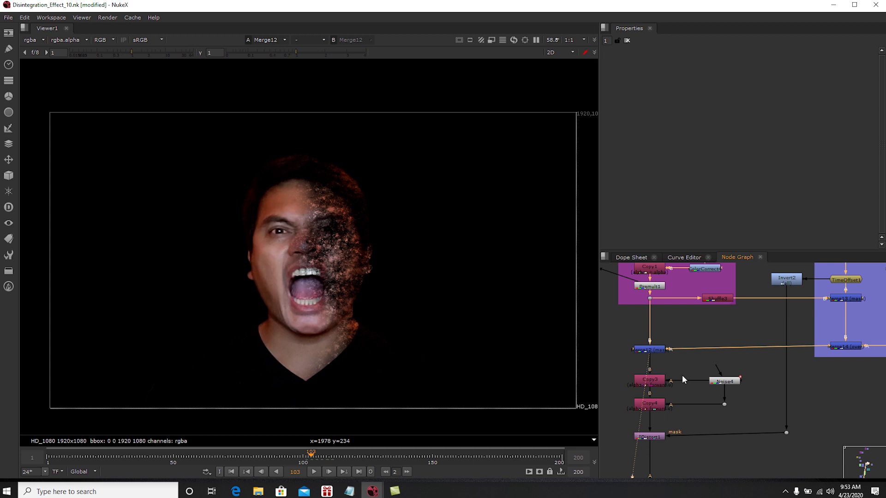
scroll(682, 376, "up", 3)
middle_click_drag(690, 372, 719, 347)
left_click(682, 298)
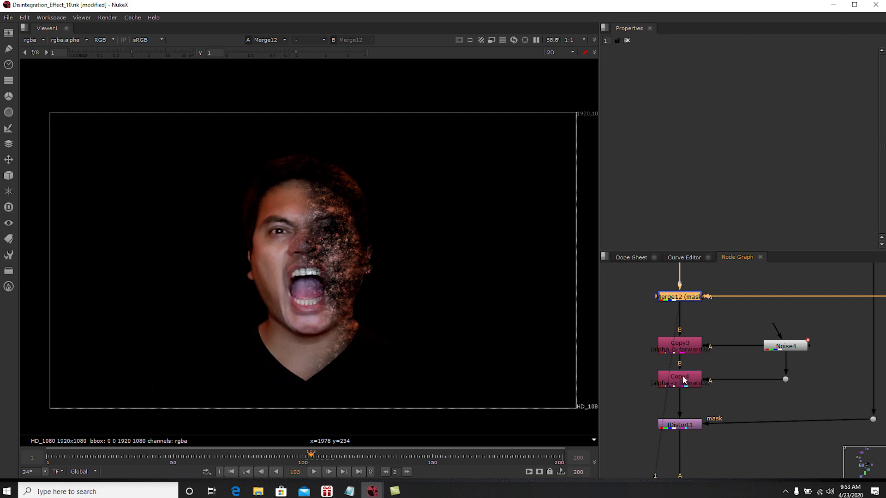
middle_click_drag(683, 378, 690, 351)
left_click_drag(652, 339, 818, 381)
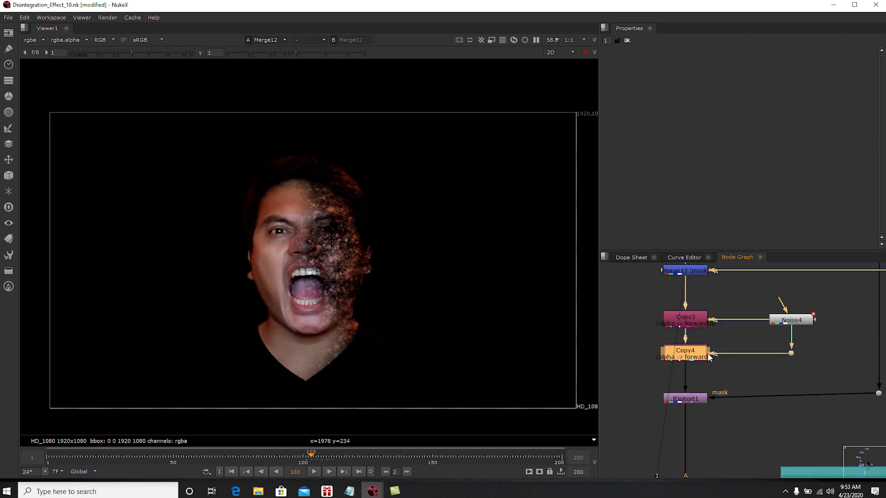
left_click_drag(697, 354, 698, 365)
middle_click_drag(852, 413, 842, 408)
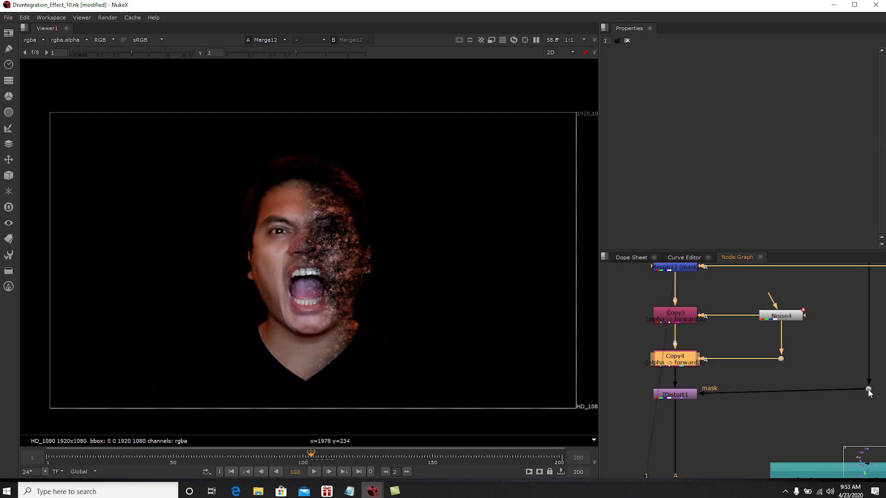
left_click_drag(868, 390, 869, 395)
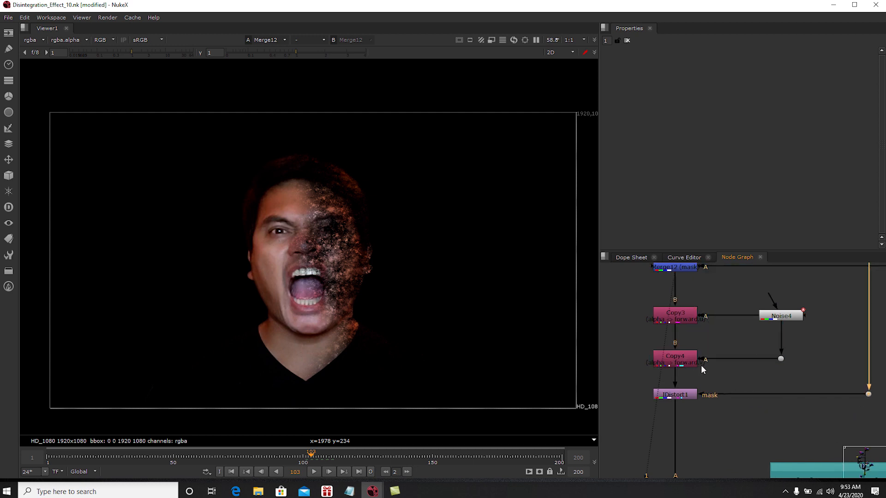
- Examine the Noise4 transform animation at frames 1 and 200, and return to its noise settings
double_click(777, 320)
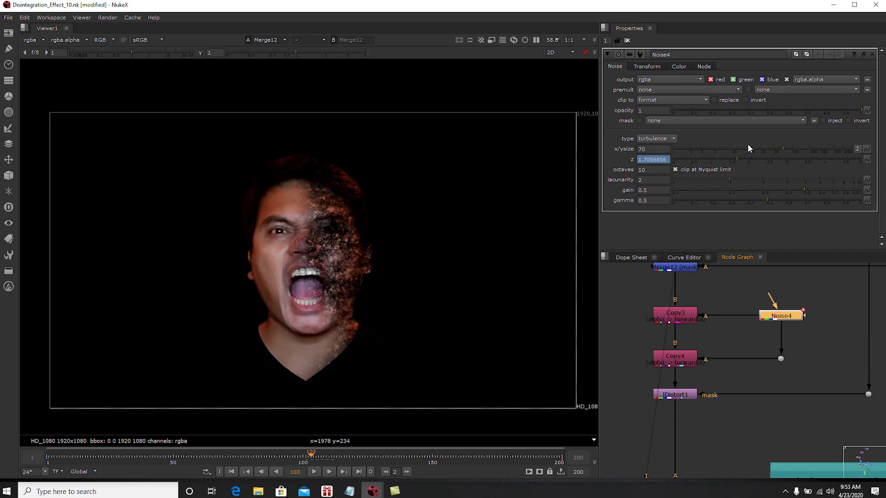
left_click(648, 66)
middle_click_drag(418, 269, 394, 278)
scroll(415, 296, "down", 2)
left_click(232, 471)
scroll(286, 387, "down", 2)
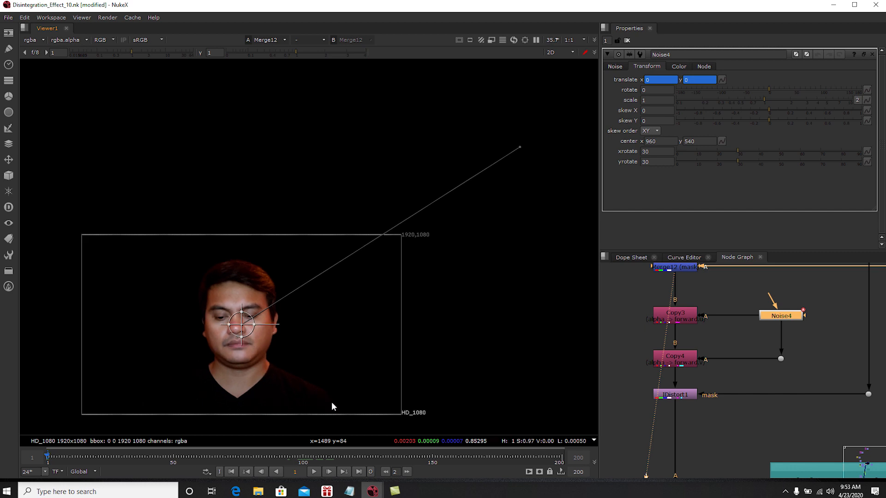
left_click(362, 470)
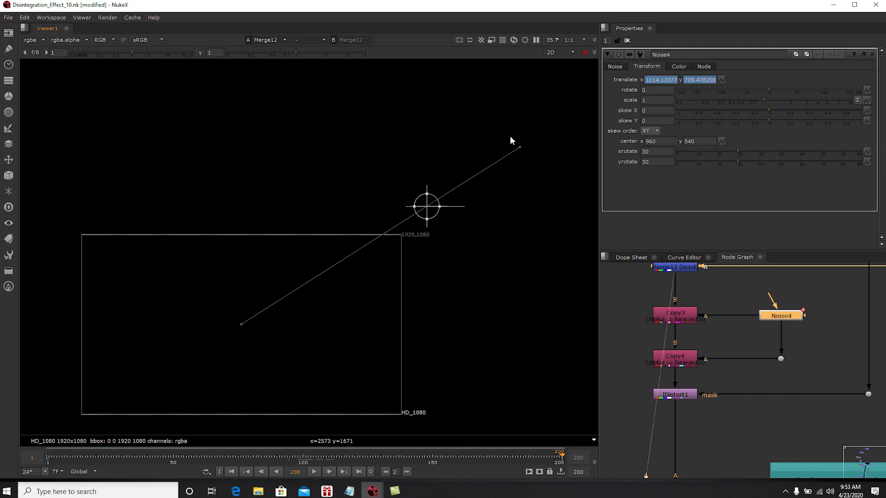
scroll(416, 202, "up", 2)
middle_click_drag(391, 198, 388, 197)
left_click(615, 67)
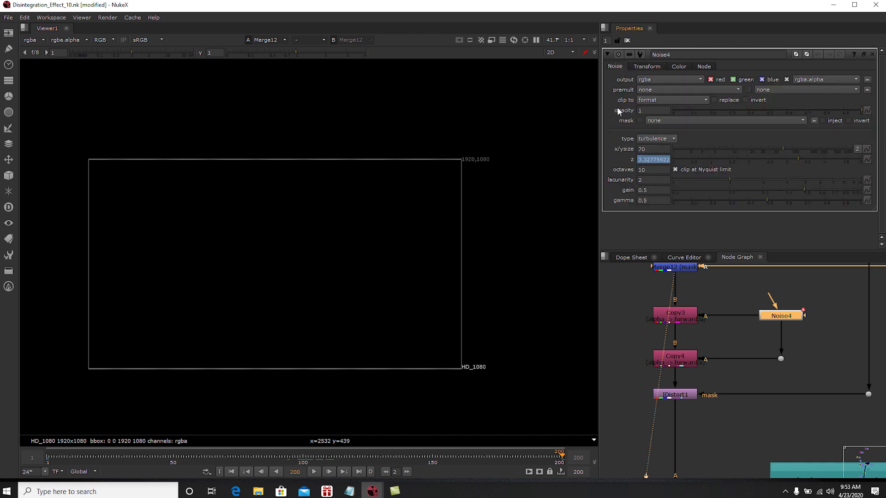
- Check the channel mappings of Copy3 and Copy4, keep Copy4 aligned in the chain, and reopen the Noise4 properties
double_click(683, 321)
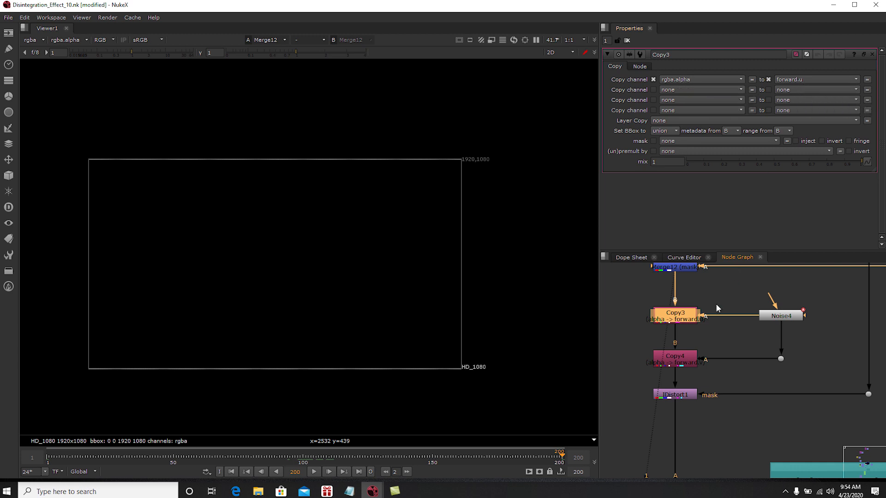
left_click(686, 362)
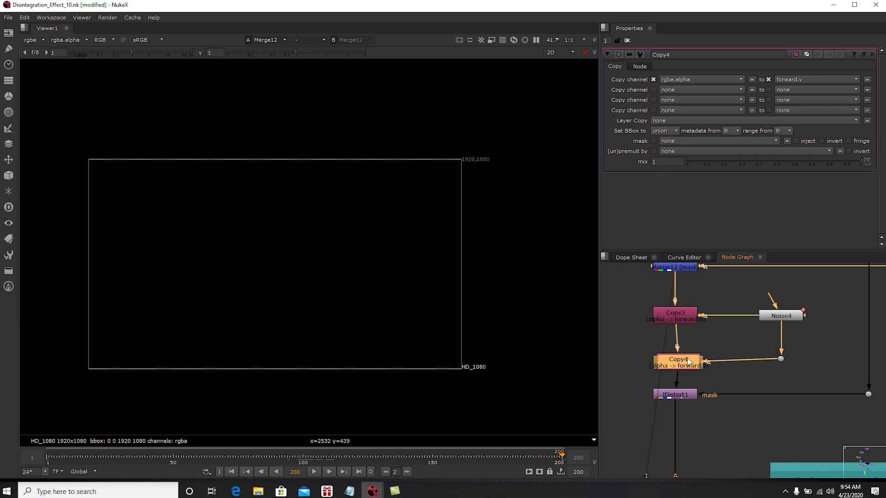
left_click_drag(684, 362, 679, 356)
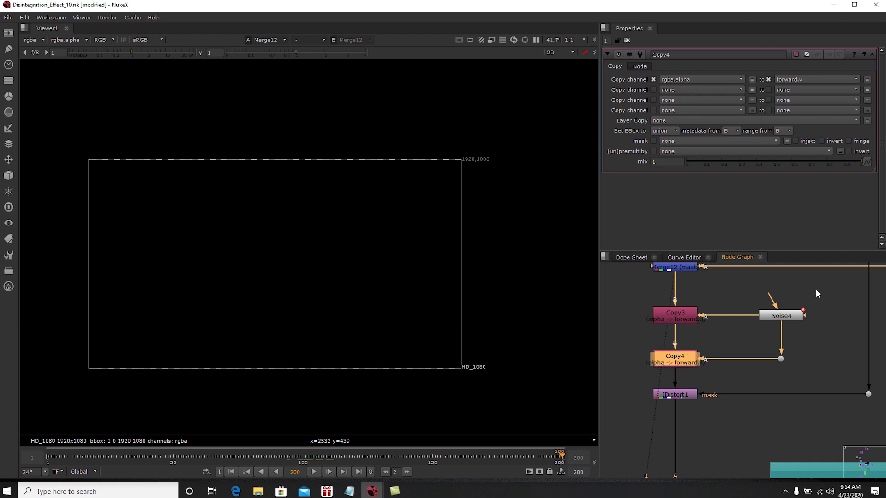
left_click(786, 317)
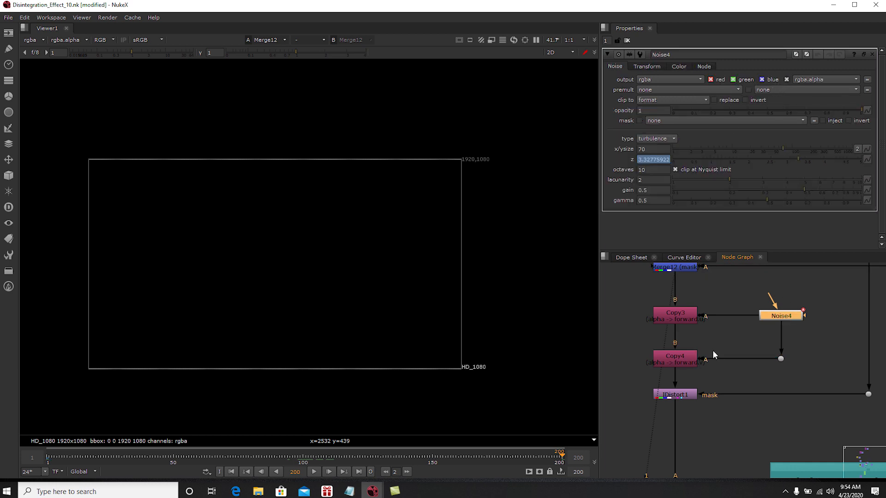
- Display the Copy4 output in the viewer and examine the face at frame 106
middle_click_drag(724, 367, 718, 367)
left_click(699, 399)
left_click(672, 345)
key("1")
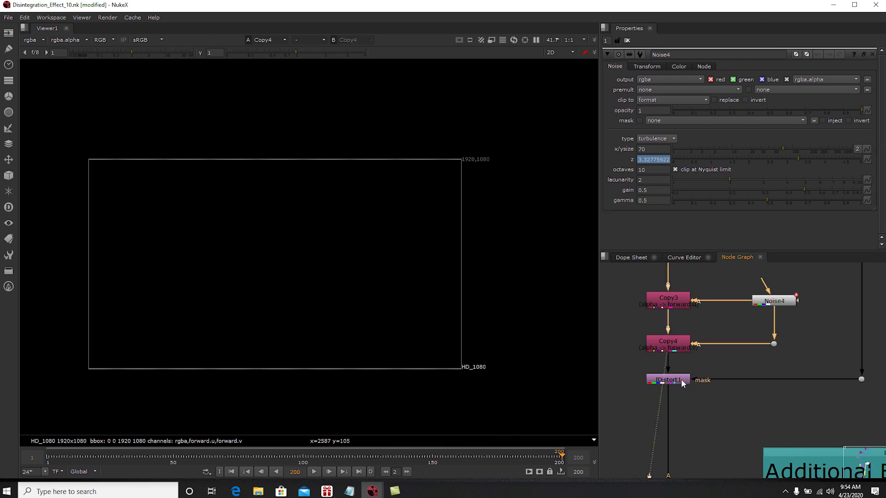
left_click(298, 456)
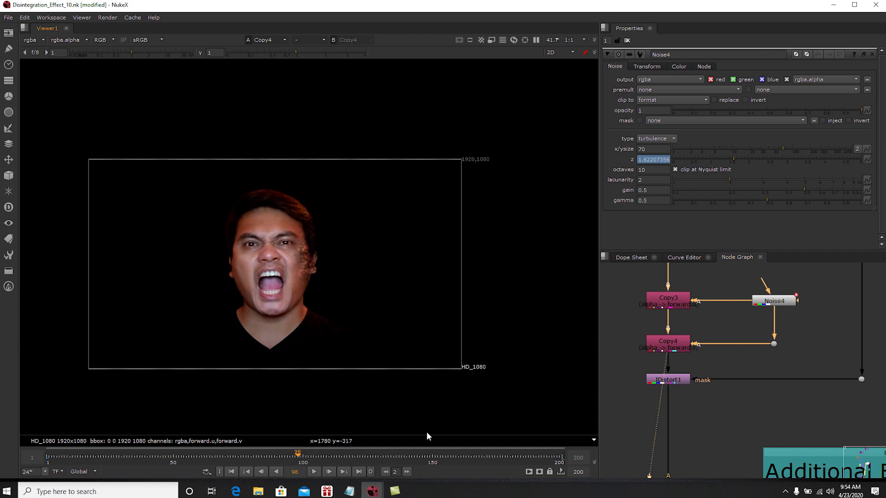
left_click(318, 456)
middle_click_drag(272, 316, 323, 319)
scroll(319, 319, "up", 2)
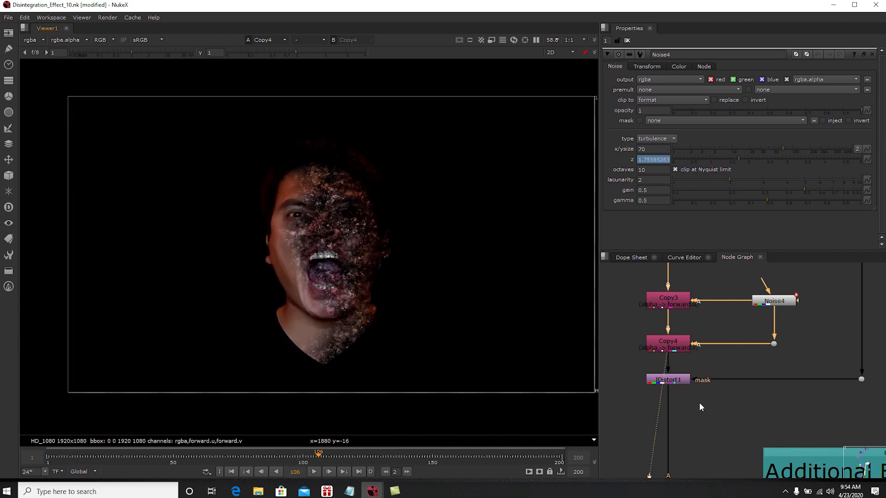
- Display the IDistort1 output in the viewer and examine its channel, UV offset and UV scale settings
double_click(678, 383)
key("1")
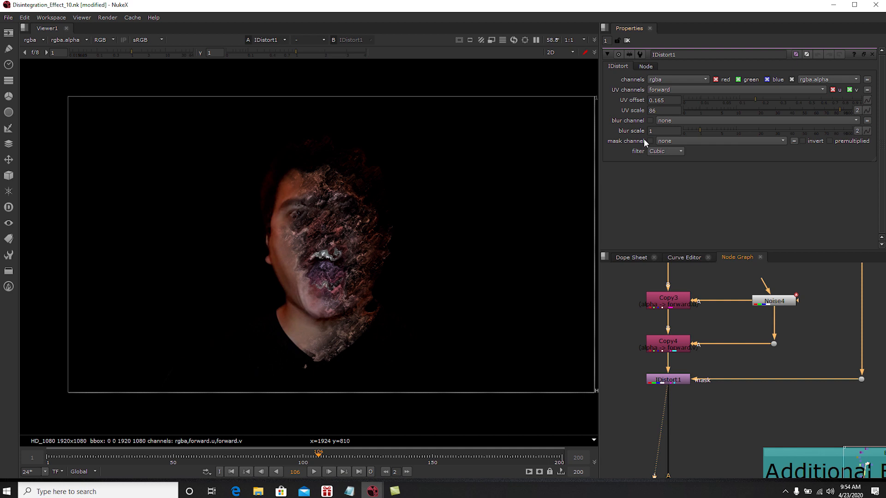
left_click(656, 80)
left_click(623, 78)
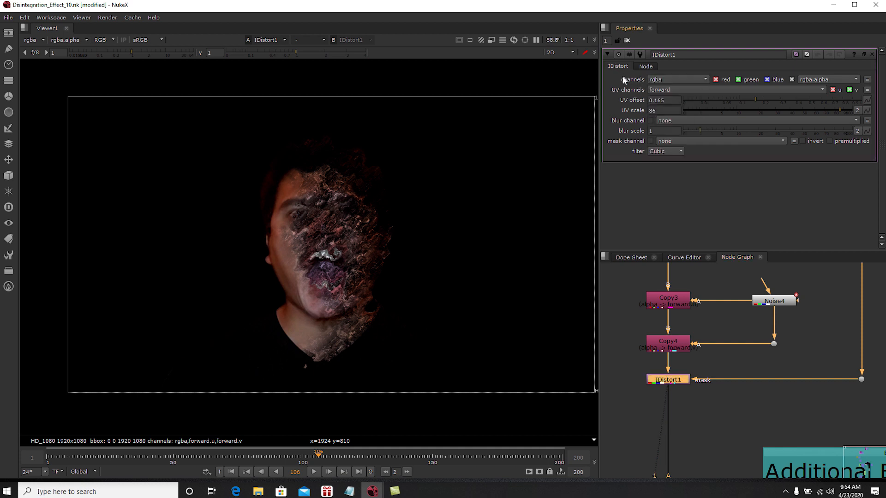
left_click(668, 379)
left_click(672, 111)
left_click(733, 363)
- Assign Merge12 to the viewer and compare it repeatedly with the IDistort1 result
middle_click_drag(677, 331, 699, 374)
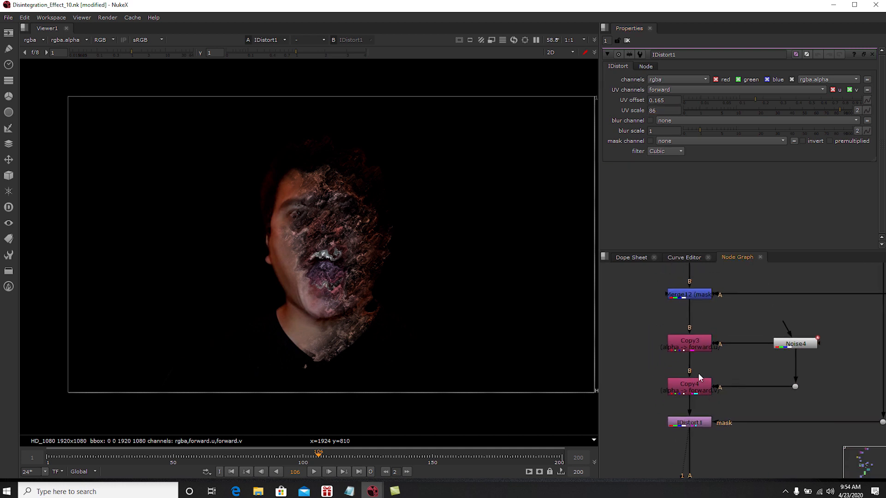
left_click(694, 294)
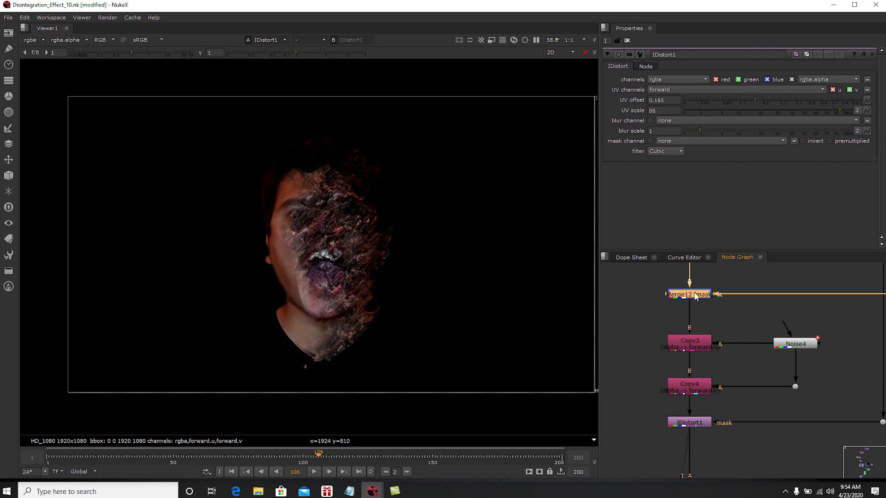
key("1")
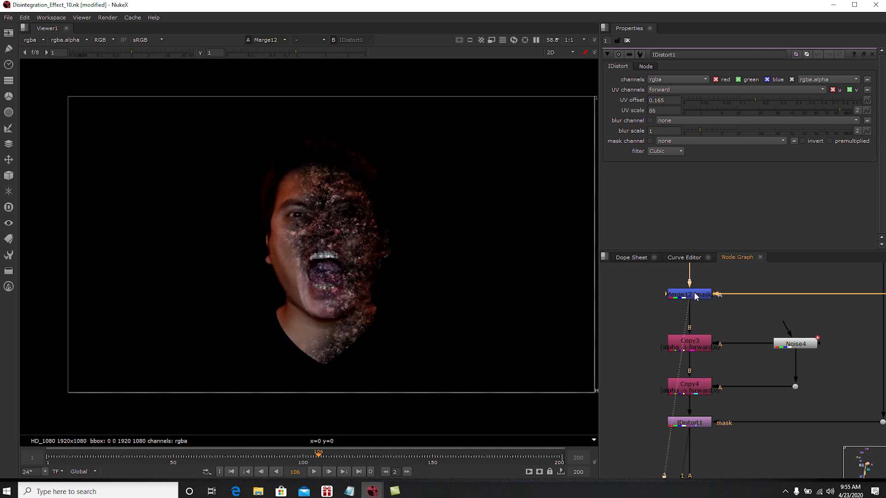
key("1")
key("2")
key("1")
key("2")
key("2")
key("1")
key("2")
key("1")
key("2")
key("1")
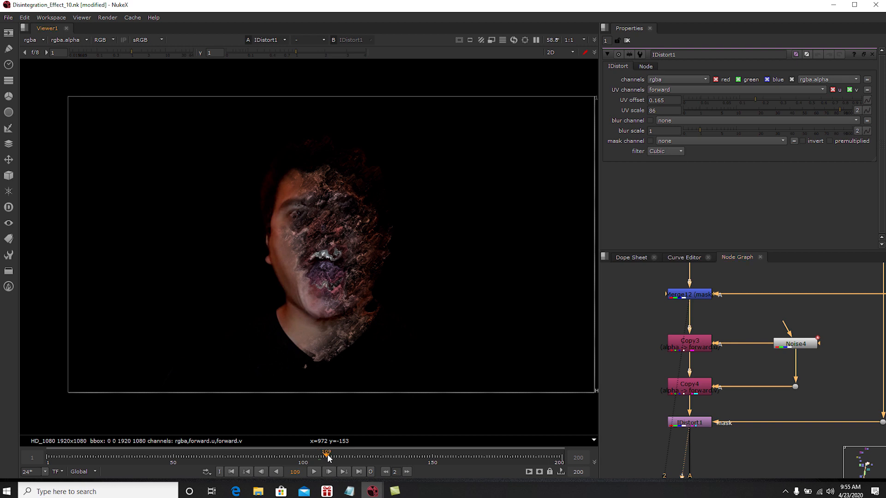
- Scrub the IDistort1 result back to frame 103 to examine the distorted face edge
left_click(313, 456)
left_click_drag(313, 455, 309, 455)
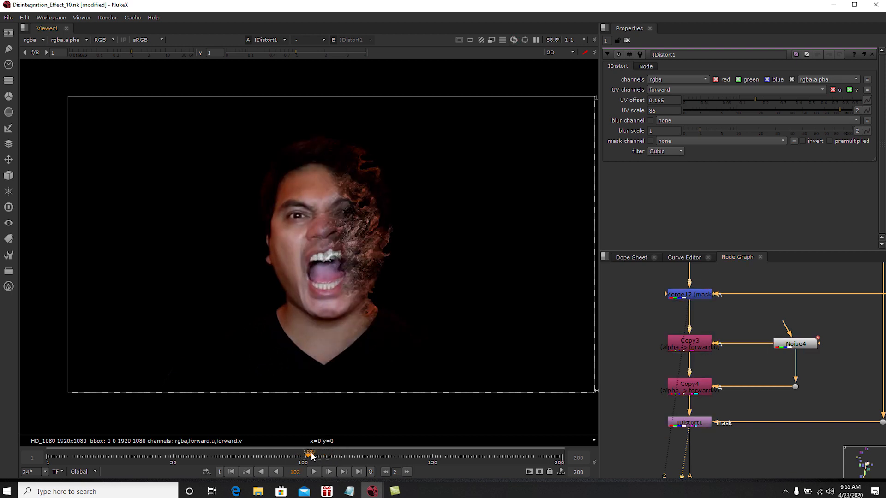
left_click(311, 455)
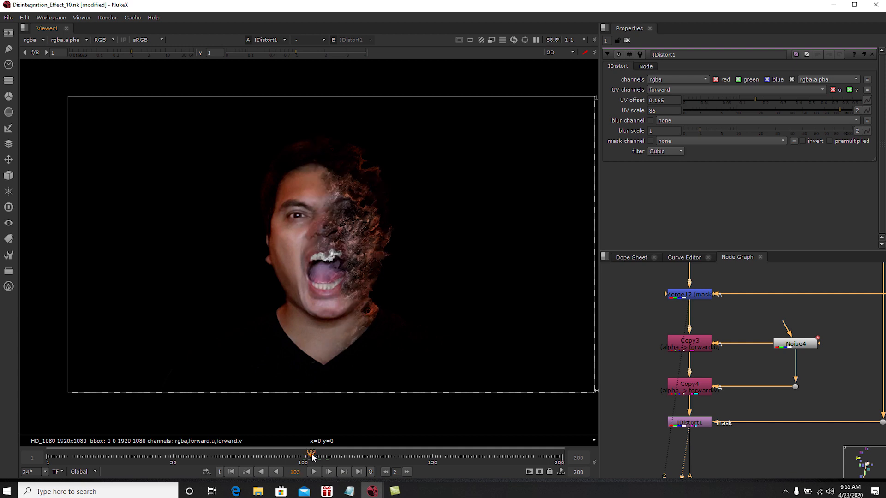
- Select IDistort1 and trace its mask connection in the node graph
scroll(729, 387, "down", 4)
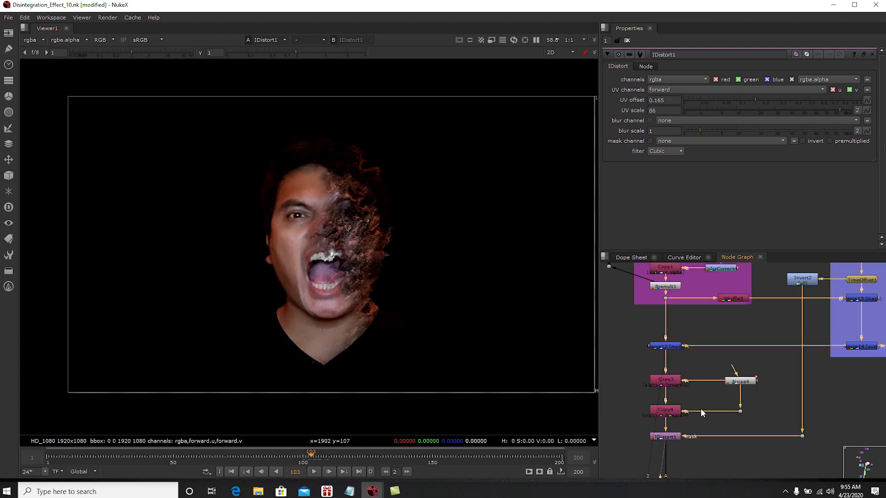
scroll(668, 441, "up", 3)
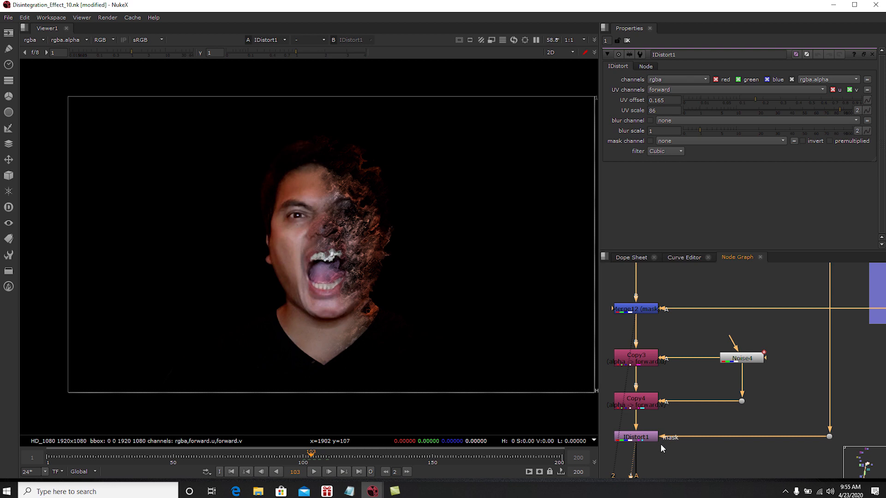
left_click(640, 438)
middle_click_drag(768, 403, 725, 410)
scroll(726, 412, "down", 1)
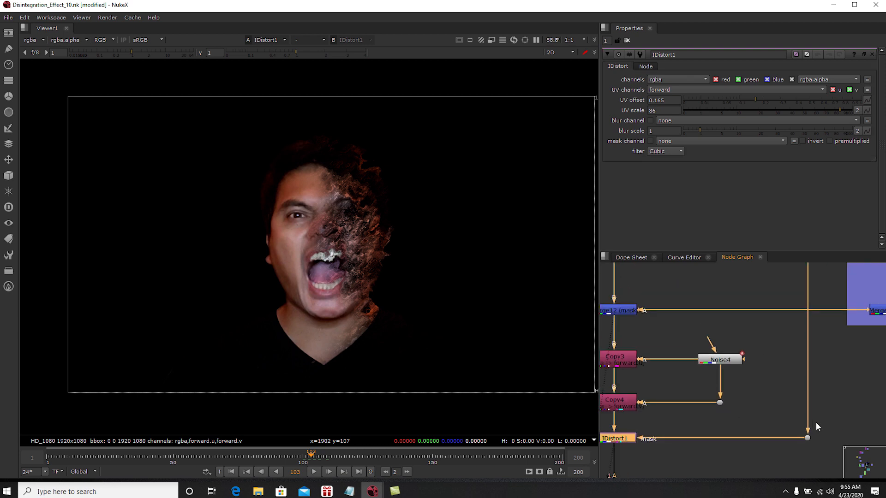
- Display the alpha of the dot feeding IDistort1's mask and trace it back to Invert2
left_click(808, 438)
key("1")
key("a")
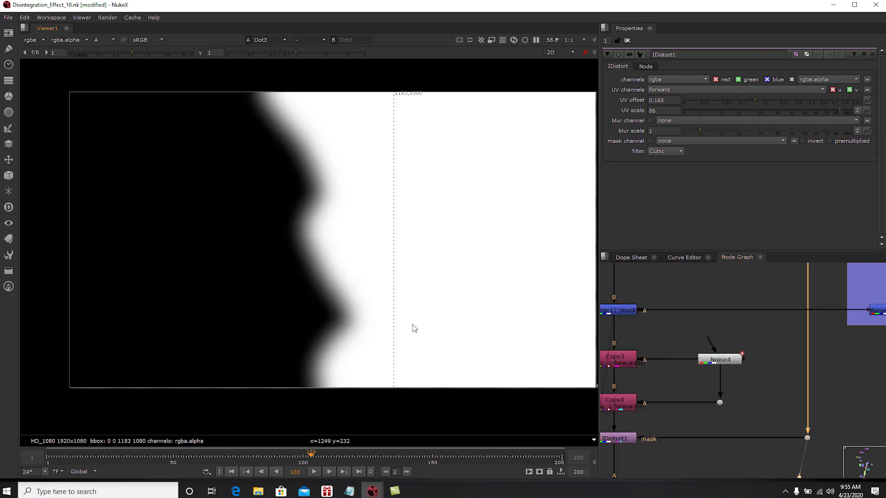
middle_click_drag(837, 336, 774, 406)
scroll(774, 406, "down", 1)
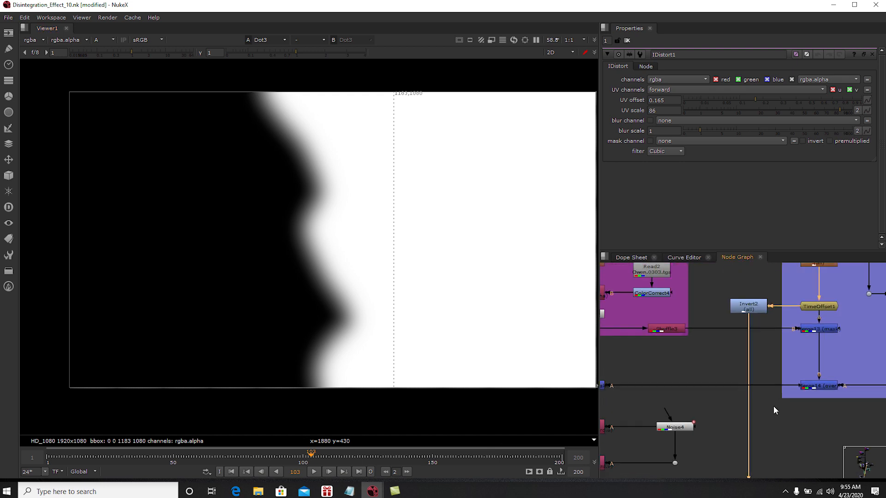
- Toggle Invert2 off and on again to compare the mask with and without inversion
left_click(755, 307)
key("d")
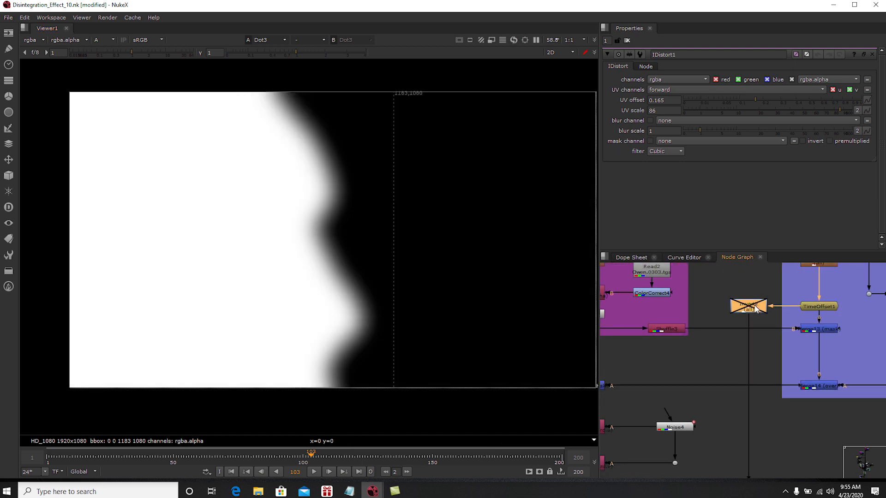
key("d")
scroll(756, 309, "up", 2)
middle_click_drag(754, 359, 764, 339)
- Show IDistort1's alpha in the viewer and scrub back to frame 87
scroll(764, 339, "down", 4)
middle_click_drag(667, 450, 713, 406)
scroll(713, 406, "up", 2)
left_click(692, 400)
key("1")
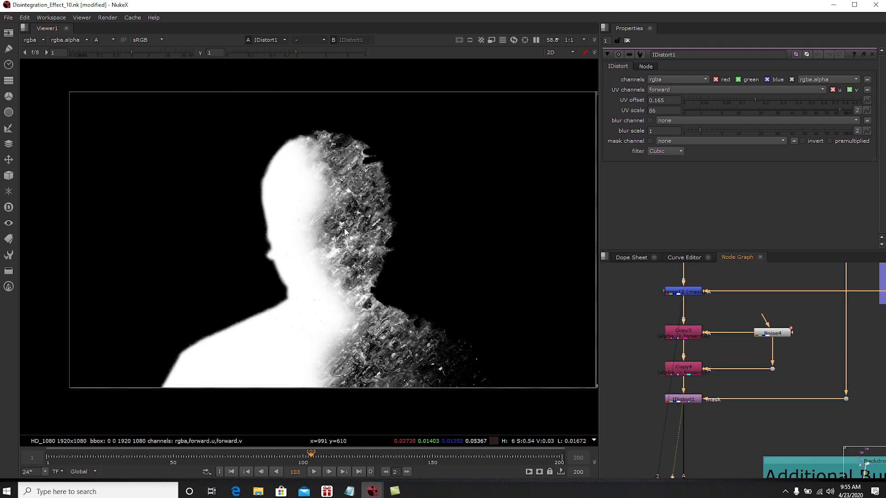
left_click(318, 455)
left_click_drag(318, 456, 264, 457)
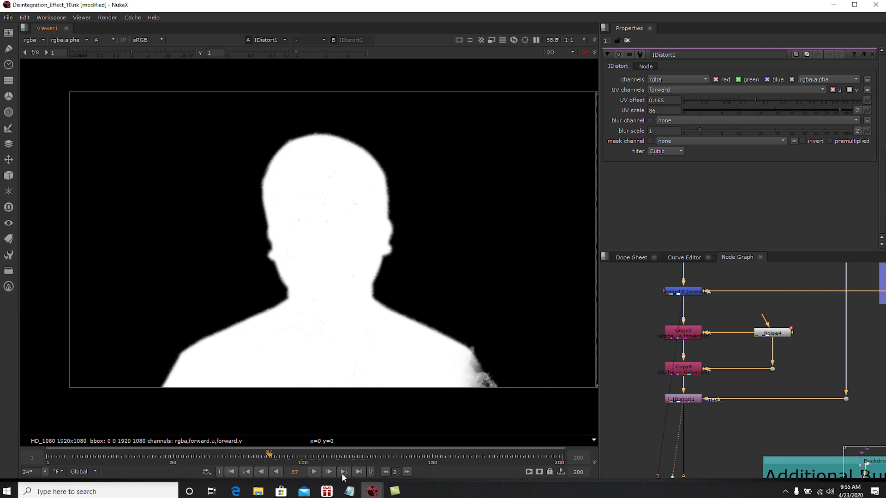
- Step IDistort1's alpha forward in two-frame increments to frame 105 and back to 103, examining the spreading disintegration
left_click(408, 473)
left_click(408, 472)
left_click(408, 473)
left_click(408, 472)
left_click(408, 472)
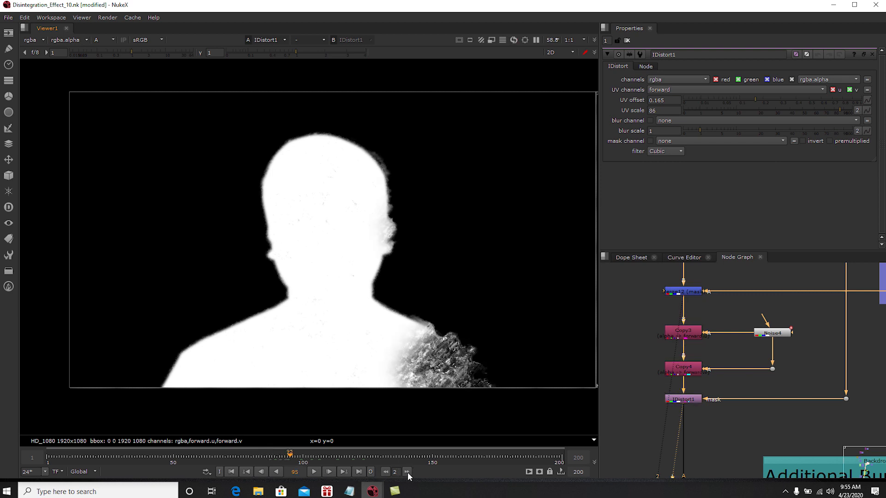
left_click(408, 473)
left_click(408, 472)
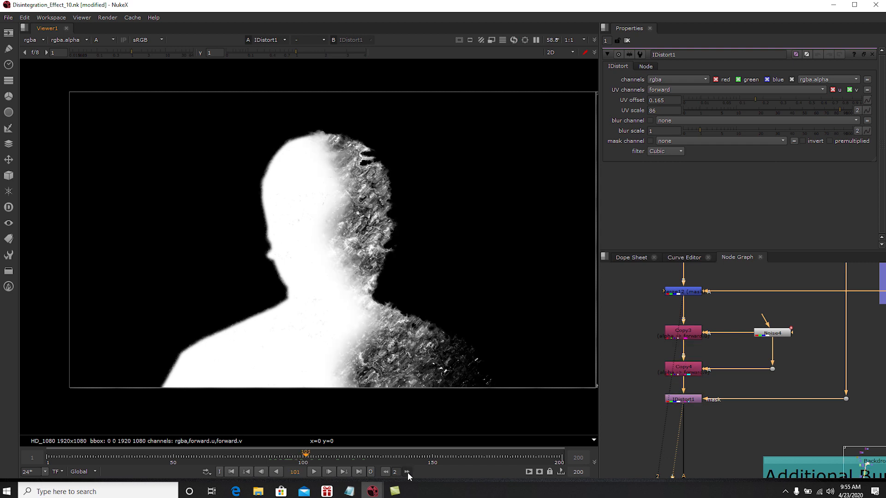
left_click(408, 473)
left_click(408, 473)
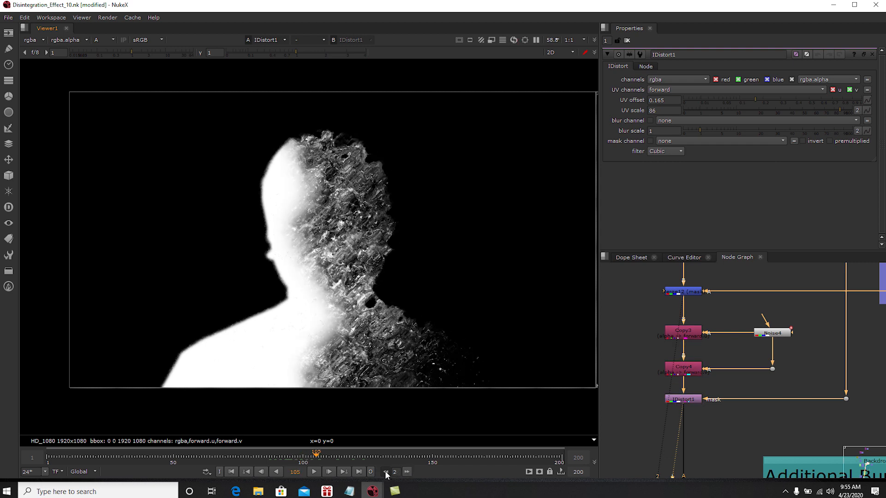
left_click(386, 472)
- Return the viewer to RGB and examine the distorted face edge in close-up
scroll(640, 365, "down", 2)
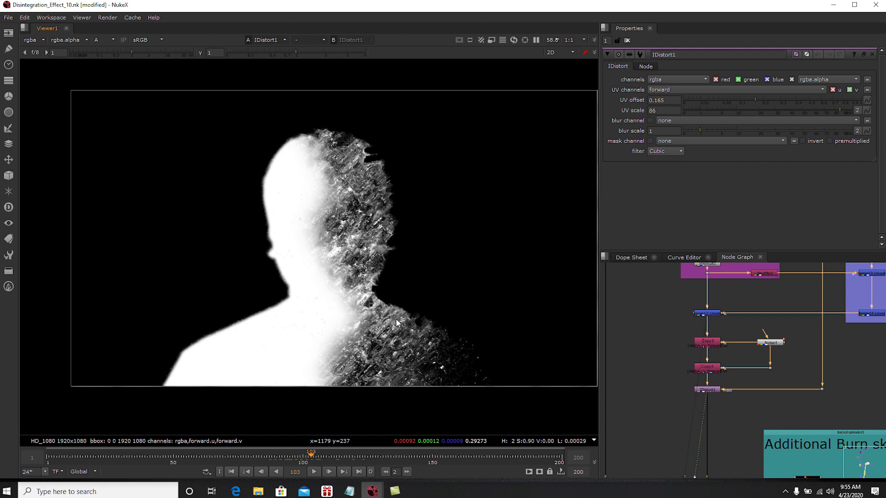
middle_click_drag(396, 320, 397, 313)
key("a")
scroll(350, 278, "up", 1)
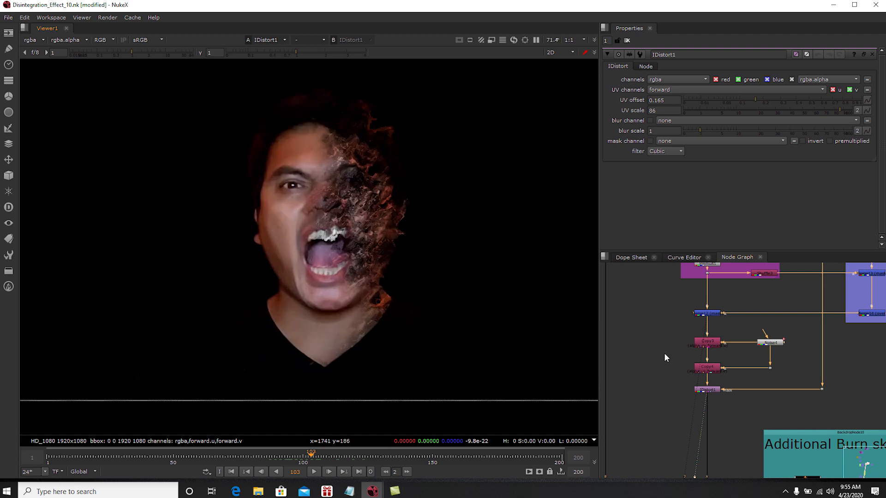
- Locate the Burnt Skin group in the node graph and examine its image and roto branches
scroll(731, 398, "down", 2)
mouse_move(728, 383)
middle_mouse_down()
mouse_move(744, 420)
mouse_move(725, 384)
mouse_move(728, 371)
mouse_move(735, 375)
mouse_move(723, 342)
mouse_move(726, 391)
middle_mouse_up()
scroll(744, 420, "down", 1)
scroll(734, 375, "down", 2)
middle_click_drag(704, 325, 714, 397)
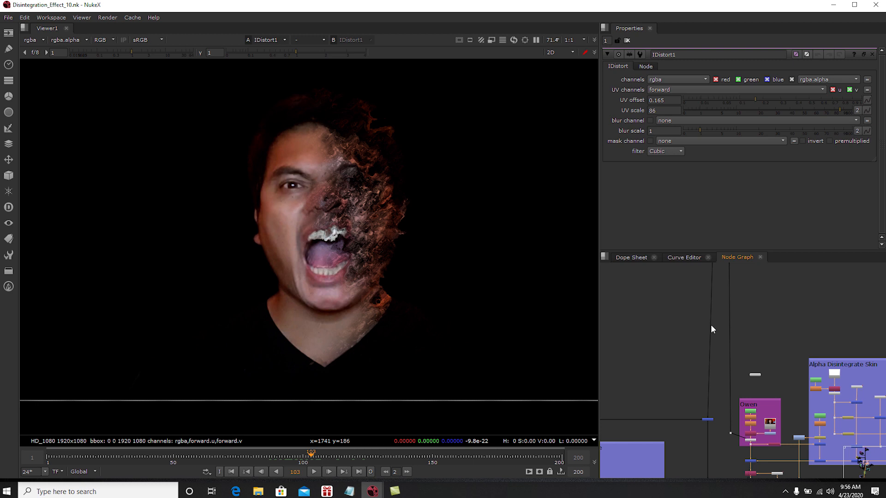
middle_click_drag(700, 341, 784, 388)
scroll(728, 354, "down", 1)
scroll(728, 373, "down", 3)
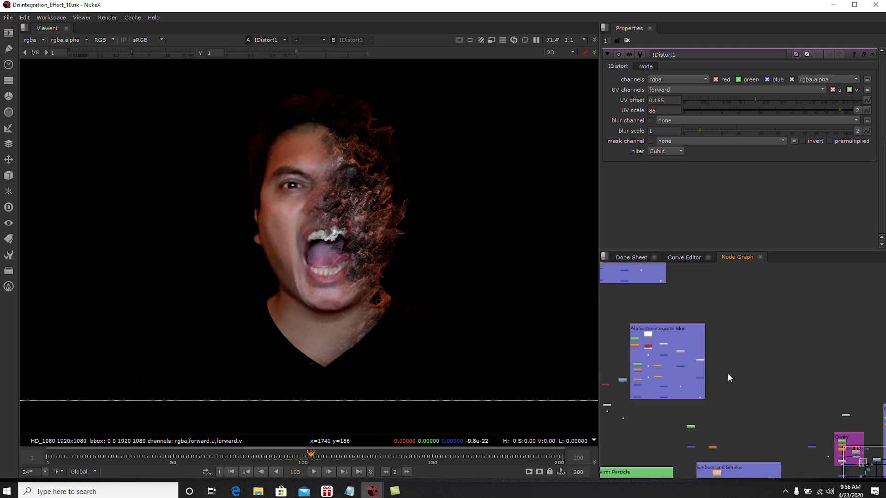
middle_click_drag(727, 373, 778, 412)
scroll(641, 315, "up", 5)
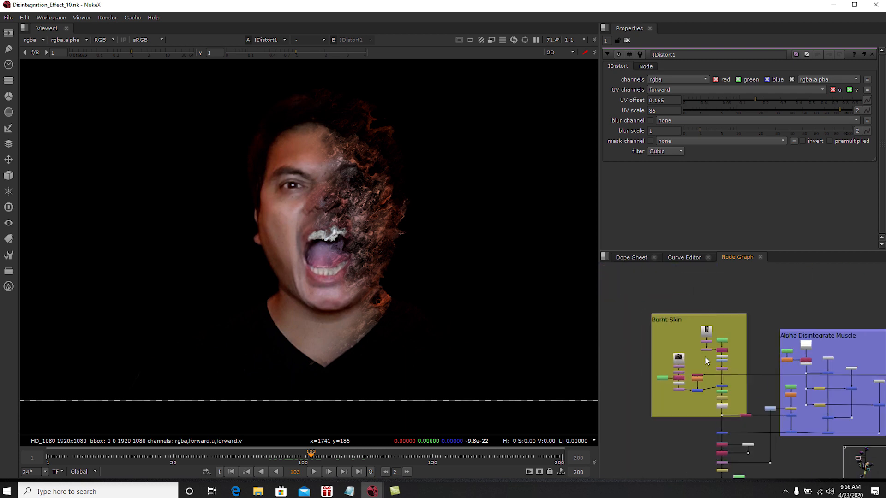
middle_click_drag(715, 356, 764, 385)
scroll(766, 381, "up", 2)
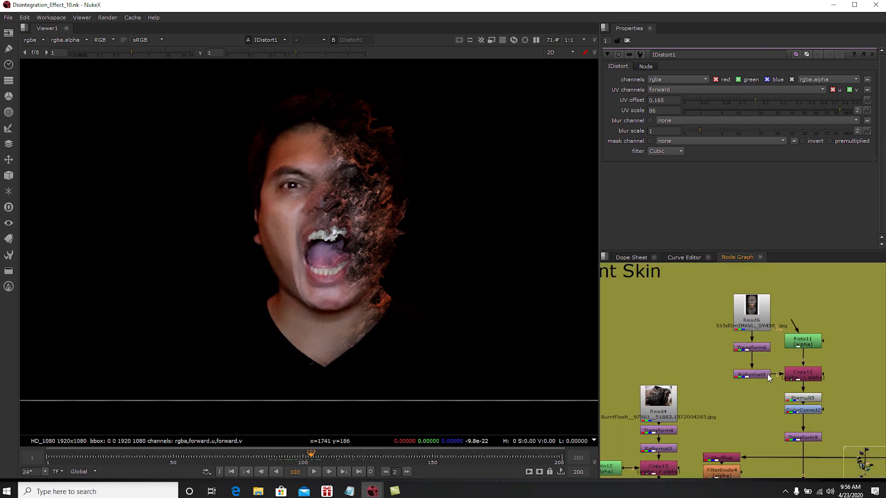
- Display the Reformat5 output in the viewer to examine the burnt head source image
scroll(759, 369, "up", 1)
left_click(756, 374)
key("1")
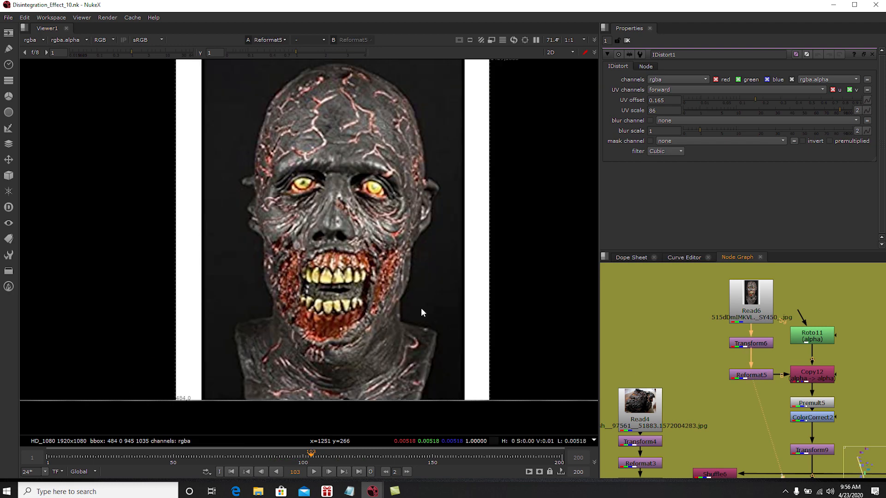
scroll(403, 316, "down", 2)
middle_click_drag(758, 375, 706, 342)
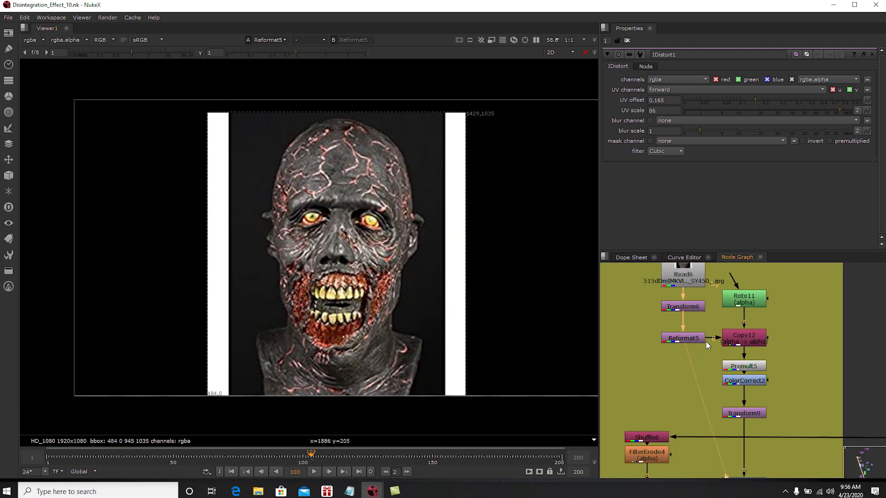
- Open Roto11's settings and display the Premult5 output to examine the head cut-out
double_click(745, 300)
middle_click_drag(749, 386, 727, 351)
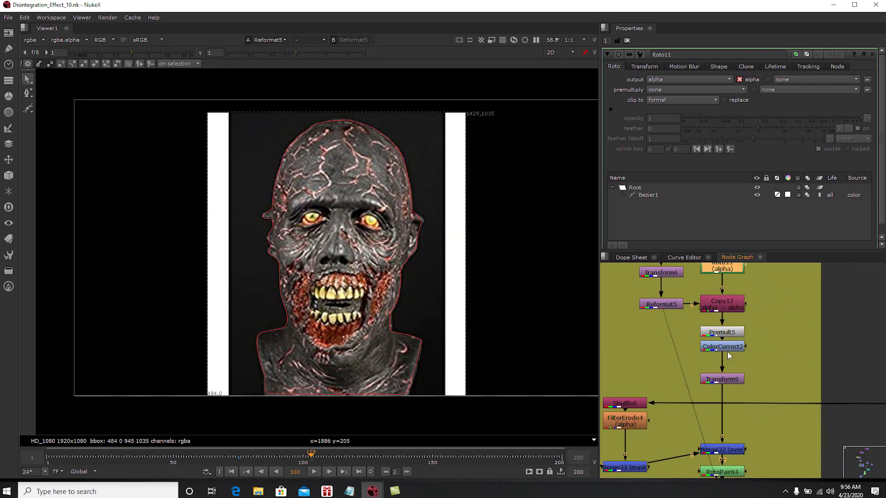
key("1")
scroll(727, 335, "up", 2)
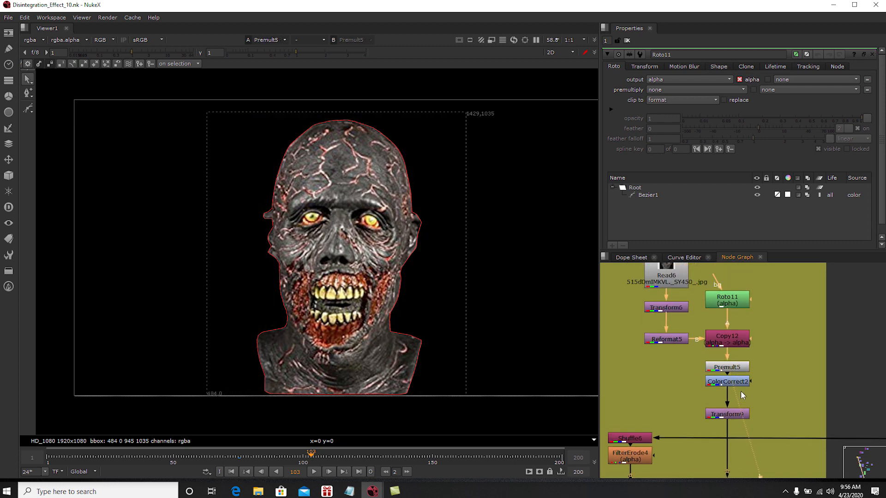
- Display the ColorCorrect2 output and the Transform9 output to examine the head's grading and repositioning
left_click(719, 383)
key("1")
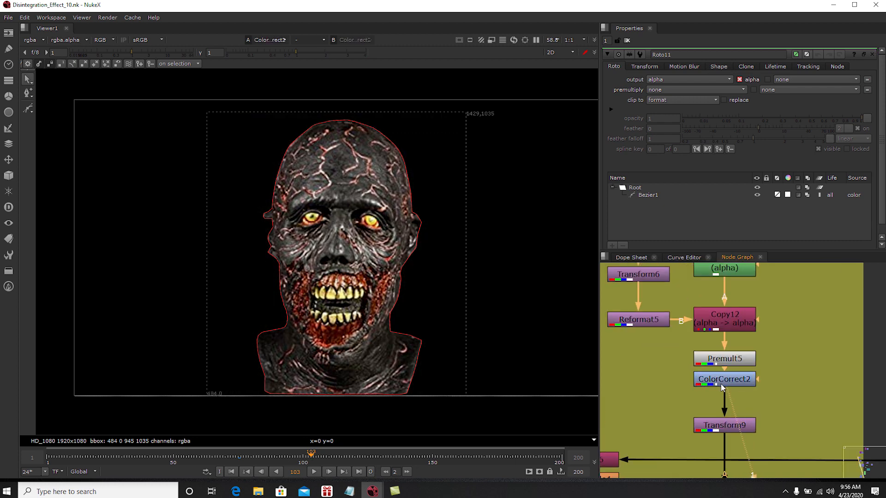
middle_click_drag(735, 408, 714, 368)
left_click(705, 386)
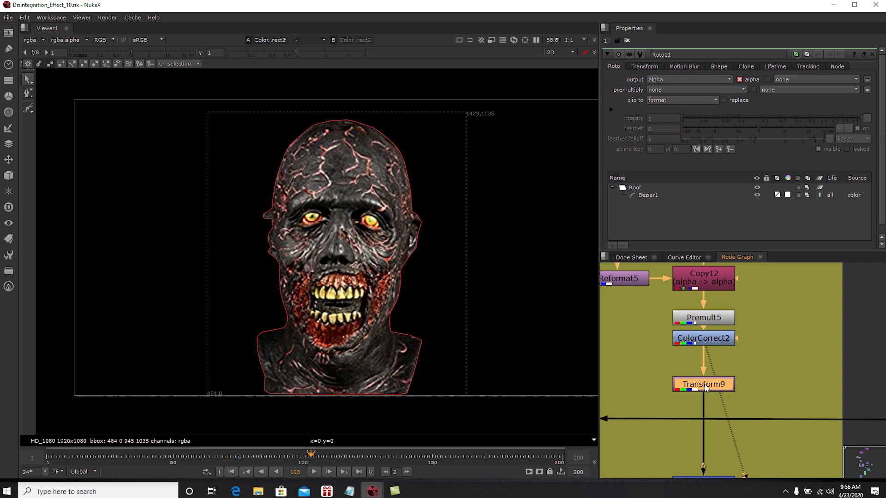
key("1")
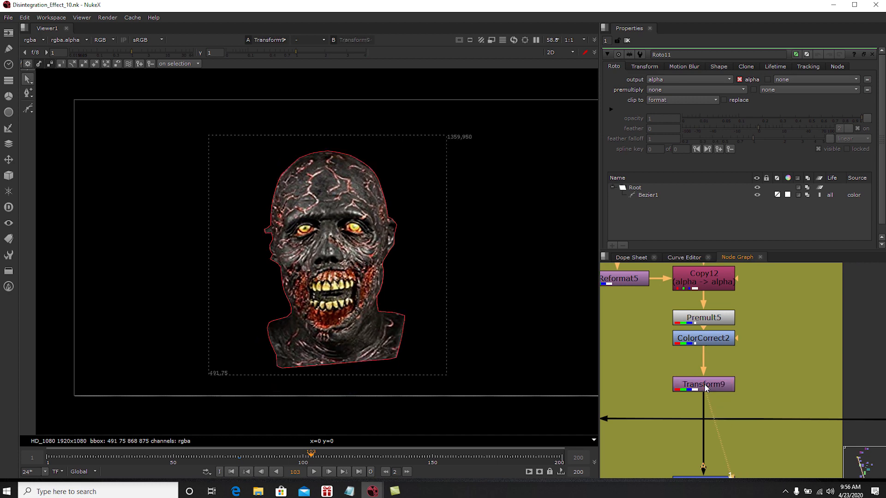
- Close the open node settings, display the Merge32 composite and examine the BurntFlesh image branch feeding it
left_click(627, 41)
scroll(741, 341, "down", 5)
scroll(757, 342, "up", 4)
key("1")
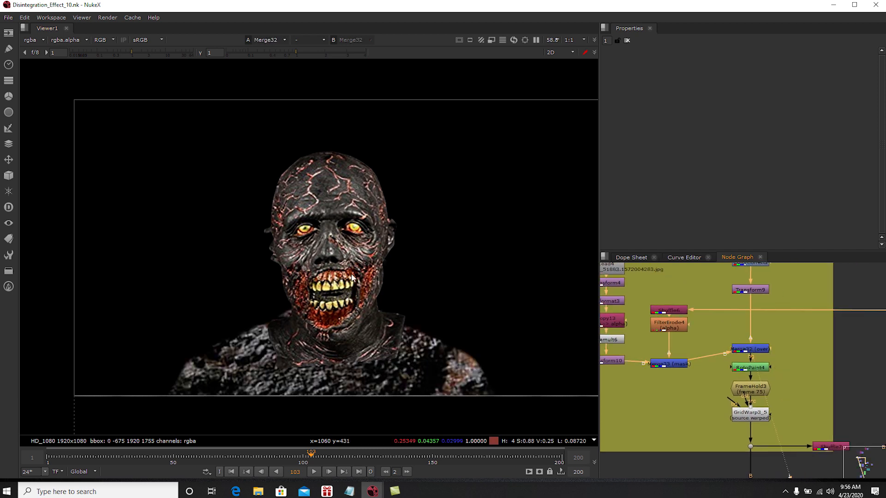
middle_click_drag(627, 264, 682, 300)
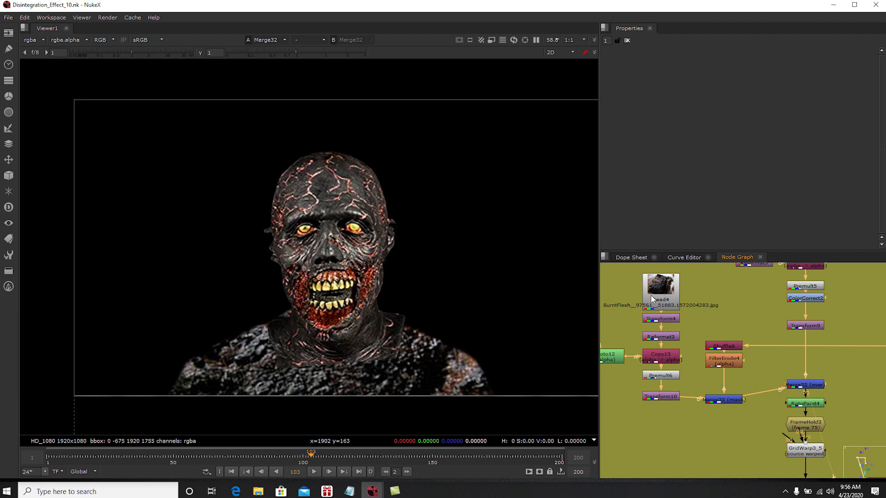
scroll(652, 299, "up", 3)
scroll(728, 345, "down", 2)
- Display the RotoPaint4 output and open its settings to examine the clone strokes
middle_click_drag(818, 416, 714, 337)
scroll(790, 387, "up", 2)
left_click(714, 337)
key("1")
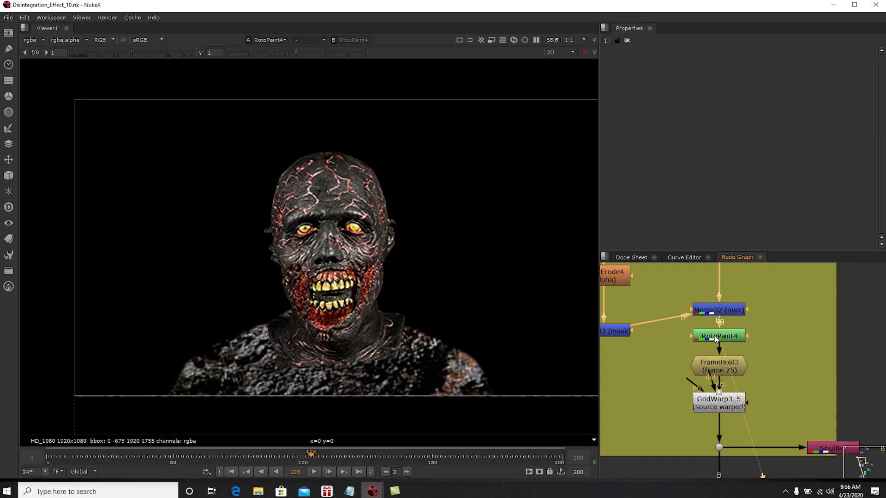
double_click(717, 340)
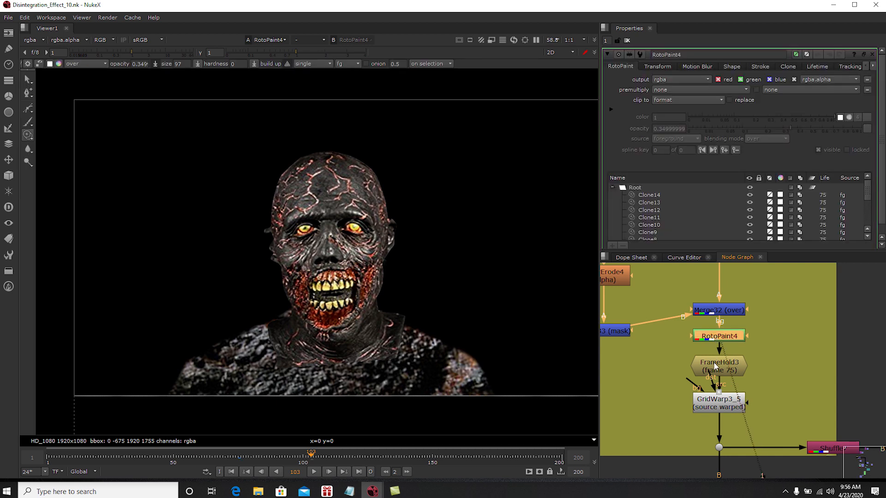
- Nudge FrameHold3 slightly up in the node graph, display its output and close the RotoPaint4 settings
left_click_drag(720, 363, 721, 358)
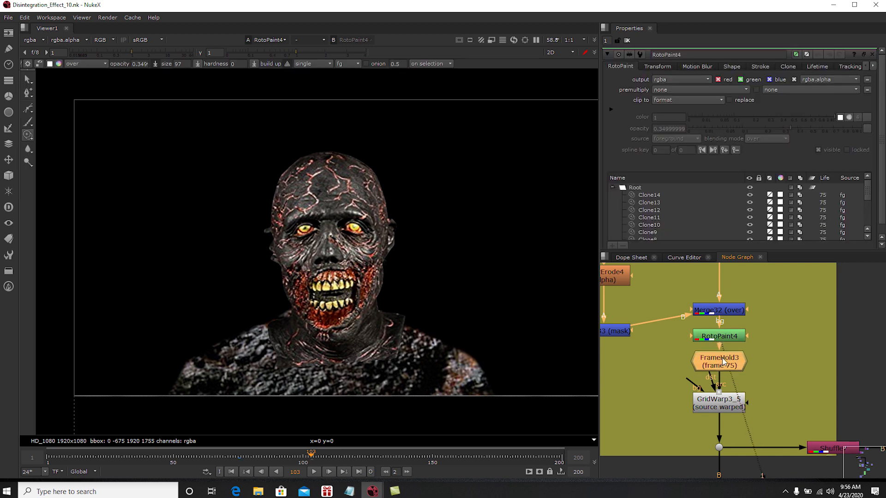
key("1")
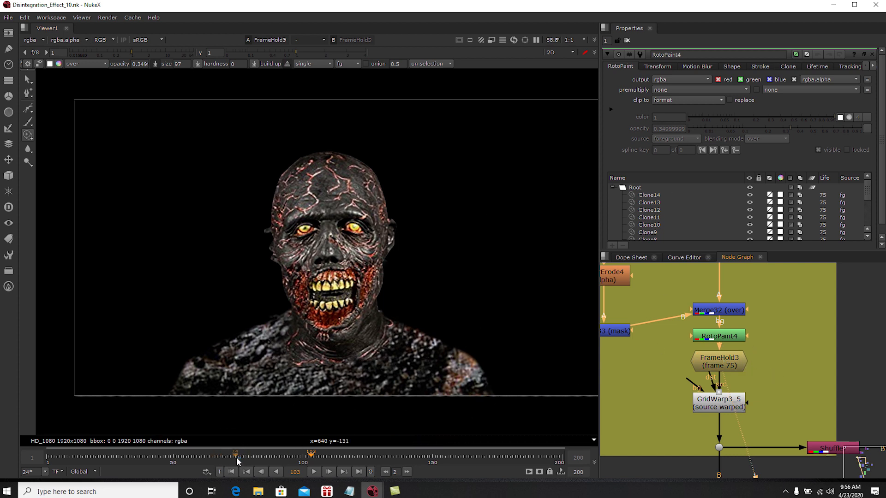
left_click(627, 40)
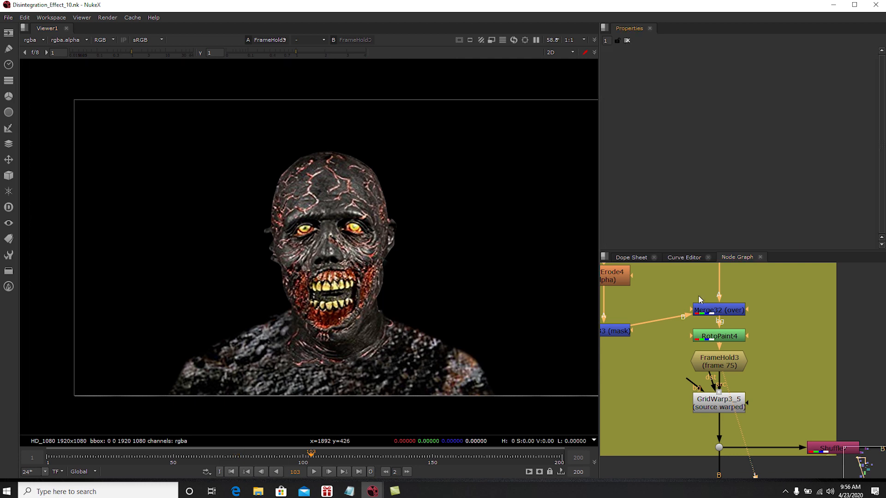
- Display the GridWarp3_5 output, examine its warp grid settings and close them
key("1")
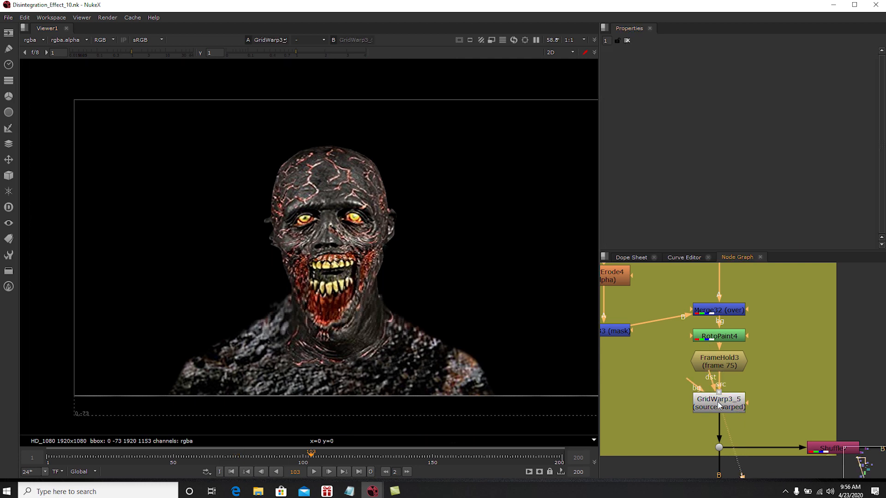
double_click(718, 402)
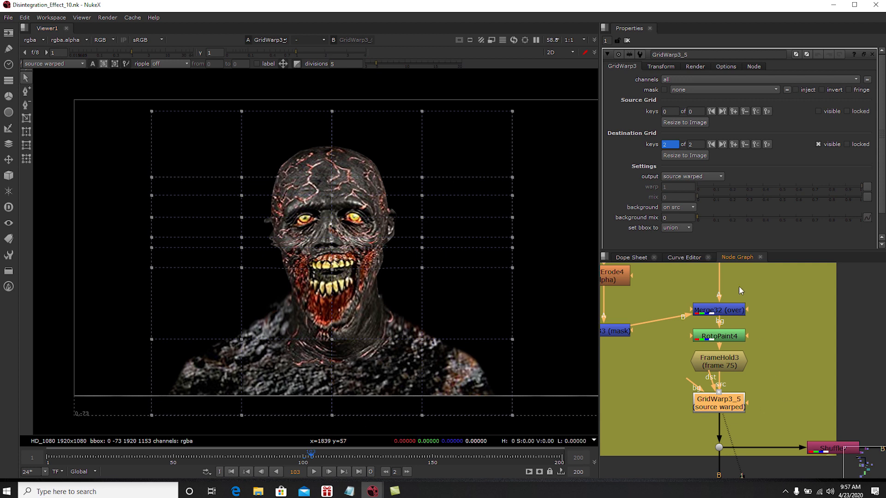
left_click(627, 40)
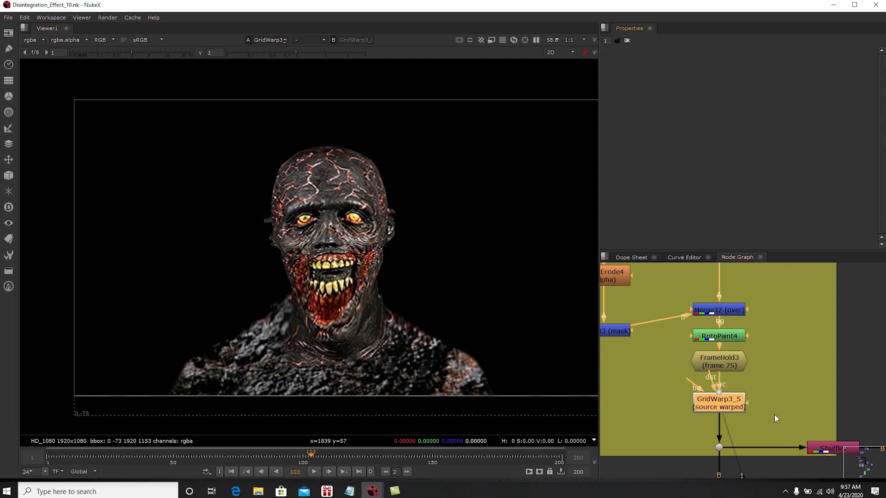
- Display the Merge41 output below the Burnt Skin group to examine the masked burnt face
scroll(797, 396, "down", 1)
scroll(797, 396, "down", 1)
middle_click_drag(879, 403, 744, 331)
scroll(777, 336, "down", 2)
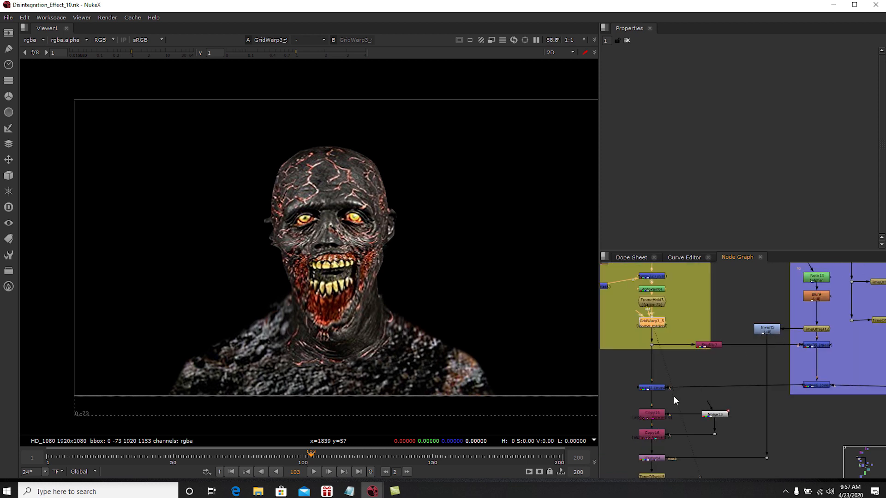
scroll(677, 396, "up", 2)
left_click(646, 384)
key("1")
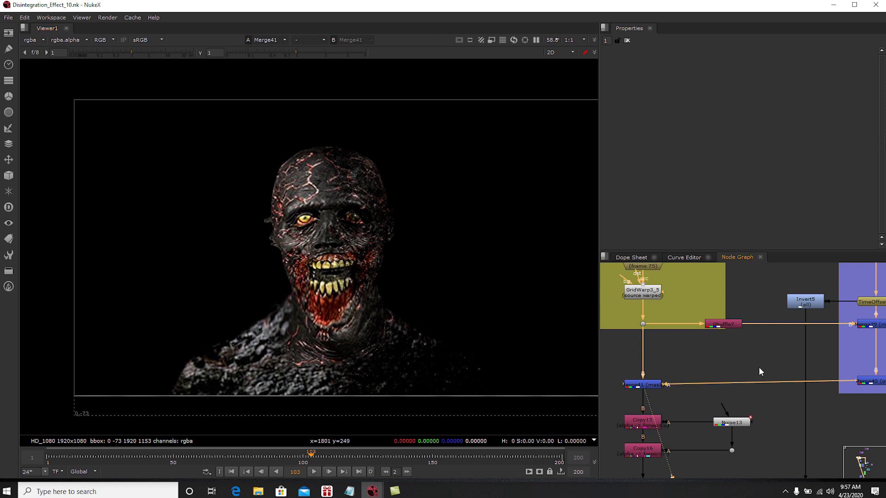
- Trace the node graph from the muscle matte group back to the Owen group's Merge12
middle_click_drag(796, 374, 710, 354)
scroll(713, 355, "down", 4)
scroll(791, 377, "down", 3)
middle_click_drag(869, 372, 729, 385)
middle_click_drag(831, 388, 695, 431)
scroll(761, 406, "down", 4)
mouse_move(760, 406)
middle_mouse_down()
mouse_move(758, 295)
mouse_move(777, 401)
middle_mouse_up()
scroll(787, 355, "down", 2)
scroll(777, 380, "up", 10)
- Assign Merge12 to the viewer and compare it repeatedly with the Merge41 burnt skin result
left_click(776, 390)
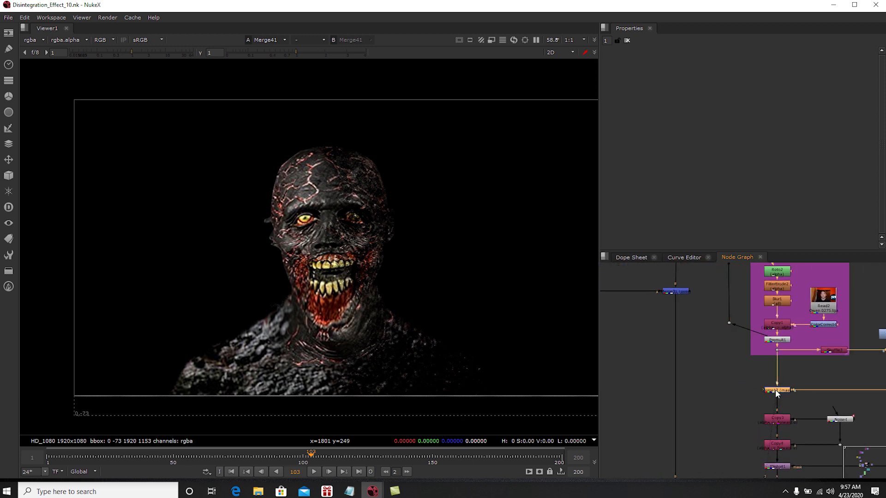
key("1")
key("2")
key("1")
key("2")
key("1")
key("2")
key("1")
key("2")
key("1")
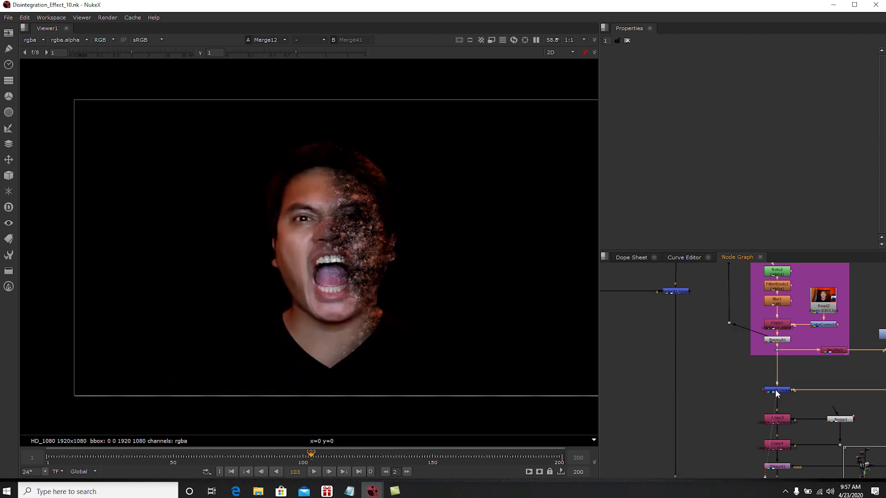
- Compare the Merge12 and Merge41 outputs once more and trace the node graph back to the Burnt Skin group
key("2")
key("1")
key("2")
middle_click_drag(732, 362, 862, 390)
scroll(722, 386, "down", 5)
middle_click_drag(611, 341, 851, 422)
middle_click_drag(683, 270, 708, 405)
scroll(730, 362, "up", 4)
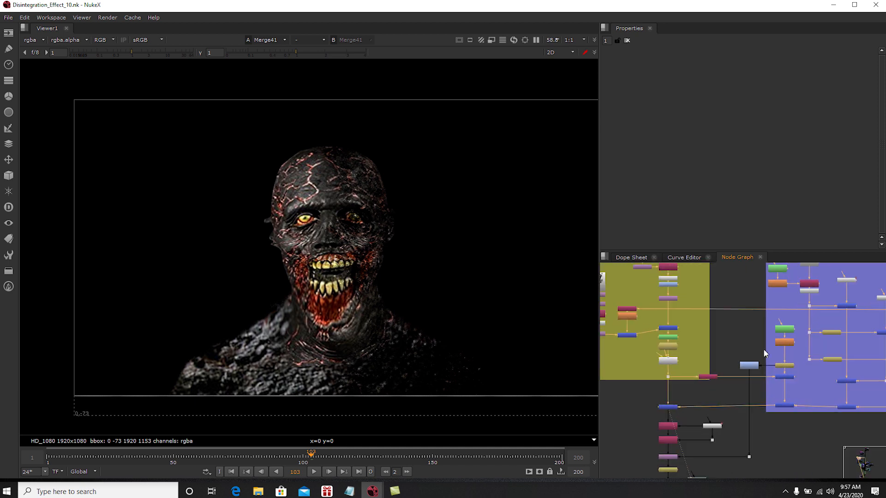
- Trace the graph from the muscle matte group to the Alpha Disintegrate Skin group and select its nodes to examine the matte setup
middle_click_drag(790, 349, 706, 393)
scroll(706, 393, "down", 1)
left_click_drag(801, 414, 842, 460)
scroll(845, 418, "down", 4)
middle_click_drag(854, 419, 710, 377)
middle_click_drag(849, 411, 713, 298)
middle_click_drag(773, 380, 752, 346)
scroll(726, 361, "up", 4)
left_click_drag(670, 308, 813, 455)
scroll(734, 369, "up", 2)
scroll(727, 365, "up", 3)
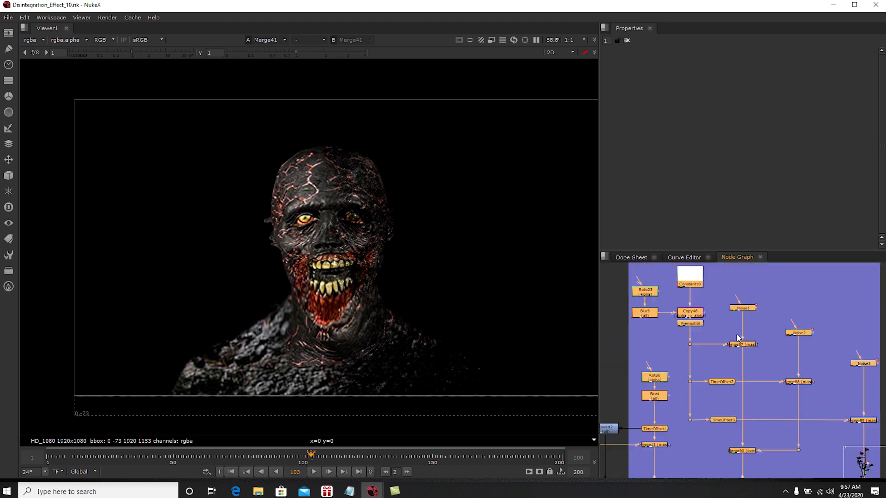
scroll(738, 326, "down", 3)
scroll(704, 302, "up", 3)
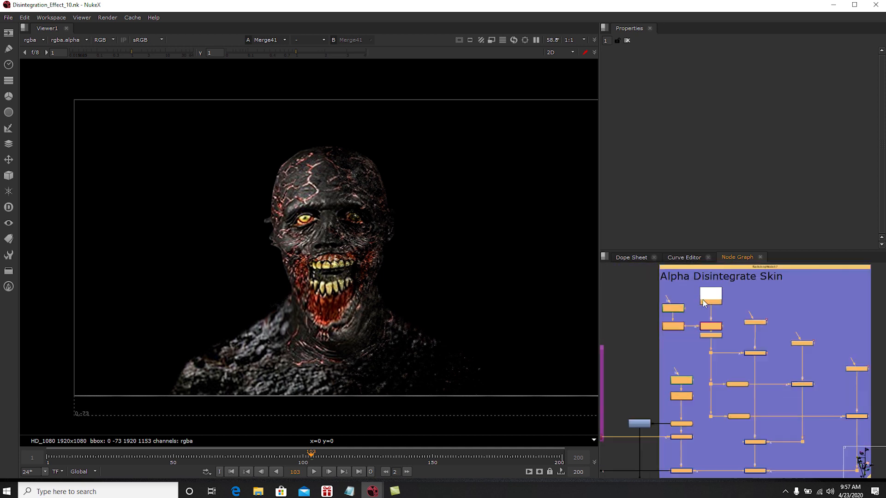
scroll(704, 302, "down", 2)
left_click_drag(663, 270, 843, 441)
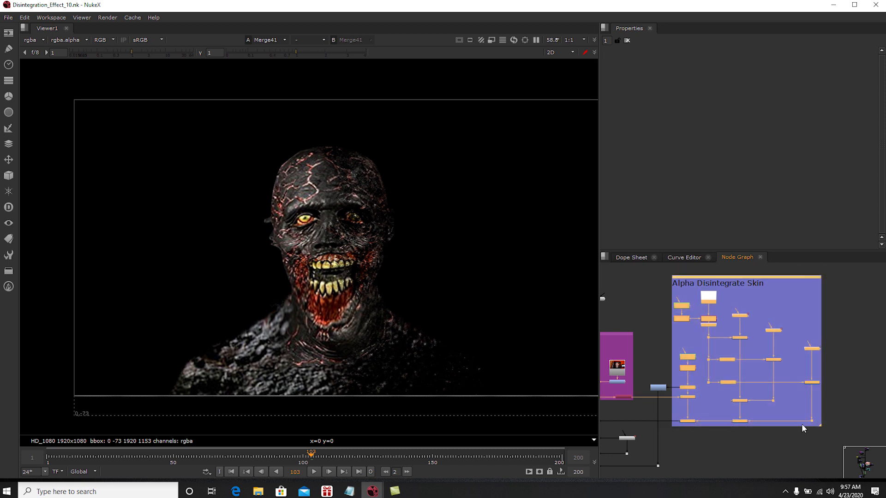
- Return to the Burnt Skin group and examine how its merge connects to the Alpha Disintegrate Muscle group
scroll(729, 364, "down", 2)
middle_click_drag(688, 358, 768, 393)
scroll(752, 380, "down", 2)
middle_click_drag(719, 360, 845, 420)
middle_click_drag(720, 373, 872, 414)
middle_click_drag(783, 361, 777, 433)
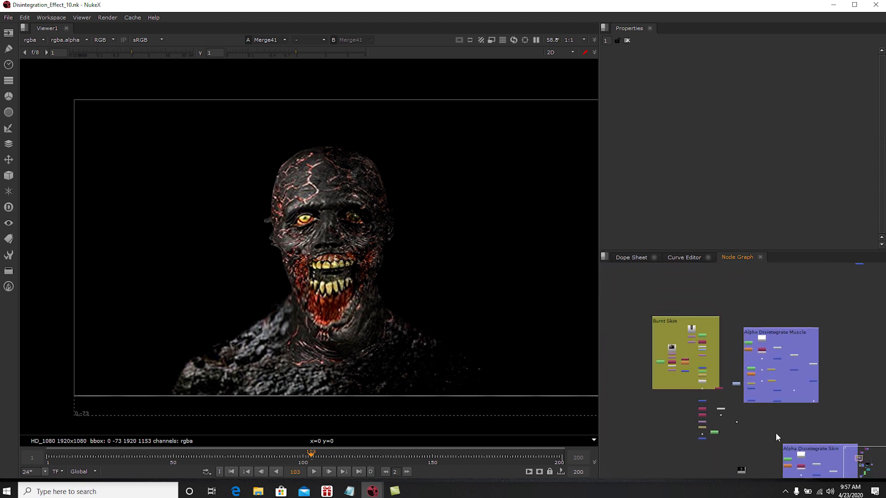
scroll(740, 339, "up", 3)
middle_click_drag(766, 366, 710, 328)
scroll(687, 391, "up", 3)
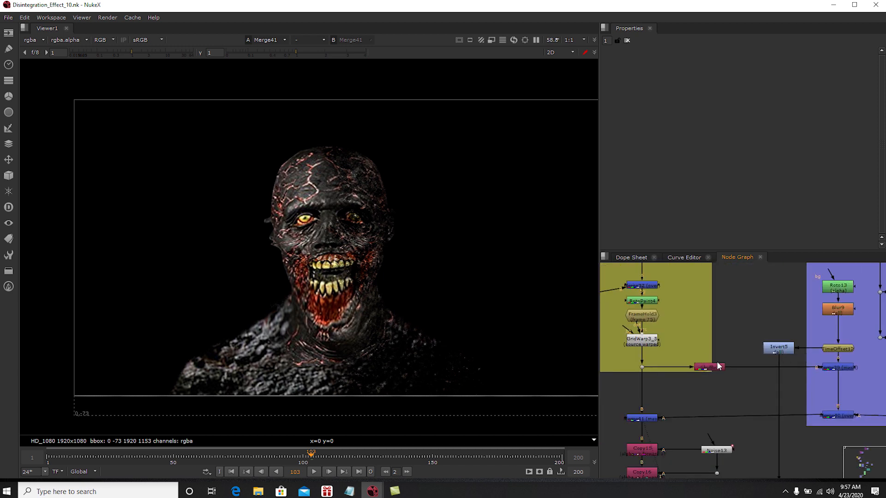
middle_click_drag(739, 395, 734, 321)
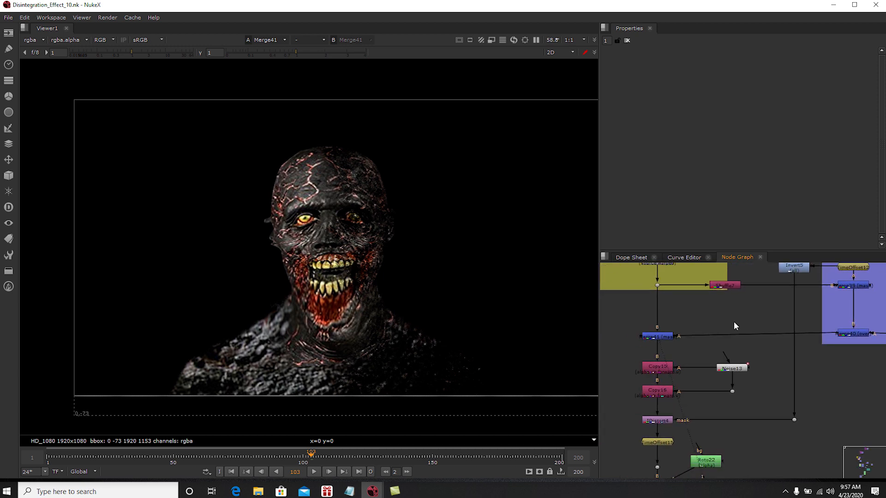
- Inspect the alpha channel of the Merge41 output, move to frame 102 and restore the colour view
key("a")
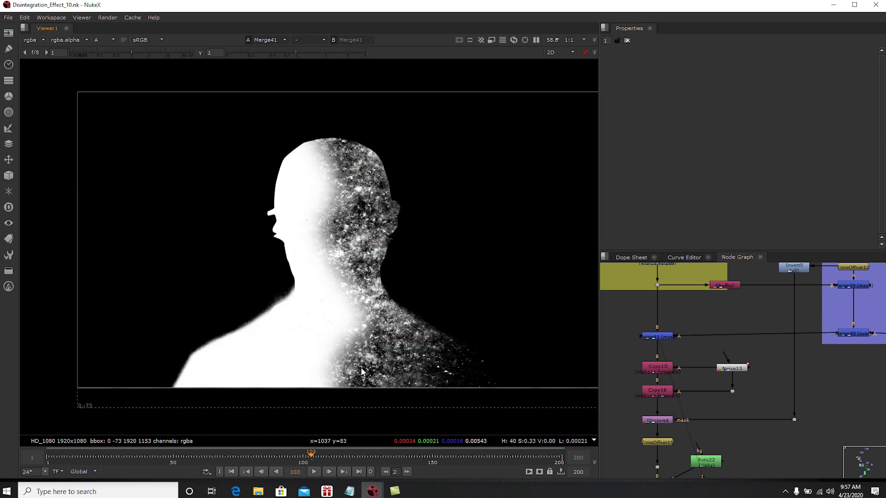
left_click_drag(322, 456, 308, 457)
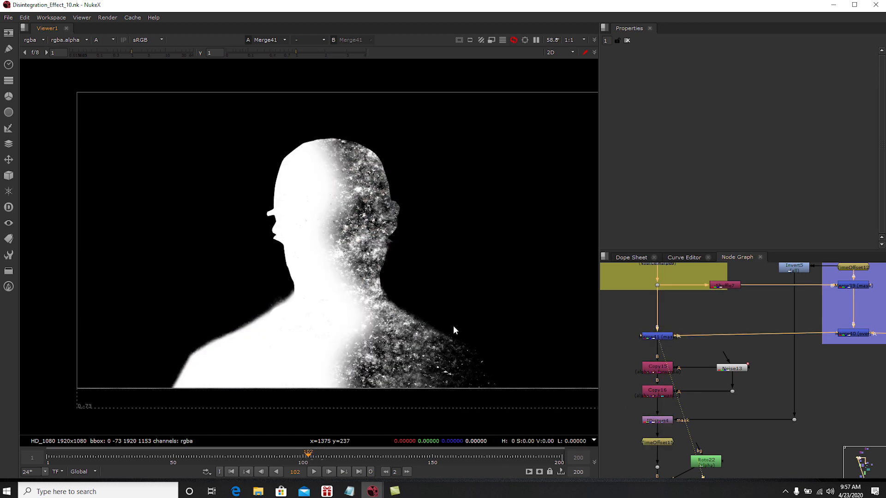
key("a")
- Examine the Copy15, Copy16 and Noise13 nodes feeding IDistort4 and display the IDistort4 output
scroll(655, 401, "up", 1)
left_click(664, 421)
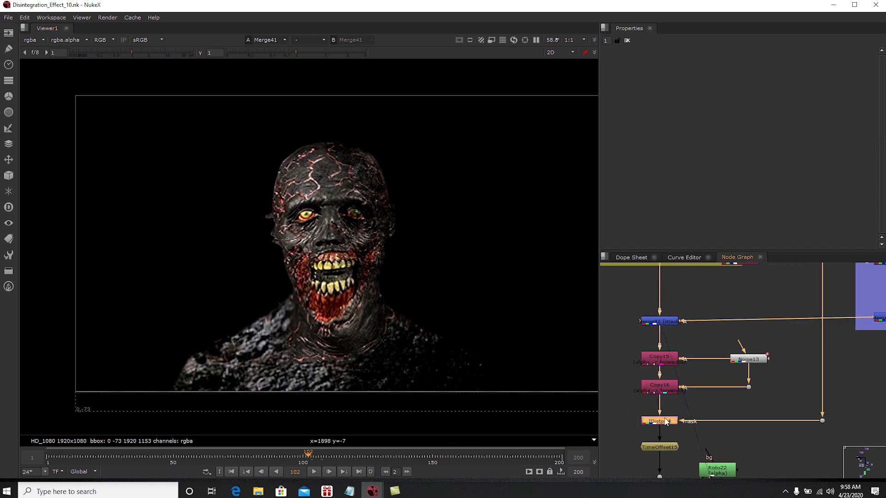
left_click_drag(626, 343, 795, 400)
left_click(717, 410)
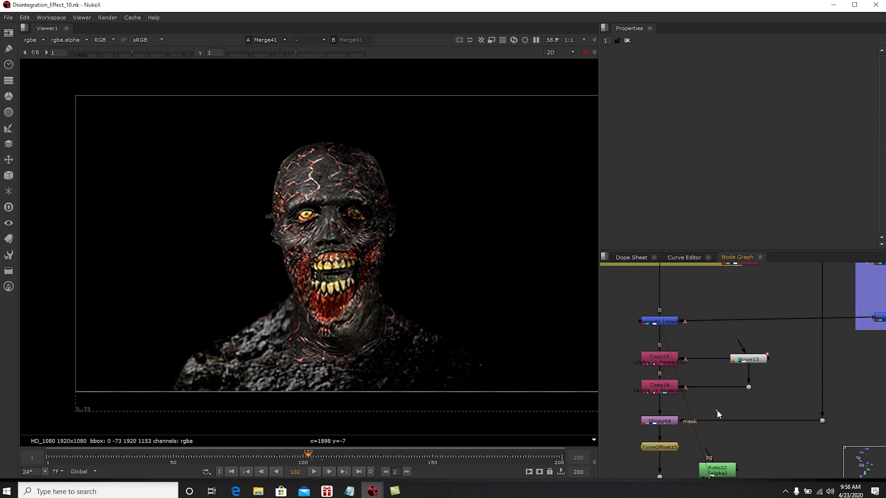
left_click(662, 420)
key("1")
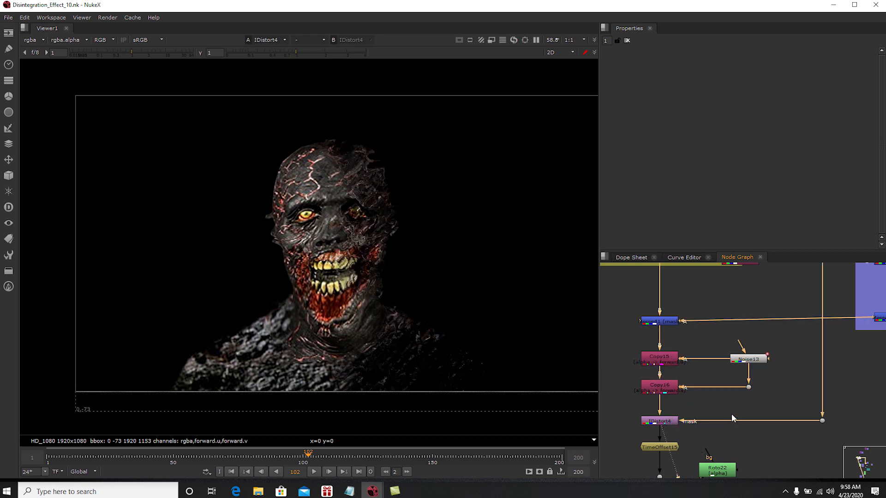
- Display the TimeOffset15 output below IDistort4 to examine the offset burnt face
middle_click_drag(732, 419, 742, 366)
scroll(674, 412, "up", 2)
left_click(660, 397)
key("1")
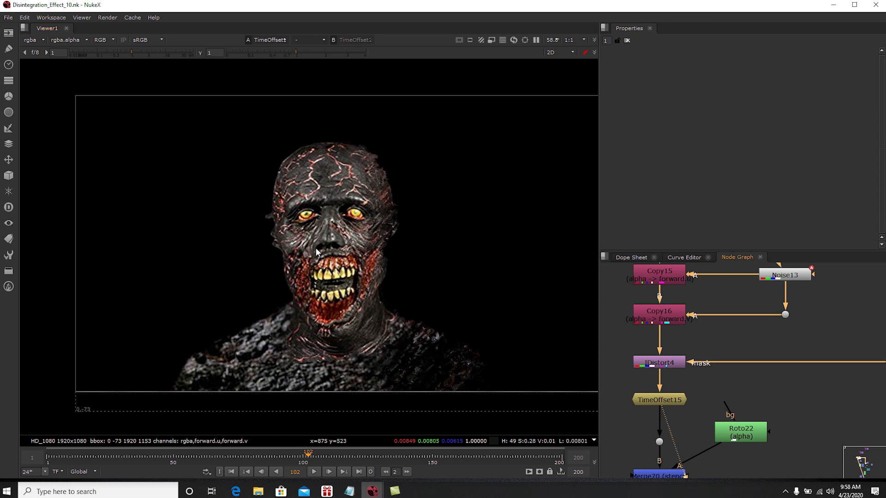
- Examine the Roto22 shape beside the ear, display the Merge70 stencil output and close the roto settings
scroll(702, 372, "down", 3)
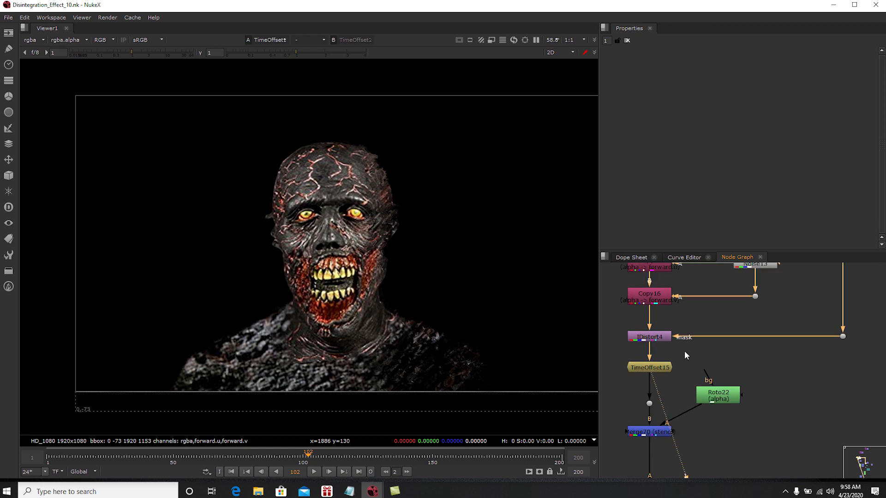
scroll(674, 358, "down", 2)
double_click(682, 365)
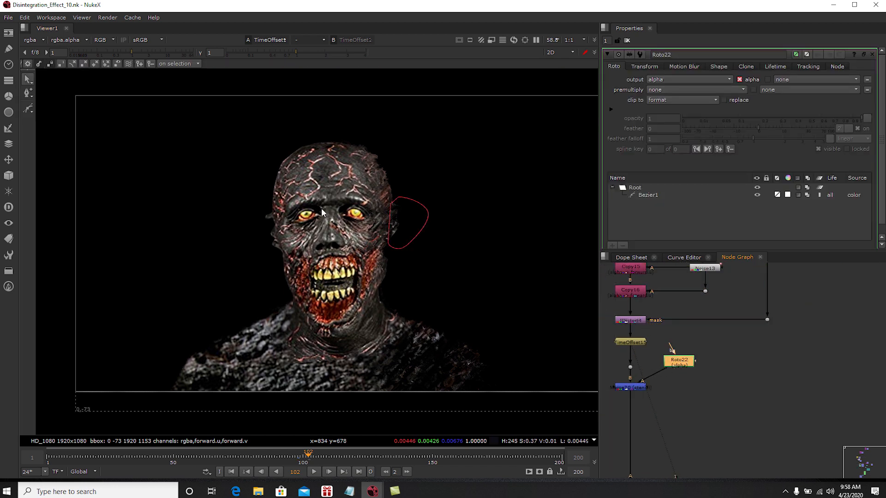
middle_click_drag(640, 391, 671, 384)
scroll(671, 384, "up", 3)
left_click(671, 380)
key("1")
left_click(692, 371)
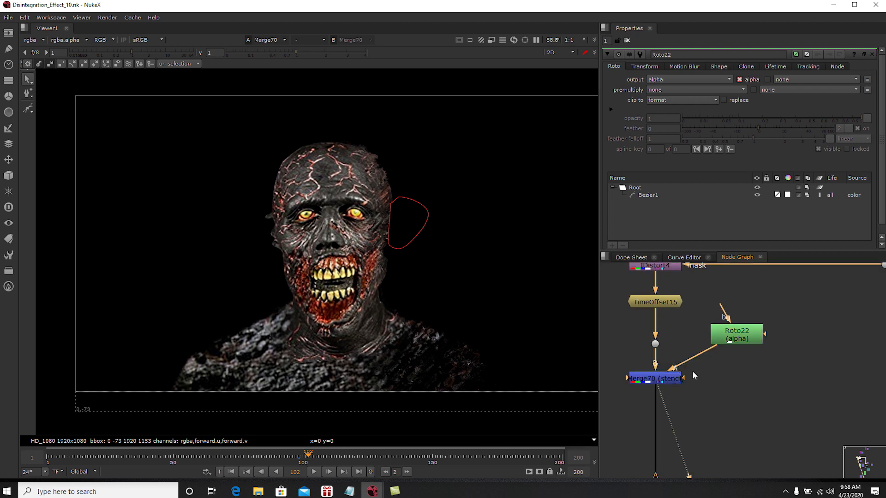
left_click(627, 40)
scroll(734, 348, "down", 5)
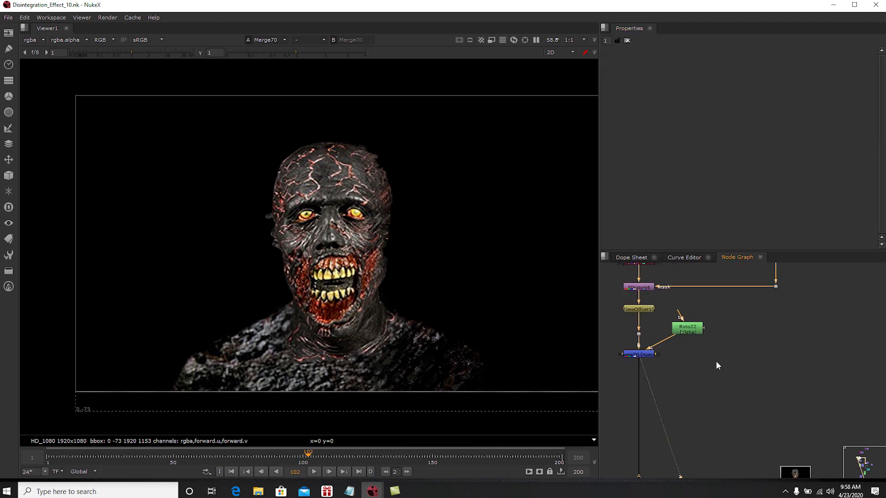
- Trace the node graph from the Burnt Skin chain past the matte groups to the Skeleton group and its source image
scroll(734, 342, "down", 3)
middle_click_drag(772, 367, 735, 297)
middle_click_drag(791, 351, 774, 361)
scroll(747, 353, "up", 3)
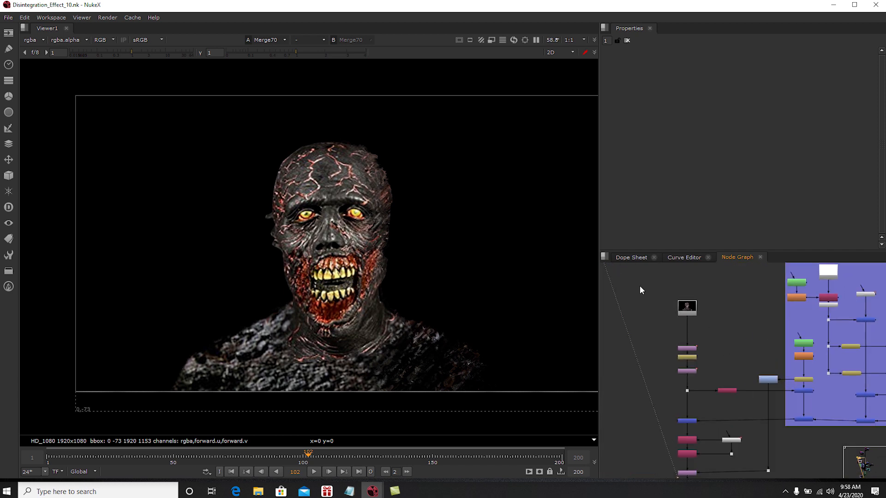
middle_click_drag(657, 476, 691, 433)
middle_click_drag(726, 352, 719, 381)
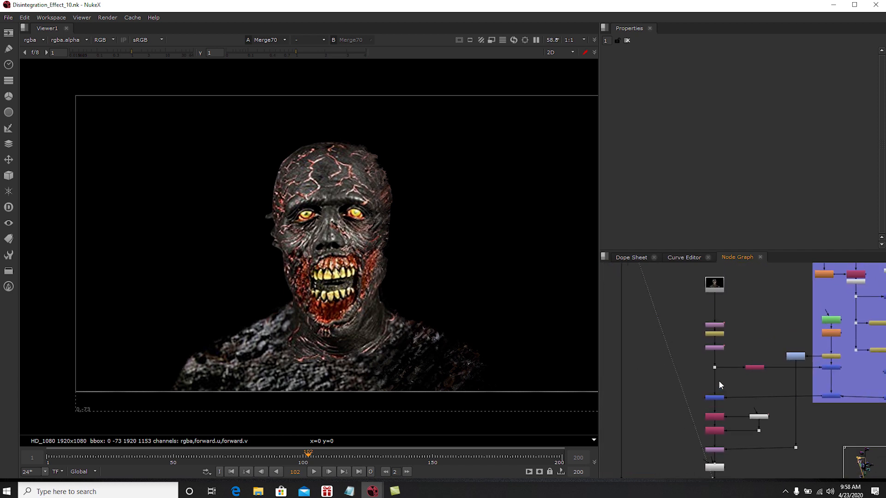
middle_click_drag(851, 359, 739, 347)
scroll(738, 347, "down", 5)
middle_click_drag(788, 386, 692, 393)
scroll(692, 393, "down", 1)
middle_click_drag(746, 360, 729, 404)
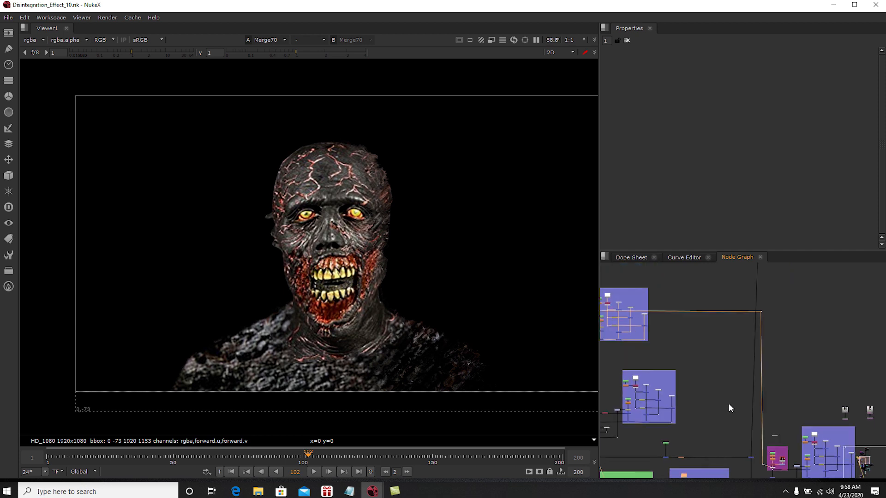
middle_click_drag(741, 341, 781, 405)
middle_click_drag(755, 320, 757, 437)
middle_click_drag(782, 351, 750, 432)
middle_click_drag(765, 354, 737, 387)
scroll(682, 359, "up", 4)
scroll(739, 360, "up", 9)
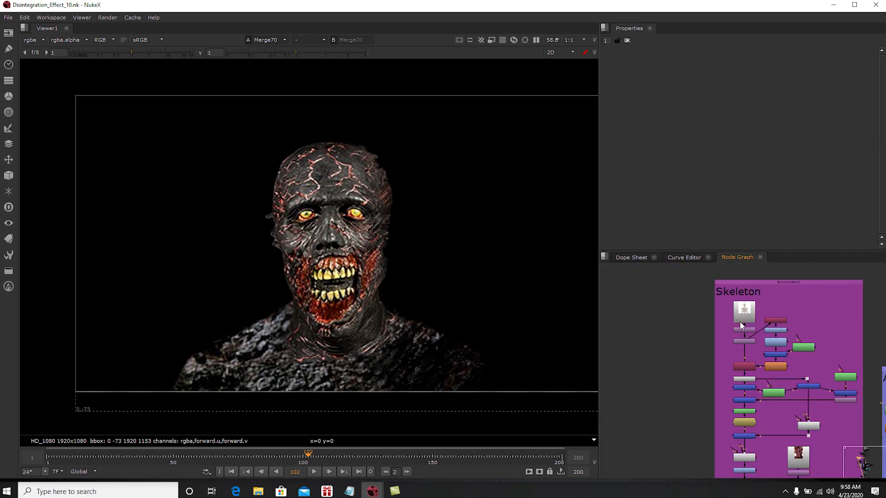
- Display the Reformat2 output of the skeleton image and open its settings for review
left_click(751, 371)
key("1")
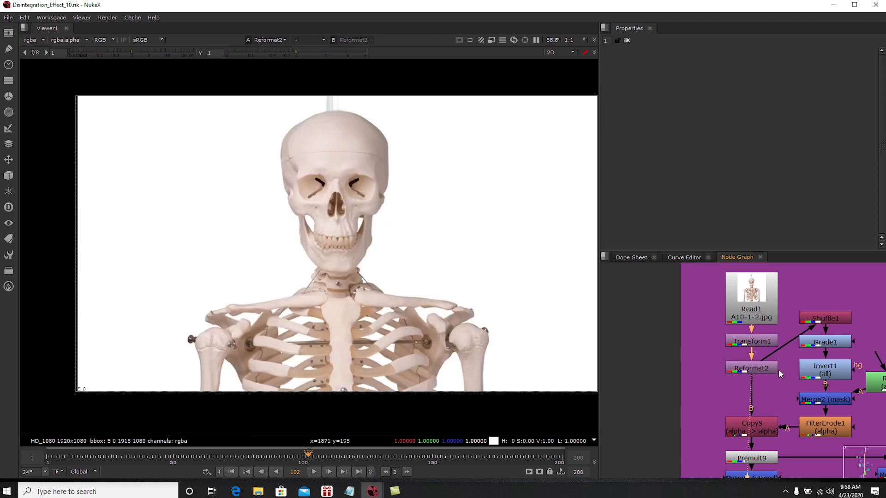
middle_click_drag(778, 371, 751, 359)
double_click(735, 358)
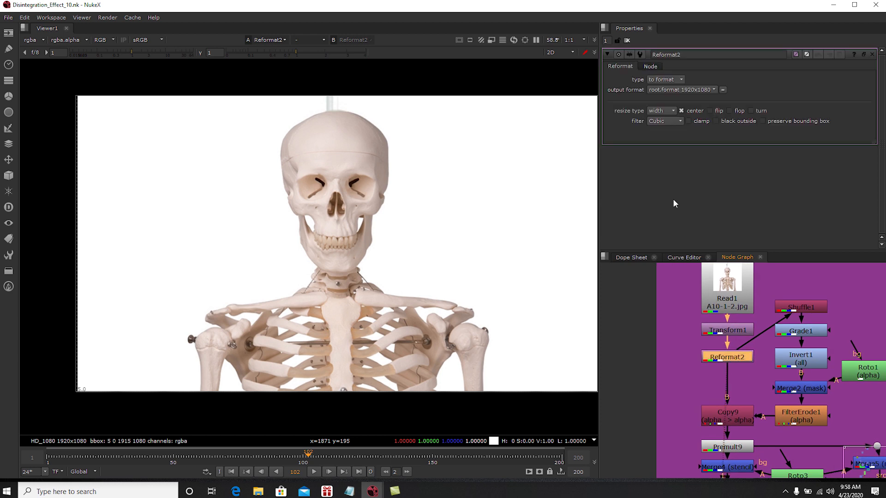
- Display the Premult9 output of the cut-out skeleton, examine the Roto1 shape around it and close the open settings
middle_click_drag(744, 448, 722, 404)
left_click(721, 404)
key("1")
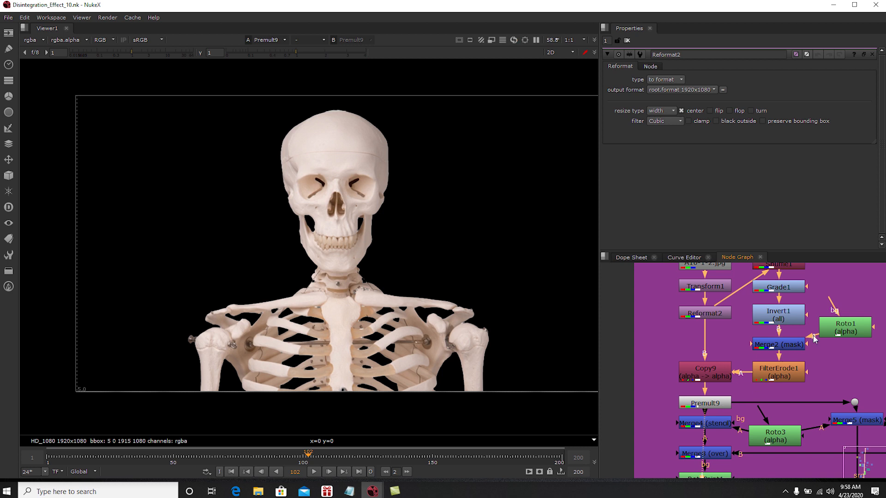
double_click(845, 328)
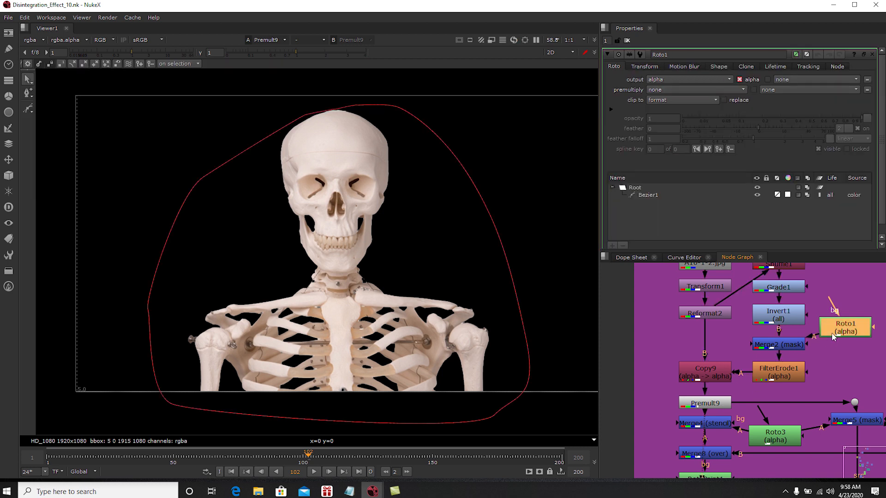
left_click(626, 41)
- Display the Shuffle1 output and examine its blue-channel routing into all rgba channels
middle_click_drag(734, 321, 727, 347)
double_click(768, 288)
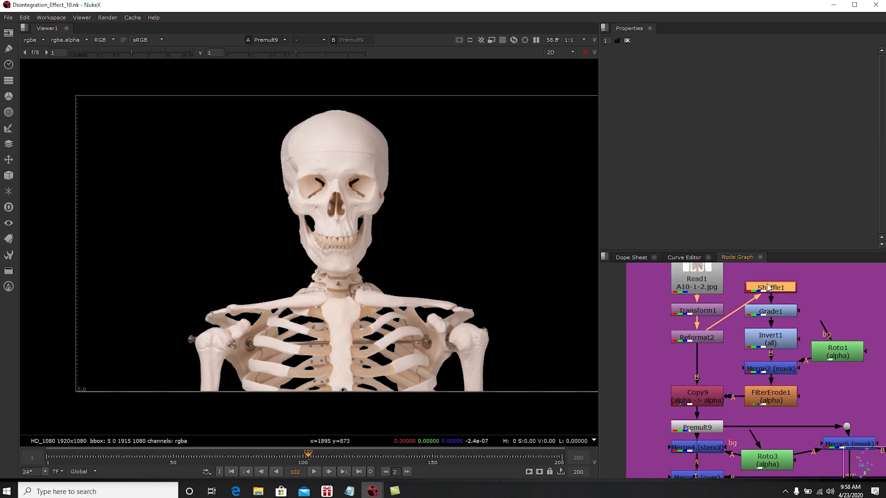
key("1")
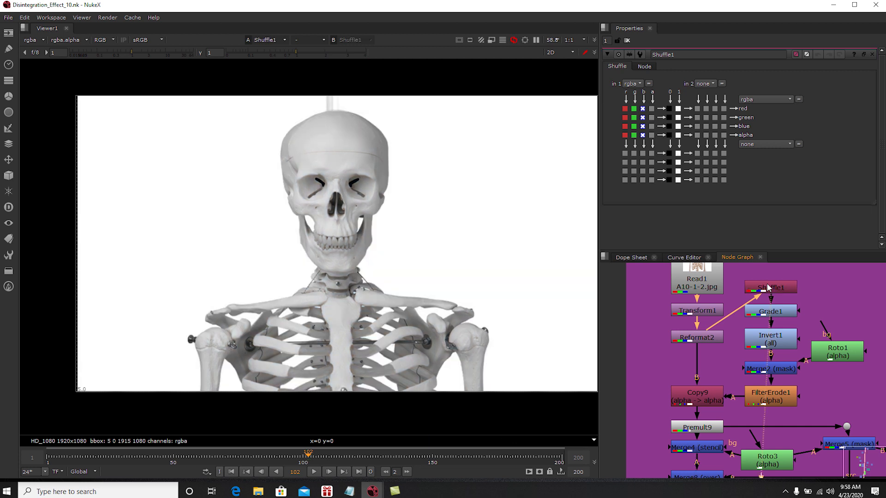
left_click(766, 289)
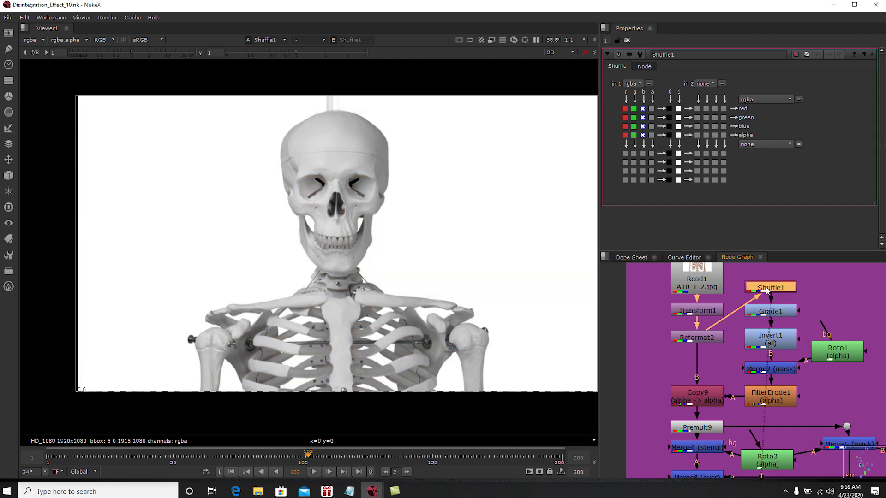
- Display the Grade1 output and examine its blackpoint, whitepoint and clamp settings
left_click(777, 311)
key("1")
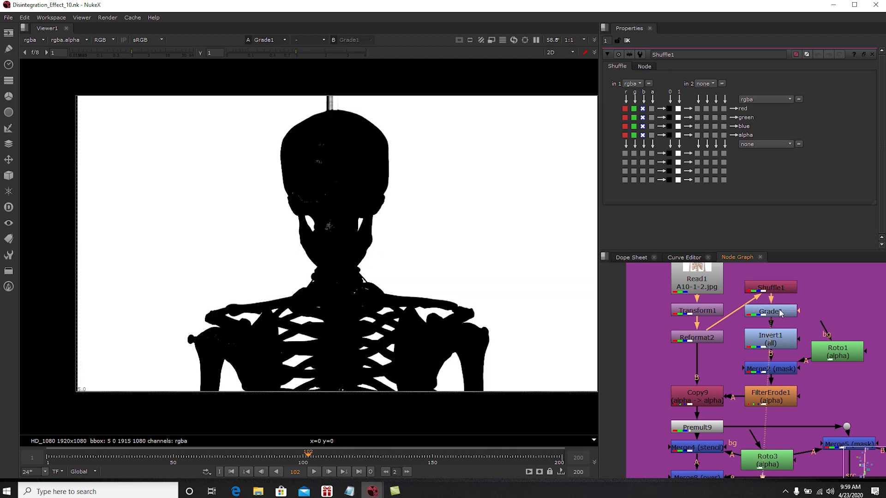
double_click(780, 313)
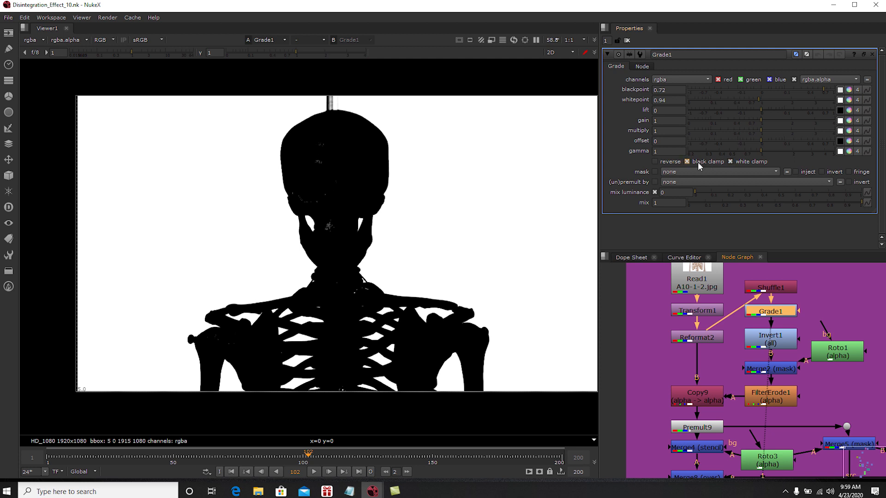
- Display the Invert1 and Merge2 mask outputs in turn and open Roto1 to examine the garbage matte shape
left_click(780, 340)
key("1")
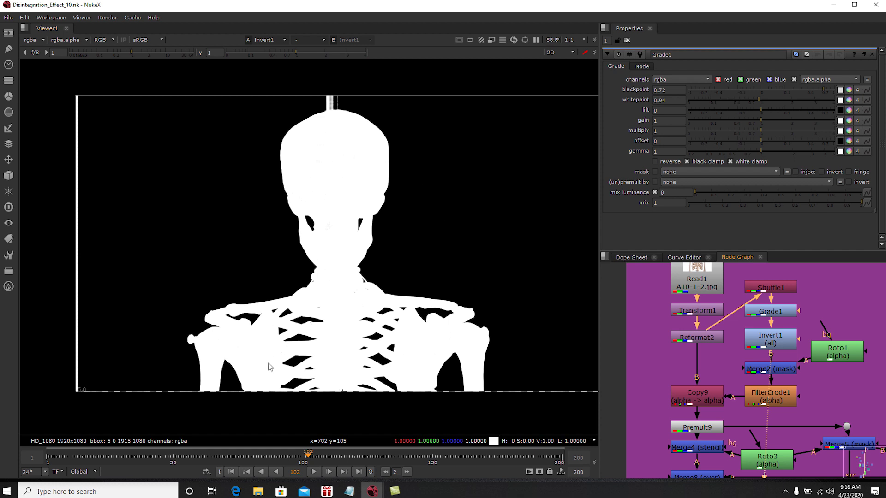
left_click(787, 369)
key("1")
double_click(826, 356)
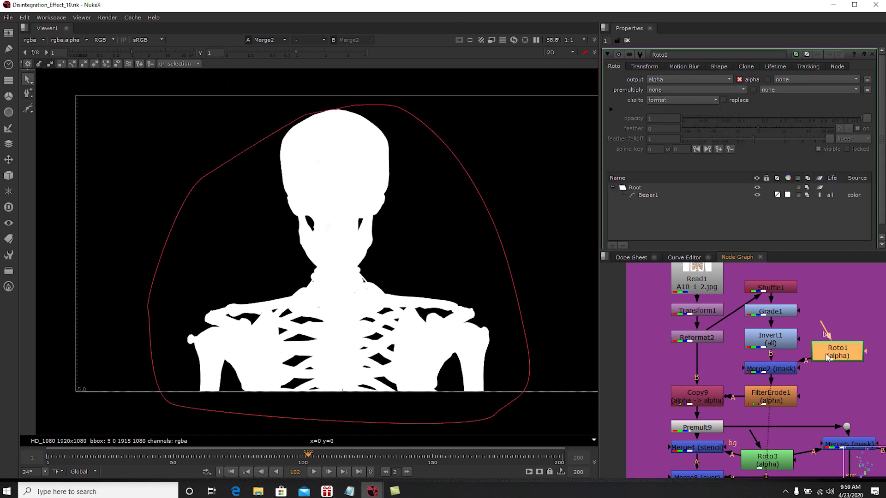
- Display the FilterErode1 output and examine its size and filter settings ahead of the Copy9 alpha connection
left_click(789, 400)
key("1")
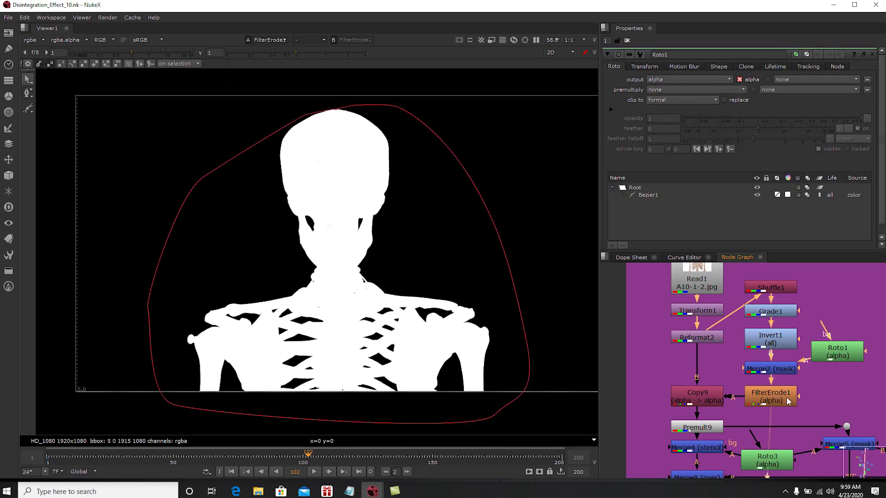
double_click(788, 398)
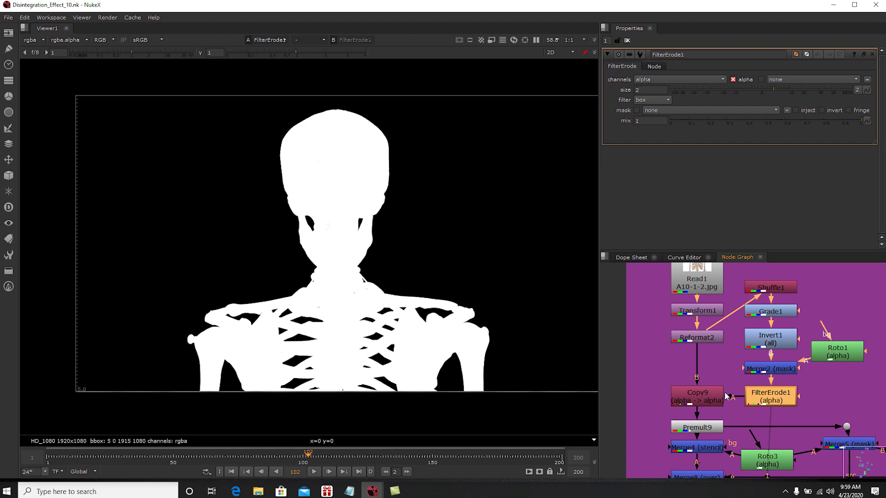
middle_click_drag(732, 405, 729, 358)
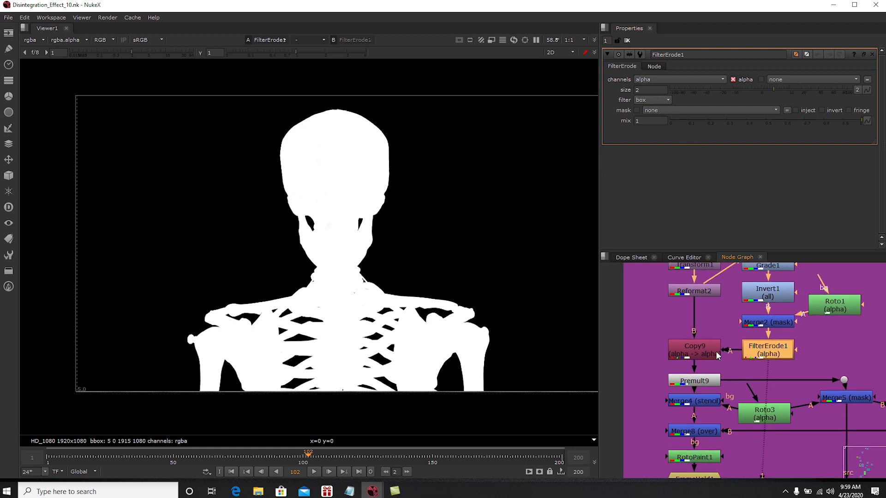
- Display the Premult9 output, compare it with the Reformat2 image, and inspect the extracted skeleton's edges
left_click(704, 385)
key("1")
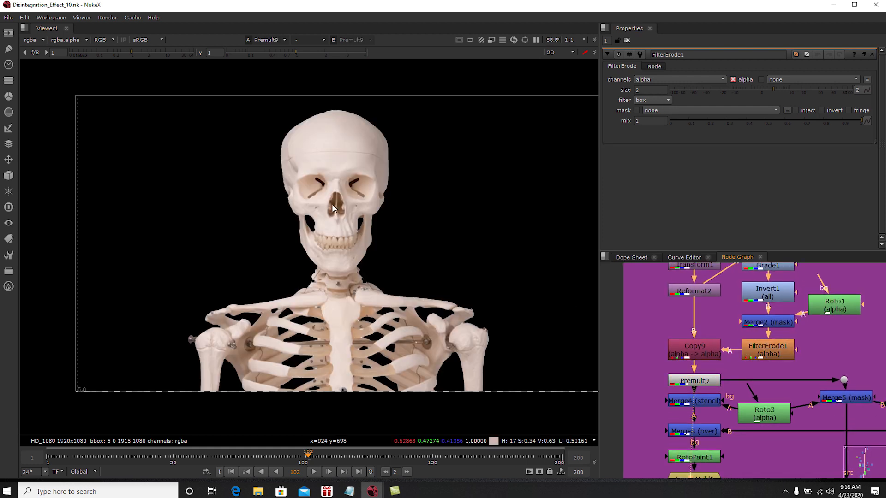
middle_click_drag(732, 318, 744, 347)
left_click(714, 317)
key("1")
key("1")
key("2")
key("1")
key("2")
key("1")
key("2")
key("1")
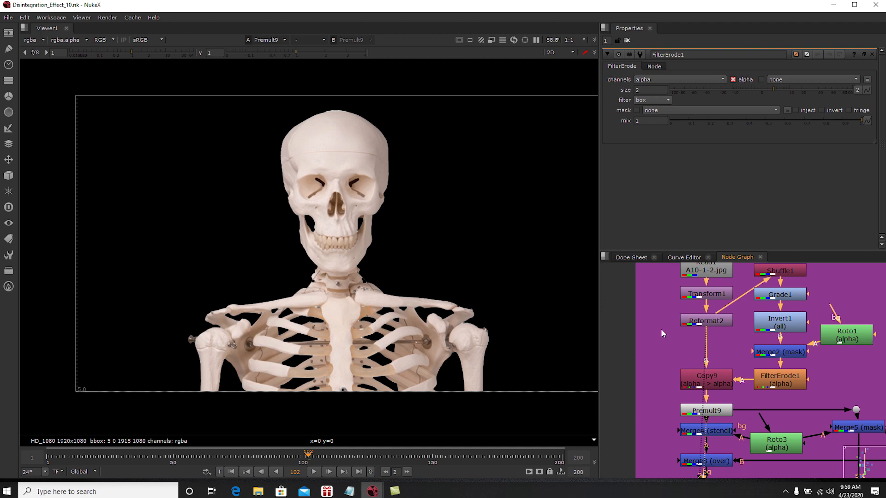
scroll(249, 324, "up", 2)
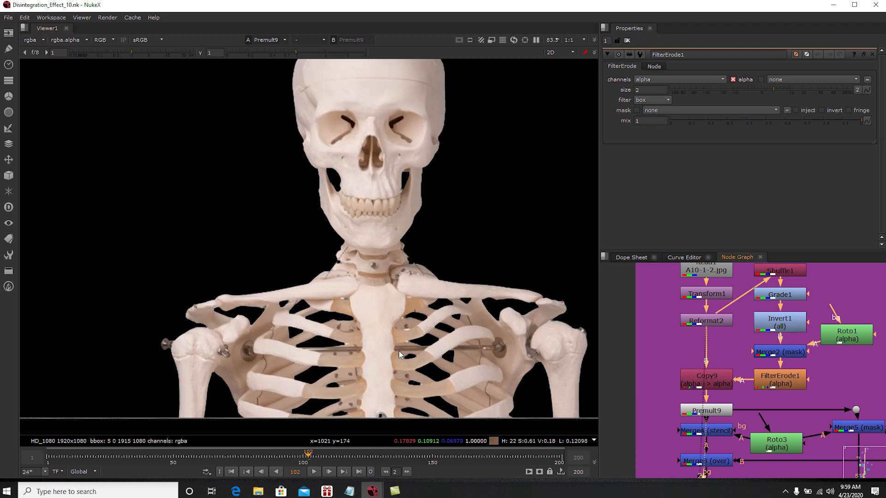
scroll(379, 205, "down", 2)
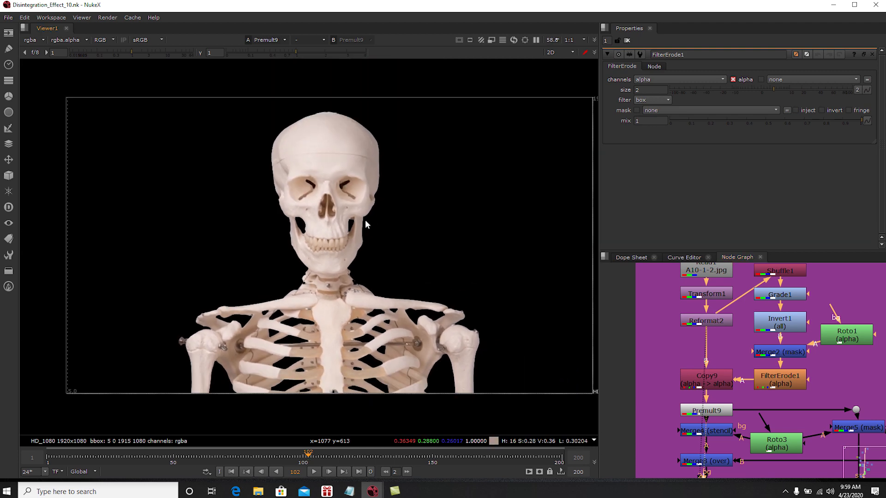
key("f")
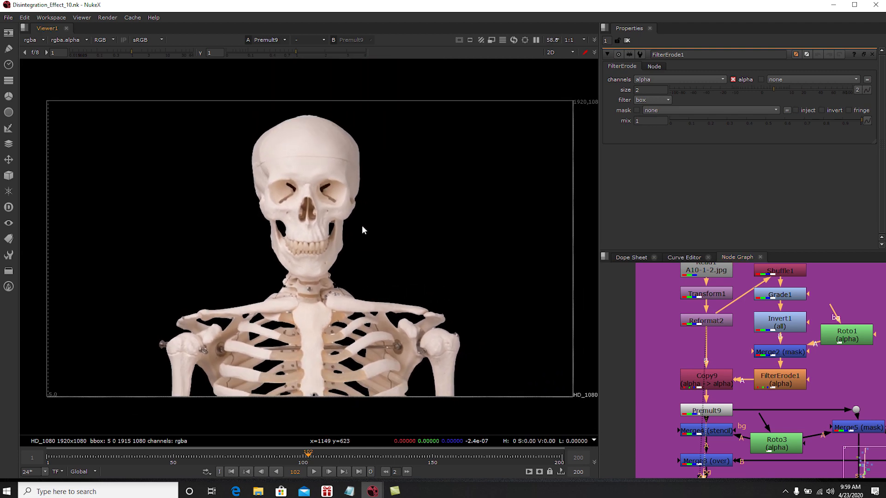
- Close the FilterErode1 settings and display the Merge4 stencil output to examine the separated lower jaw and body
left_click(627, 40)
middle_click_drag(717, 379, 709, 342)
left_click_drag(689, 283, 700, 283)
middle_click_drag(715, 321, 697, 305)
scroll(697, 305, "down", 1)
scroll(698, 374, "up", 2)
middle_click_drag(699, 364, 684, 329)
scroll(683, 329, "down", 1)
scroll(684, 332, "down", 1)
left_click(679, 330)
key("1")
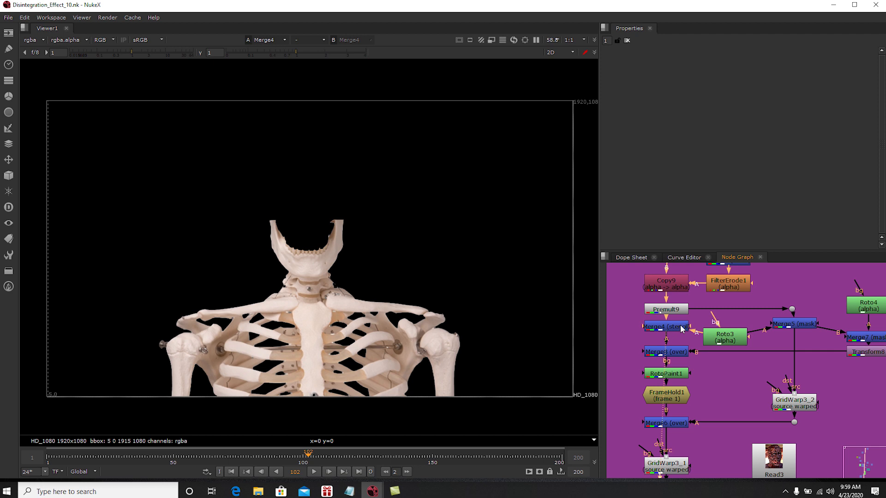
- Compare the Merge5 mask output with the Merge4 stencil output to examine how Roto3 splits the skull from the jaw
left_click(788, 328)
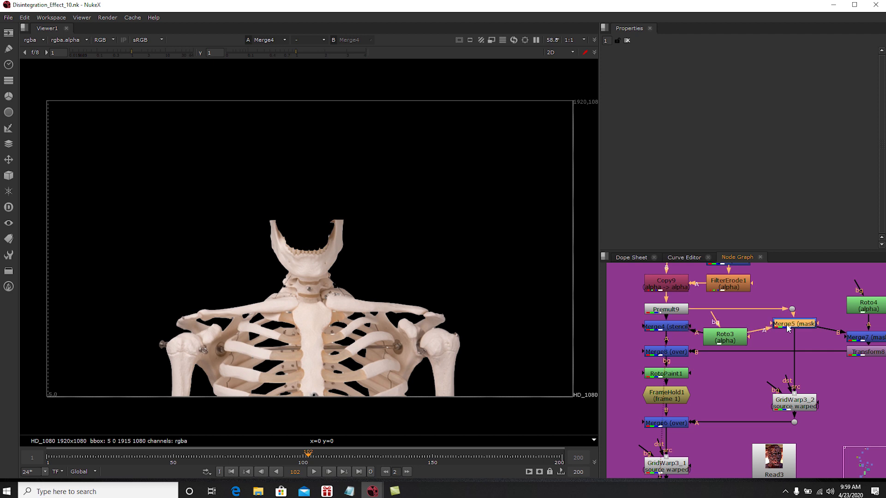
key("1")
key("2")
key("1")
key("2")
key("1")
key("2")
key("1")
key("2")
key("1")
key("2")
key("1")
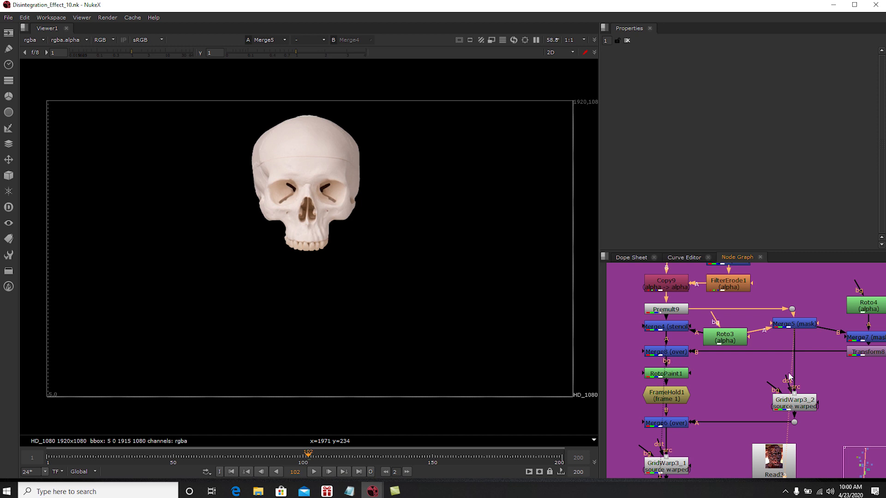
- Display the GridWarp3_2 output and open its settings to examine the destination grid around the upper skull
left_click(802, 402)
left_click(802, 403)
key("1")
double_click(803, 407)
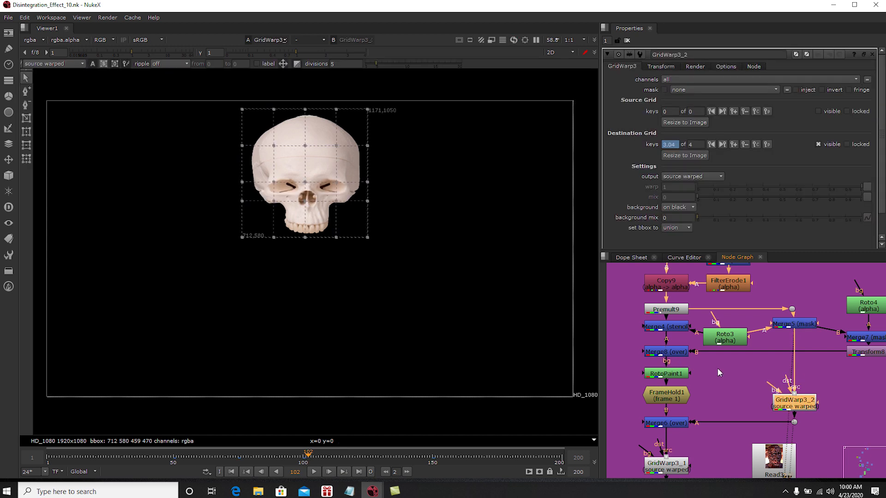
- Step through the GridWarp3_2 keyframes up to frame 150, then go to frame 104 to examine the skull's animated warp
left_click(238, 456)
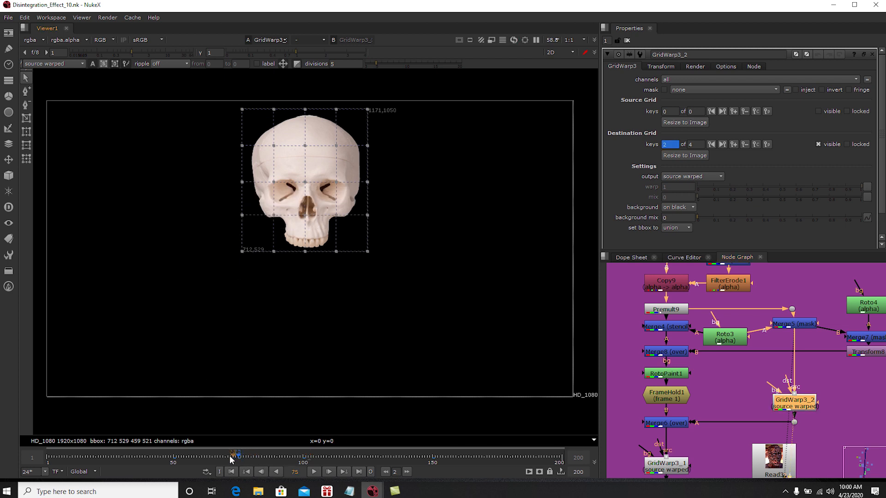
left_click(174, 457)
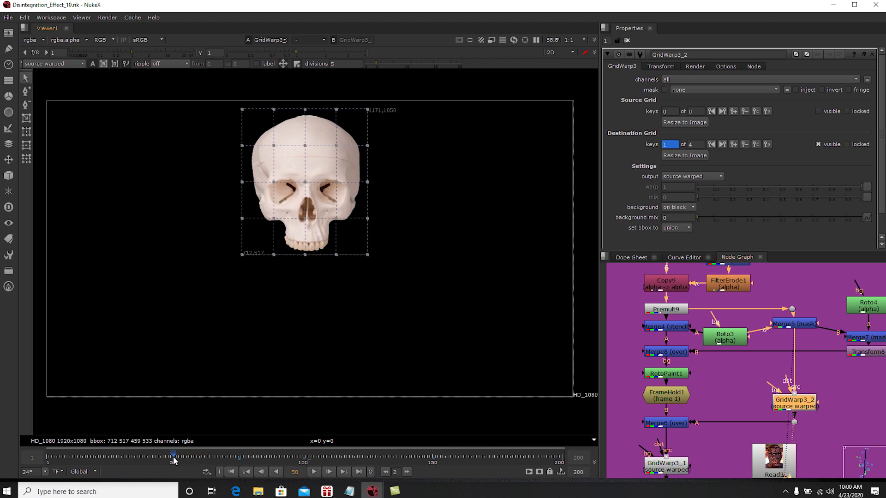
left_click(344, 470)
left_click(344, 471)
left_click(343, 471)
left_click(344, 470)
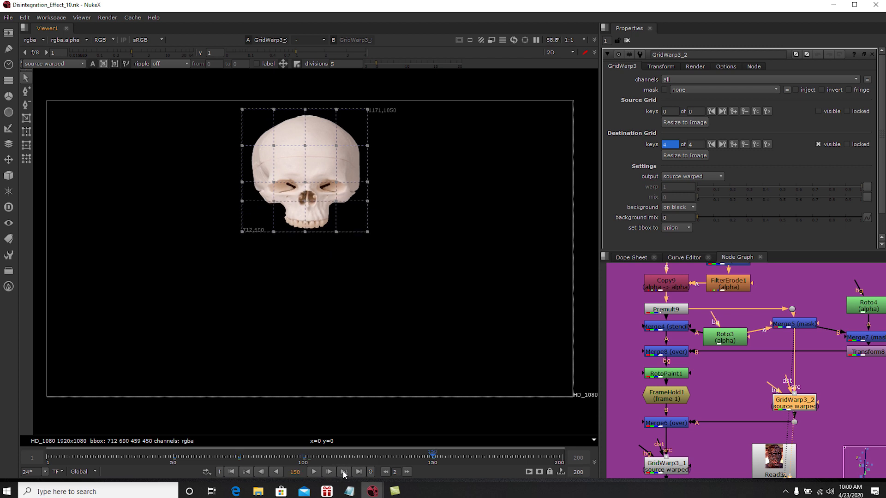
left_click(303, 457)
left_click(314, 457)
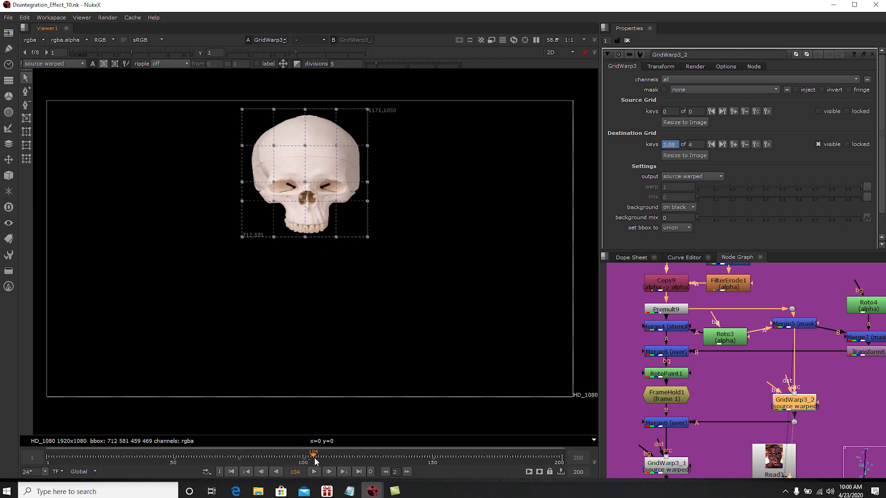
- Display the Merge8, RotoPaint1 and FrameHold1 outputs in turn to examine the lower jaw's painted extension
middle_click_drag(718, 415, 738, 400)
left_click(695, 383)
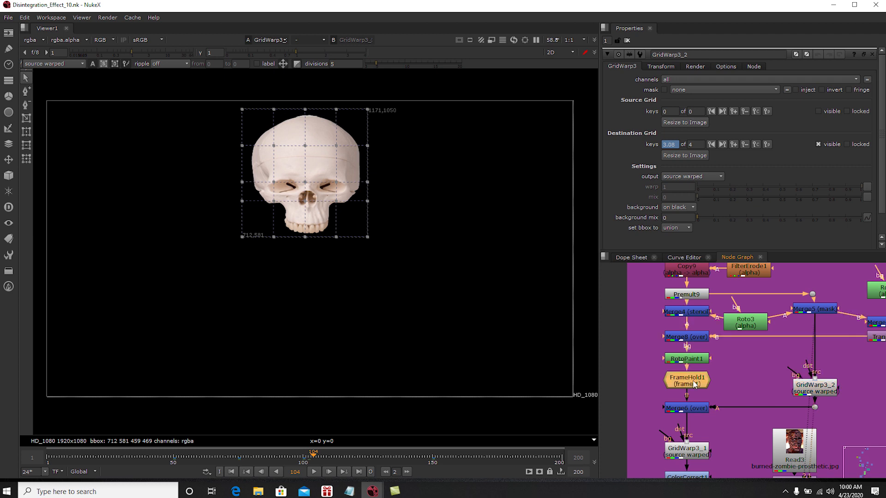
left_click(692, 338)
key("1")
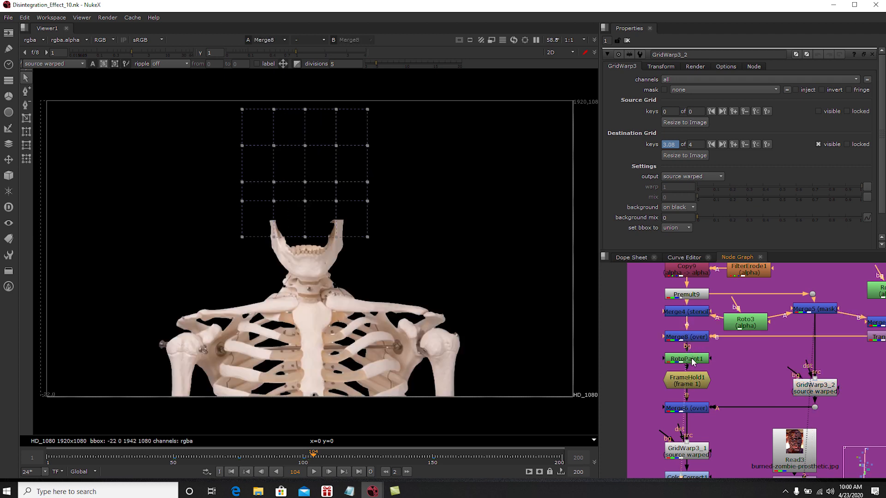
left_click(627, 40)
left_click(694, 362)
key("1")
left_click(691, 383)
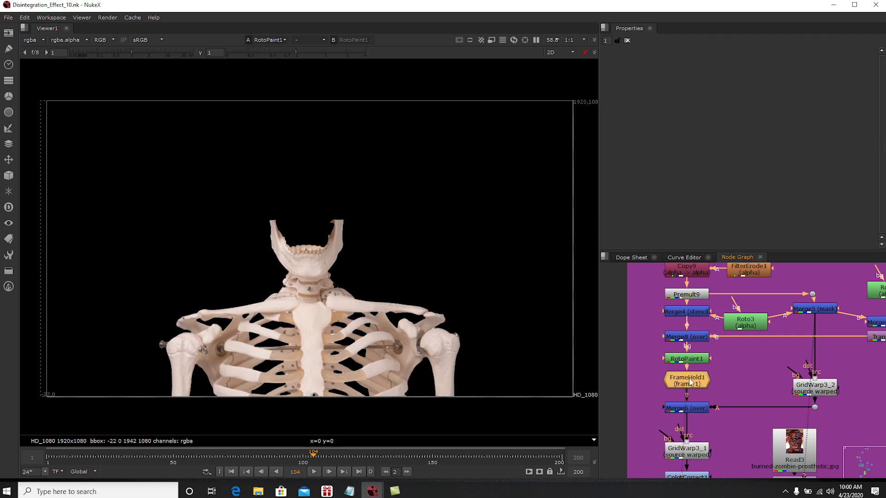
key("1")
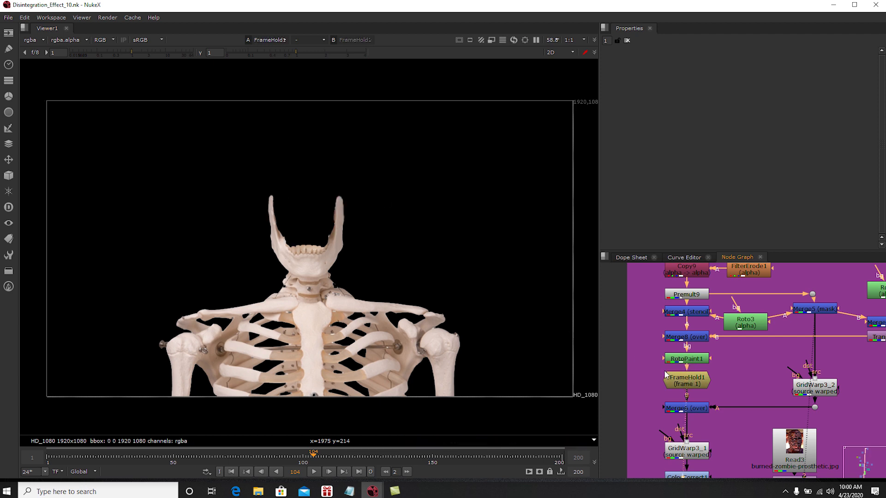
- Display the Dot2 branch and the Merge6 output to examine the warped skull recombined over the lower jaw
middle_click_drag(738, 412, 748, 397)
left_click(824, 393)
key("1")
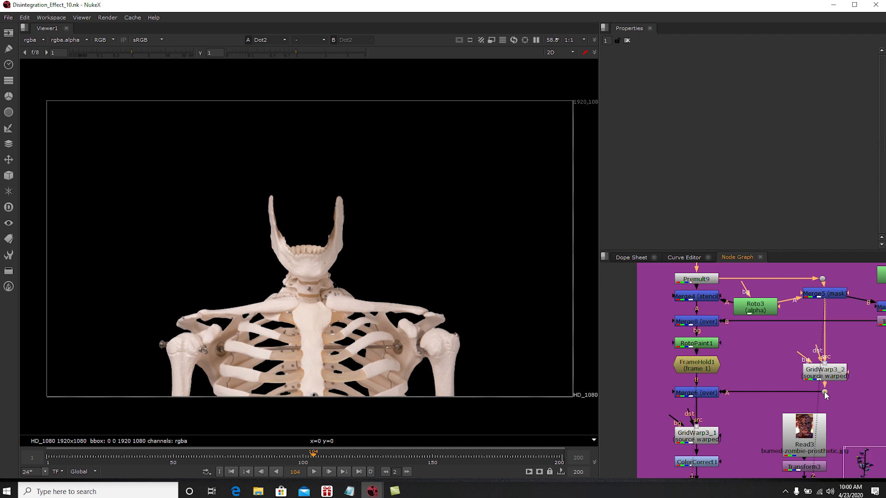
left_click(708, 392)
key("1")
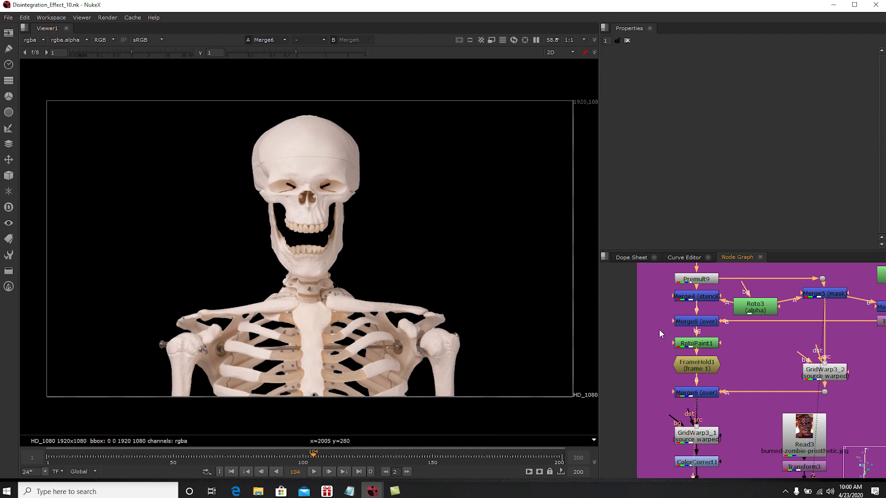
- Temporarily disable RotoPaint1 and FrameHold1 to compare the jaw with and without the paint work, and re-enable both
left_click_drag(664, 333, 729, 378)
key("d")
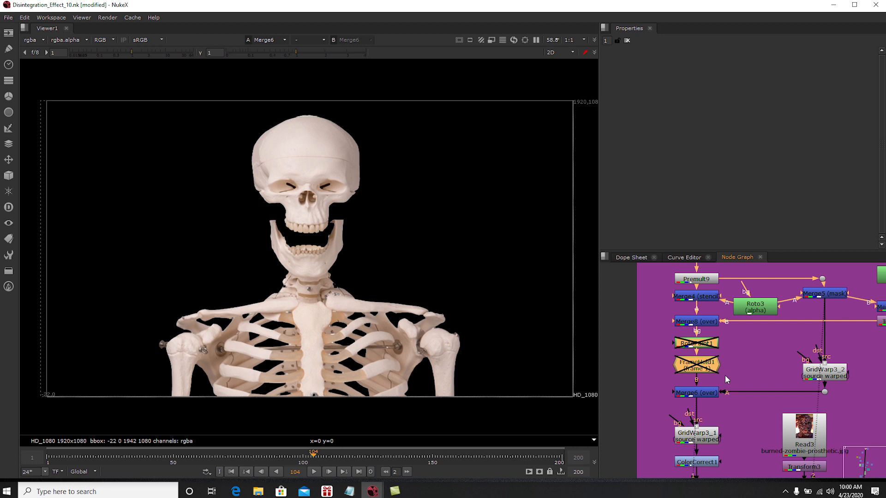
key("d")
left_click(727, 370)
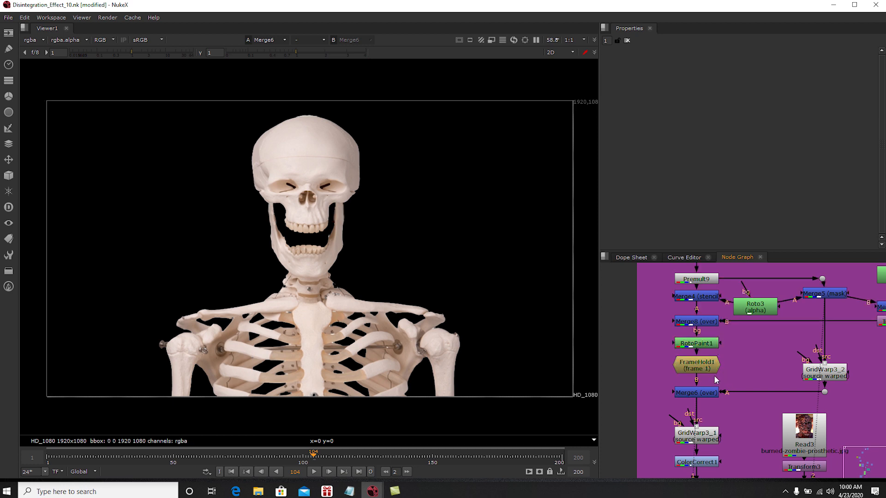
- Display the GridWarp3_1 output and examine its destination grid over the whole skeleton, then close its settings
middle_click_drag(719, 394, 717, 353)
left_click_drag(703, 404, 703, 399)
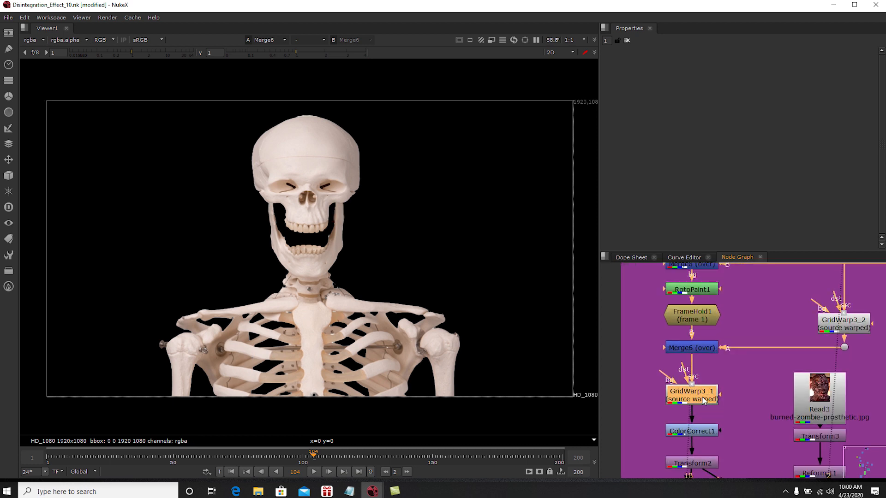
key("1")
left_click(701, 397)
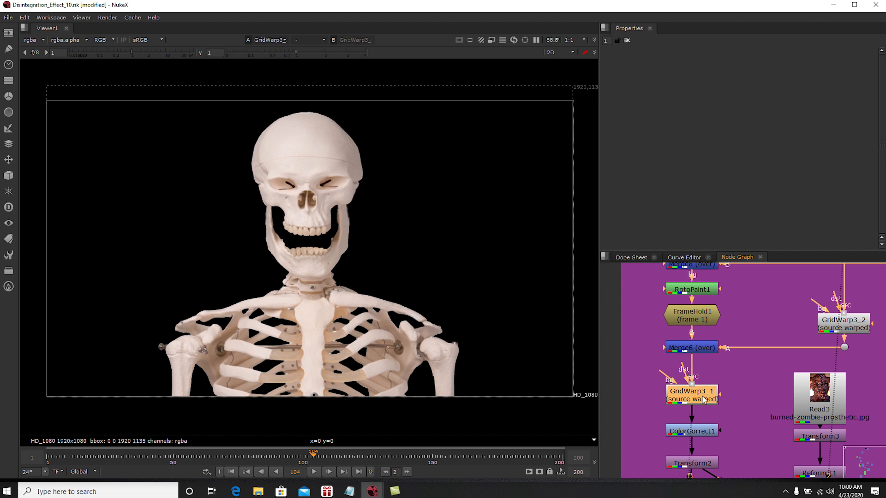
double_click(702, 397)
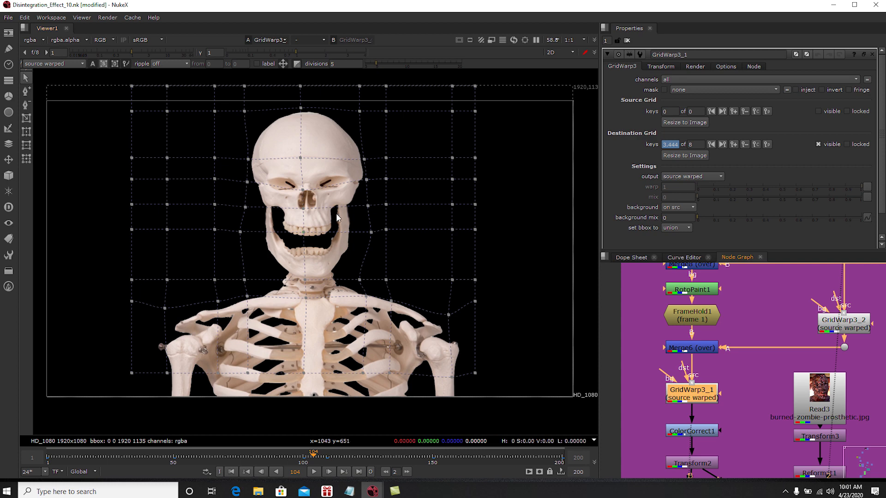
left_click(627, 41)
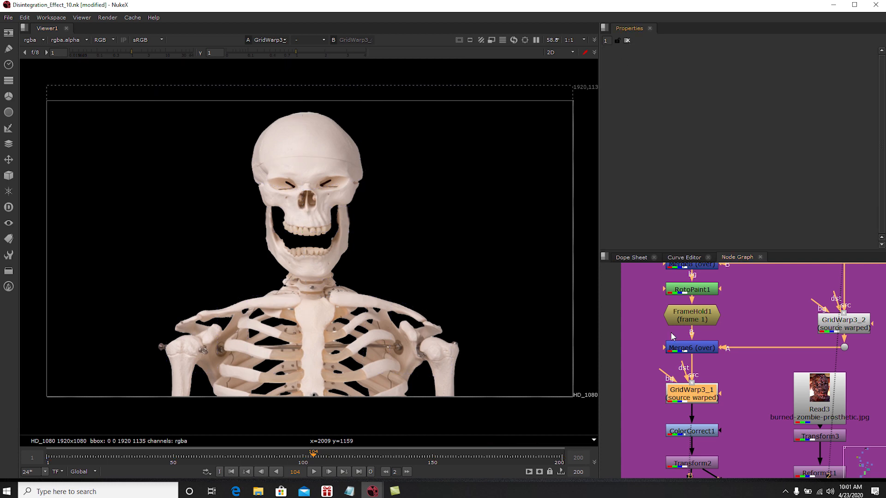
- Display the ColorCorrect1 output and examine its master saturation, gamma and gain settings, then close them
middle_click_drag(698, 376, 699, 336)
scroll(696, 401, "up", 3)
left_click(708, 383)
key("1")
double_click(709, 385)
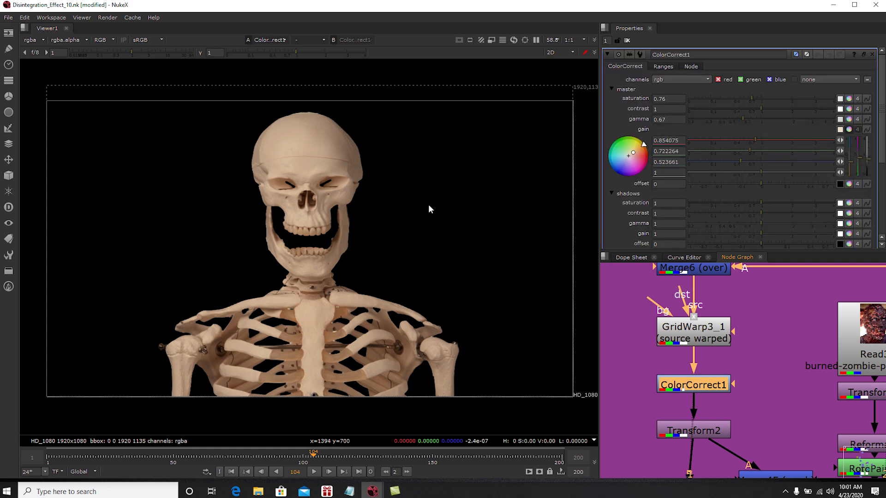
left_click(627, 40)
- Display the Reformat1 burned-face image and the FrameHold4 output to examine the burn texture painted out in RotoPaint5
scroll(739, 363, "down", 4)
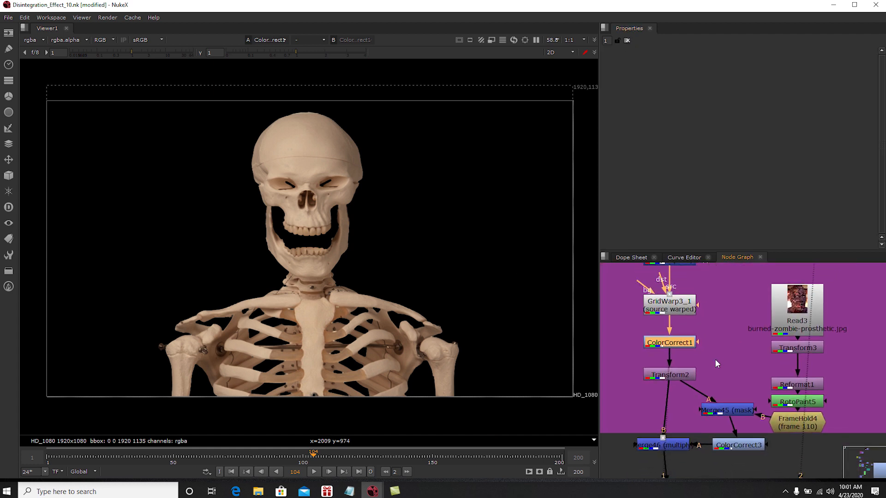
middle_click_drag(692, 425, 691, 378)
middle_click_drag(747, 342, 742, 366)
scroll(772, 323, "up", 2)
left_click(795, 373)
key("1")
left_click(739, 356)
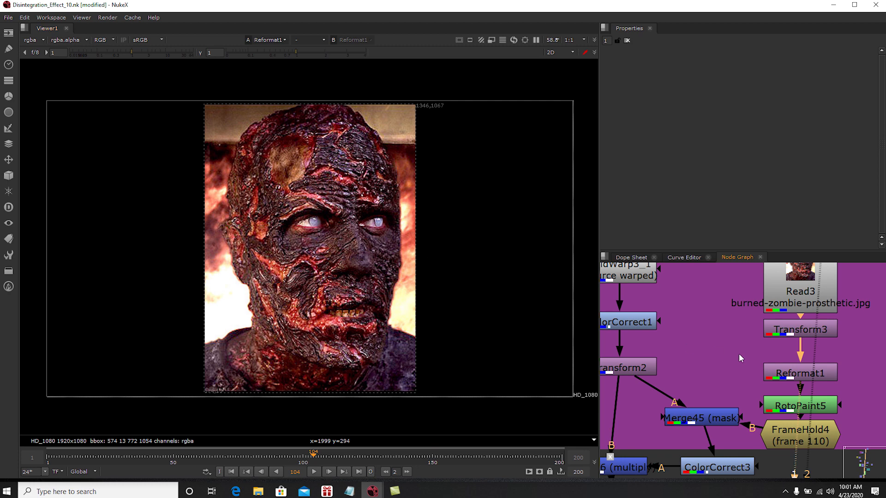
middle_click_drag(783, 404, 792, 381)
left_click(794, 410)
key("1")
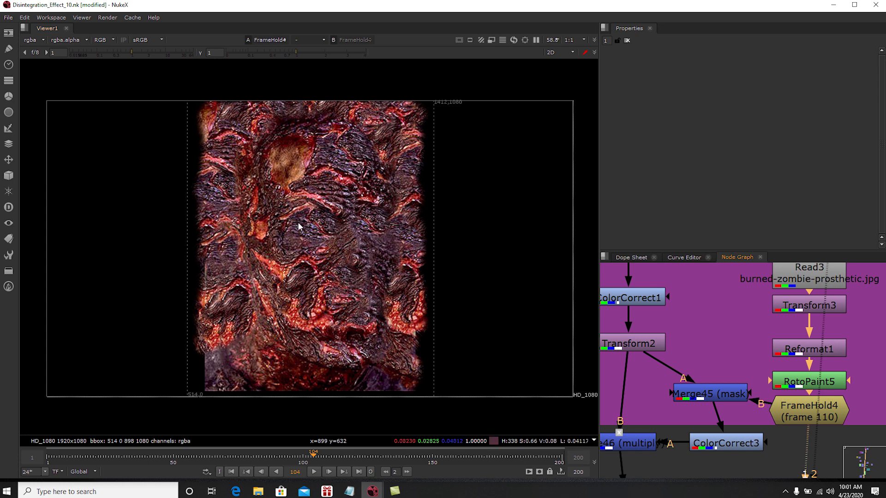
- Display the Transform2 and Merge46 multiply outputs to compare the skeleton with and without the burn texture
middle_click_drag(699, 341, 709, 308)
left_click(679, 321)
key("1")
left_click(683, 404)
key("1")
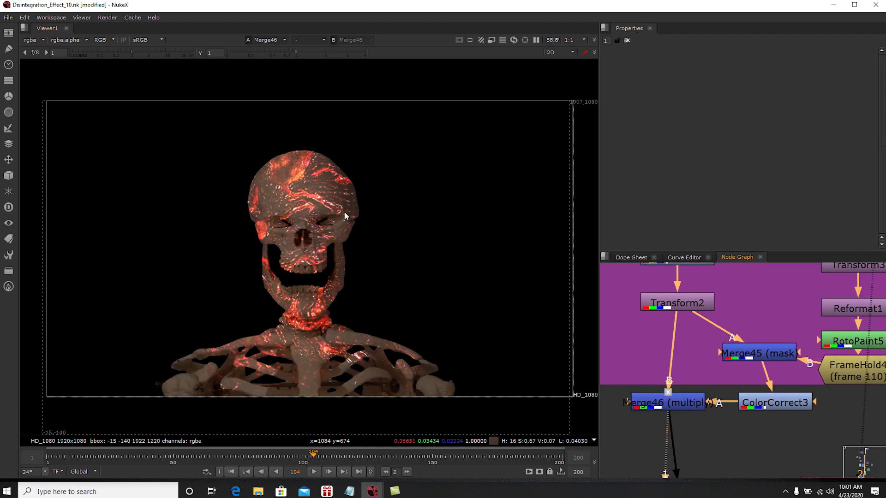
left_click(649, 301)
key("1")
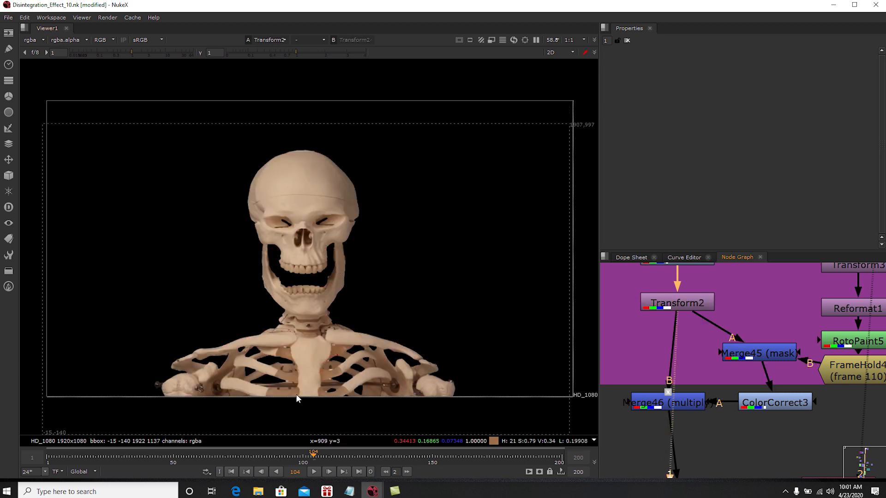
- Compare the Merge45 mask output with the FrameHold4 texture to examine the burn texture confined to the skeleton
middle_click_drag(740, 406, 746, 387)
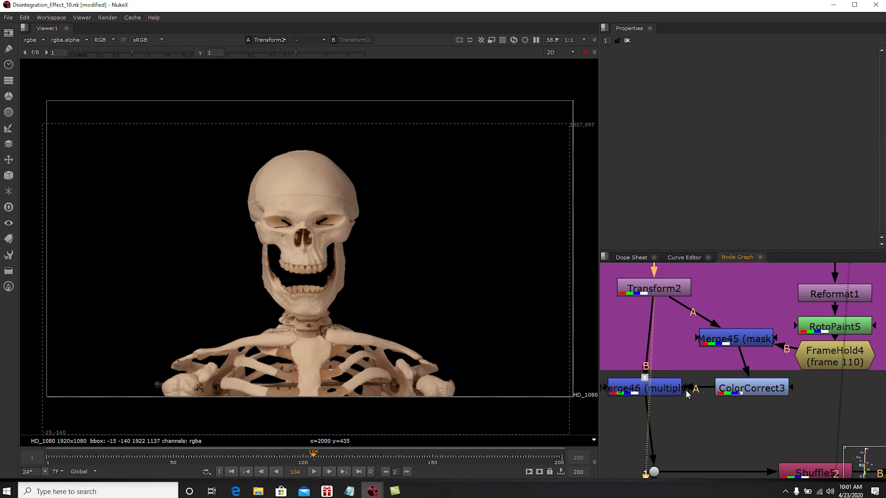
left_click(731, 341)
key("1")
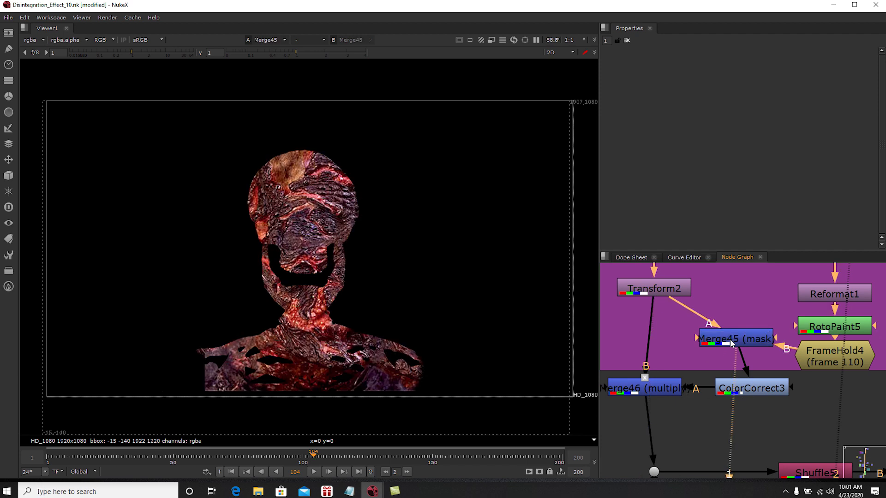
left_click(817, 361)
key("1")
left_click(731, 341)
key("1")
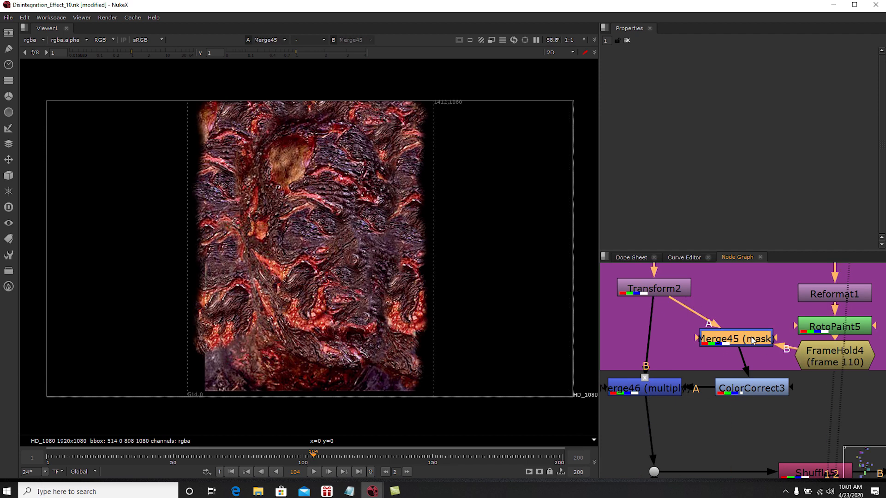
- Display the Transform2 output and toggle its alpha view to examine the matte feeding Merge45
left_click(653, 287)
key("1")
middle_click_drag(355, 262, 361, 250)
key("a")
key("a")
- Display the Merge45 and ColorCorrect3 outputs and open ColorCorrect3 to examine its master contrast and gamma settings
left_click(737, 341)
key("1")
left_click(750, 389)
key("1")
double_click(751, 389)
- Display the Merge46 multiply output to examine the burn texture blended onto the skeleton
left_click(667, 389)
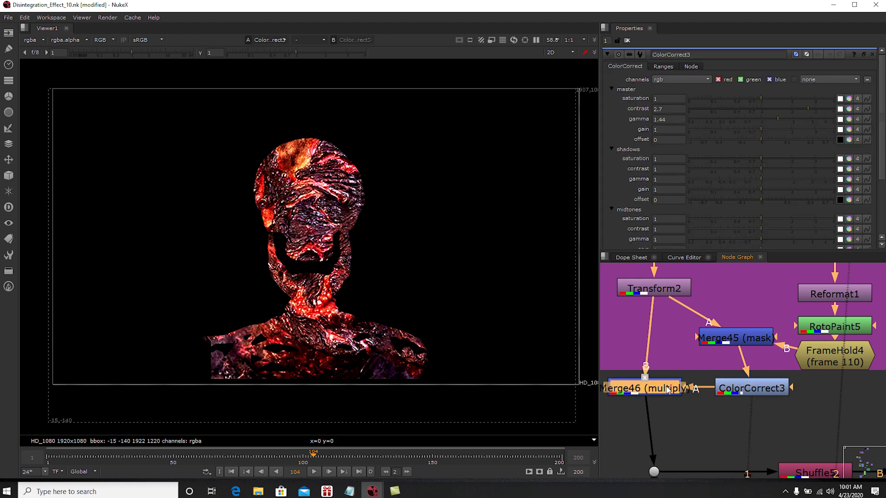
key("1")
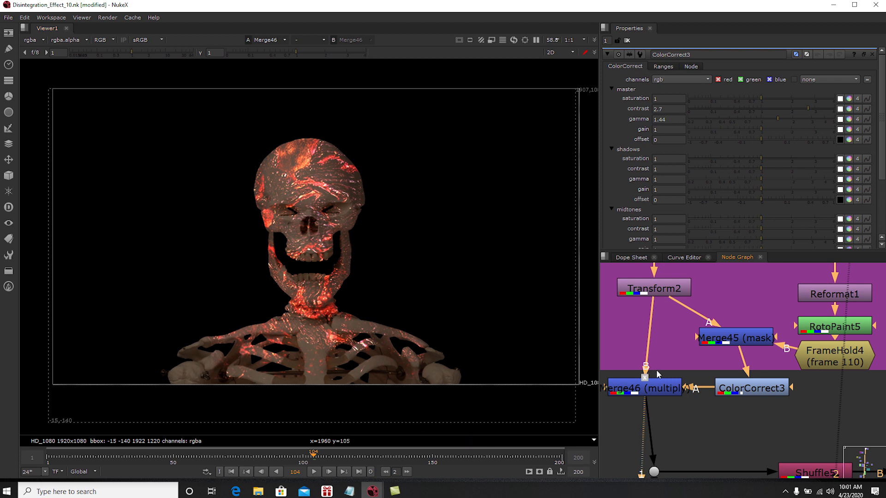
scroll(687, 374, "down", 3)
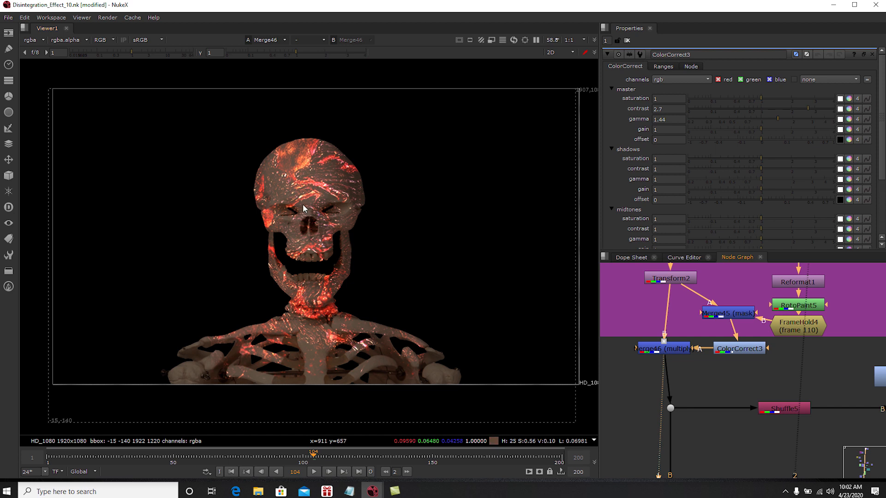
middle_click_drag(713, 393, 704, 328)
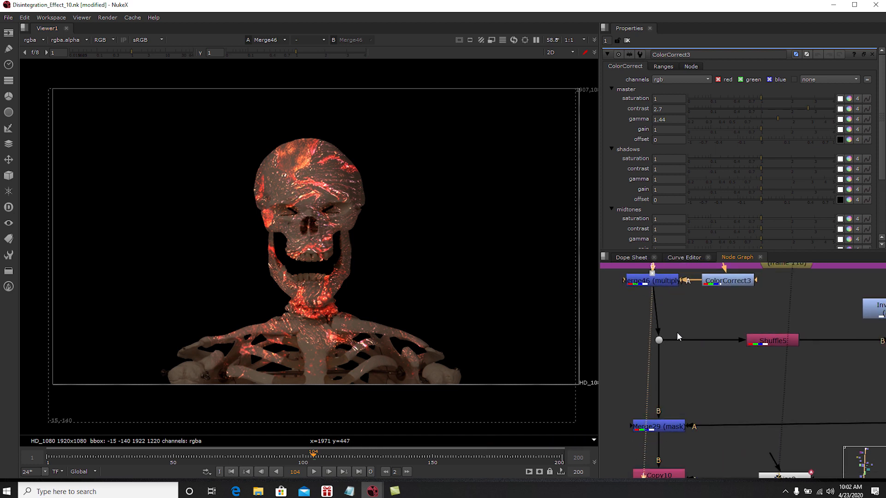
- Follow the branch below Merge46 and select the nodes of the Alpha Disintegrate Skeleton group
left_click(660, 343)
scroll(659, 344, "down", 5)
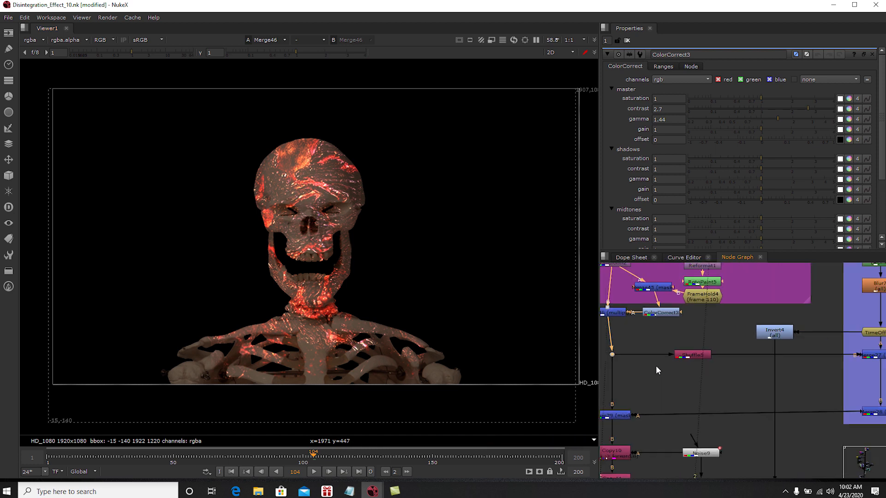
scroll(733, 372, "down", 1)
middle_click_drag(834, 333, 732, 386)
left_click_drag(661, 277, 849, 474)
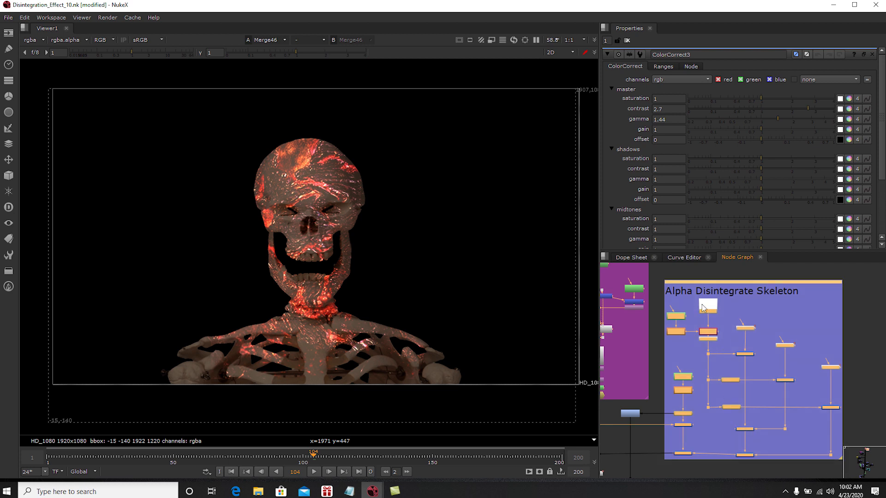
- Display the Merge29 mask output to examine the skeleton cut by the disintegration alpha
middle_click_drag(688, 360, 841, 272)
scroll(728, 372, "up", 3)
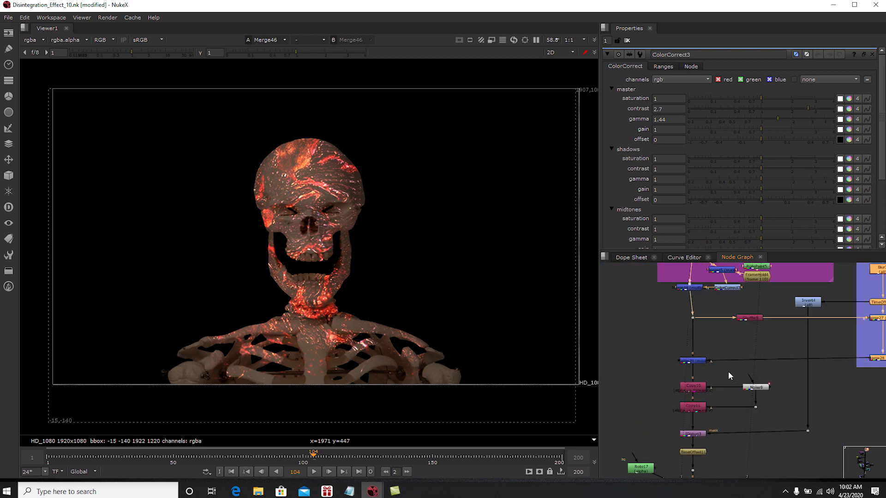
left_click(689, 359)
key("1")
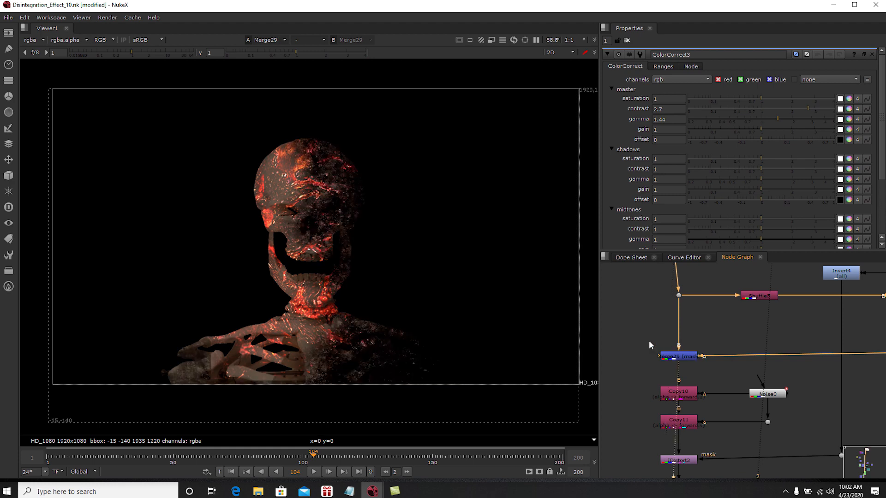
middle_click_drag(344, 269, 349, 261)
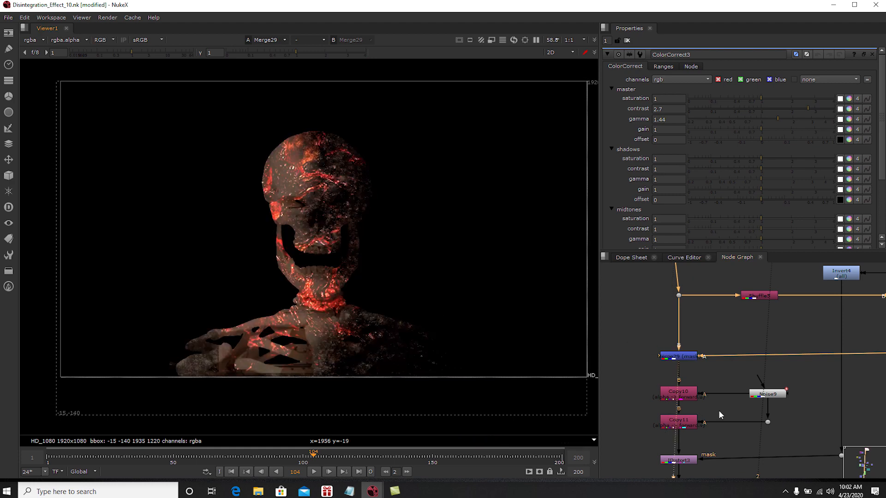
- Display the IDistort3 and TimeOffset11 outputs to examine the distorted and time-shifted skeleton disintegration
middle_click_drag(711, 417, 710, 378)
left_click_drag(683, 416, 683, 418)
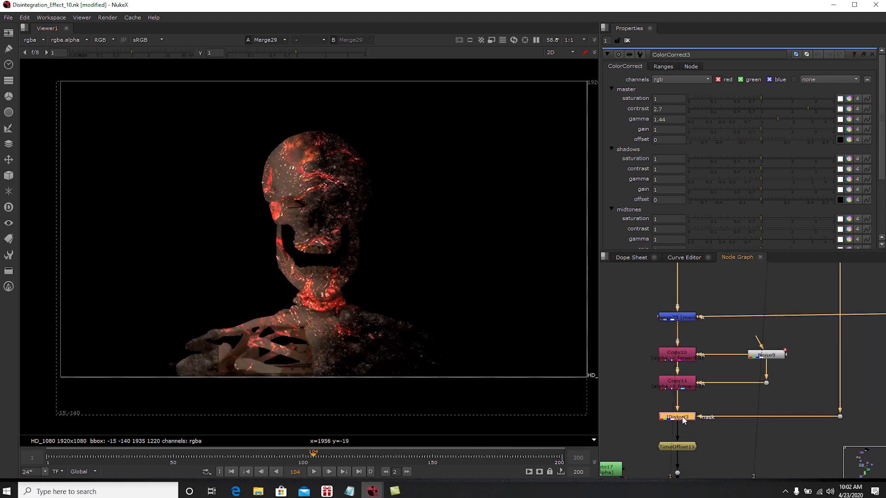
key("1")
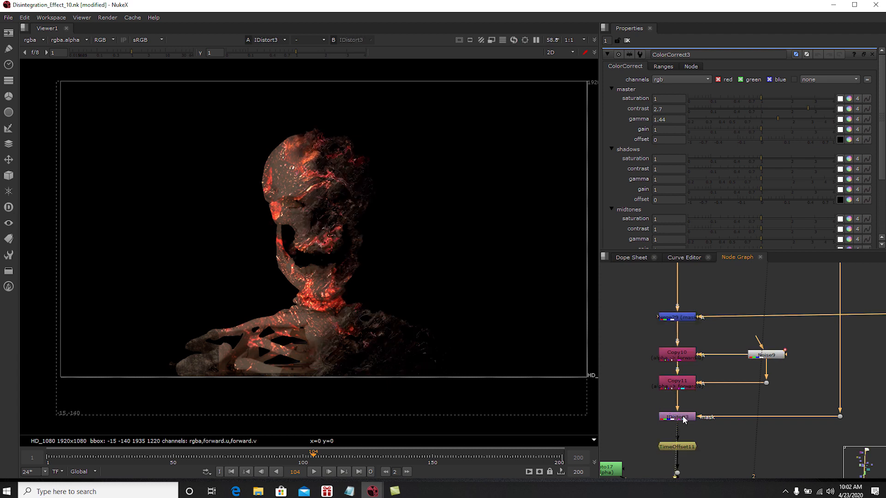
key("1")
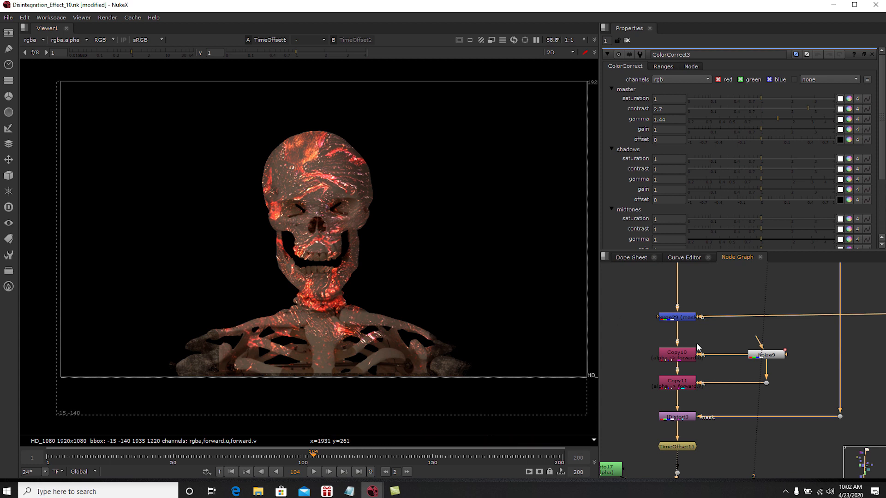
- Locate the muscle layer's node group and display the Read8 image bs3_v1.jpg to examine the source anatomy picture
scroll(711, 329, "down", 6)
scroll(729, 344, "down", 7)
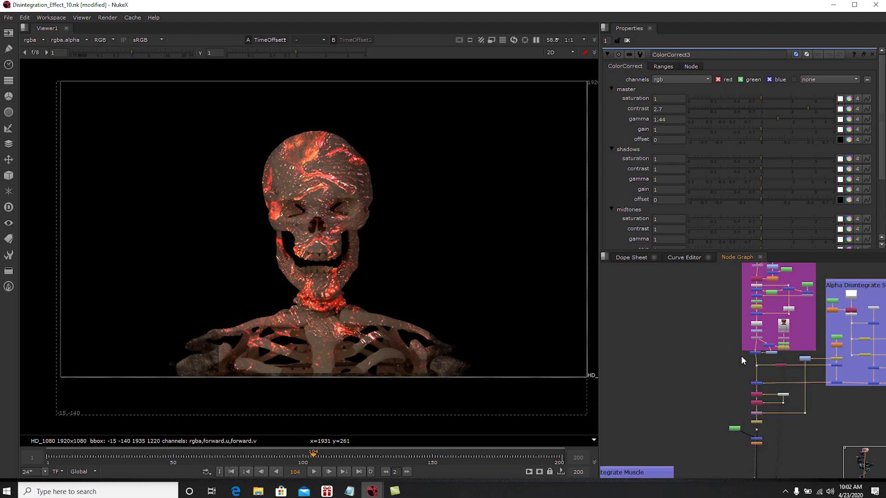
middle_click_drag(715, 339, 755, 329)
middle_click_drag(687, 402, 733, 319)
scroll(720, 320, "up", 6)
scroll(697, 307, "up", 5)
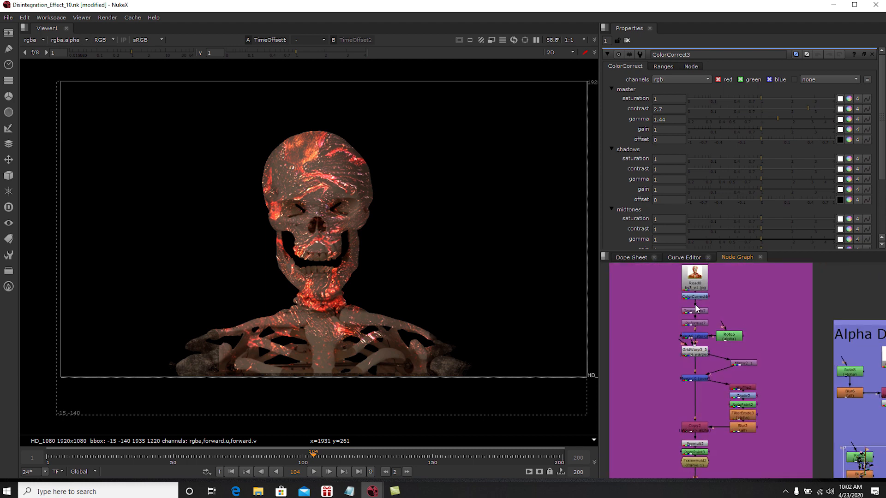
left_click(702, 296)
key("1")
scroll(461, 319, "down", 1)
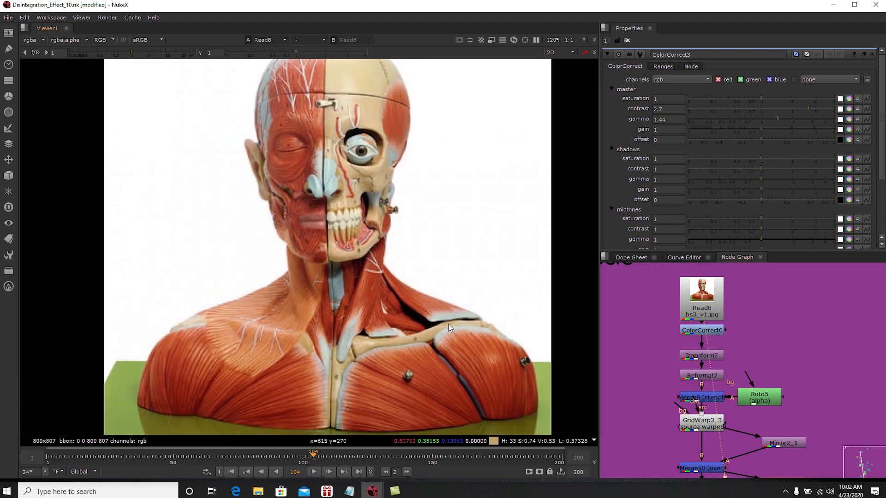
scroll(443, 312, "down", 1)
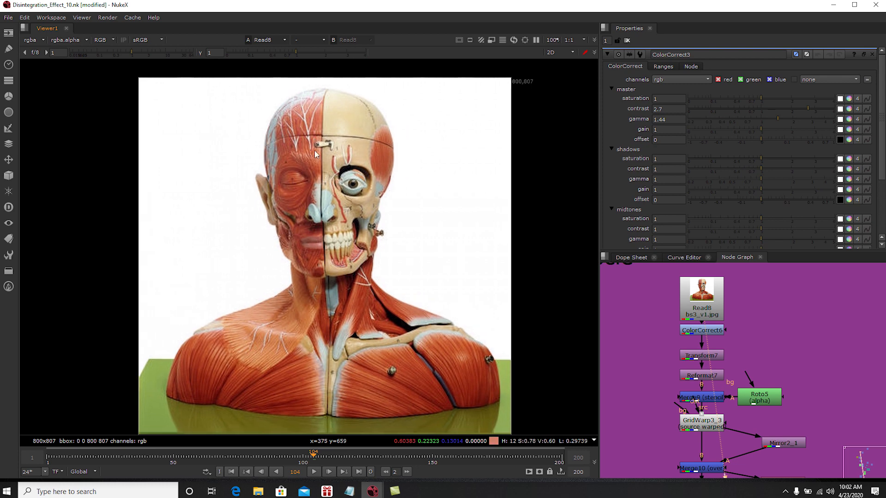
- Display the Reformat7 and Merge9 stencil outputs to examine how the picture is fitted and cut to its muscle half
left_click(702, 375)
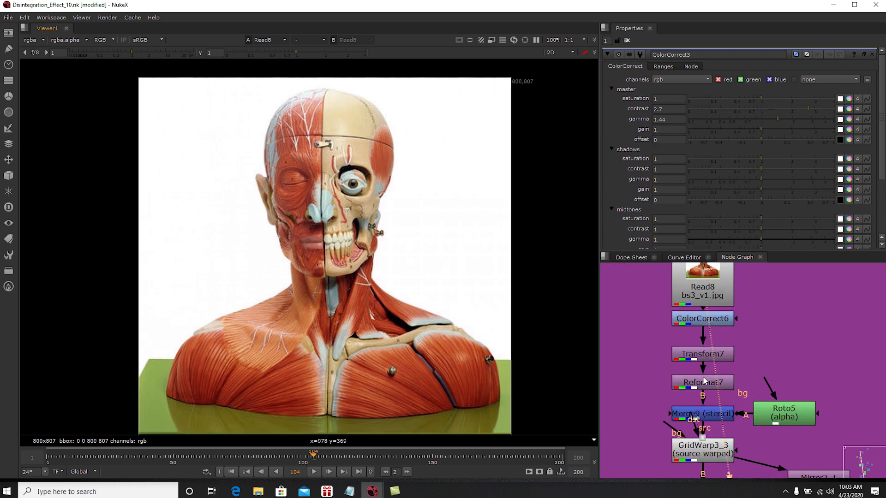
key("1")
scroll(704, 378, "up", 2)
scroll(703, 379, "up", 1)
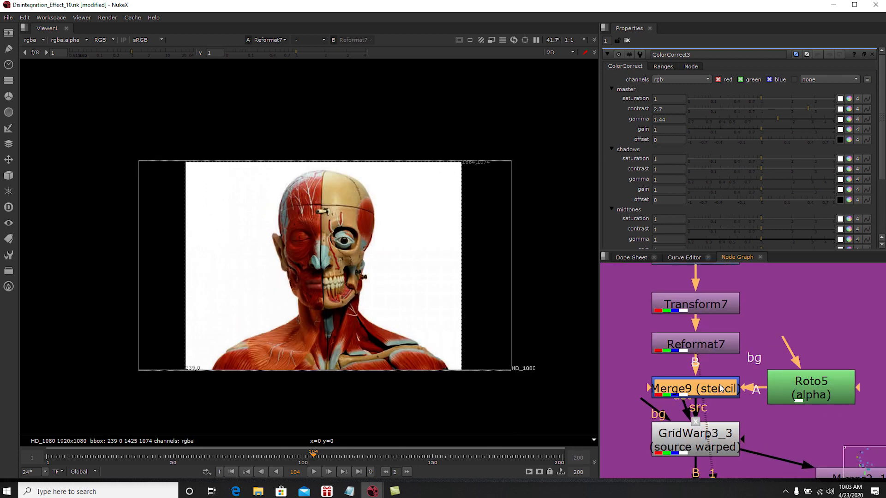
left_click(704, 386)
key("1")
middle_click_drag(420, 259, 419, 241)
- Display the GridWarp3_3 output, open its settings to examine the warp grid, and close them
middle_click_drag(709, 397, 708, 322)
left_click(696, 365)
key("1")
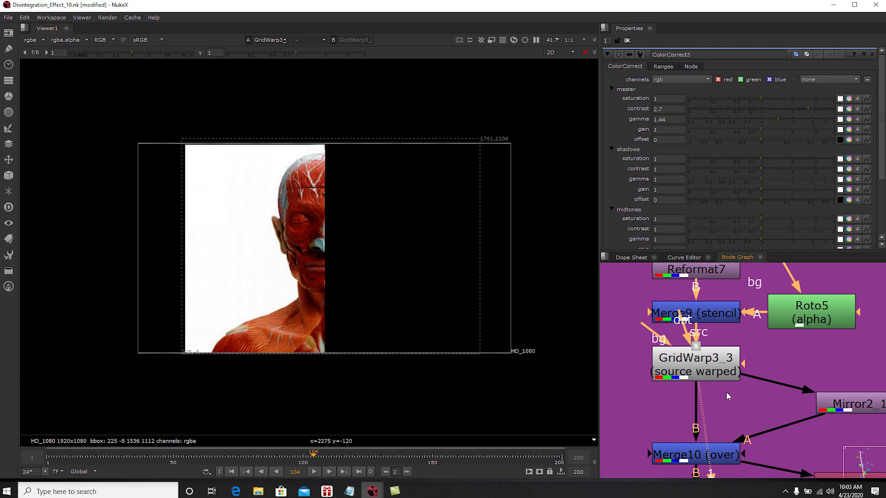
double_click(711, 369)
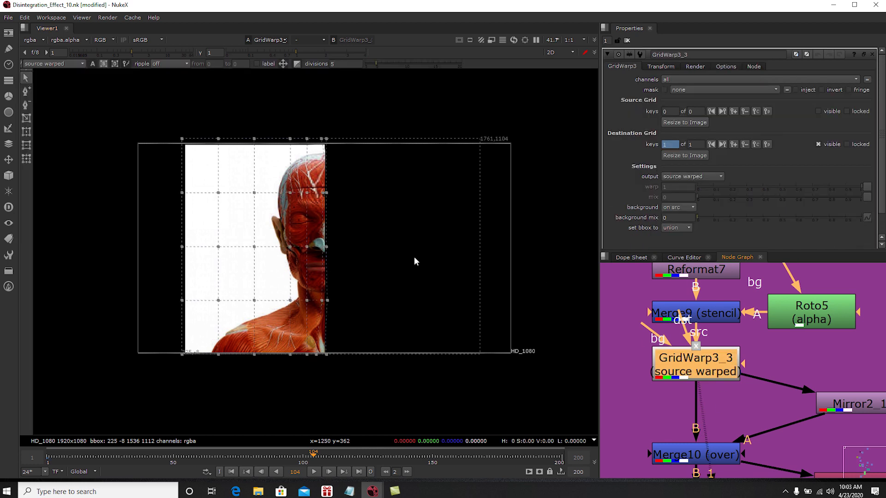
left_click(627, 40)
- Display the Mirror2_1 and Merge10 over outputs and open the mirror settings to examine how the muscle face is completed
middle_click_drag(780, 414, 716, 367)
left_click(768, 364)
key("1")
double_click(768, 363)
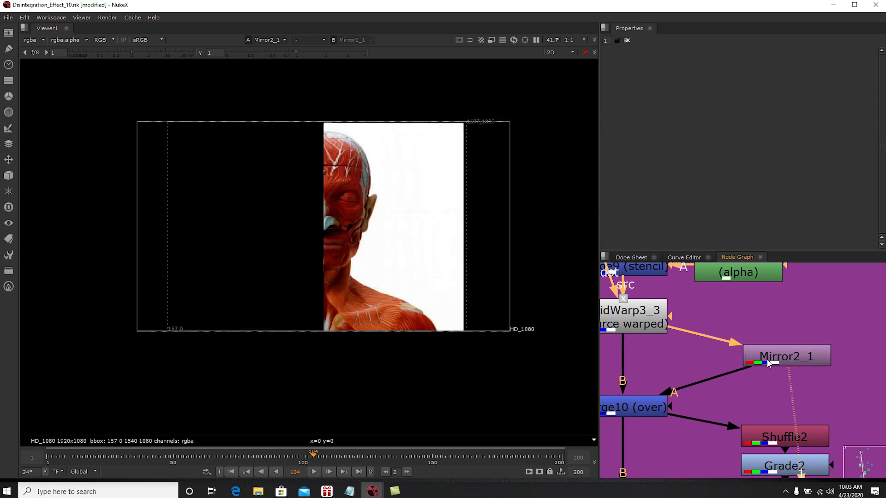
middle_click_drag(701, 376, 744, 358)
left_click(697, 389)
key("1")
scroll(329, 202, "up", 5)
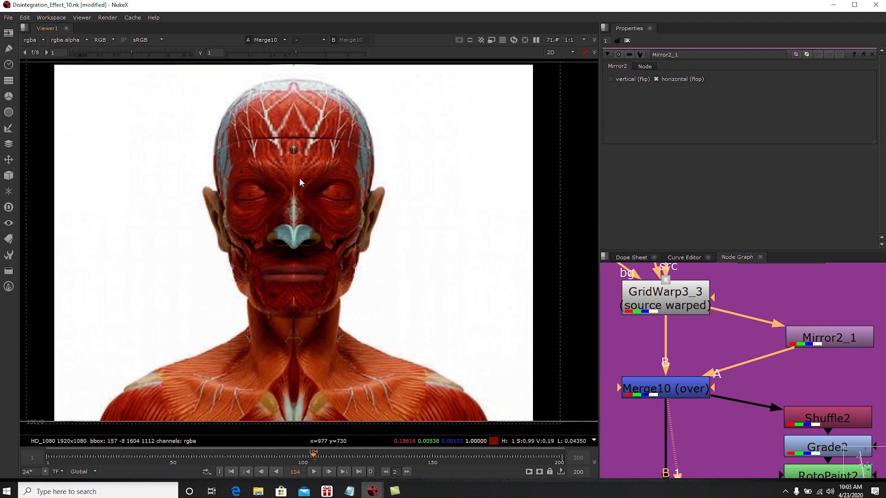
- Display the Shuffle2 output and open its settings to examine the blue channel routed into every output channel
scroll(774, 403, "down", 3)
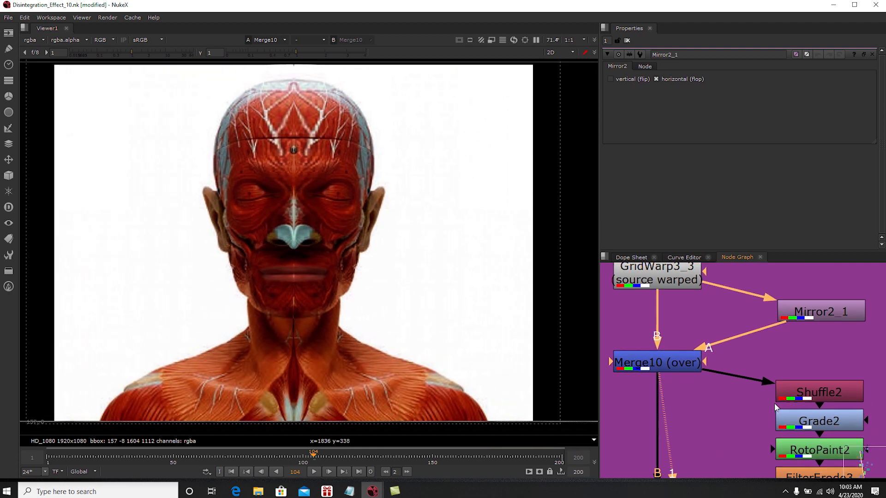
left_click(776, 338)
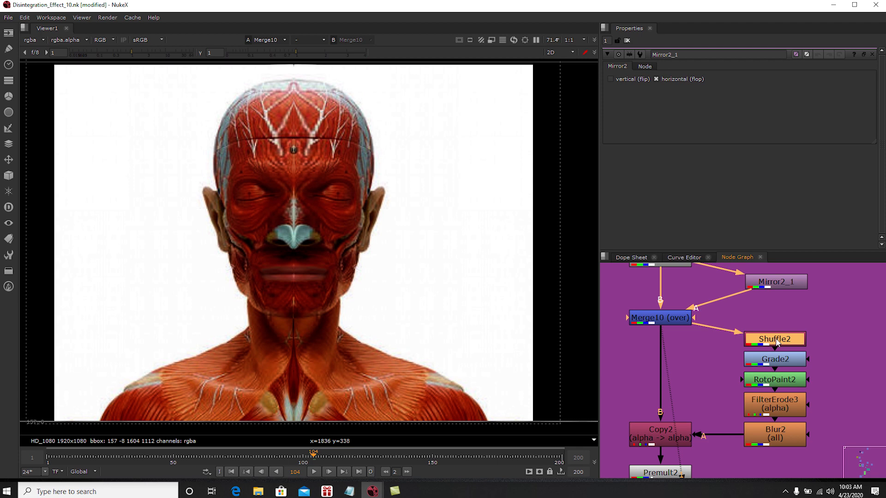
key("1")
double_click(776, 338)
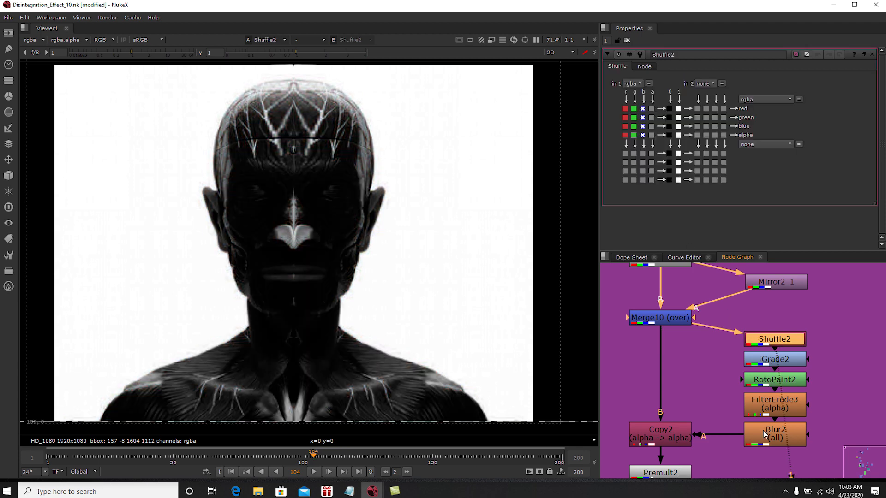
- Display the Grade2, RotoPaint2 and Blur2 outputs in turn to examine how the muscle matte is refined
left_click(764, 360)
key("1")
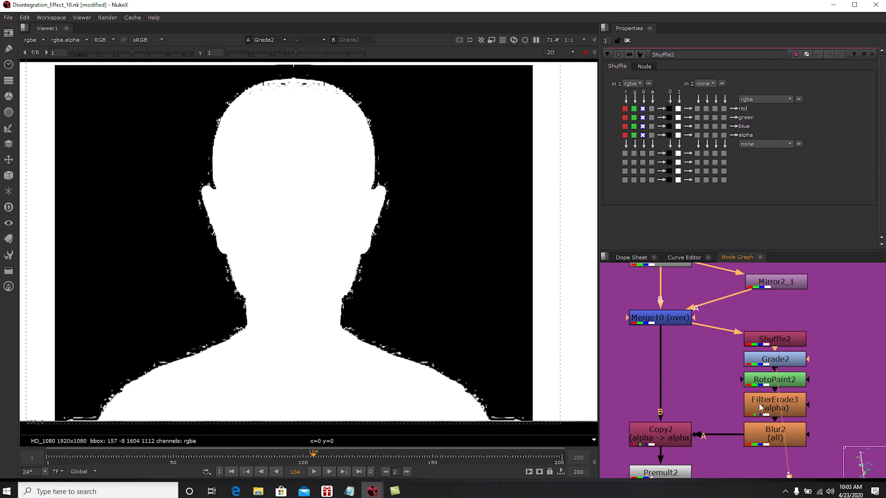
left_click(762, 385)
key("1")
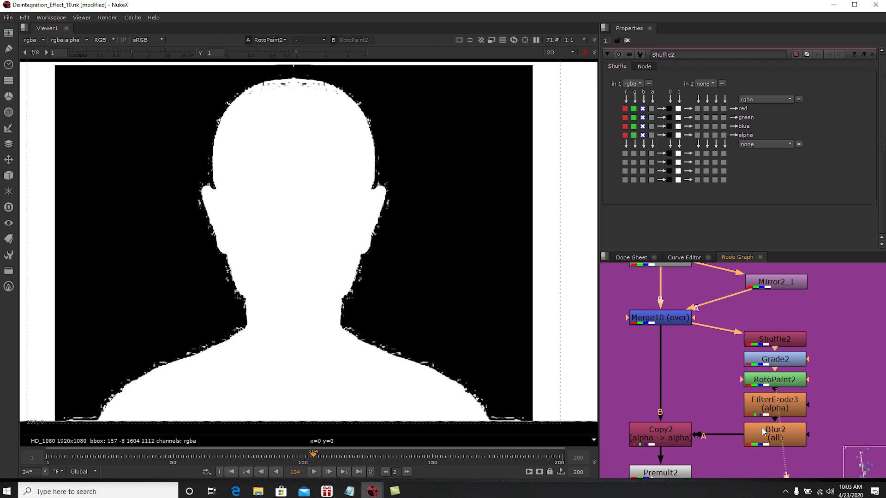
left_click(763, 431)
key("1")
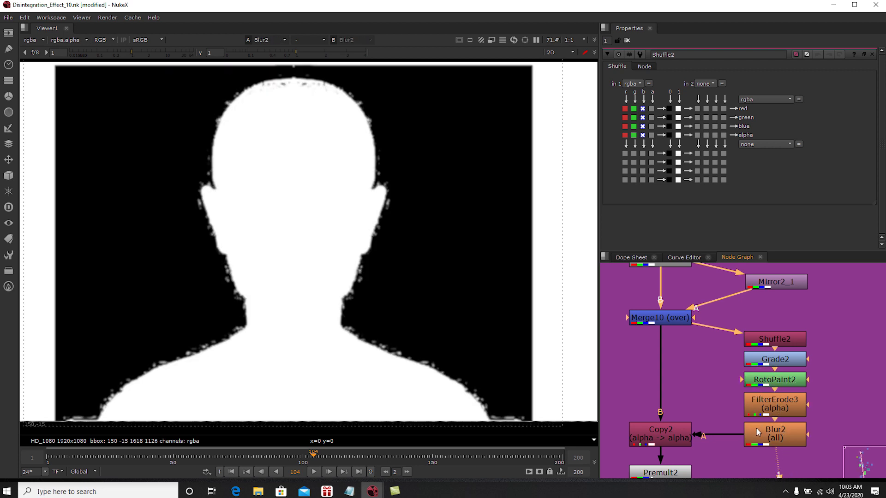
- Display the Premult2 and RotoPaint3 outputs to examine the extracted muscle layer on black
middle_click_drag(682, 426, 690, 394)
left_click(678, 443)
key("1")
middle_click_drag(645, 379, 690, 319)
left_click(709, 427)
left_click(709, 403)
key("1")
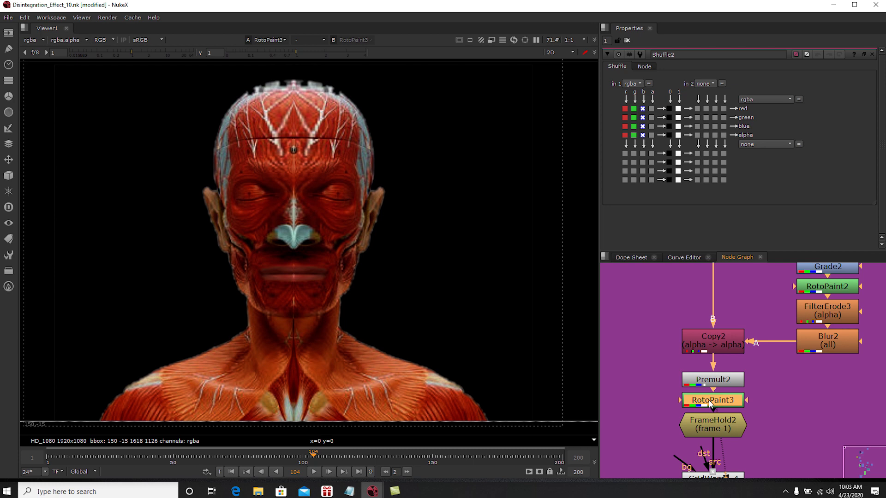
- Display the FrameHold2 output, open RotoPaint3 to examine its clone strokes, and close its settings
left_click(709, 427)
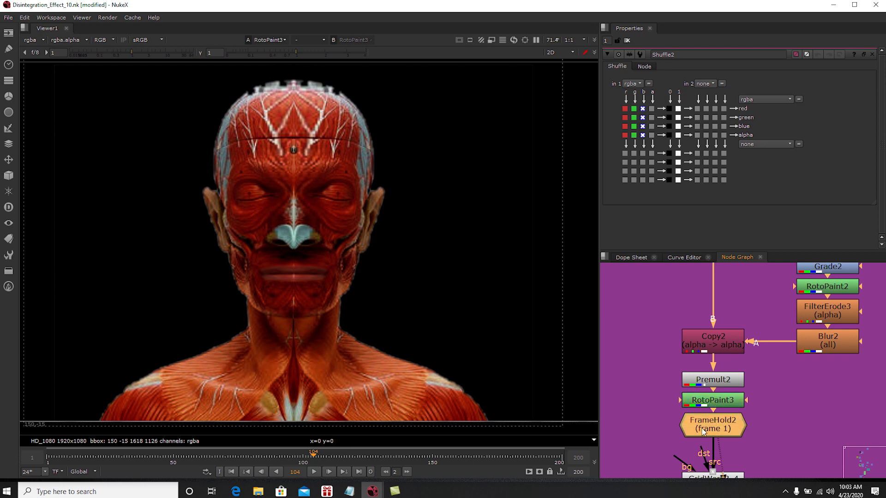
key("1")
scroll(452, 335, "down", 2)
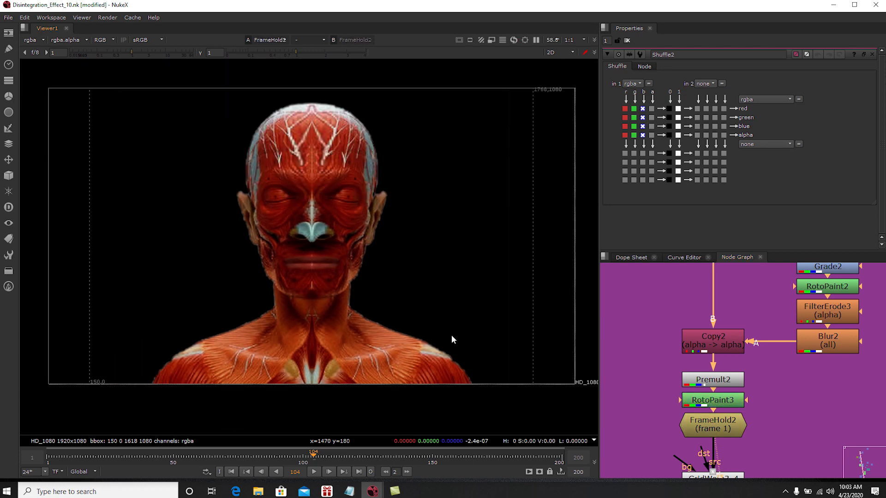
double_click(696, 403)
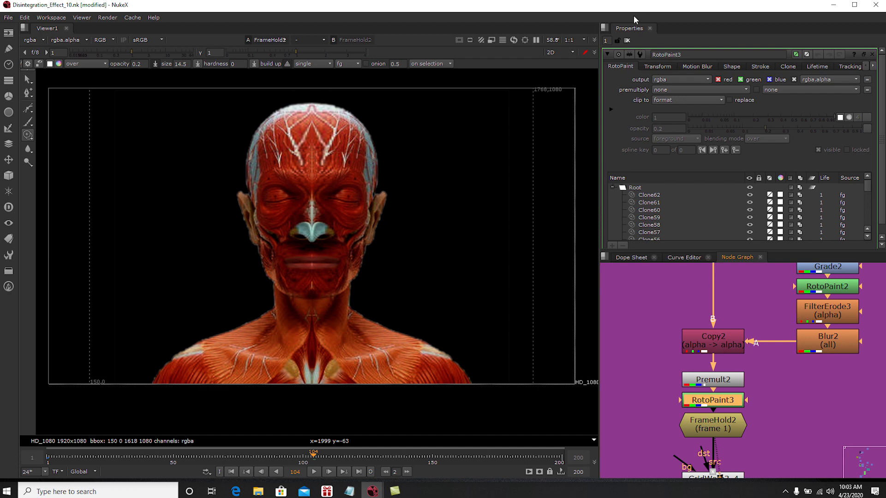
left_click(627, 40)
- Display the GridWarp3_4 output, open its settings, and go to frame 75 to examine the keyed destination grid
scroll(710, 306, "down", 3)
left_click(700, 386)
key("1")
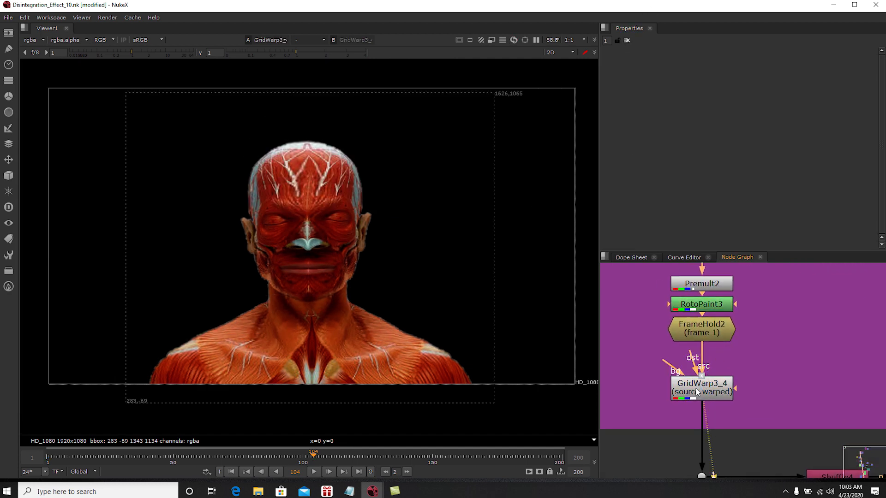
double_click(697, 391)
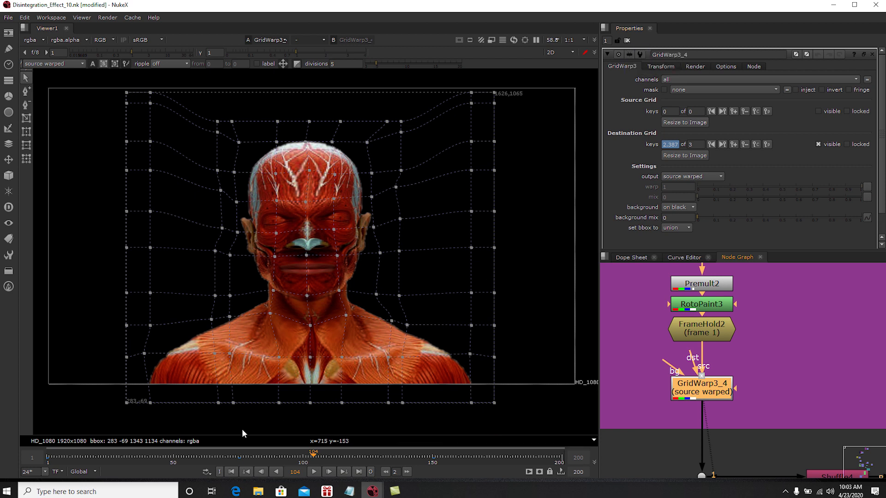
left_click(239, 460)
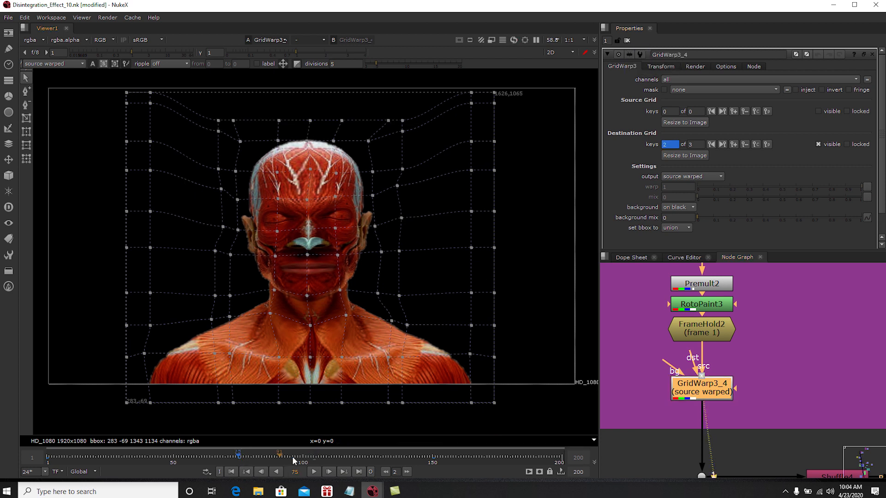
- Go to frame 150 and frame 102 to examine the GridWarp3_4 destination grid keys, and close its settings
left_click(433, 460)
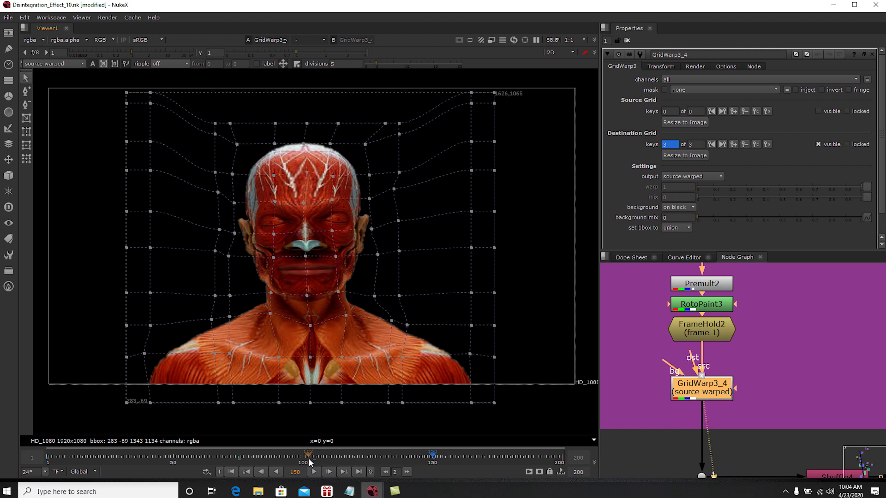
left_click(309, 461)
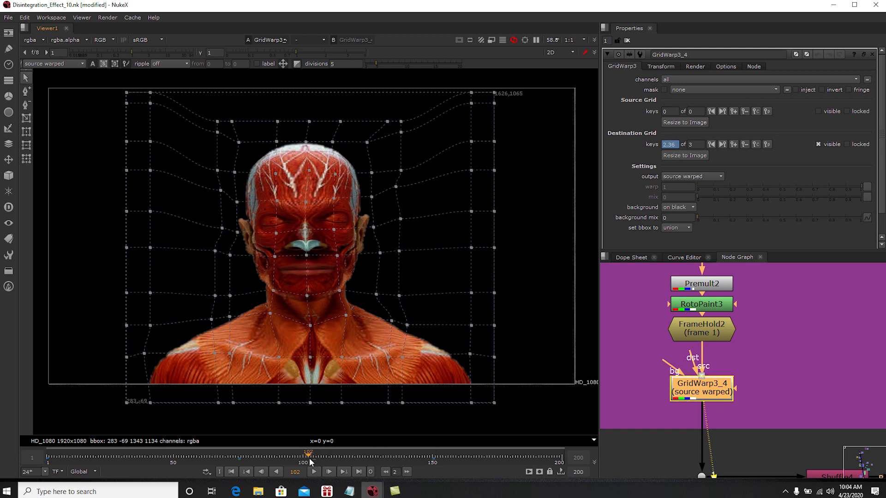
left_click(626, 41)
- Select the muscle layer's nodes and adjoining alpha disintegration network to examine how they connect to the merges below GridWarp3_4
scroll(731, 360, "down", 5)
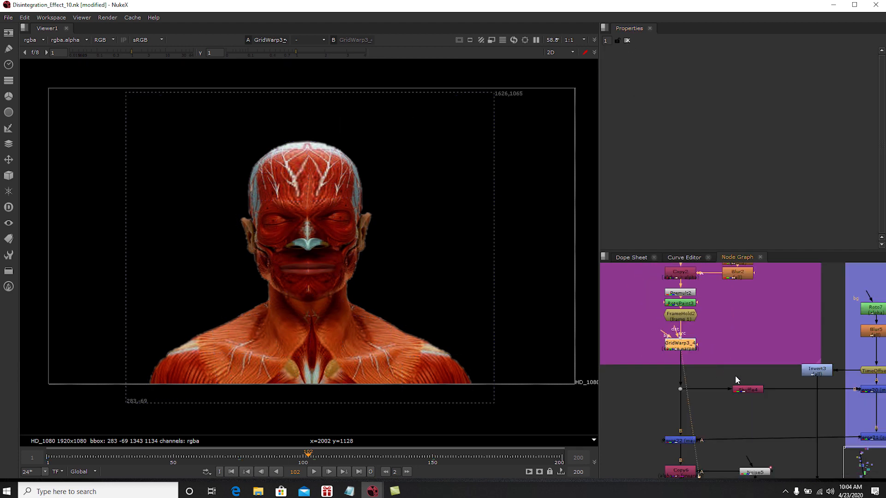
scroll(732, 355, "down", 4)
left_click_drag(681, 279, 882, 478)
middle_click_drag(723, 432, 776, 367)
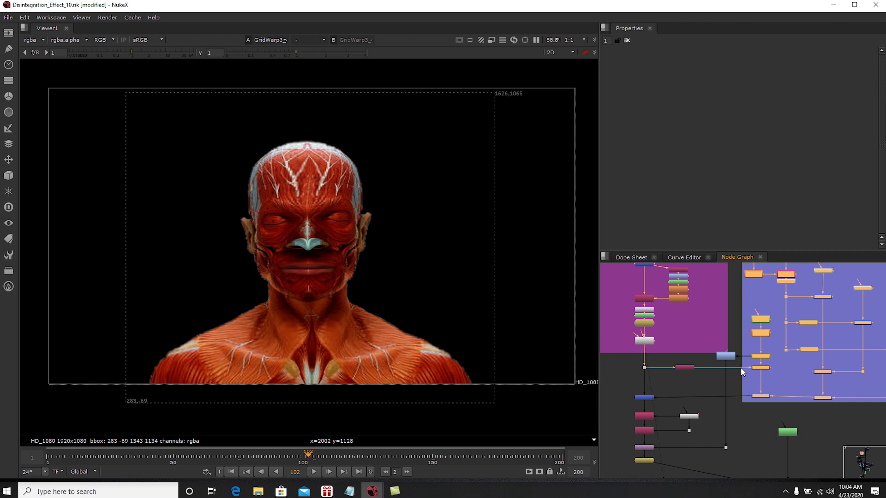
scroll(740, 367, "up", 2)
scroll(695, 379, "up", 1)
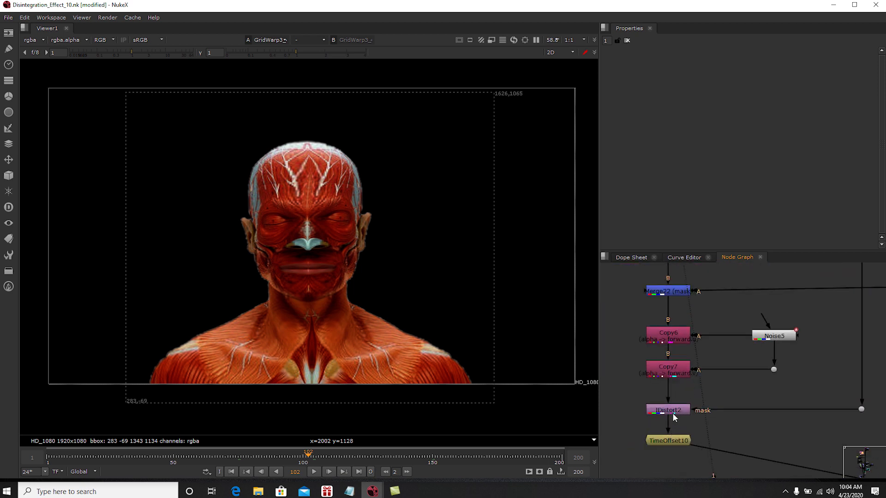
- Compare the IDistort2 and TimeOffset10 outputs to examine the muscle layer's distortion and timing, and return to IDistort2
left_click(672, 410)
key("1")
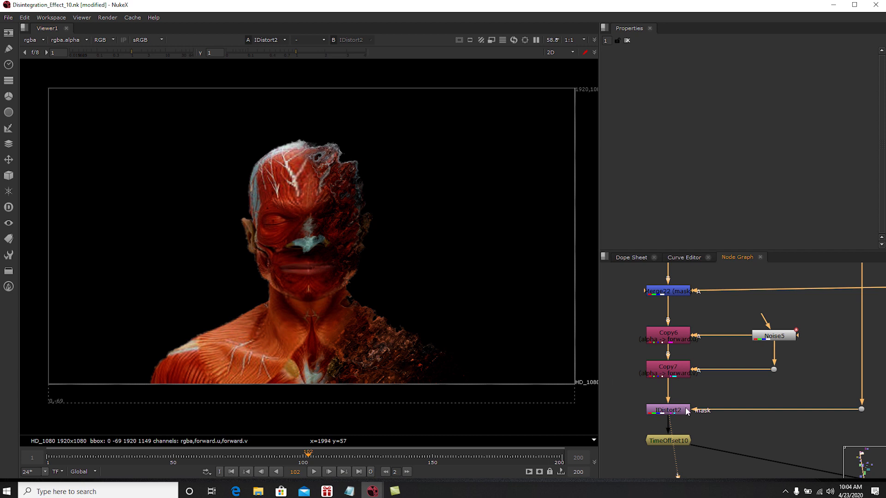
left_click(677, 441)
key("1")
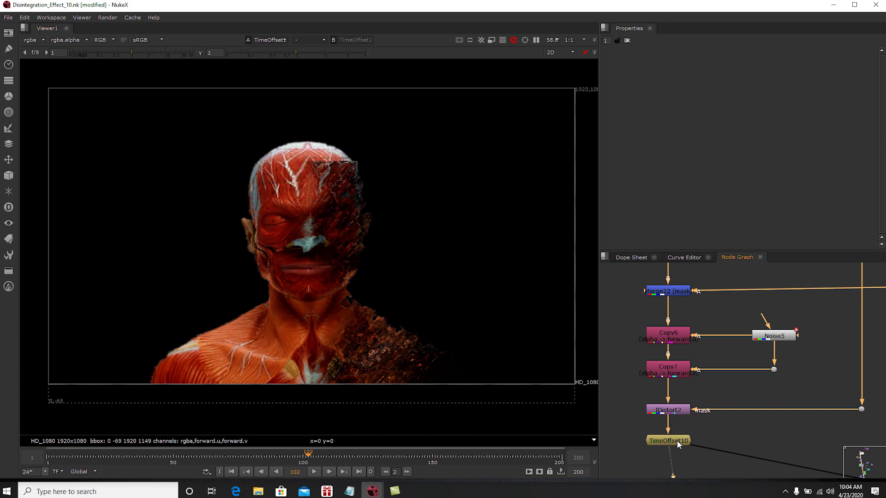
left_click(668, 410)
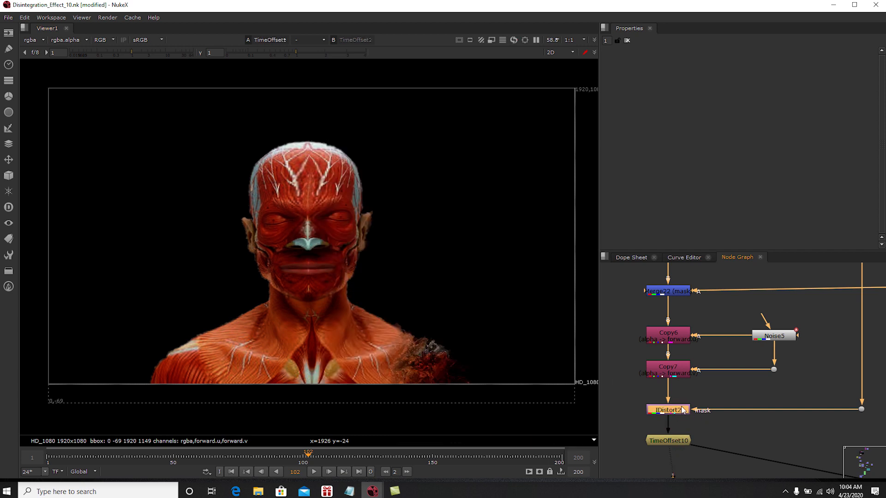
key("1")
- Display the Merge44 output in the skeleton branch to examine the stencil from Roto17
middle_click_drag(816, 406, 707, 383)
scroll(707, 381, "down", 7)
middle_click_drag(825, 349, 761, 368)
scroll(761, 367, "down", 1)
middle_click_drag(796, 321, 733, 416)
scroll(728, 375, "up", 8)
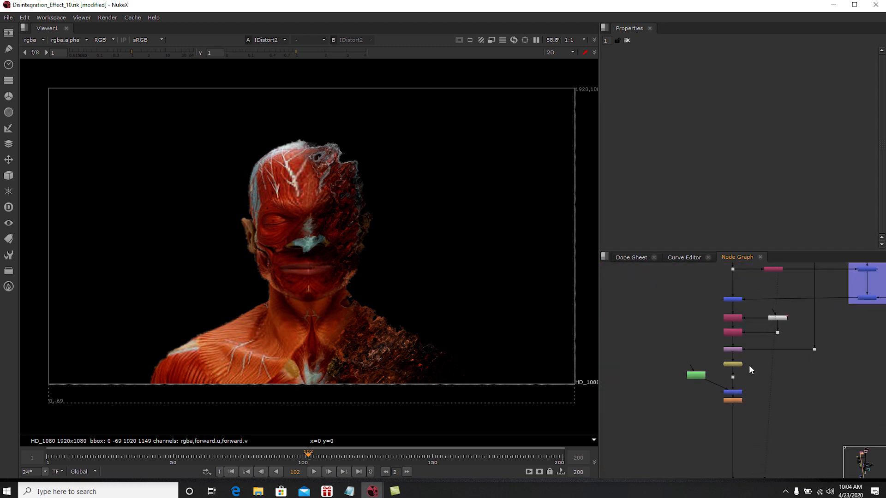
left_click_drag(734, 392, 736, 387)
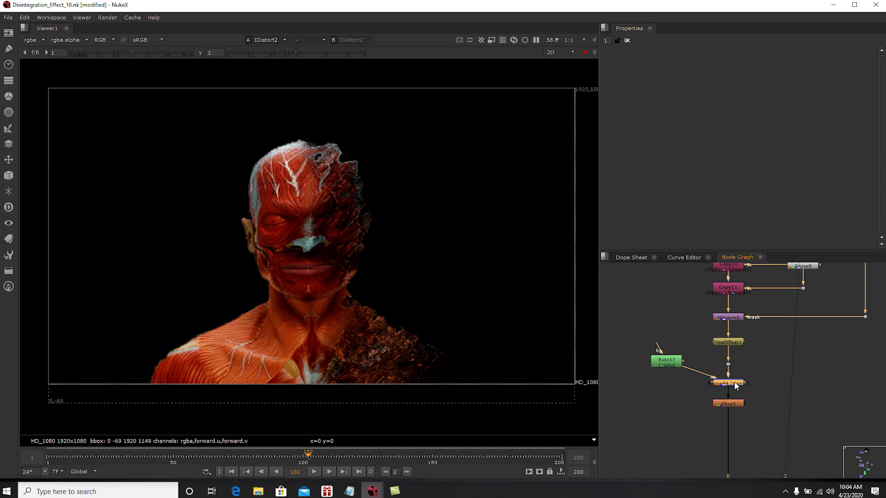
key("1")
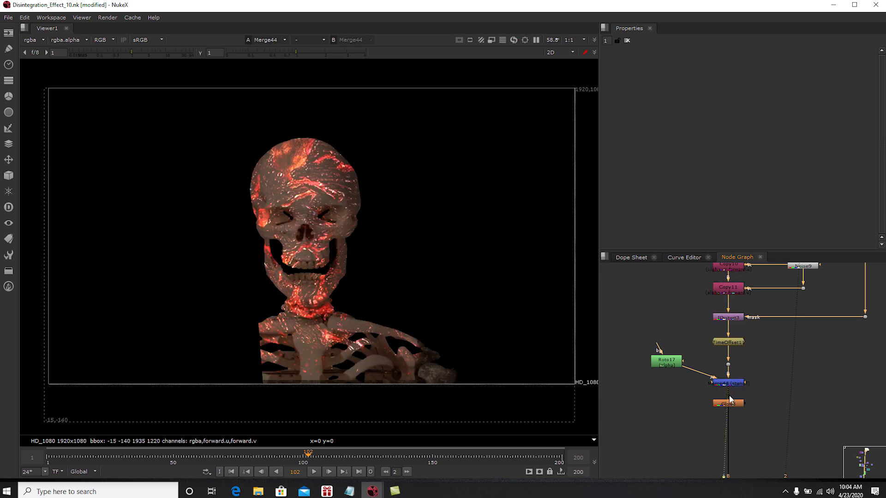
- Display the Glow3 output, toggle the node off and on to compare the glow, and open its settings
left_click(733, 403)
key("1")
scroll(736, 403, "up", 4)
left_click(745, 393)
key("d")
key("d")
double_click(745, 393)
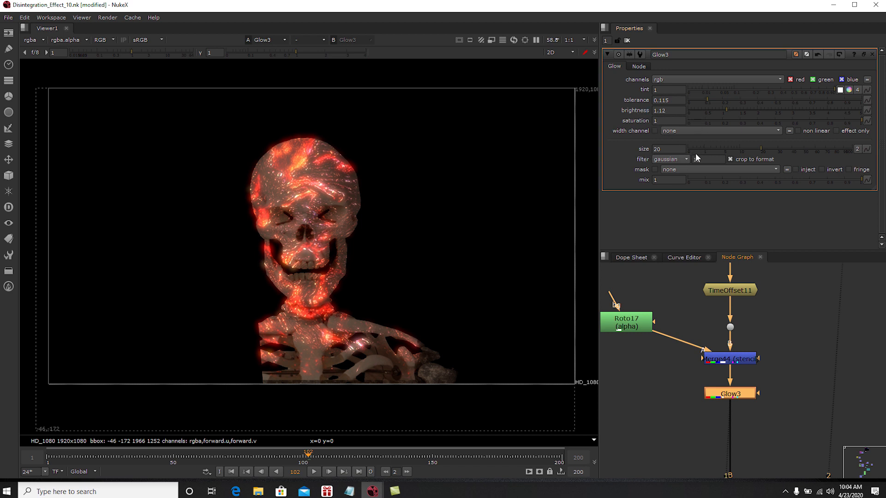
- Display the Merge11 output and go to frames 104 and 106 to examine the muscle layer over the skeleton
scroll(717, 290, "down", 8)
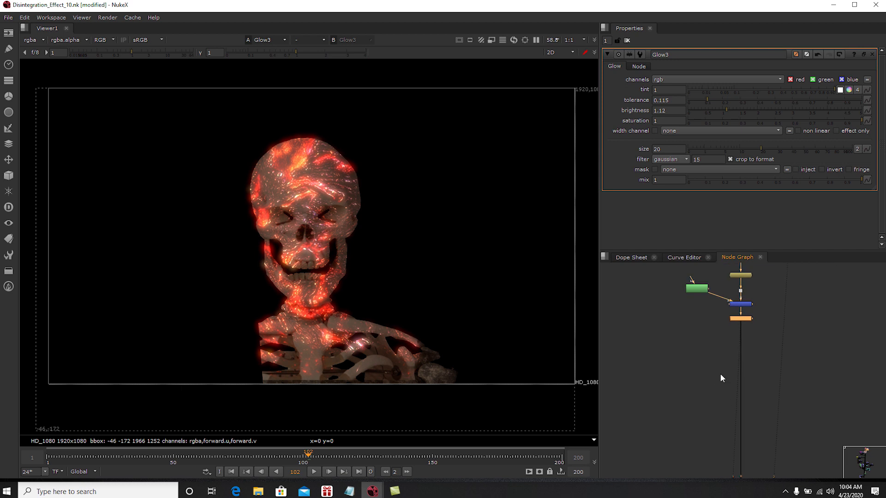
scroll(723, 385, "up", 5)
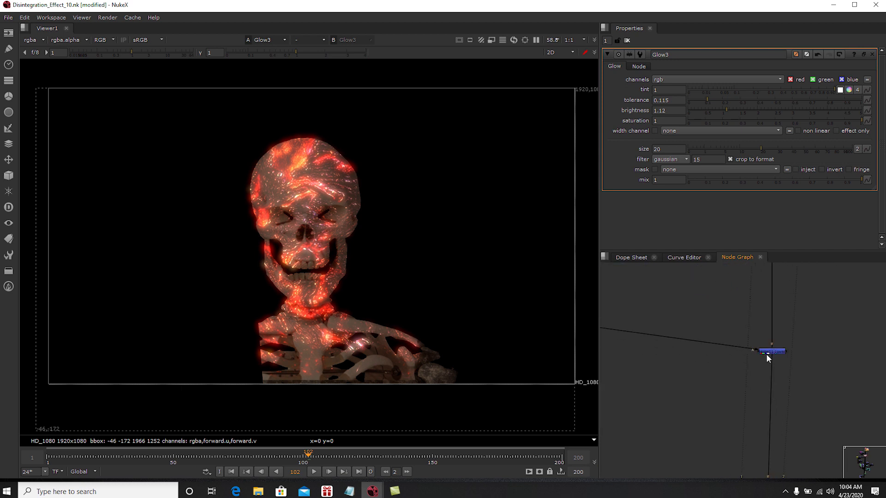
left_click_drag(770, 351, 769, 342)
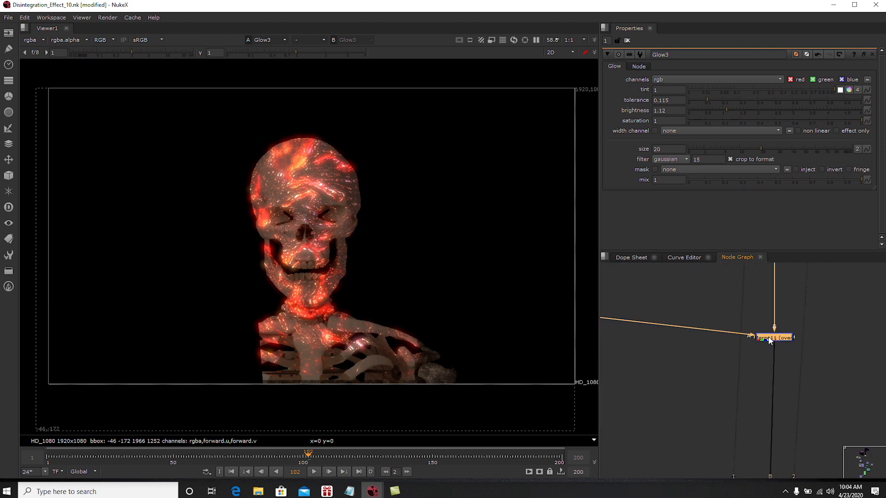
key("1")
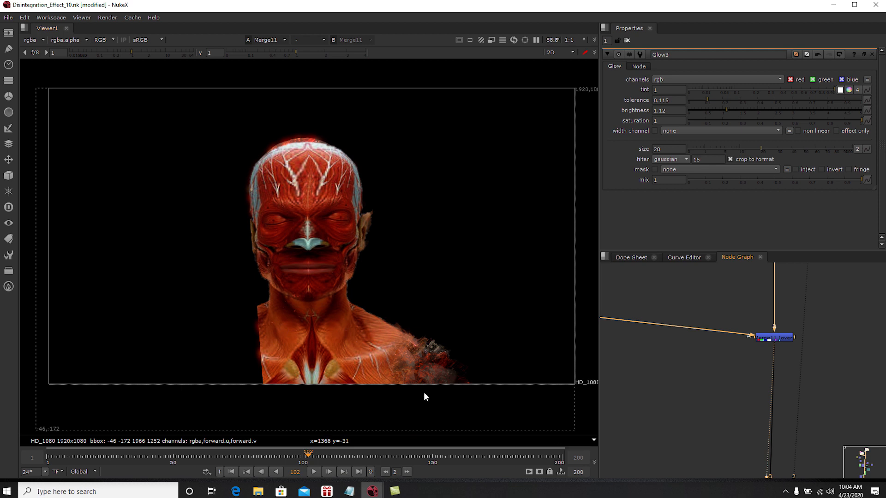
left_click(312, 456)
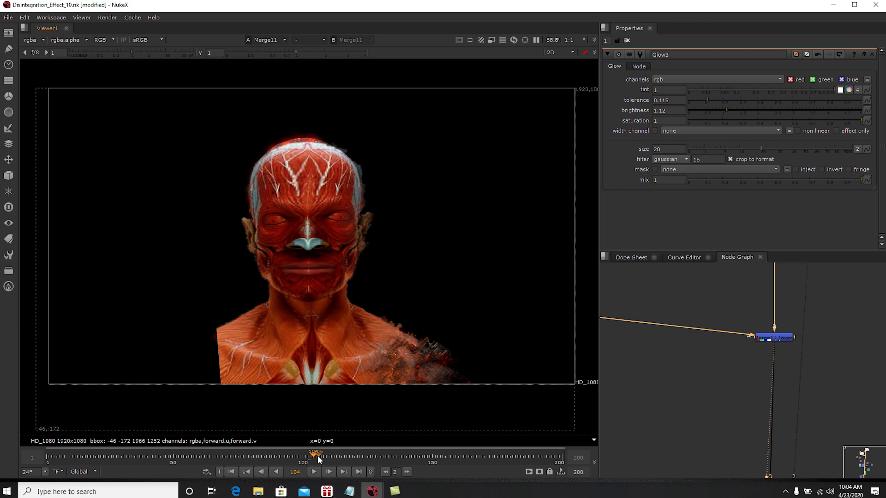
left_click(318, 456)
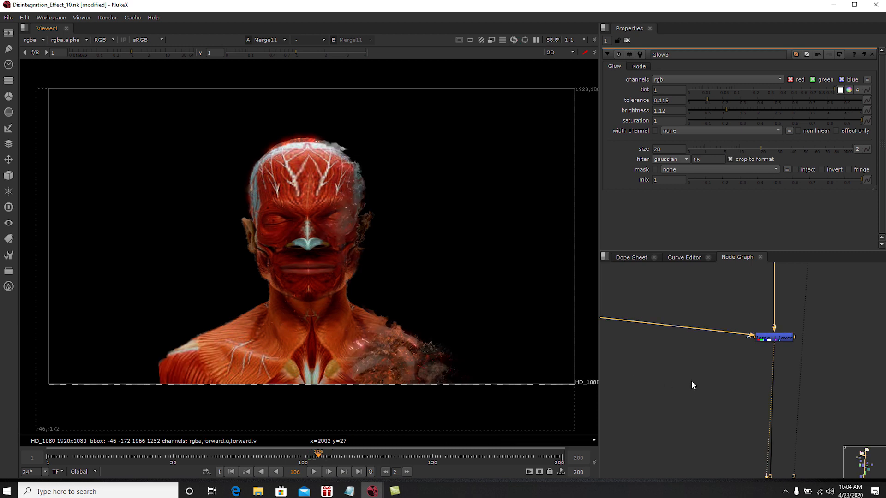
- Display the Glow3 skeleton output again and return to Merge11 to compare both at the current frame
middle_click_drag(752, 369, 722, 412)
scroll(722, 412, "down", 2)
middle_click_drag(750, 298, 738, 406)
scroll(727, 337, "down", 2)
middle_click_drag(728, 337, 734, 370)
left_click(735, 306)
key("1")
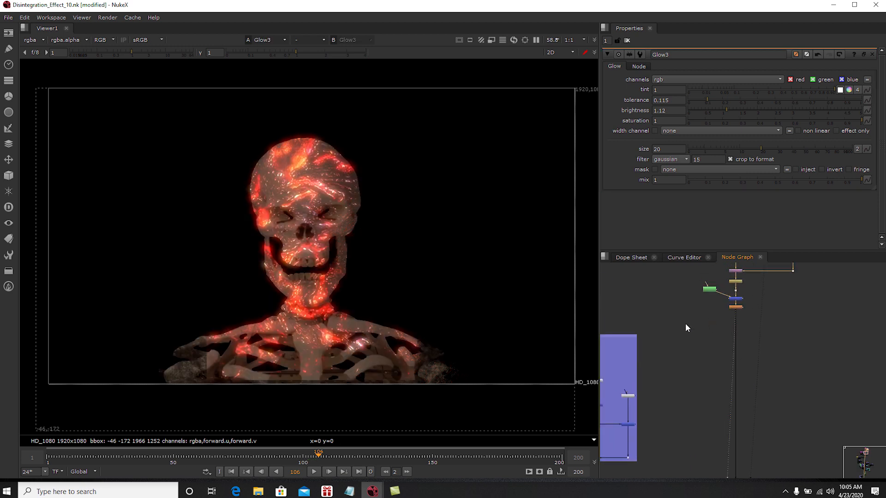
scroll(748, 393, "up", 5)
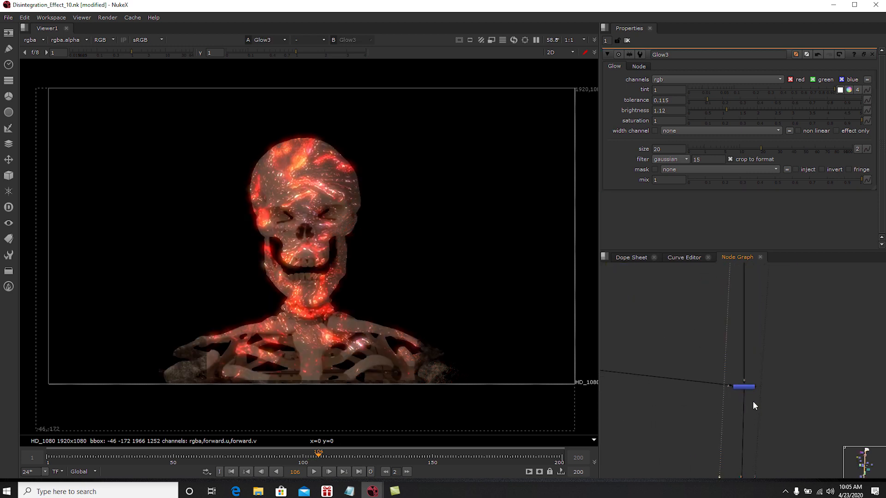
left_click(744, 383)
key("1")
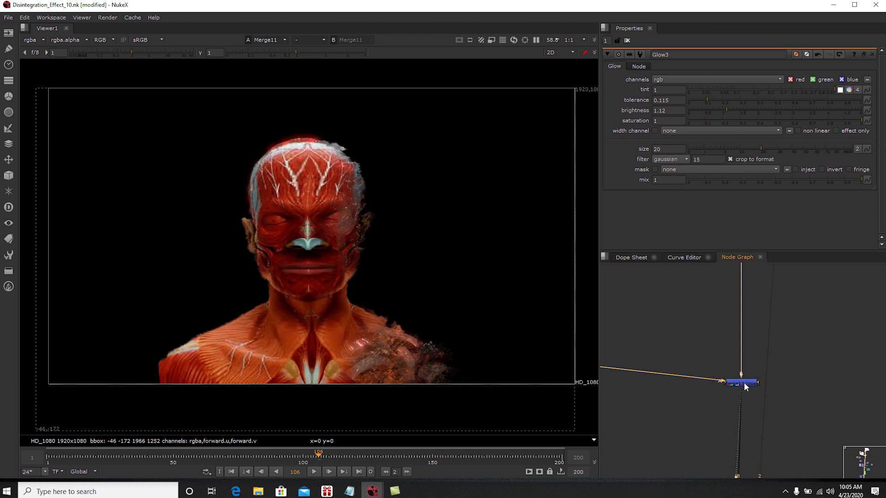
- Display the Merge31 output to examine the burnt skin combined with the muscle and skeleton layers
mouse_move(743, 384)
middle_mouse_down()
mouse_move(717, 328)
mouse_move(759, 347)
mouse_move(763, 323)
middle_mouse_up()
mouse_move(752, 402)
middle_mouse_down()
mouse_move(771, 314)
mouse_move(752, 309)
middle_mouse_up()
middle_click_drag(743, 387, 739, 291)
middle_click_drag(741, 424, 748, 381)
scroll(748, 381, "down", 5)
scroll(742, 368, "up", 3)
left_click(726, 353)
key("1")
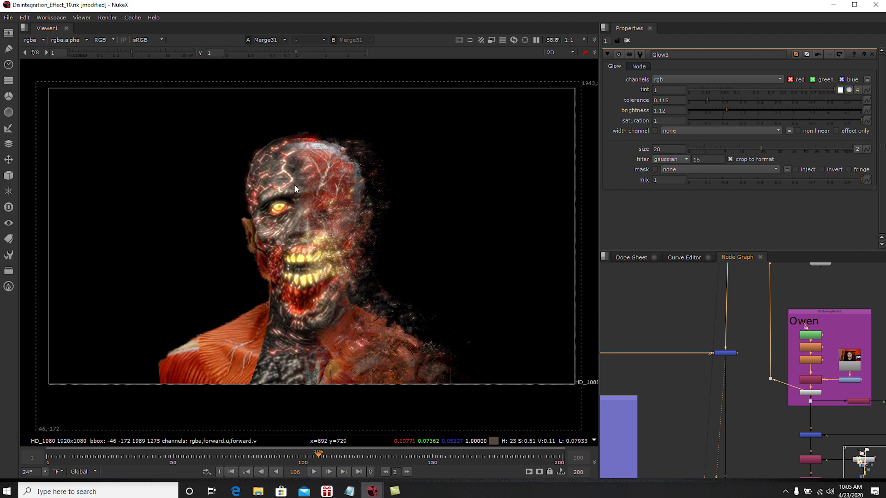
- Display the Merge3 output and scrub around frames 102 and 103 to examine the actor's face combined with all layers
mouse_move(758, 400)
middle_mouse_down()
mouse_move(727, 324)
mouse_move(744, 264)
middle_mouse_up()
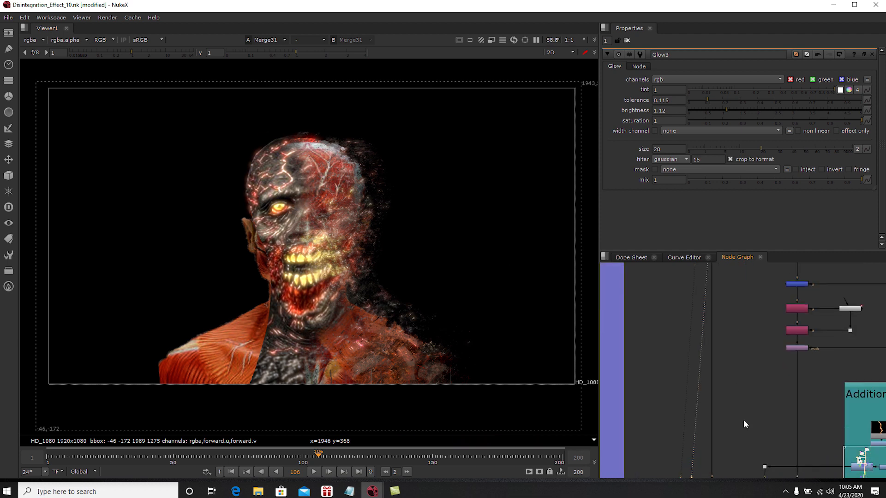
middle_click_drag(744, 419, 732, 266)
middle_click_drag(732, 334, 720, 283)
left_click(690, 366)
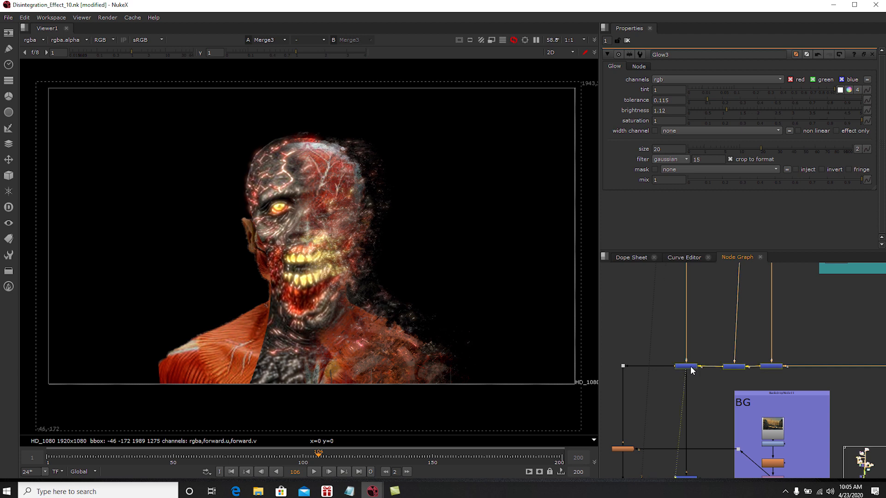
key("1")
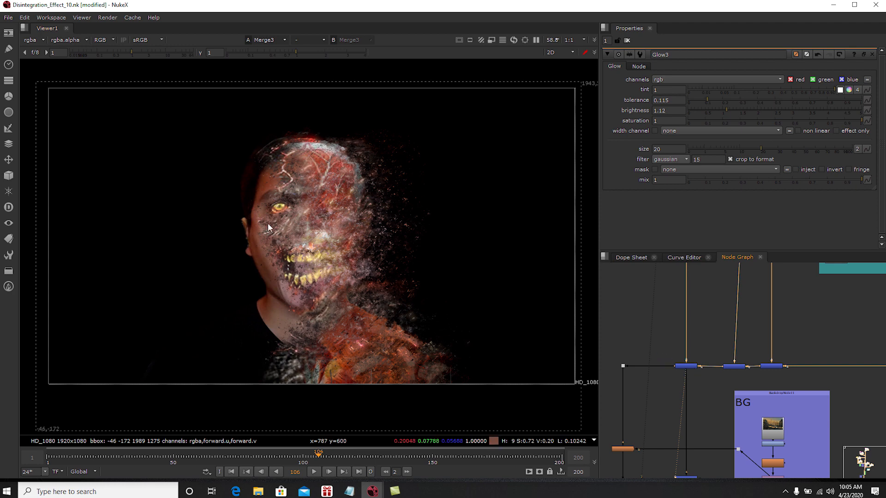
scroll(303, 242, "up", 1)
scroll(311, 256, "down", 1)
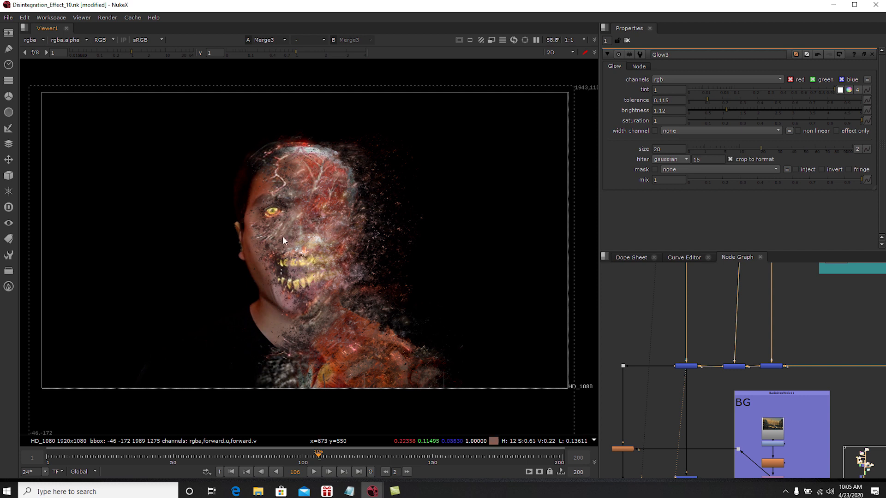
left_click(308, 455)
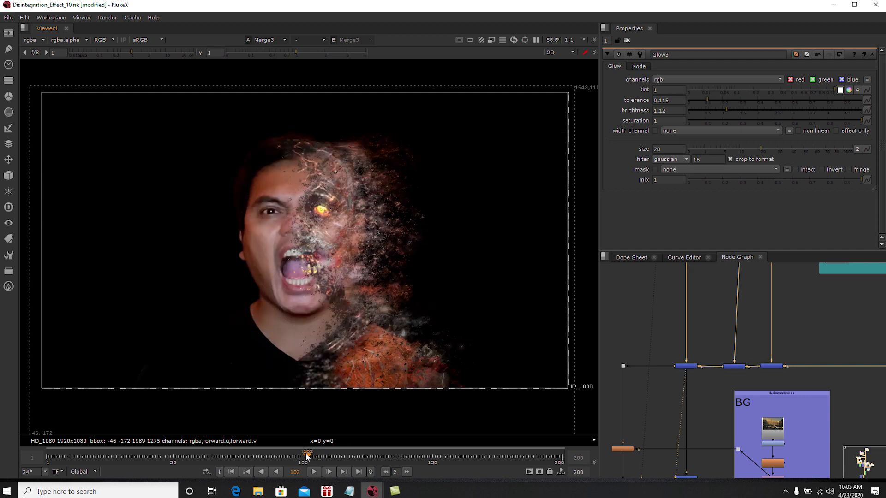
left_click(300, 455)
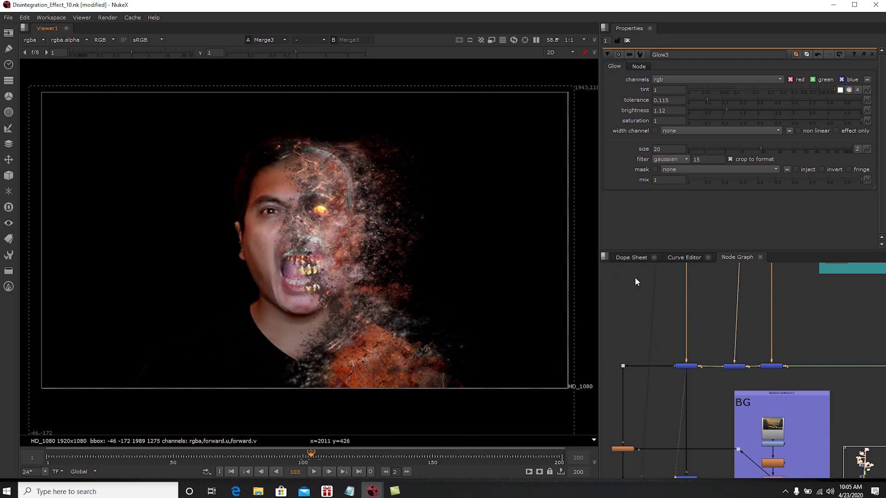
- Display the Merge70 output and go to frames 105 and 109 to examine the burnt skin layer's disintegration
scroll(720, 331, "down", 2)
scroll(713, 314, "down", 4)
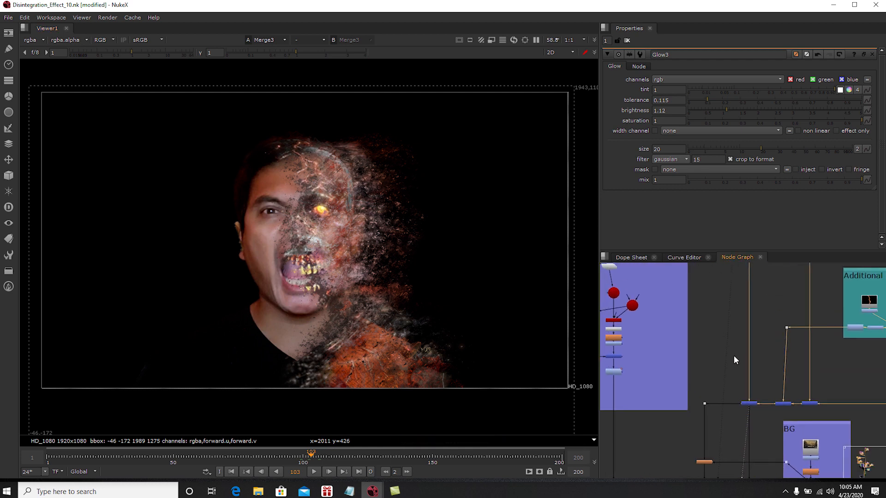
middle_click_drag(702, 341, 690, 377)
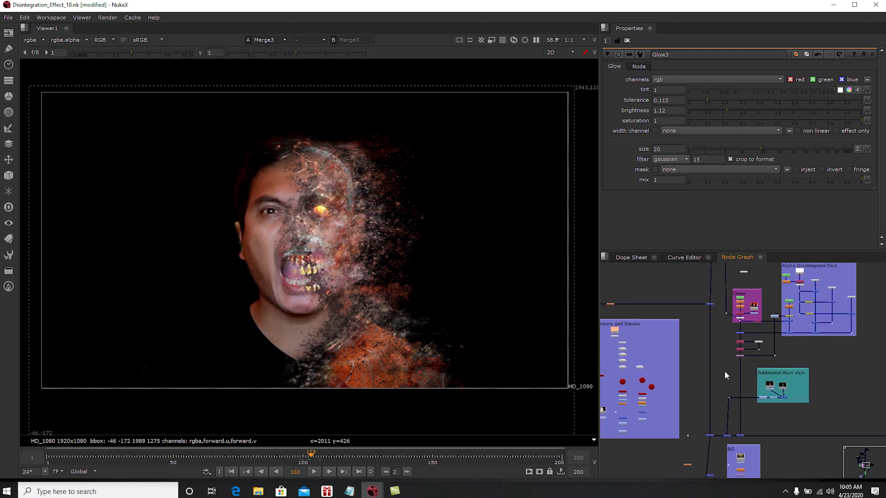
middle_click_drag(682, 339, 760, 394)
middle_click_drag(698, 326, 729, 355)
scroll(683, 332, "up", 8)
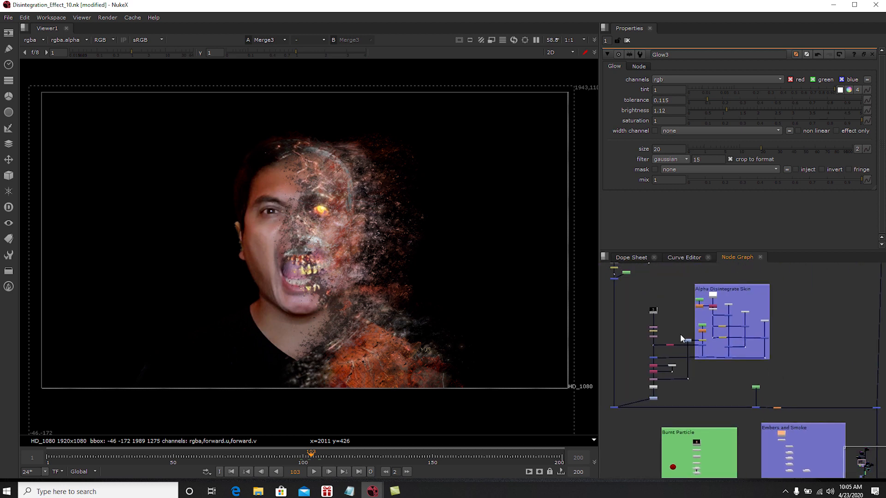
middle_click_drag(644, 347, 733, 403)
scroll(766, 360, "down", 2)
scroll(739, 349, "down", 1)
scroll(694, 350, "up", 1)
key("1")
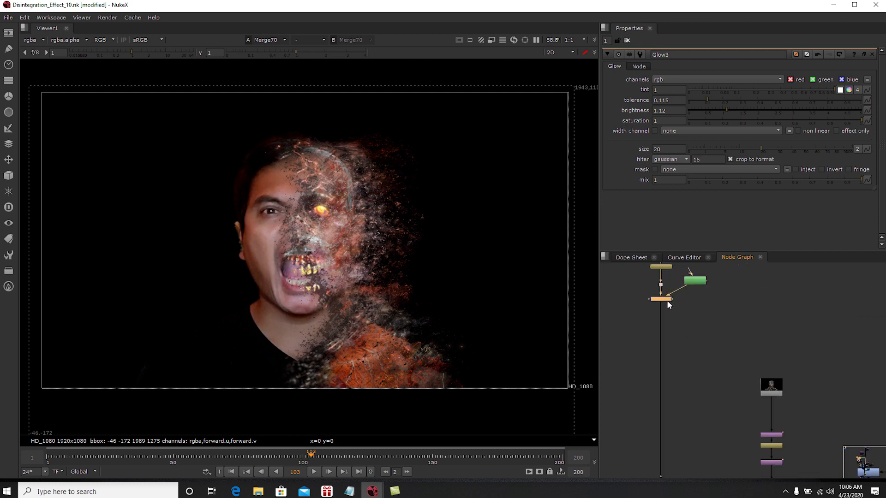
left_click(316, 454)
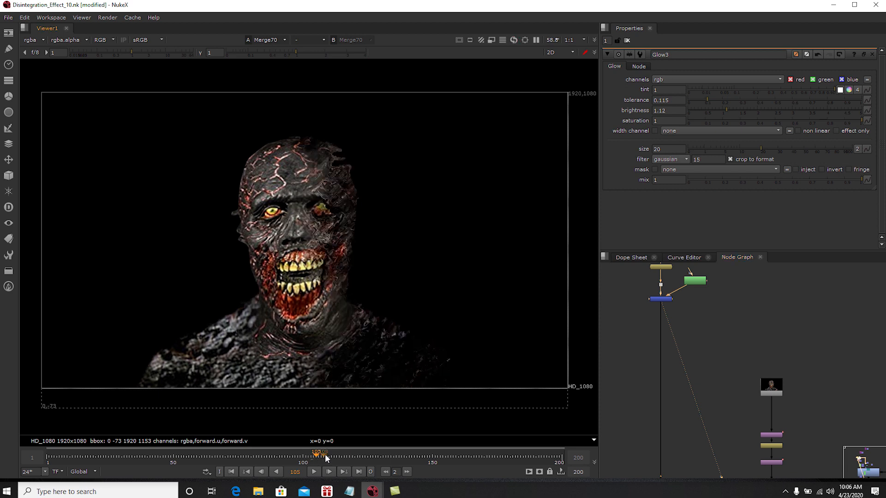
left_click(325, 455)
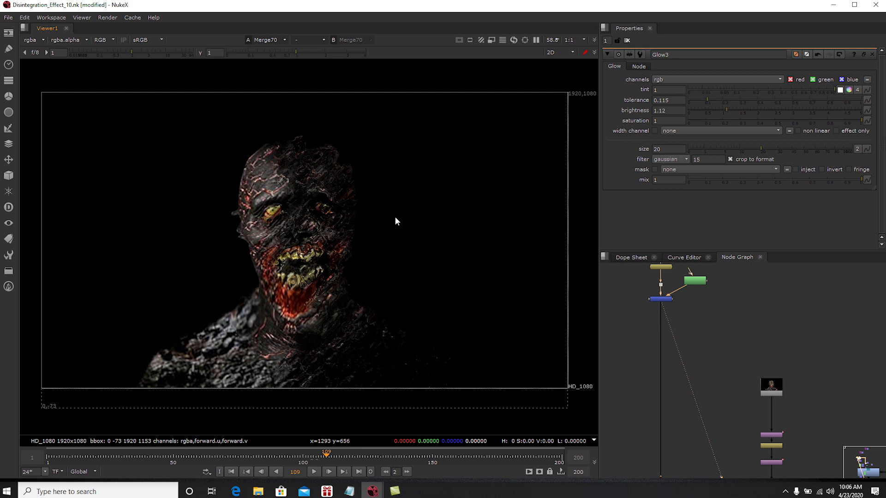
- Display the PostageStamp node's output at the start of the burnt skin branch to examine the source image
scroll(728, 394, "down", 1)
middle_click_drag(751, 426, 706, 356)
scroll(715, 329, "up", 2)
left_click(715, 317)
key("1")
left_click(644, 296)
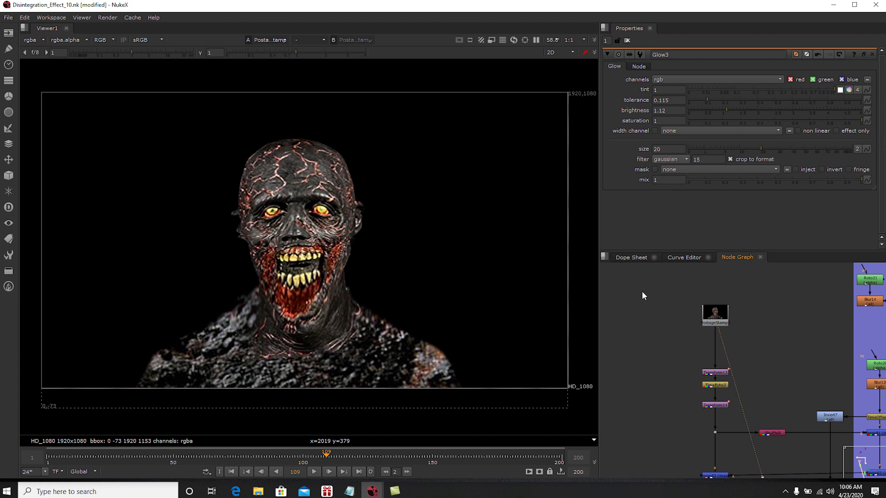
- Display the Transform13 output with its settings open and compare the first frame with frame 100 to examine the horizontal translation
middle_click_drag(711, 400, 693, 384)
scroll(674, 361, "up", 3)
left_click(693, 361)
key("1")
double_click(693, 361)
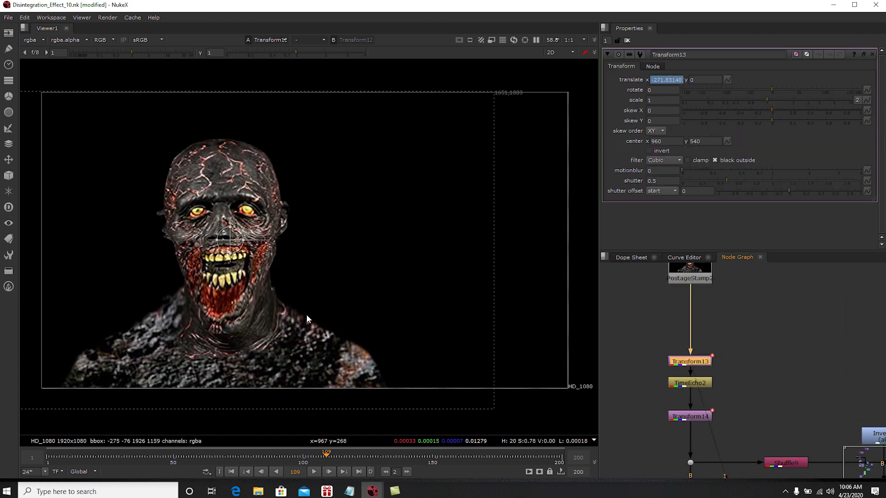
left_click(302, 457)
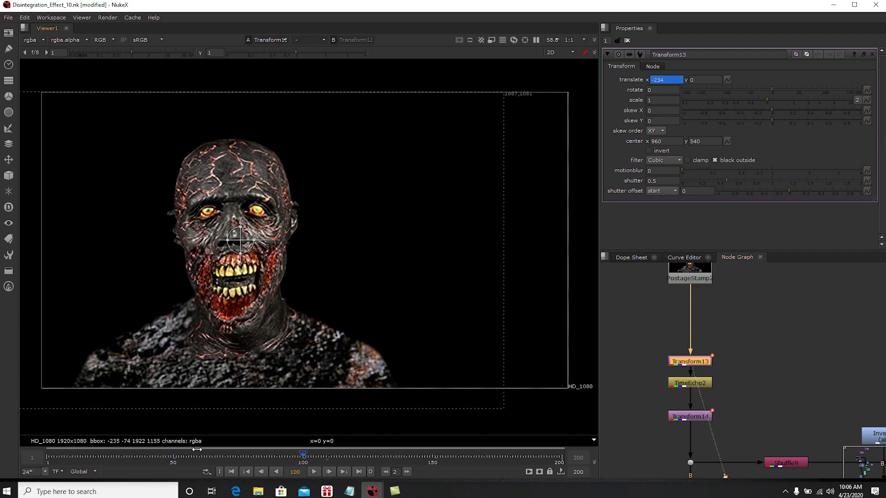
left_click(175, 457)
left_click(231, 472)
left_click(303, 457)
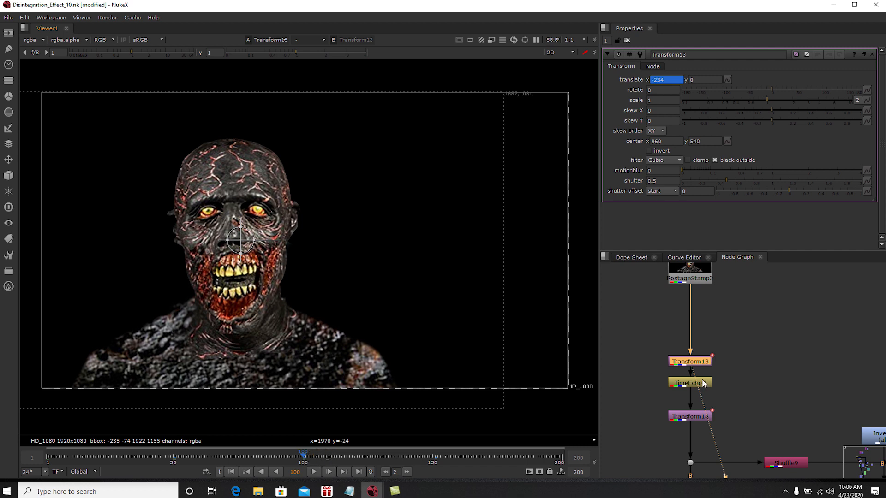
- Move the Transform13 node slightly farther above TimeEcho2 and reopen the Transform13 settings
left_click(627, 41)
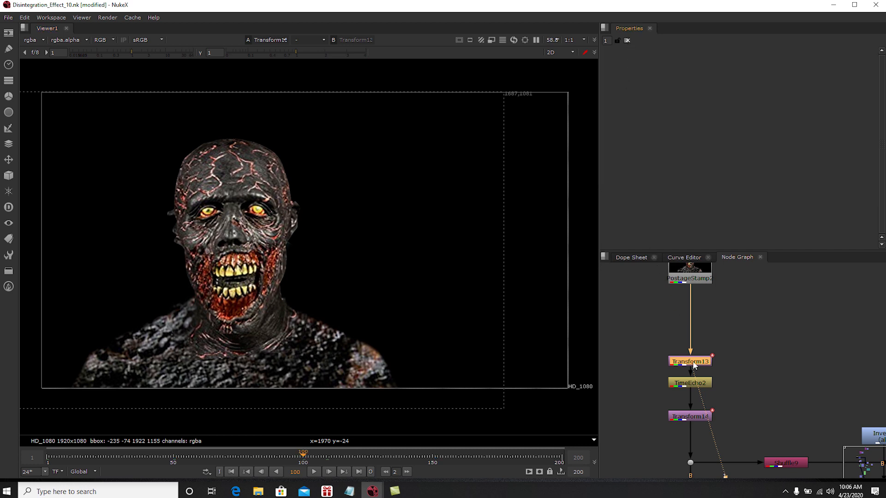
left_click_drag(694, 360, 694, 349)
middle_click_drag(689, 342, 697, 367)
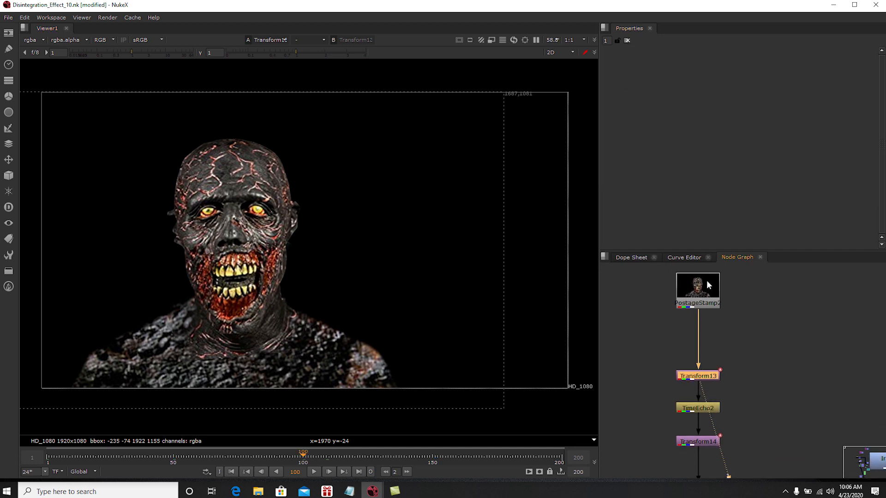
scroll(700, 362, "up", 3)
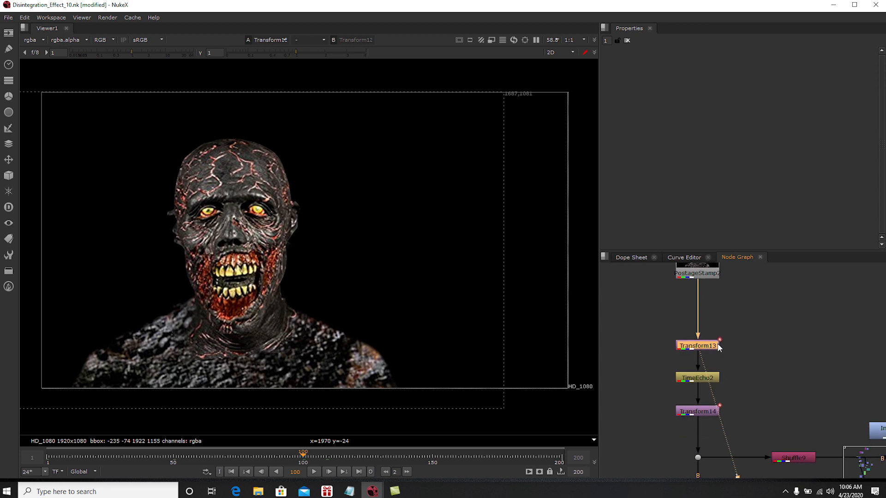
double_click(704, 341)
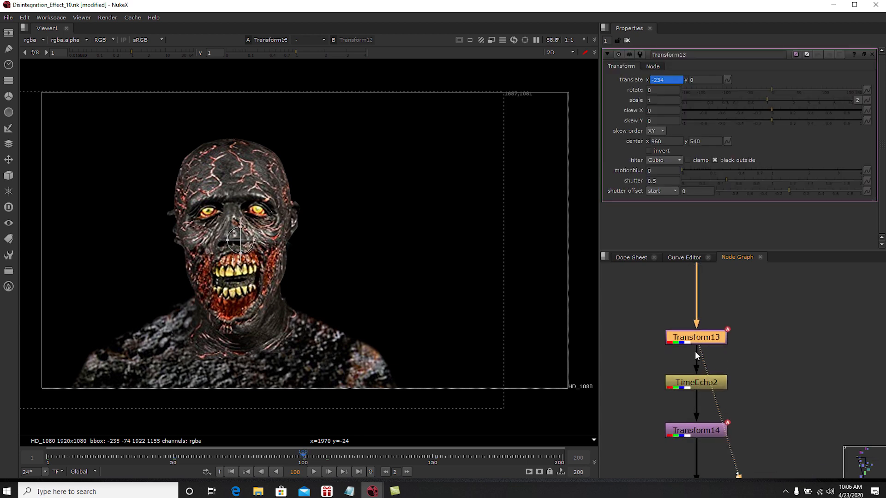
- Display the TimeEcho2 output and open its settings to examine the echo method and frame counts
left_click(691, 386)
key("1")
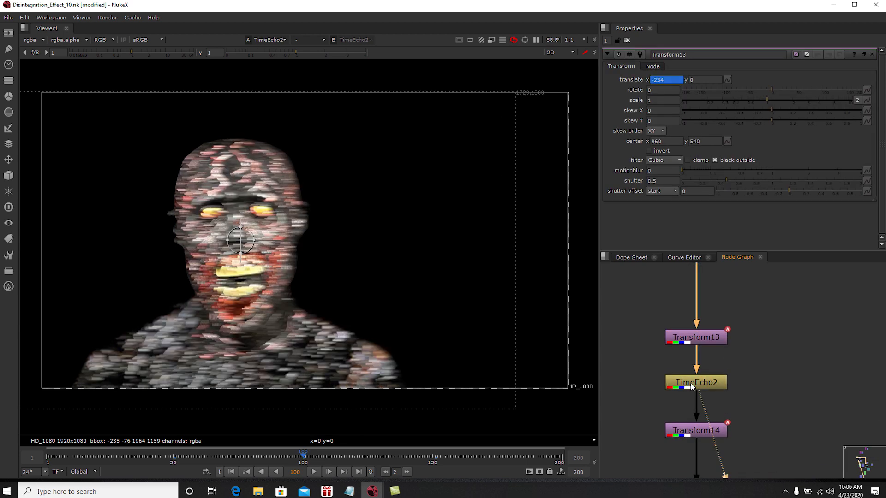
double_click(692, 385)
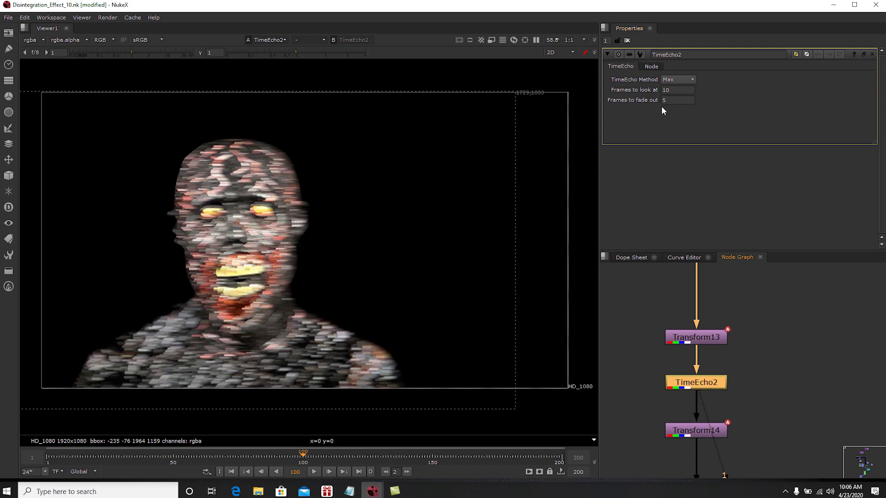
middle_click_drag(741, 380, 754, 331)
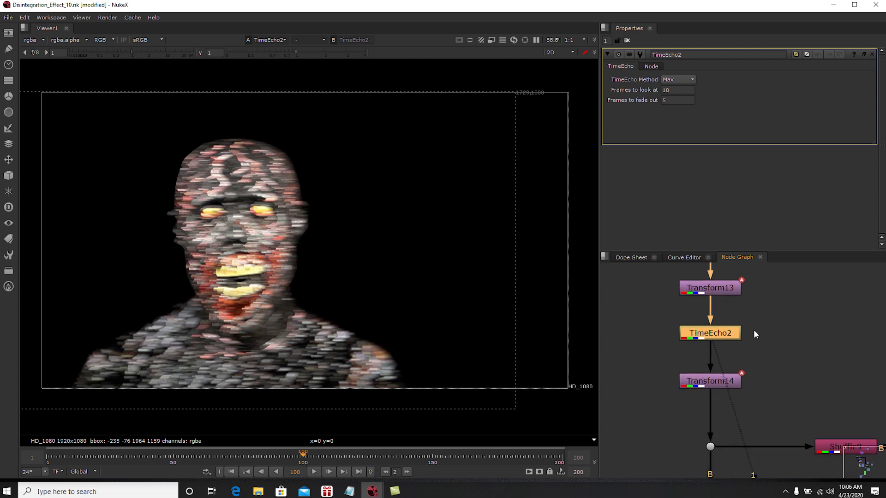
left_click(718, 293)
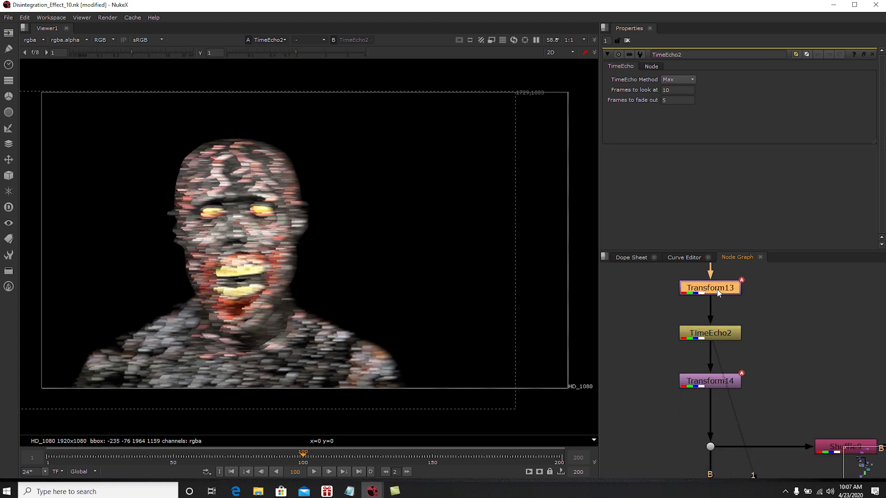
left_click(783, 350)
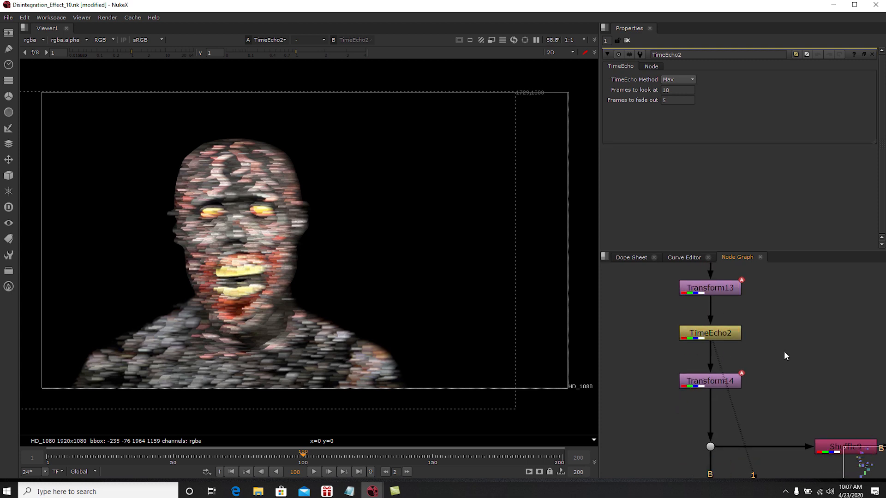
- Open the Transform14 settings, display its output and compare frames 129 and 100 to examine the inverted translation
double_click(710, 381)
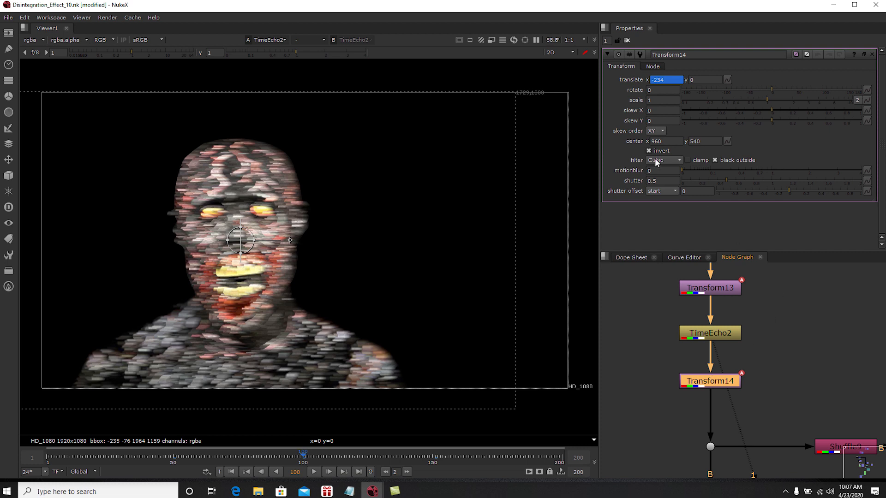
key("1")
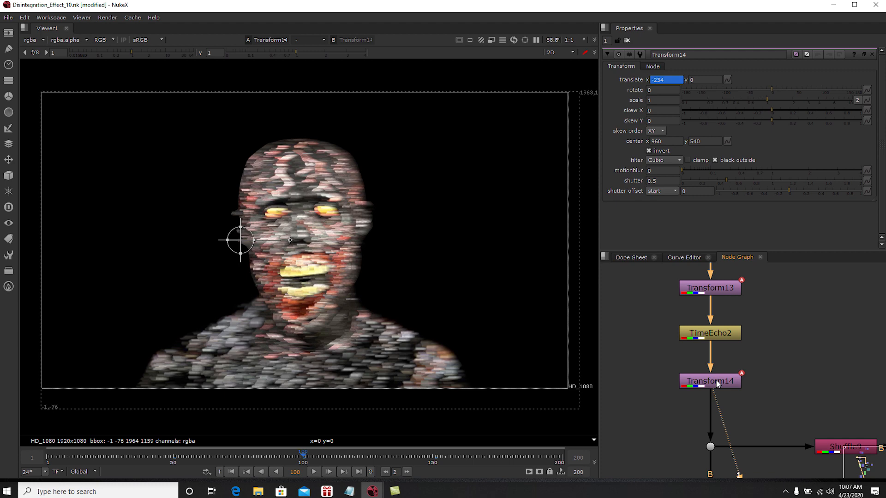
left_click(627, 40)
left_click_drag(304, 455, 377, 465)
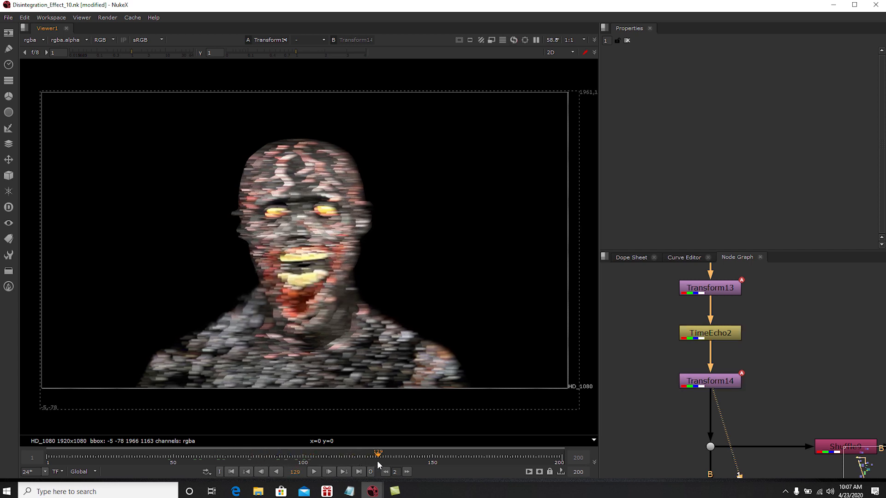
left_click(304, 462)
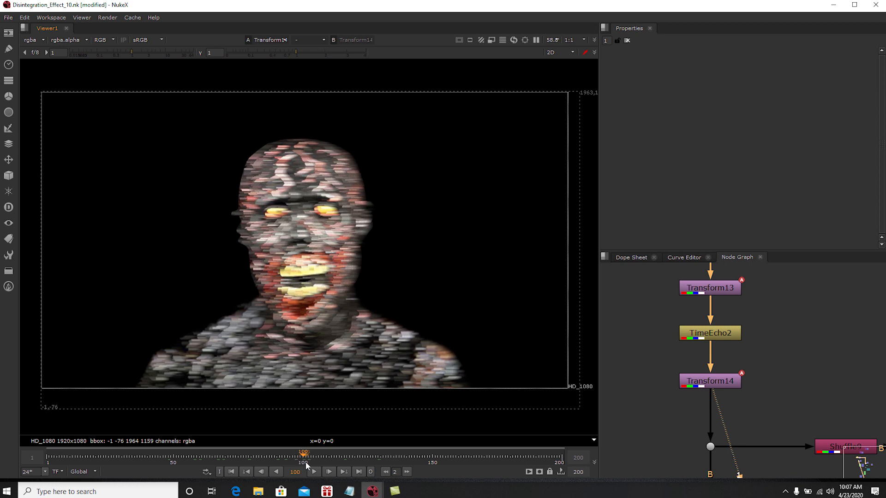
- Disable and re-enable TimeEcho2 to compare the Transform14 output with and without the echo
scroll(686, 377, "down", 2)
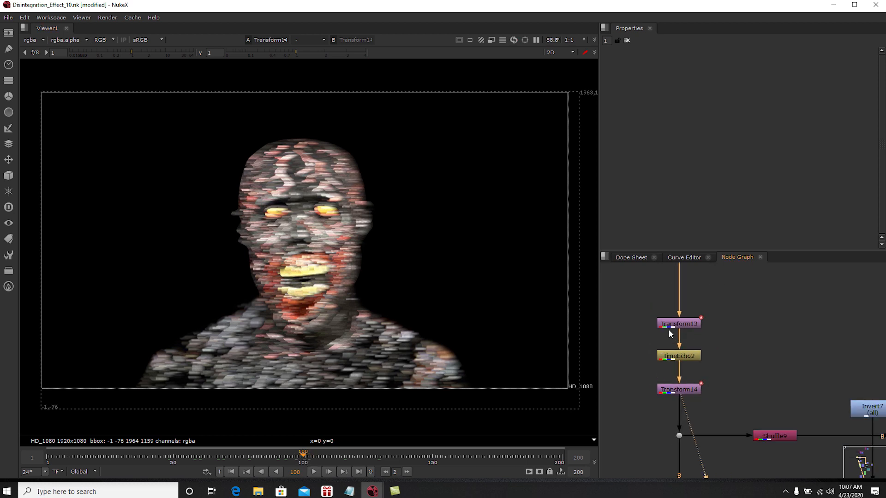
scroll(670, 333, "up", 2)
scroll(694, 341, "down", 3)
scroll(711, 367, "up", 2)
left_click(683, 350)
key("d")
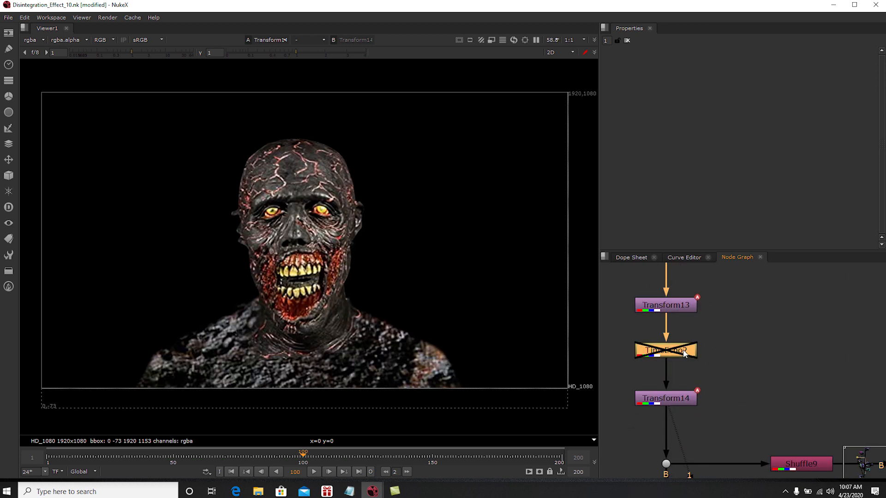
key("d")
- Follow the burnt skin branch down from Transform14 and display the Merge63 output to examine the masked streaks
scroll(726, 358, "down", 4)
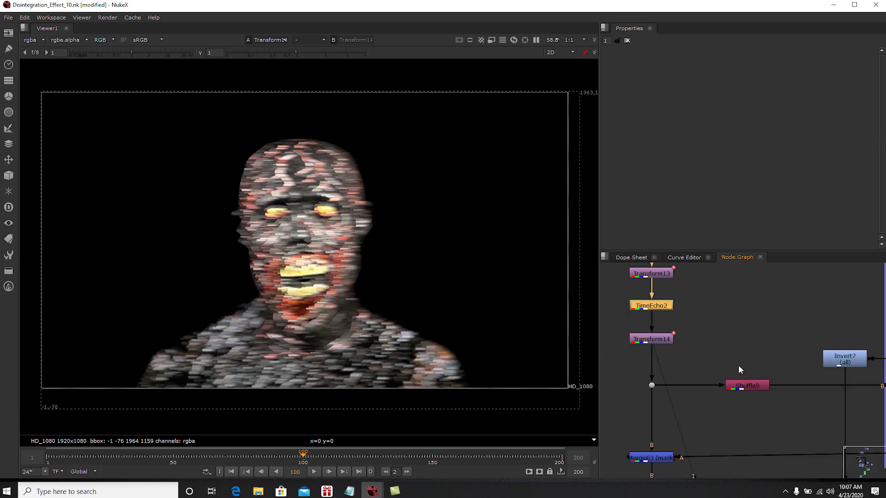
scroll(719, 351, "down", 3)
scroll(787, 309, "up", 3)
middle_click_drag(749, 322, 737, 384)
scroll(737, 384, "down", 4)
middle_click_drag(785, 276, 737, 327)
scroll(695, 365, "up", 6)
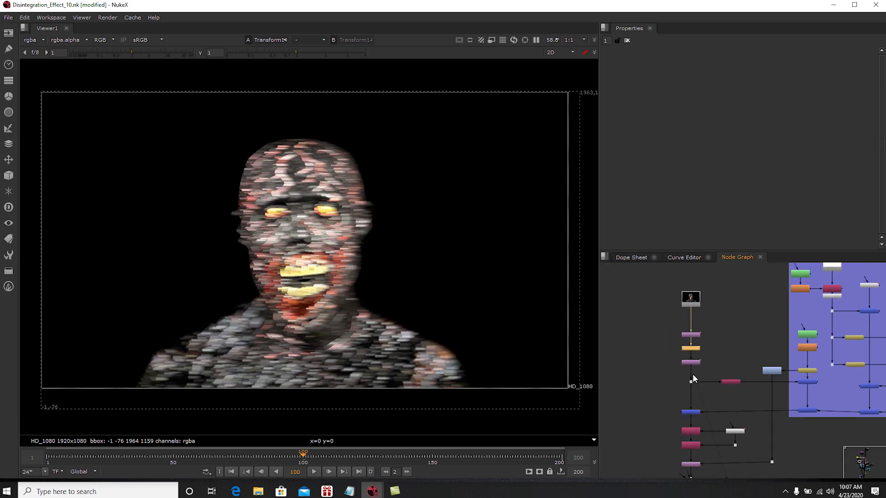
left_click(736, 374)
key("1")
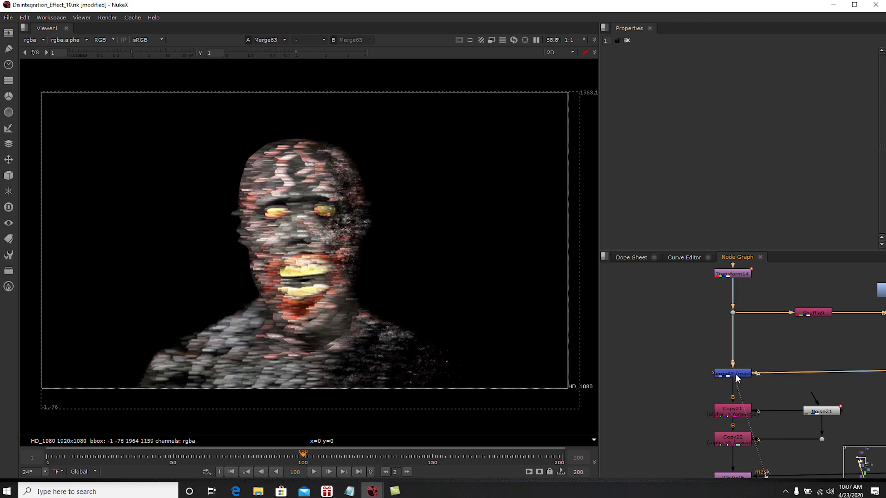
- Display the IDistort6 output and open its settings to examine the noise-driven distortion
middle_click_drag(737, 377, 717, 322)
left_click(715, 421)
key("1")
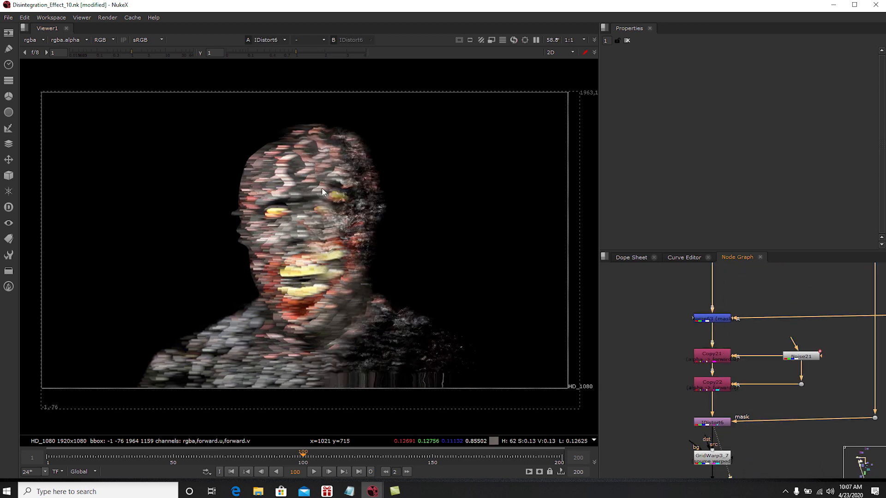
left_click_drag(721, 422, 721, 418)
middle_click_drag(758, 409, 729, 404)
scroll(693, 416, "up", 1)
double_click(694, 414)
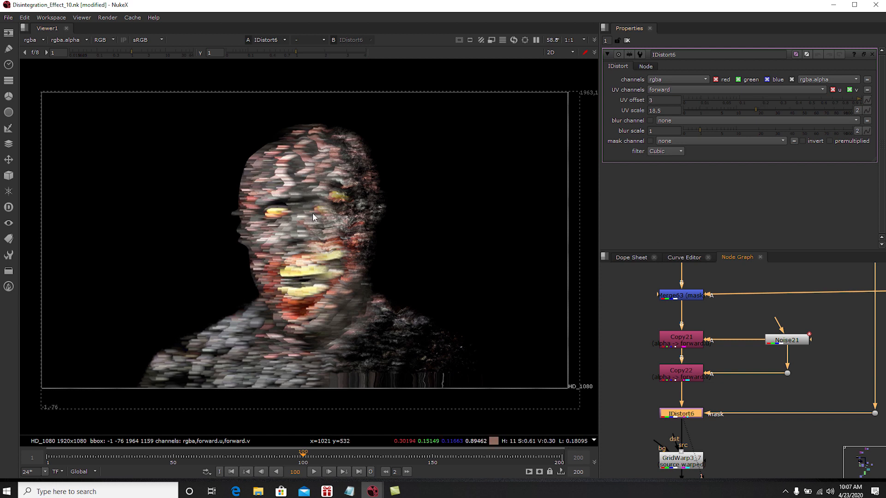
- Display the GridWarp3_7 output to examine the warped streaks, and close all open node settings
middle_click_drag(767, 461, 742, 364)
left_click(665, 373)
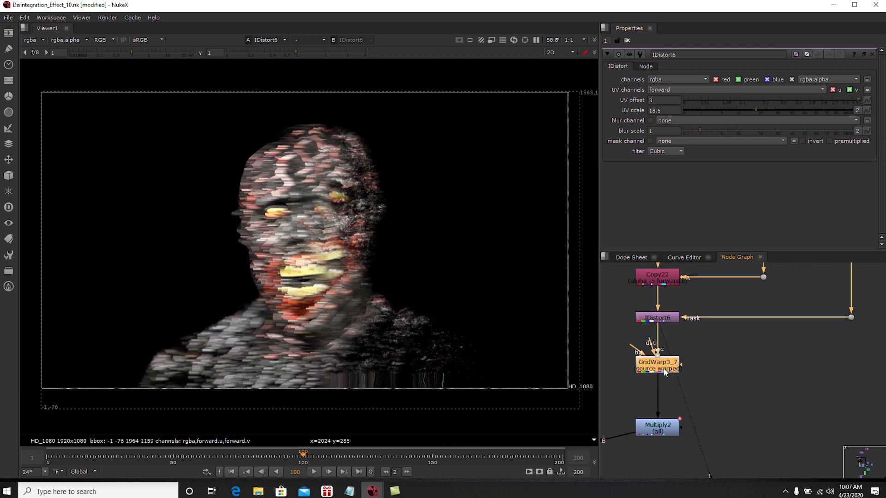
key("1")
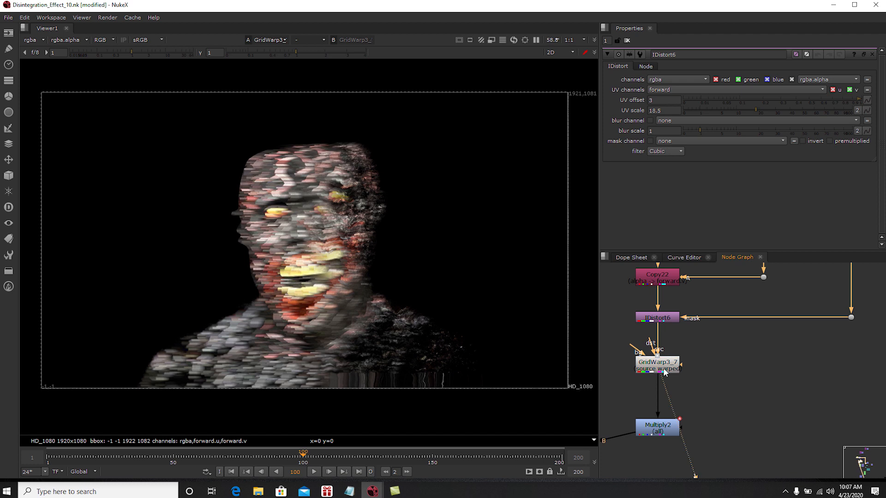
double_click(665, 372)
left_click(627, 41)
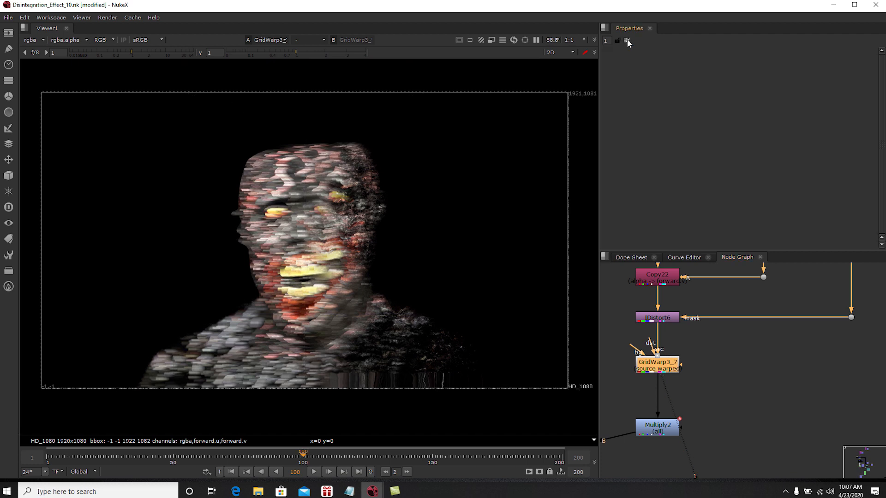
- Display the Merge64 output to examine the distorted streaks combined with the burnt skin face
scroll(714, 411, "down", 5)
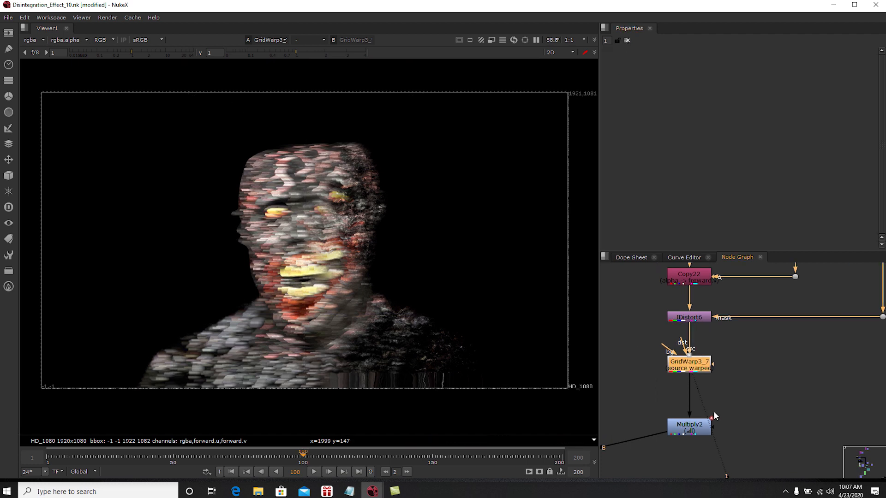
left_click(700, 432)
scroll(700, 431, "up", 4)
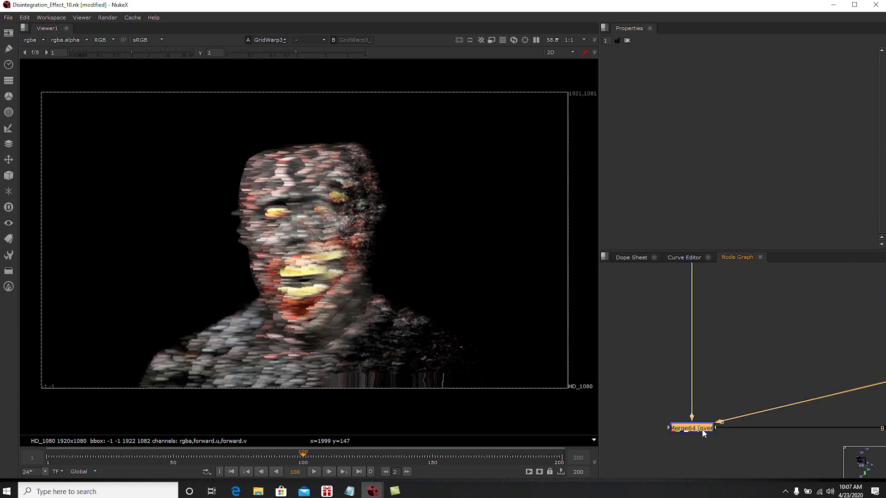
key("1")
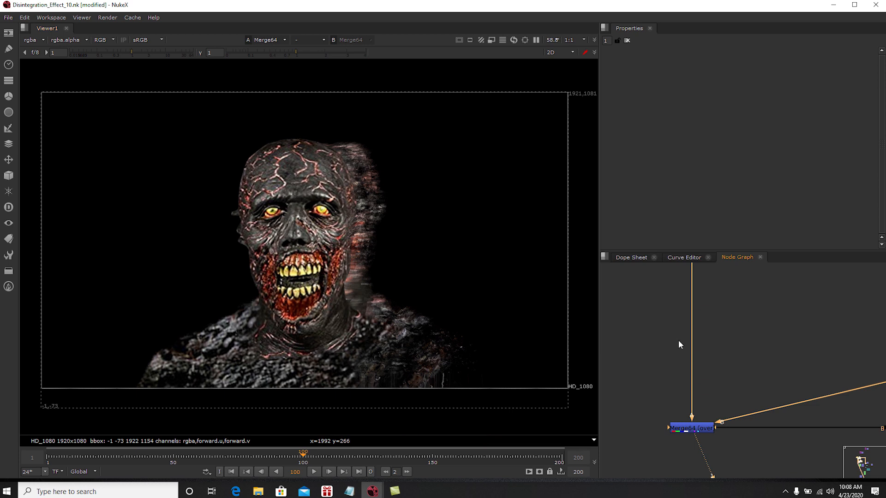
- Trace the nodes feeding Merge64, then display the Dot57 output at frame 106 to examine the burnt skin without streaks
middle_click_drag(780, 364, 700, 346)
scroll(694, 389, "down", 1)
middle_click_drag(696, 390, 733, 415)
scroll(683, 388, "up", 2)
middle_click_drag(675, 320, 685, 303)
left_click(685, 303)
left_click(649, 337, "ctrl")
mouse_move(780, 363)
middle_mouse_down()
mouse_move(747, 357)
mouse_move(748, 376)
mouse_move(766, 369)
middle_mouse_up()
left_click(864, 358)
key("1")
left_click(654, 321)
key("1")
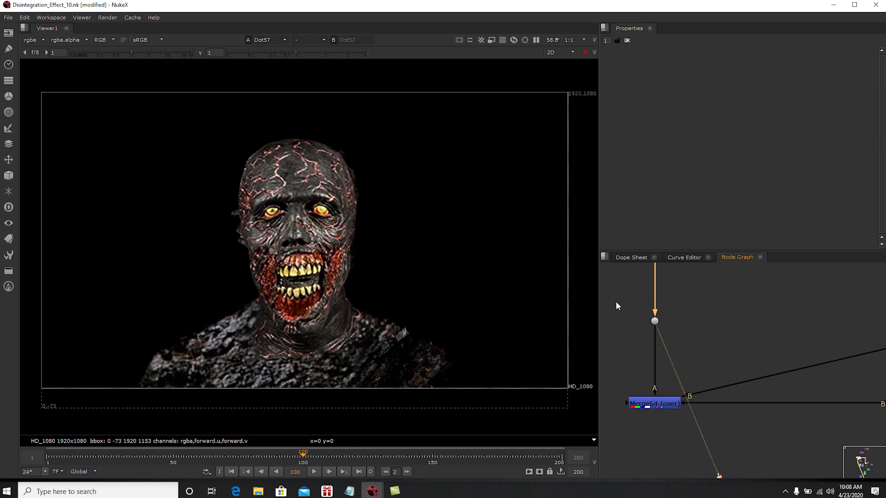
left_click(317, 456)
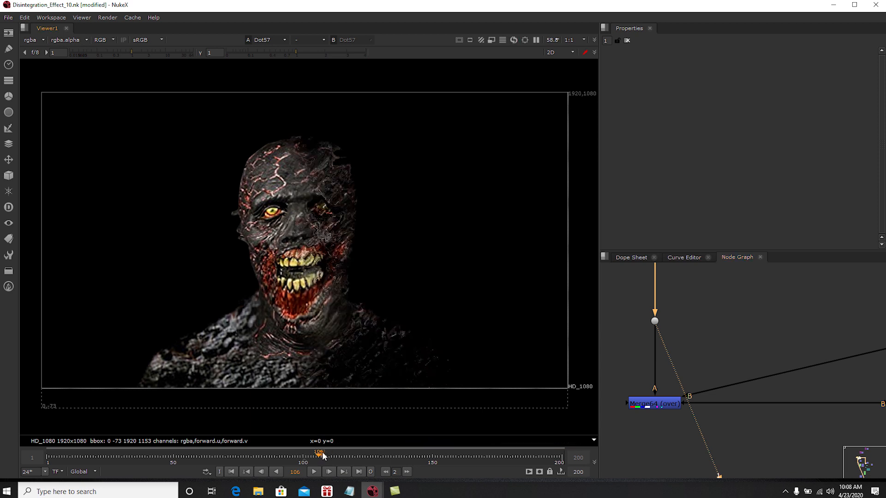
- Assign Dot57 to the second viewer input and alternate between it and Merge64 at frame 106 to compare them
left_click(651, 403)
key("1")
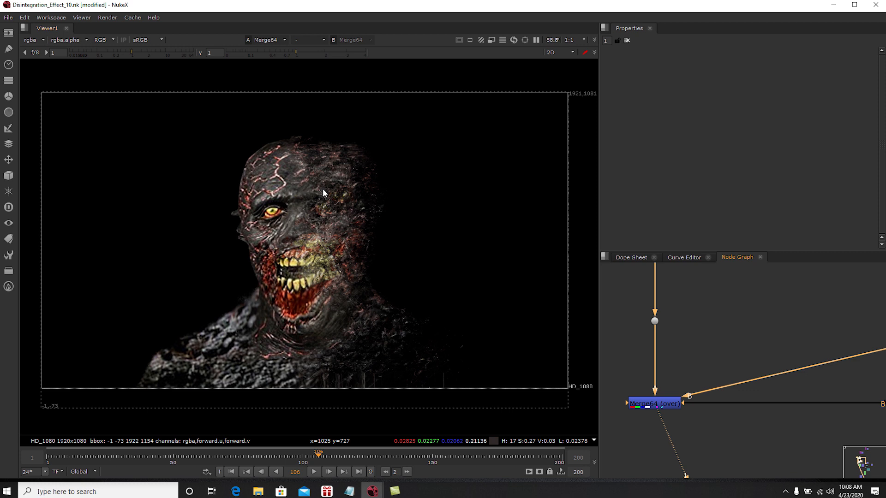
left_click_drag(682, 301, 640, 330)
key("2")
key("2")
key("1")
key("2")
key("1")
key("2")
key("1")
key("2")
key("1")
key("2")
key("1")
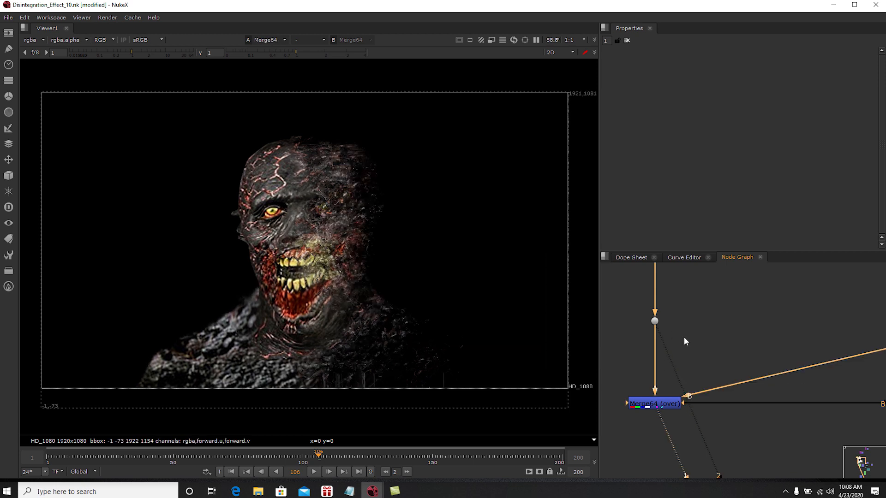
- Display the Glow2 output downstream of Merge64 and open the Roto15 settings to examine the shape limiting the glow
scroll(747, 402, "down", 2)
middle_click_drag(759, 403, 719, 392)
scroll(766, 390, "down", 3)
middle_click_drag(821, 384, 718, 361)
scroll(762, 369, "down", 1)
middle_click_drag(879, 366, 729, 370)
scroll(729, 370, "up", 2)
scroll(729, 370, "up", 2)
left_click(840, 374)
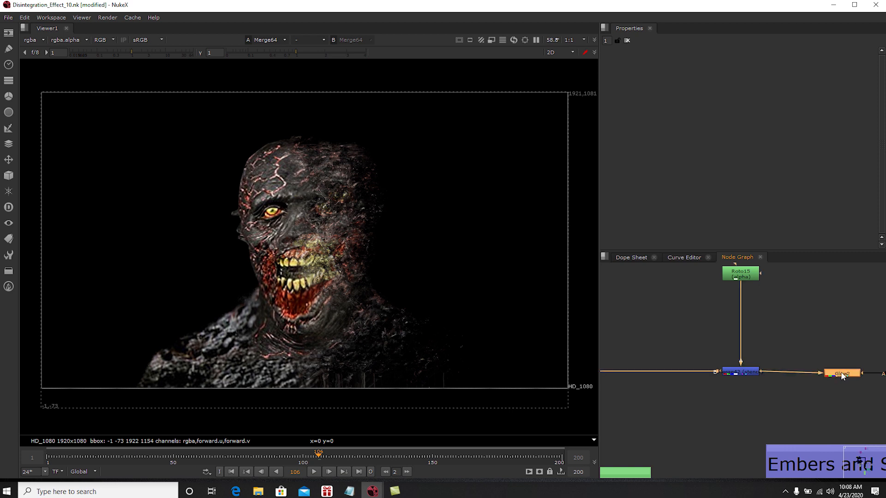
key("1")
double_click(740, 276)
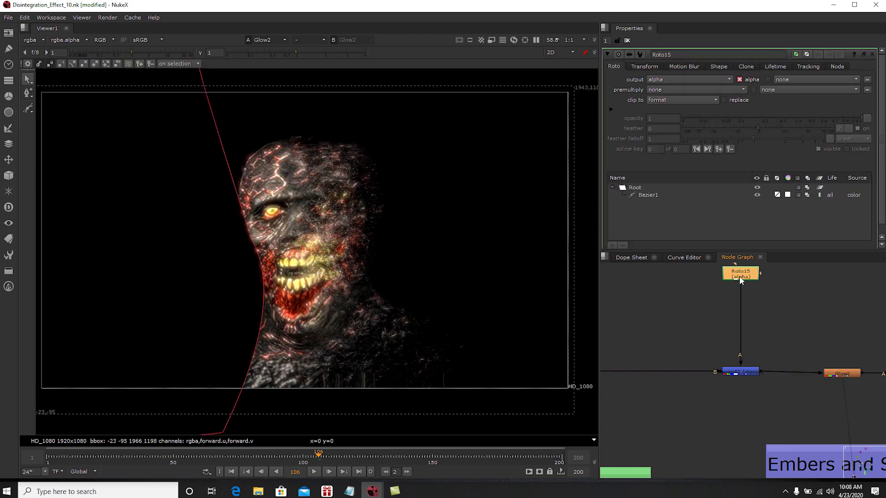
- Examine the full outline of the Roto15 shape around the burnt skin face and beyond the frame
middle_click_drag(762, 372, 736, 376)
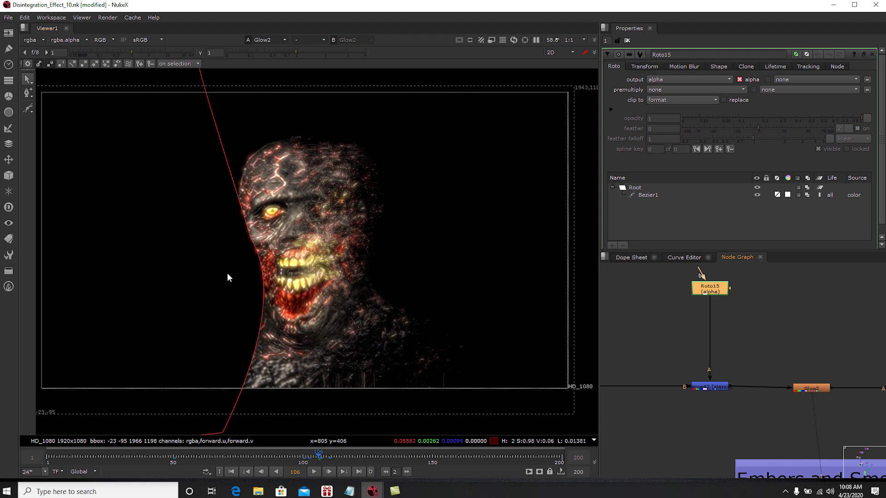
middle_click_drag(267, 148, 298, 179)
scroll(298, 179, "down", 3)
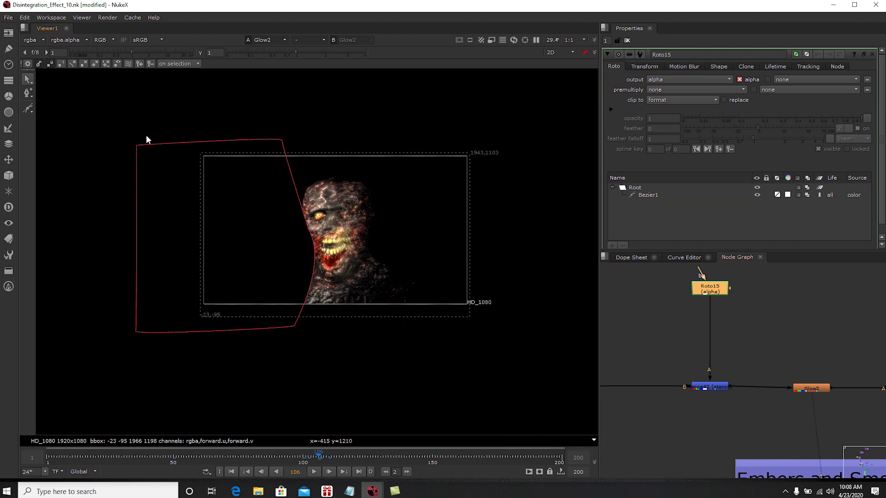
scroll(351, 229, "up", 3)
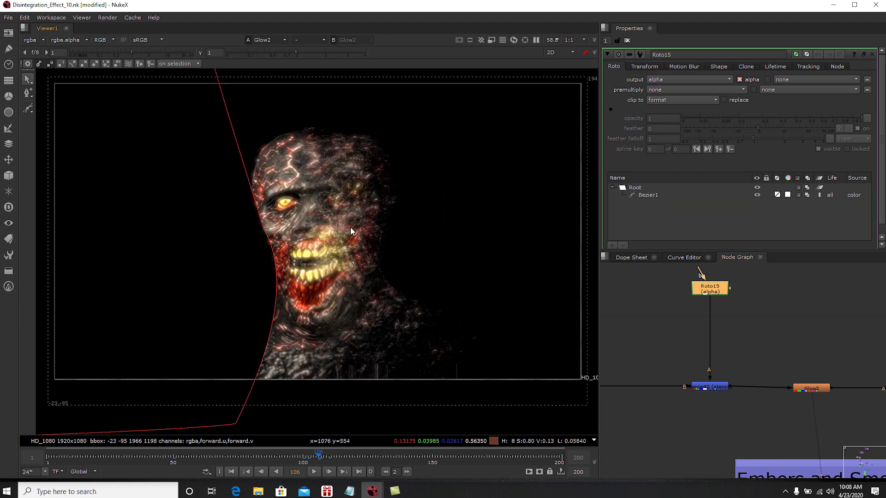
- Display the Glow2 output again and close the Roto15 settings
middle_click_drag(752, 353, 716, 341)
left_click(774, 381)
key("1")
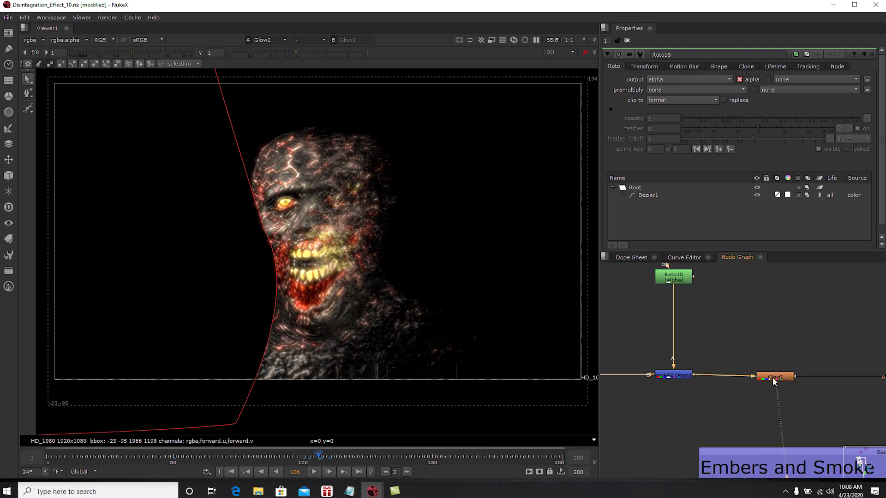
left_click(627, 41)
- Follow the nodes downstream of Glow2 and display the Merge31 output to examine the burnt skin combined with the other layers
middle_click_drag(718, 328, 689, 330)
scroll(690, 329, "down", 2)
scroll(824, 368, "down", 1)
middle_click_drag(824, 368, 678, 318)
middle_click_drag(765, 326, 694, 330)
scroll(807, 317, "up", 1)
left_click(807, 311)
key("1")
- Follow the node tree down past Merge31 and display the Merge3 output to examine the combined disintegrating face
middle_click_drag(784, 438, 757, 370)
scroll(758, 370, "down", 2)
middle_click_drag(785, 458, 743, 346)
middle_click_drag(758, 428, 755, 303)
middle_click_drag(755, 374, 755, 334)
scroll(736, 367, "up", 2)
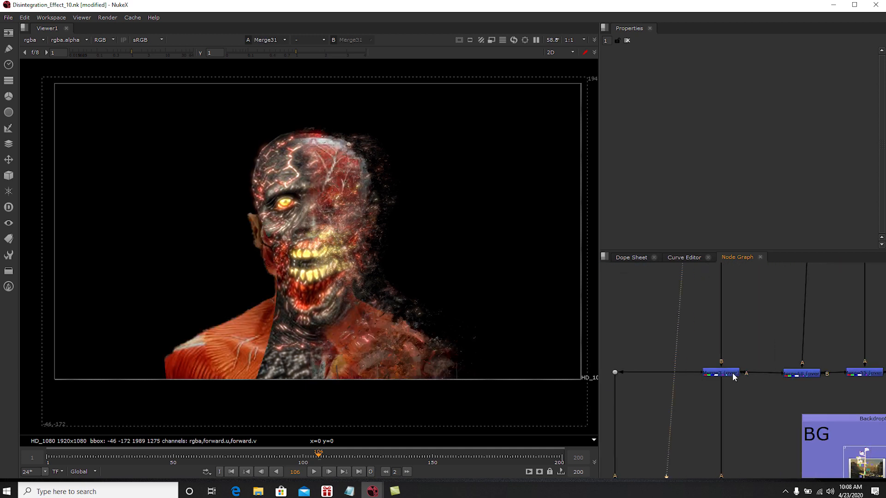
left_click(734, 375)
key("1")
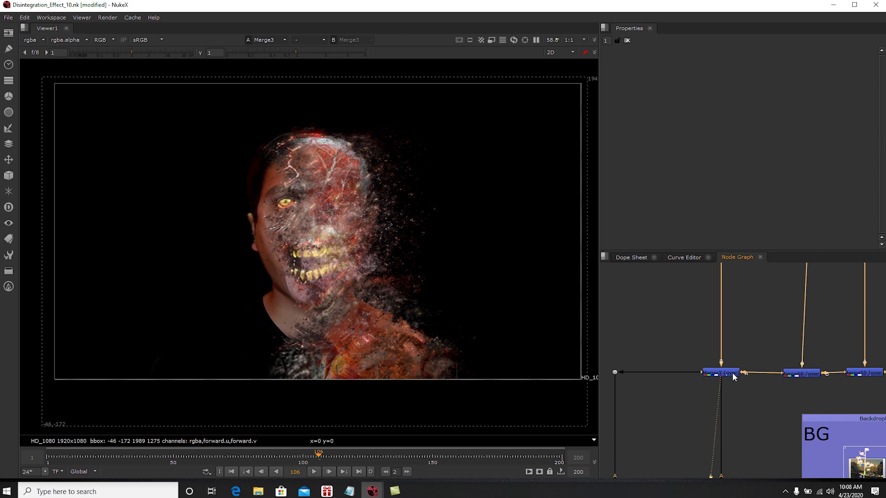
- Find the BG backdrop below Merge3 and display the Read10 RuinCity01.jpg background image
middle_click_drag(735, 377, 710, 322)
scroll(755, 356, "down", 2)
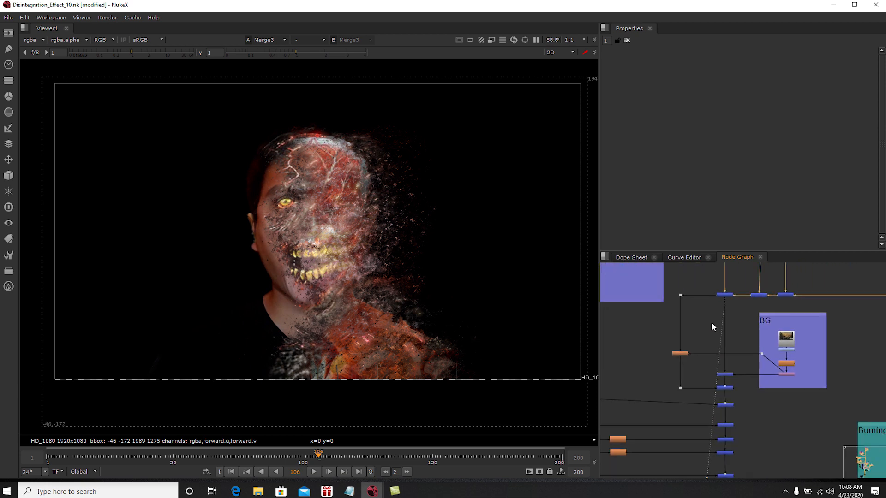
scroll(760, 353, "up", 2)
scroll(762, 358, "up", 4)
left_click(787, 323)
key("1")
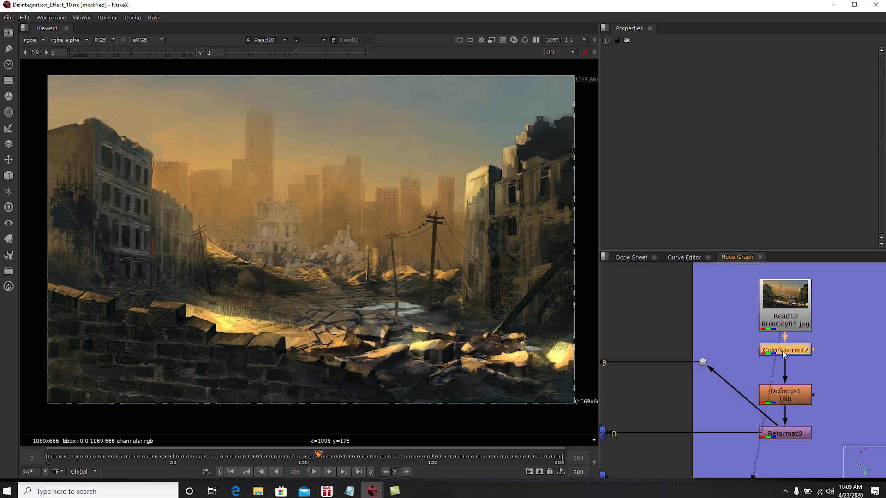
- Display the ColorCorrect7, Defocus1 and Reformat8 outputs in turn to examine how the background is treated
left_click(783, 351)
key("1")
left_click(785, 395)
key("1")
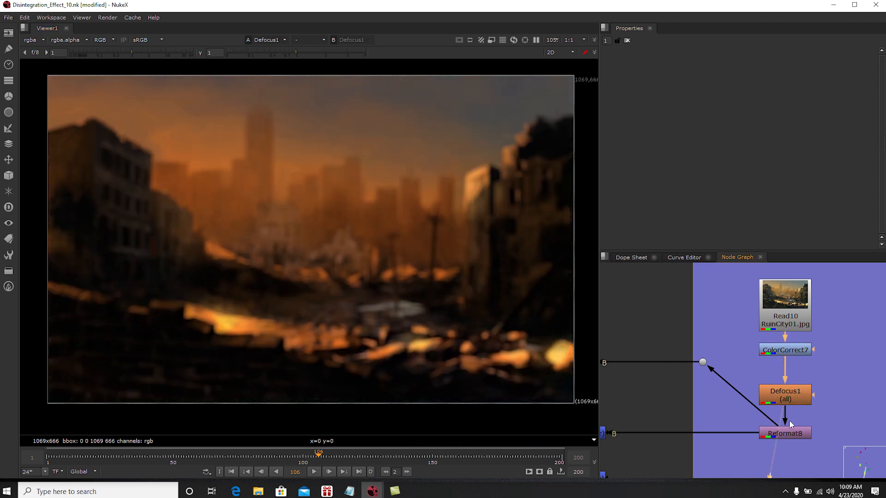
left_click(788, 432)
key("1")
scroll(821, 394, "down", 2)
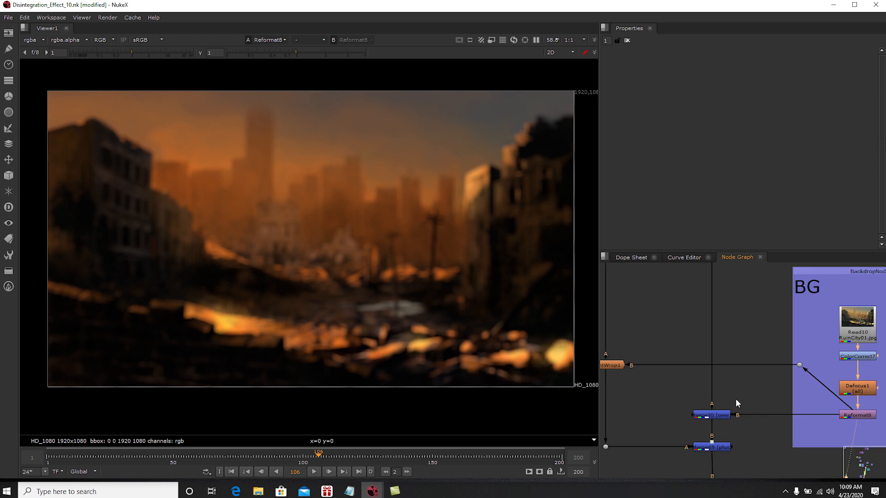
- Display the LightWrap1 output and open its settings to examine how the background light wraps around the figure
middle_click_drag(735, 403, 763, 402)
left_click(747, 414)
left_click(644, 365)
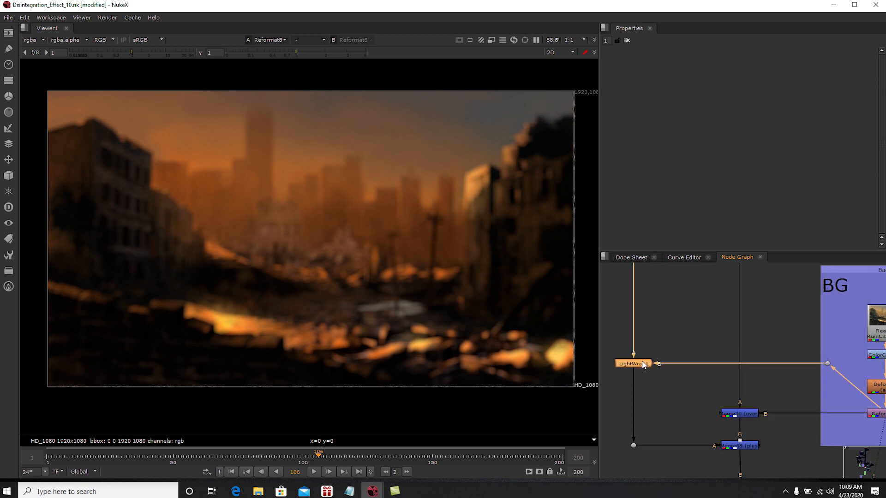
key("1")
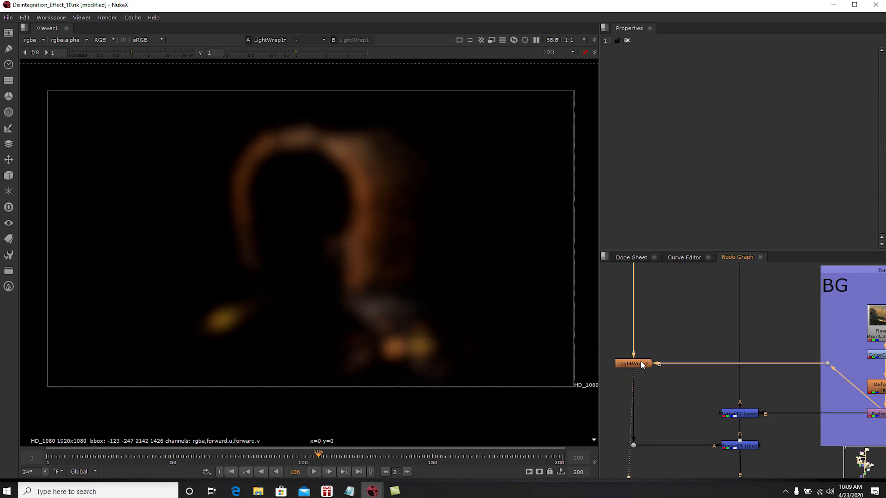
double_click(641, 364)
- Inspect the background dot and Dot51 face feeding LightWrap1, then display the LightWrap1 output again to compare
left_click(827, 363)
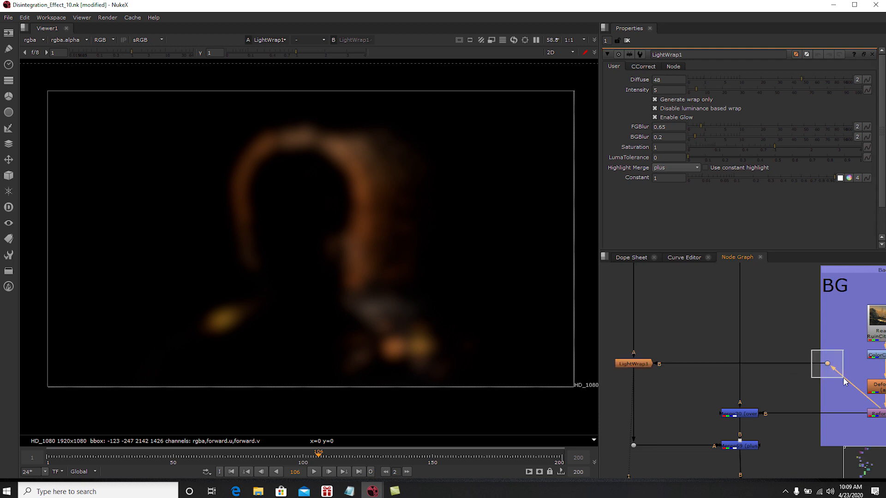
key("1")
middle_click_drag(671, 309, 645, 277)
left_click(668, 315)
key("1")
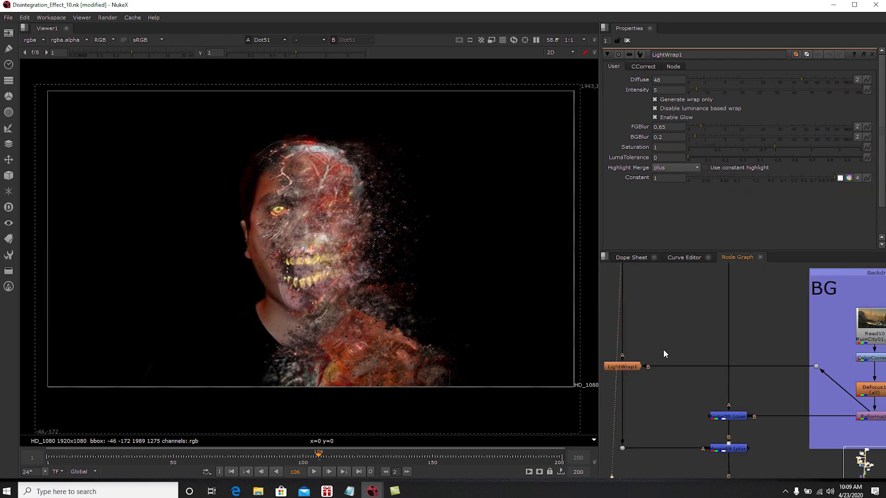
left_click(636, 367)
key("1")
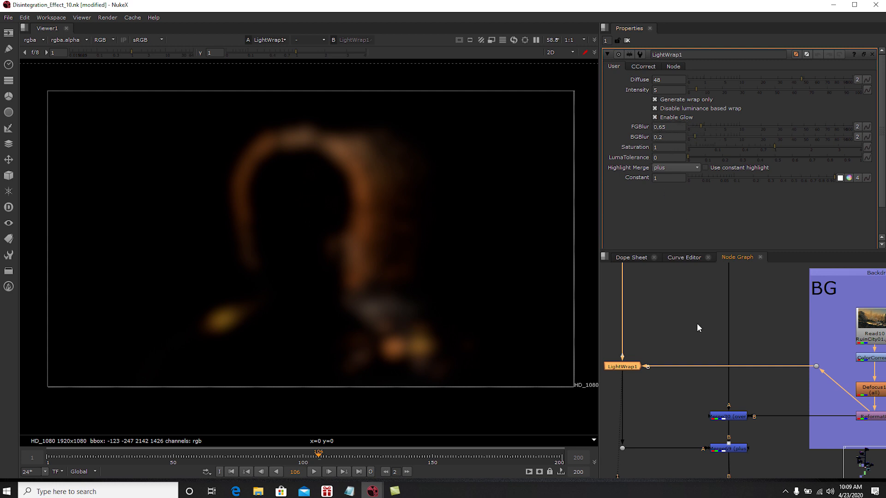
- View the output of the Merge30 node that combines the figure with the blurred city background
middle_click_drag(684, 389, 704, 370)
left_click(742, 392)
key("1")
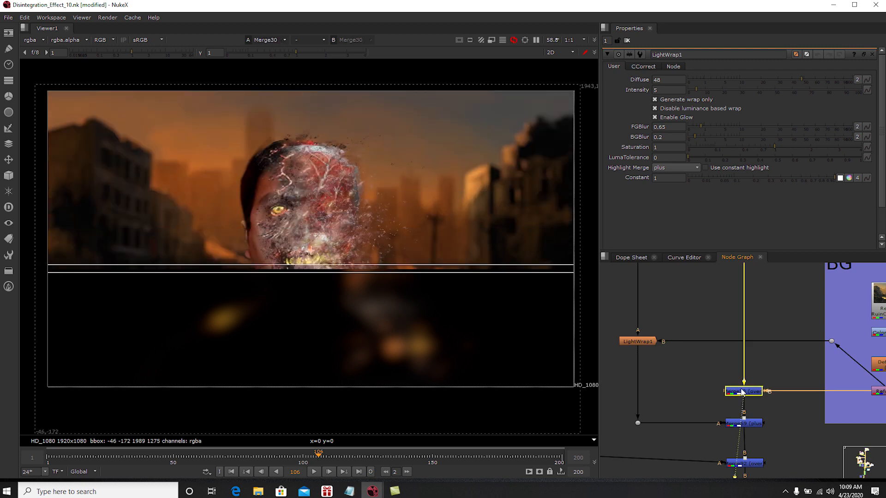
left_click(746, 395)
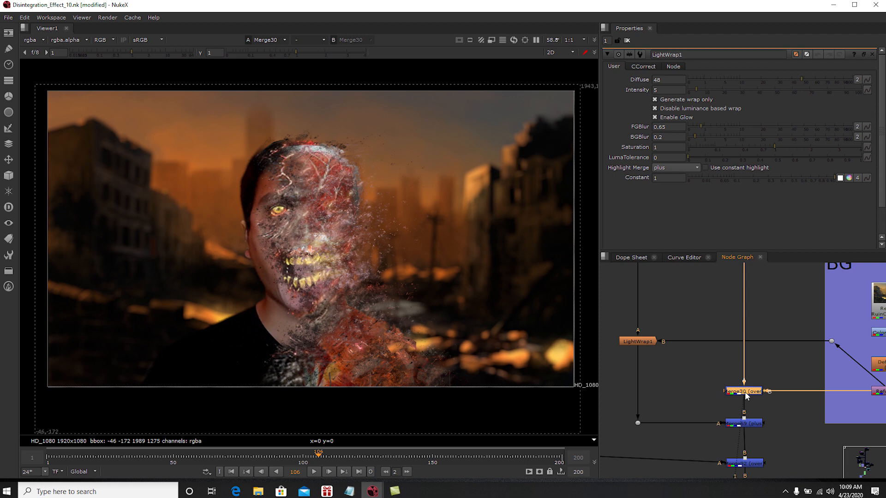
key("1")
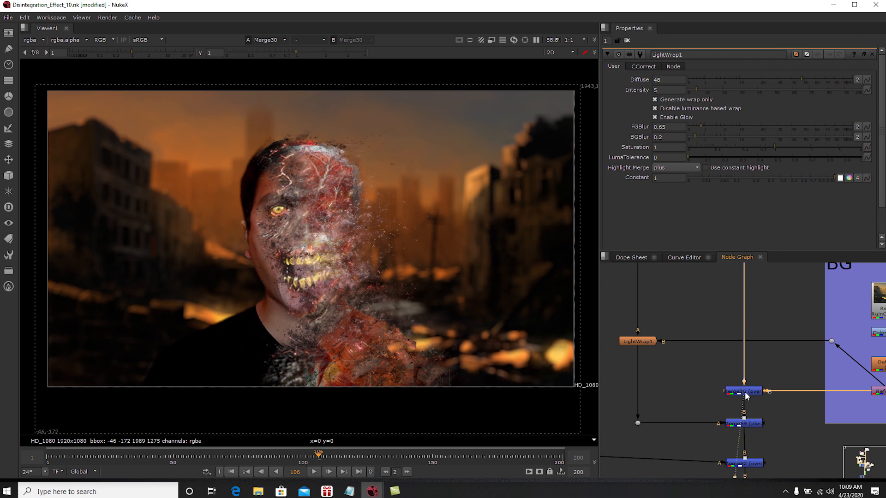
- Compare the composite without and with the light wrap by alternating the viewer between Merge30 and Merge69
middle_click_drag(750, 398, 734, 387)
left_click(735, 403)
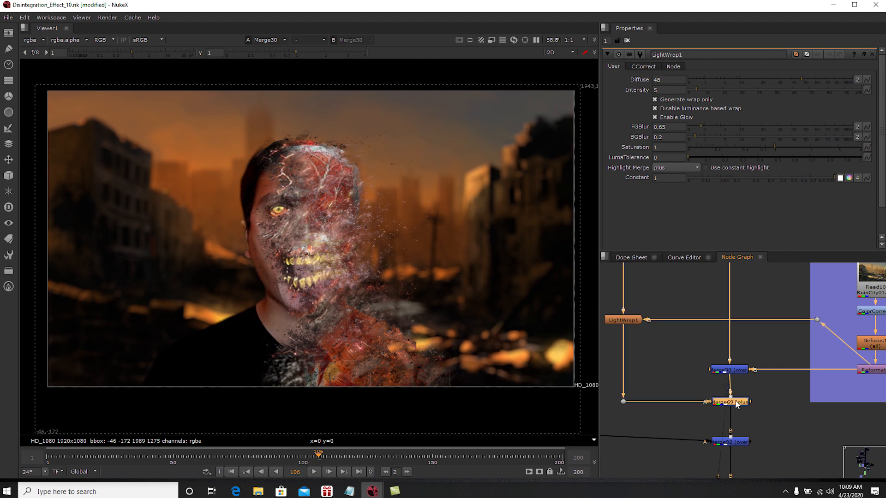
scroll(336, 248, "up", 1)
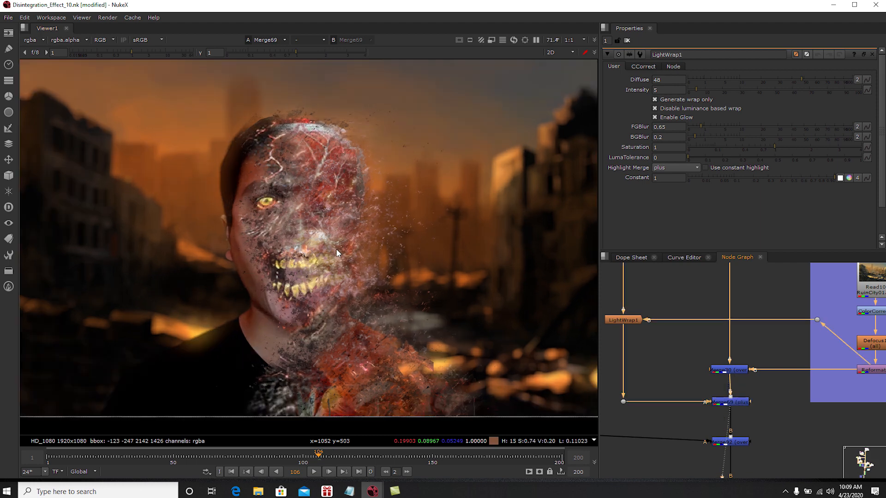
left_click(723, 372)
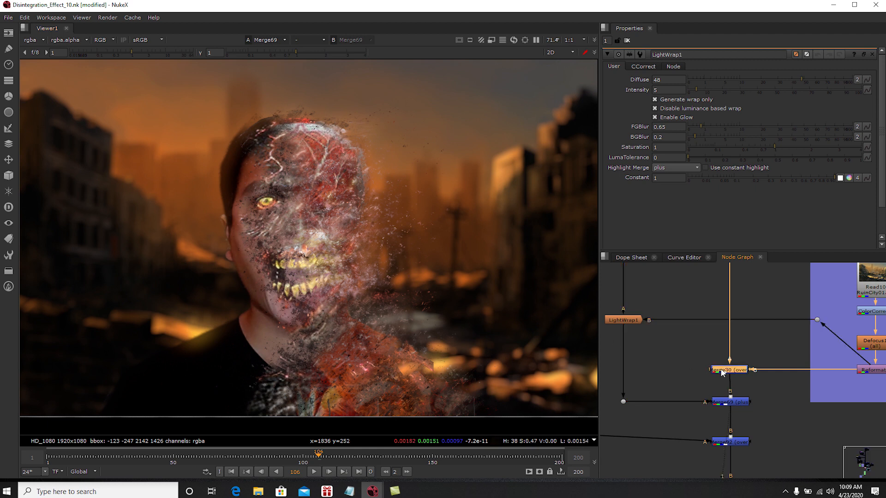
key("1")
key("2")
key("1")
key("2")
key("1")
key("2")
key("1")
key("2")
key("1")
key("2")
key("1")
key("1")
key("2")
- Select the merge node directly below the light wrap merge and examine the full composite frame
middle_click_drag(763, 427, 782, 352)
scroll(763, 387, "down", 2)
middle_click_drag(741, 377, 820, 411)
scroll(820, 410, "down", 2)
left_click(830, 410)
middle_click_drag(777, 386, 790, 398)
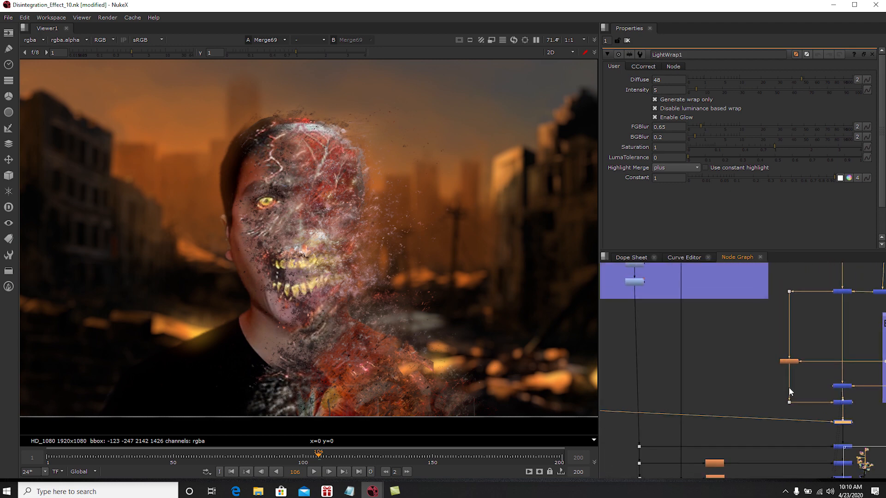
scroll(364, 332, "down", 1)
middle_click_drag(369, 326, 356, 328)
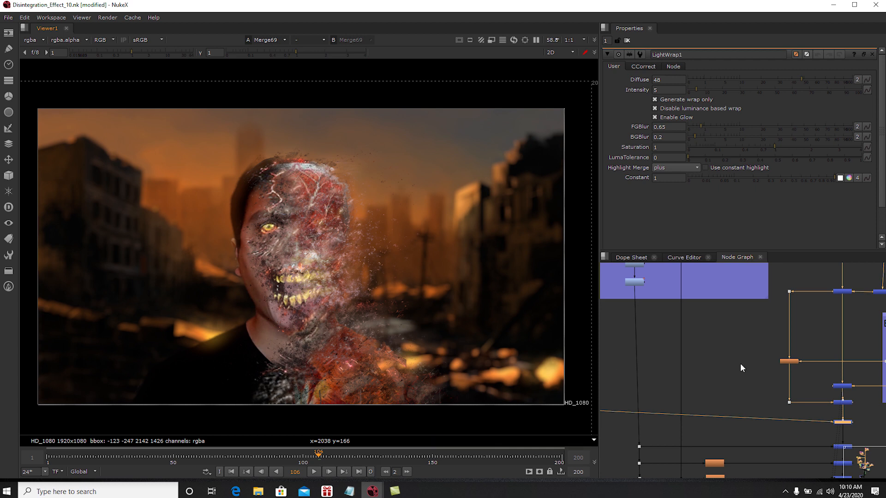
- Locate the Embers and Smoke group in the node graph and find its ParticleEmitter1 node
scroll(785, 386, "down", 2)
scroll(786, 386, "down", 1)
middle_click_drag(746, 362, 812, 421)
scroll(785, 406, "down", 1)
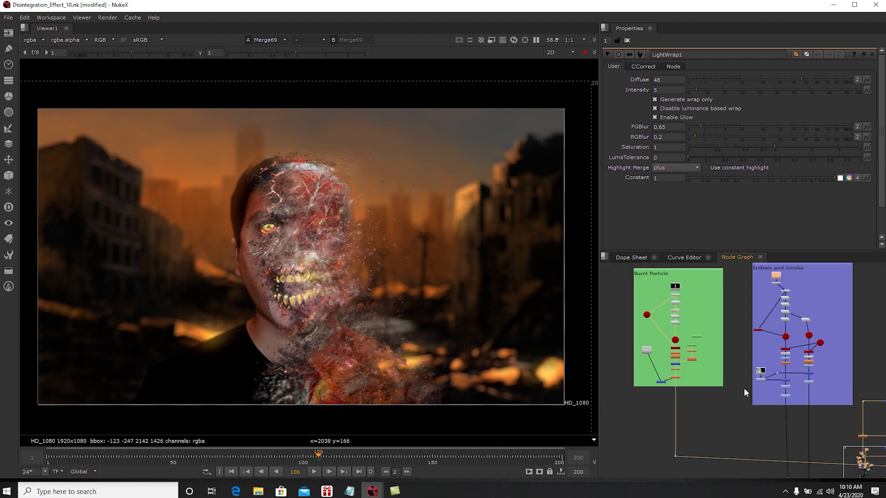
middle_click_drag(685, 301, 699, 336)
scroll(709, 342, "up", 3)
scroll(710, 346, "down", 2)
scroll(783, 346, "up", 2)
middle_click_drag(767, 296, 735, 323)
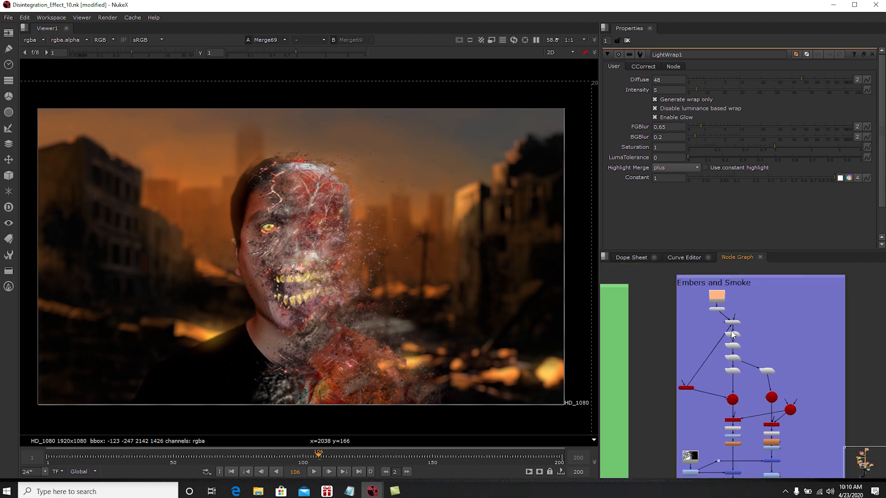
scroll(735, 322, "up", 6)
scroll(735, 327, "up", 2)
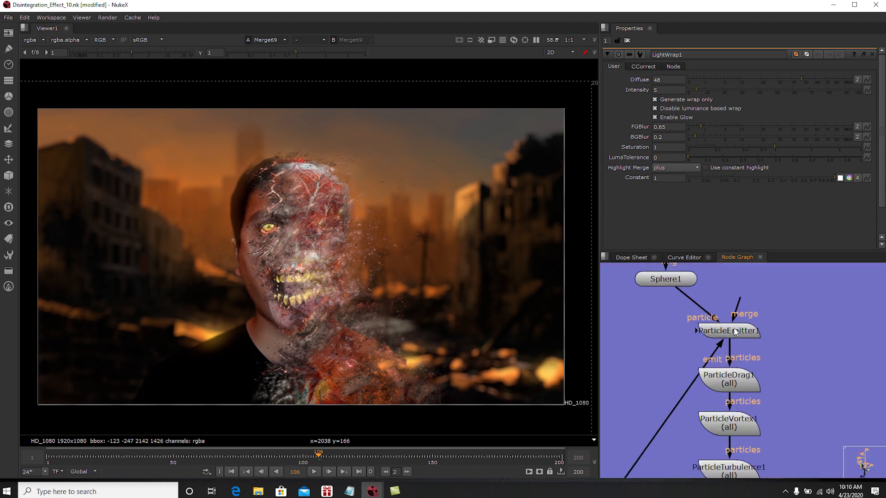
- Open the ParticleEmitter1 settings and examine its emitted particles in the 3D viewer from a lower angle
double_click(738, 332)
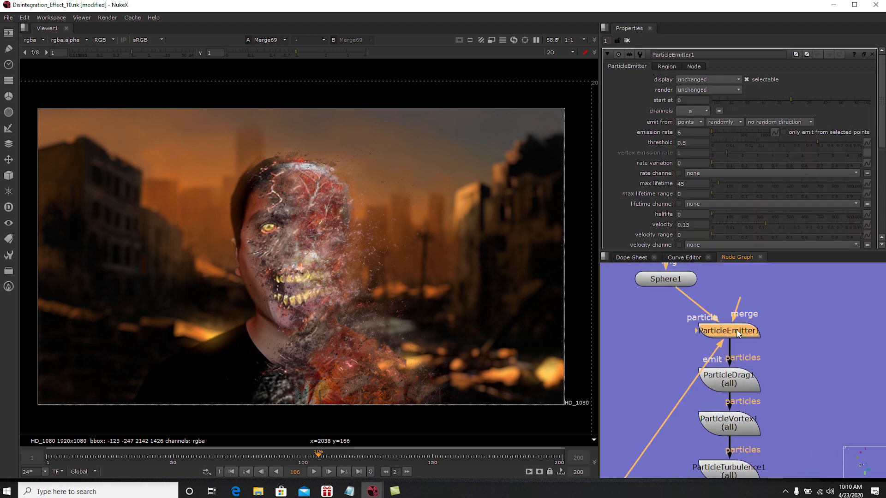
key("1")
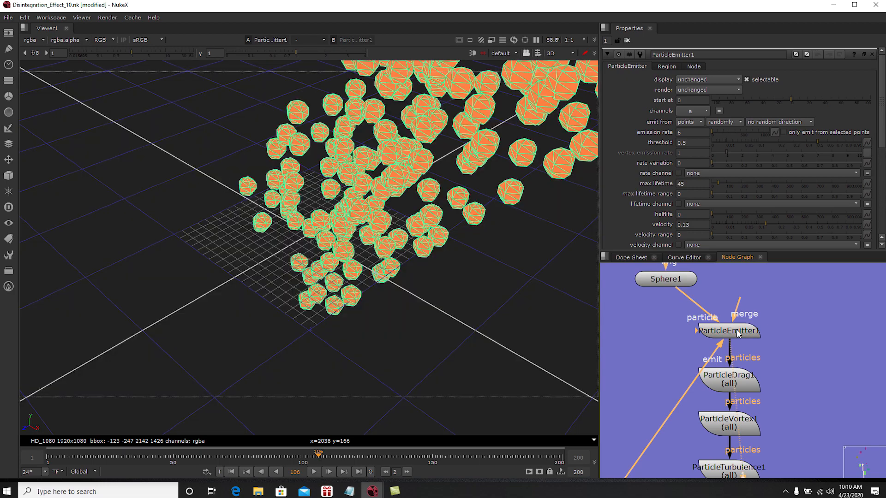
left_click_drag(490, 339, 505, 309, "ctrl")
scroll(433, 309, "down", 5)
middle_click_drag(433, 309, 420, 330)
left_click_drag(421, 331, 456, 298, "ctrl")
scroll(445, 303, "up", 5)
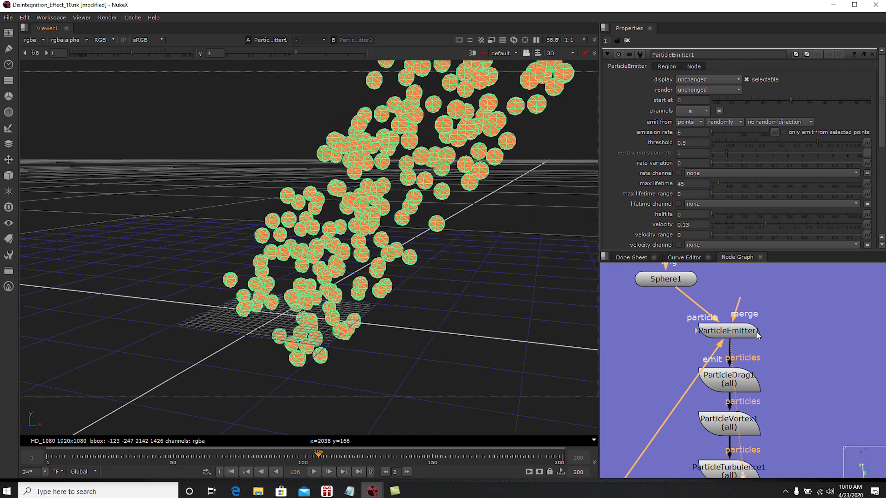
- Review the ParticleEmitter1 settings from emission rate, lifetime and velocity down to the random seed
left_click_drag(885, 143, 885, 139)
scroll(784, 134, "down", 3)
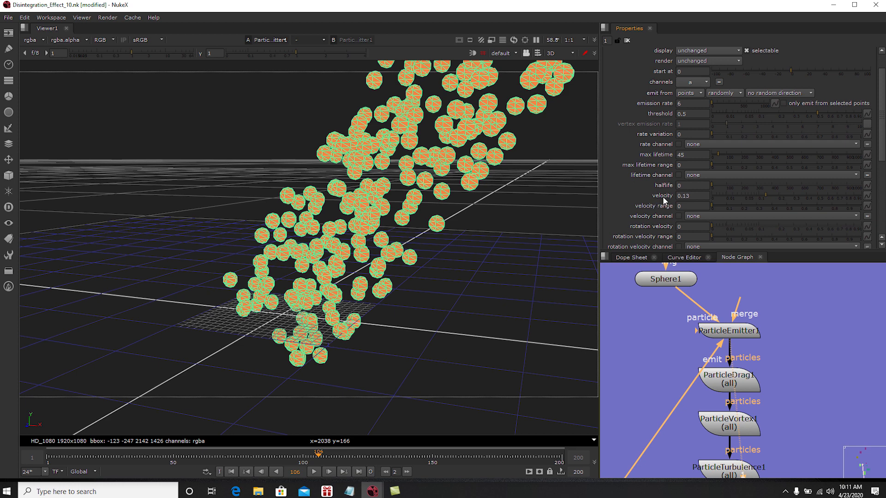
double_click(725, 333)
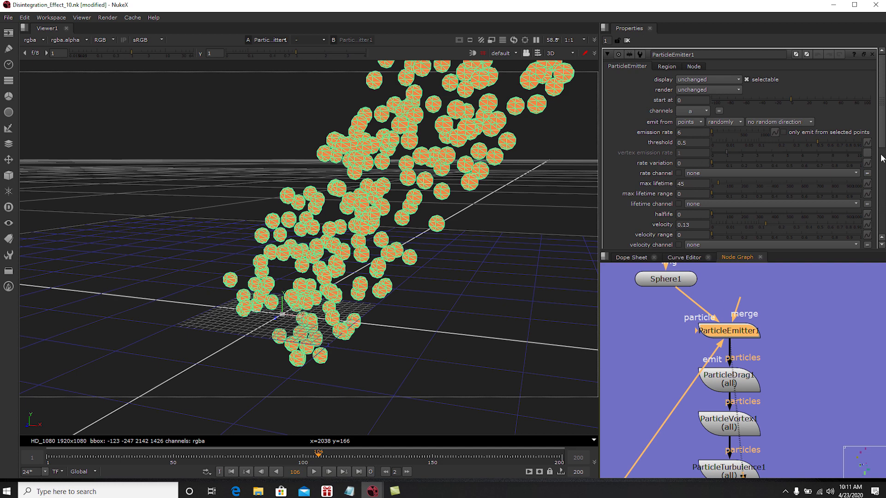
scroll(883, 145, "down", 3)
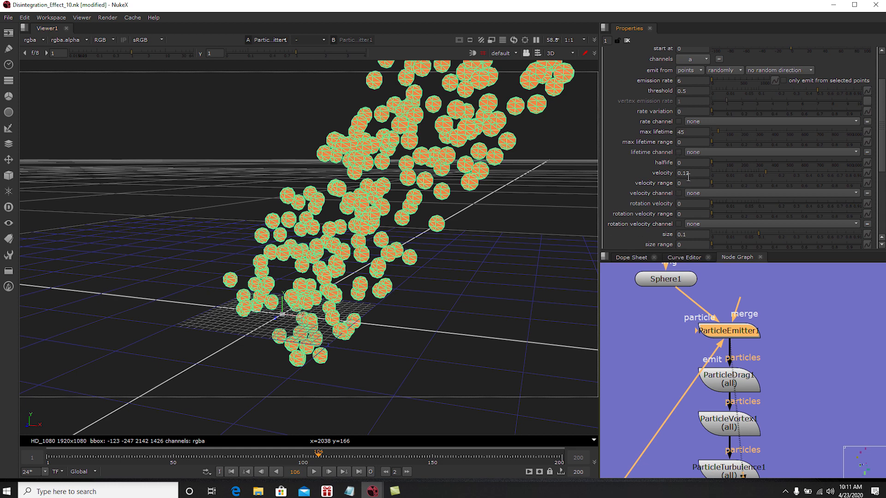
left_click_drag(882, 164, 883, 216)
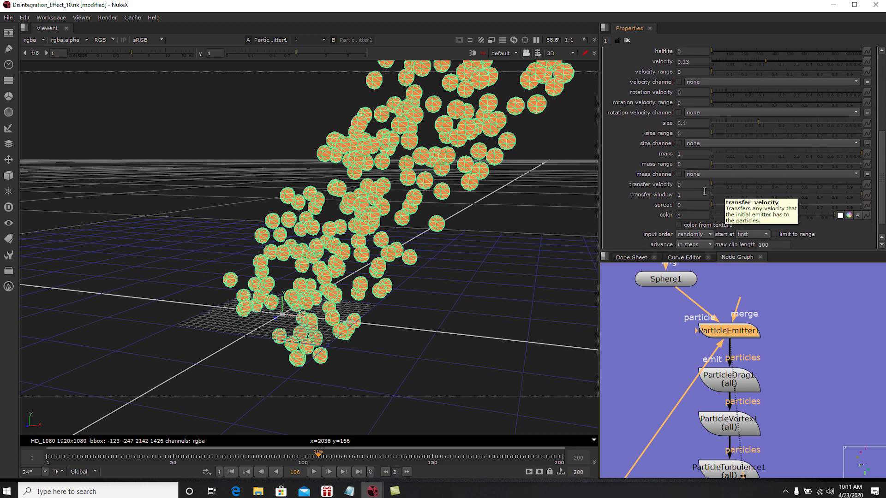
left_click_drag(884, 174, 882, 182)
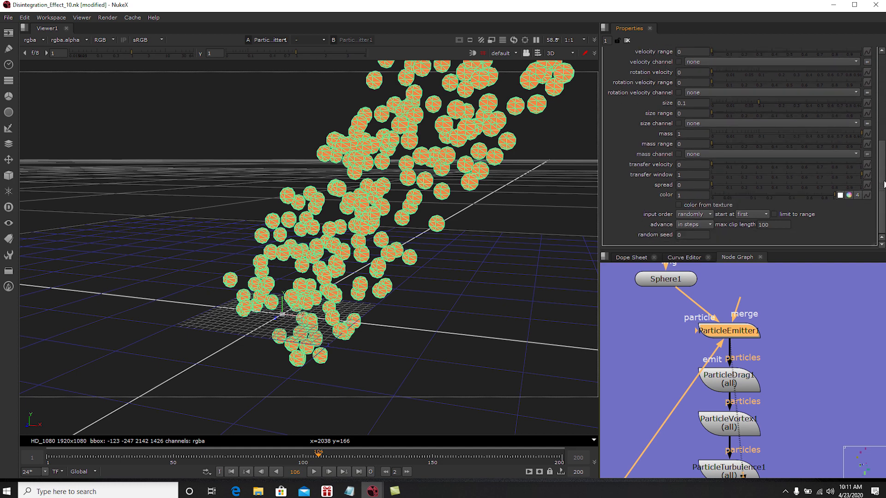
- Open the Sphere1 settings and view the sphere geometry used for the particles
middle_click_drag(787, 323, 803, 384)
double_click(698, 340)
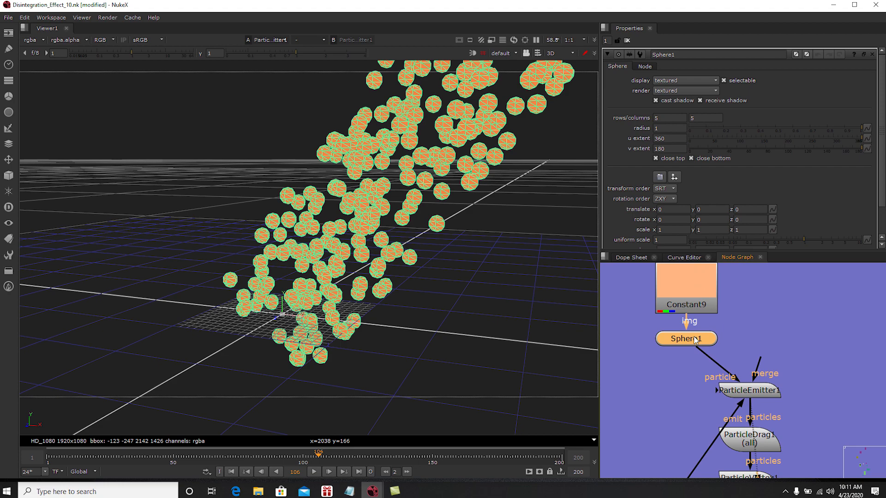
key("1")
left_click_drag(426, 311, 454, 305, "ctrl")
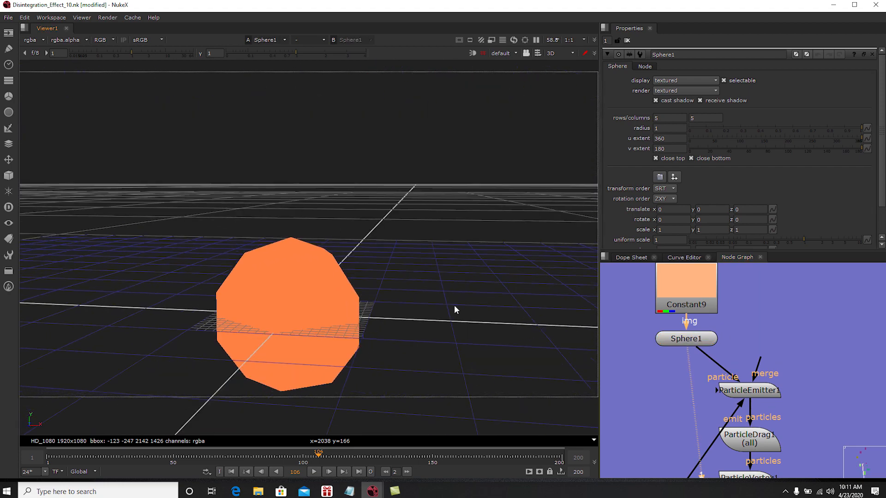
- Offset Constant9 slightly to the left above Sphere1 and check its colour settings
left_click_drag(692, 302, 669, 315)
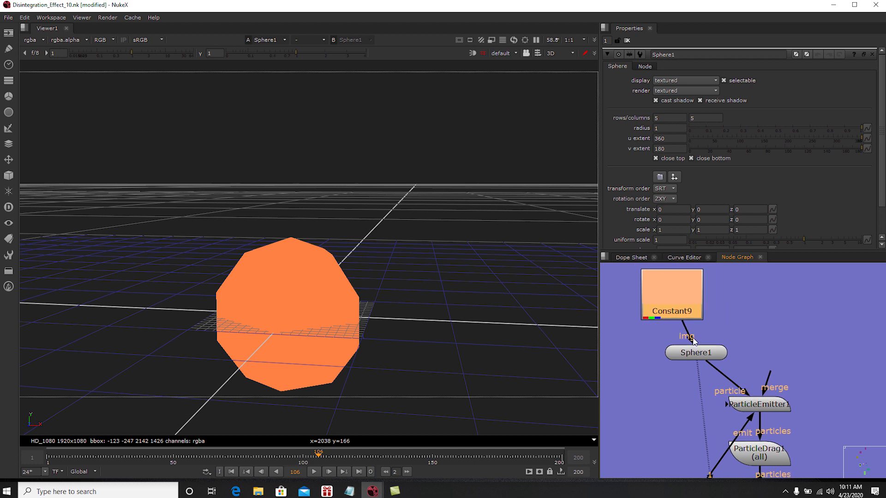
double_click(683, 300)
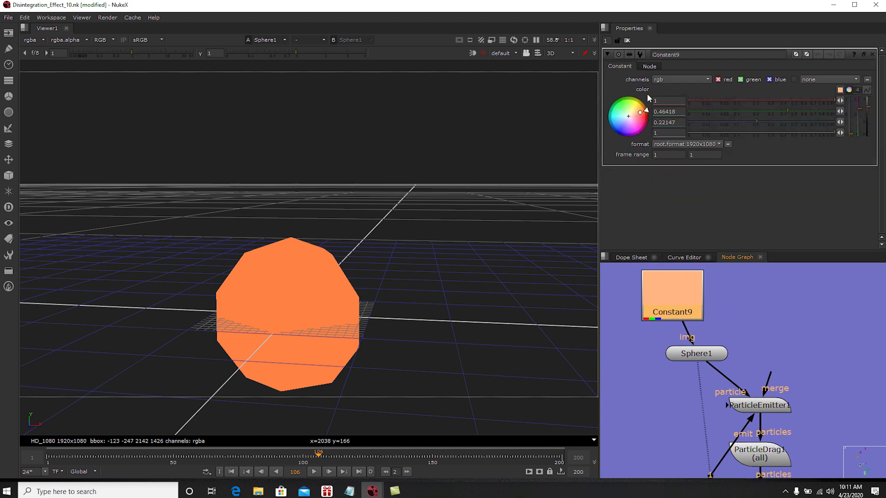
left_click(627, 40)
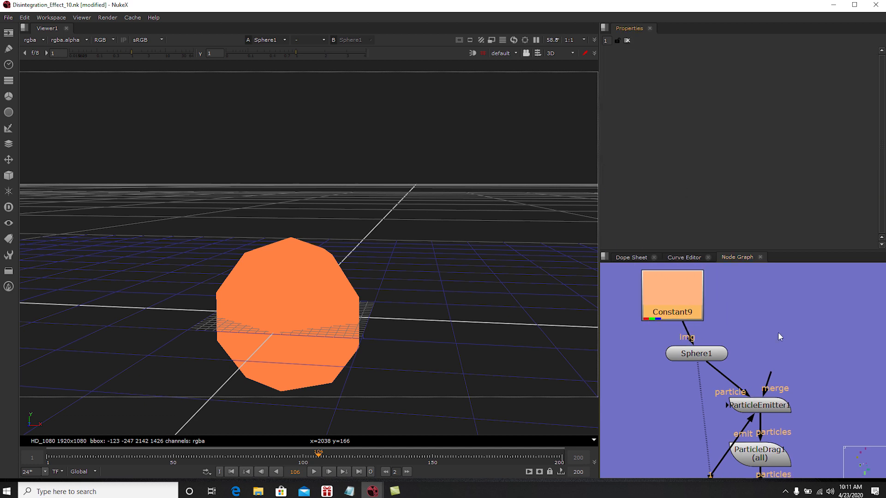
- Display ParticleEmitter1 and temporarily disconnect Sphere1 from its particle input to compare the default particles, reconnecting it after the comparison
middle_click_drag(738, 390, 719, 331)
left_click(687, 297)
mouse_move(691, 306)
left_mouse_down()
mouse_move(734, 270)
mouse_move(711, 295)
mouse_move(716, 315)
mouse_move(682, 296)
left_mouse_up()
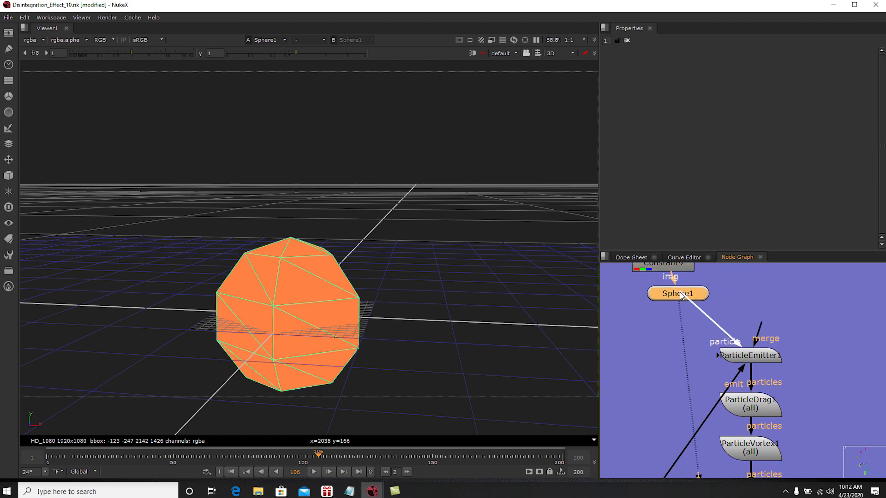
left_click(755, 357)
key("1")
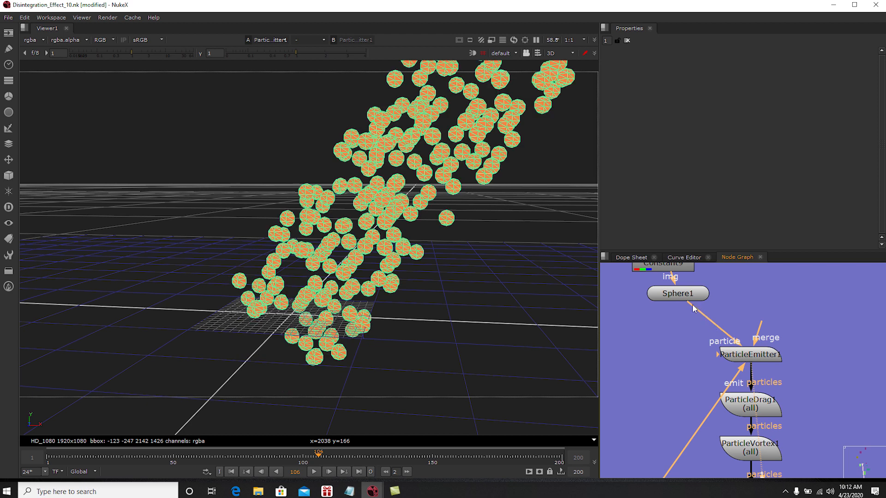
left_click_drag(694, 309, 755, 294)
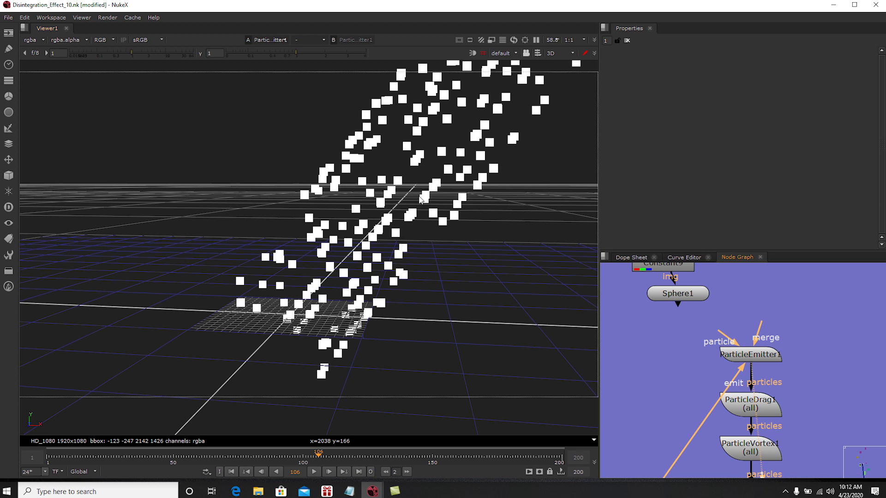
left_click_drag(721, 333, 685, 294)
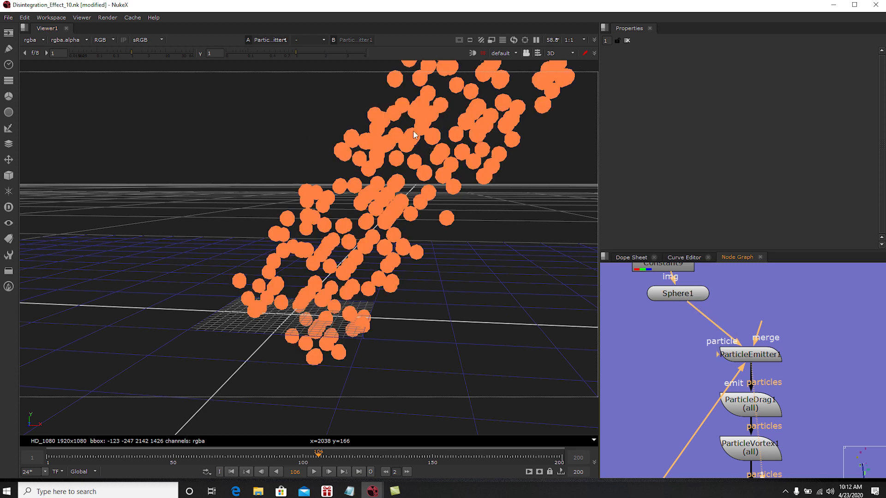
- View the ParticleDrag1 output and open its settings to examine the drag applied to the particles
middle_click_drag(774, 354, 746, 324)
scroll(747, 356, "up", 2)
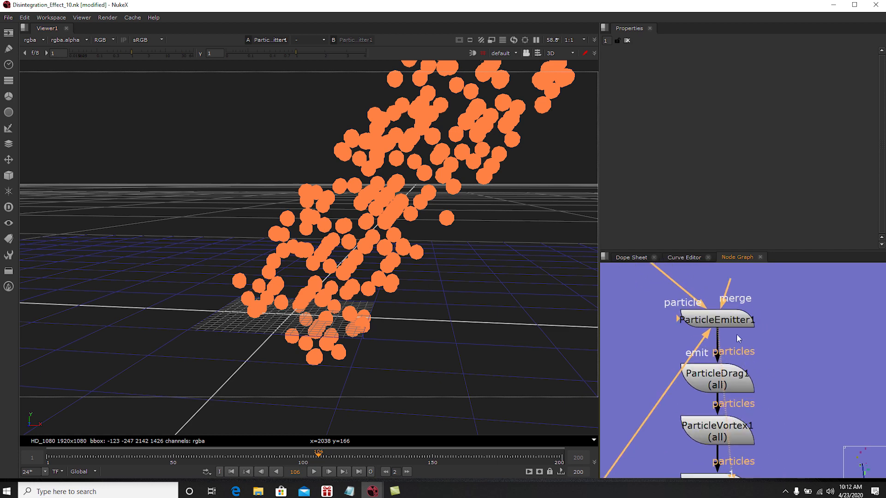
left_click(732, 323)
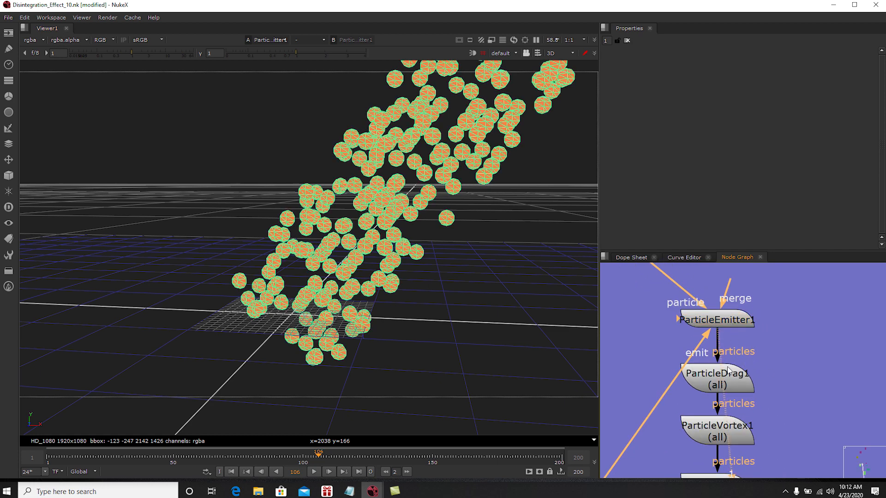
left_click(730, 383)
key("1")
double_click(731, 384)
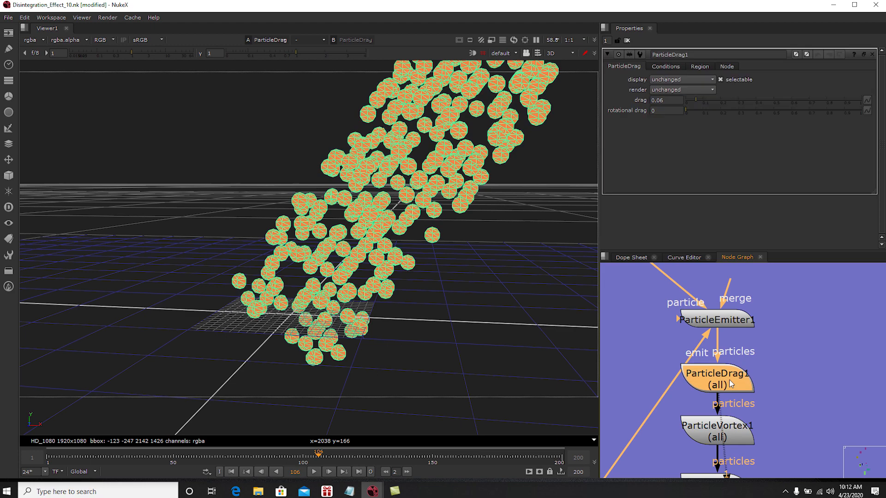
- Scrub back to frame 12 and play the particle animation with ParticleDrag1 applied, stopping at frame 103
middle_click_drag(486, 263, 467, 291)
mouse_move(466, 287)
left_mouse_down("ctrl")
mouse_move(475, 278)
mouse_move(465, 279)
left_mouse_up("ctrl")
scroll(457, 291, "down", 2)
left_click_drag(300, 456, 75, 455)
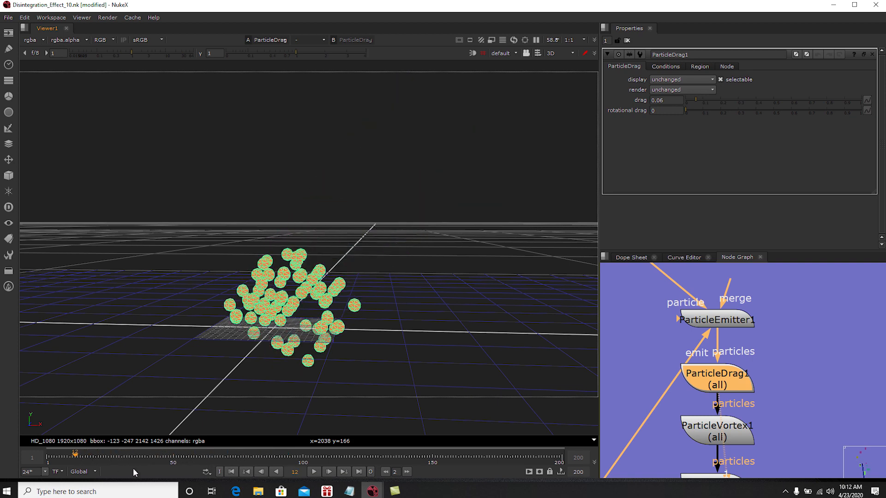
left_click(317, 473)
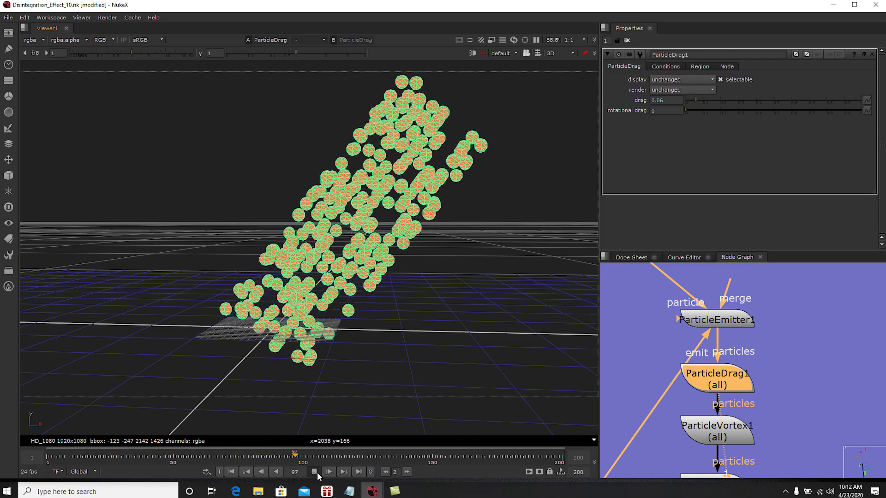
left_click(317, 472)
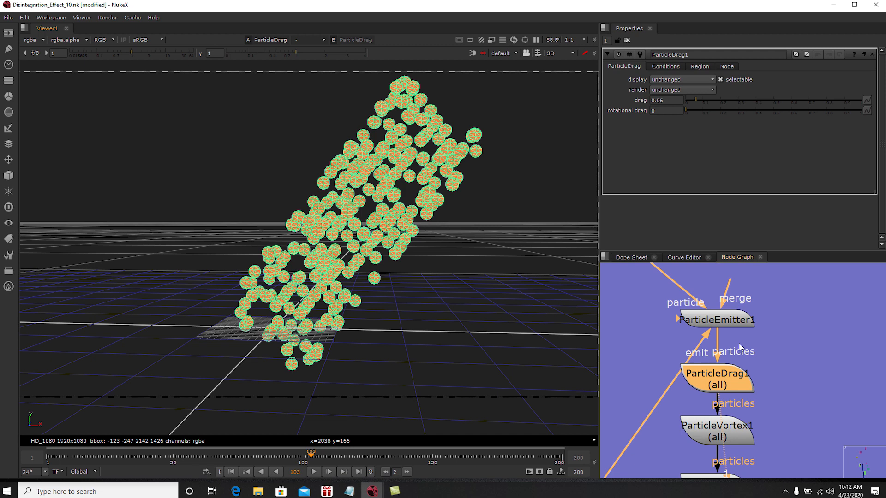
- Display the ParticleEmitter1 output and play it from the first frame, stopping at frame 72
left_click(732, 323)
key("1")
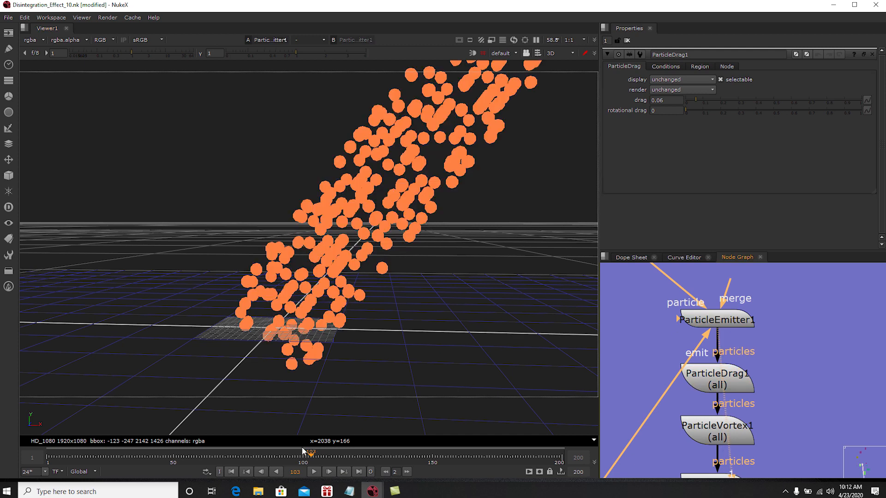
left_click(232, 472)
left_click(313, 472)
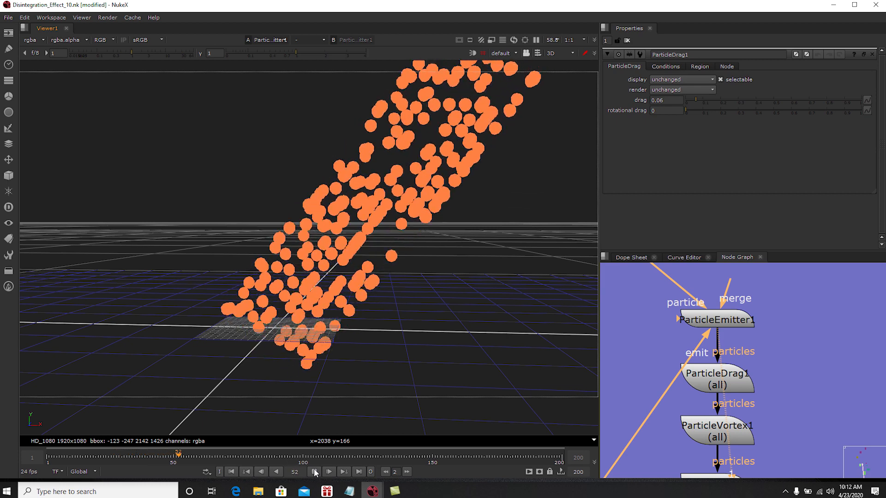
left_click(314, 472)
- Display the ParticleDrag1 output again for comparison and move the timeline to frame 94
left_click(705, 391)
key("1")
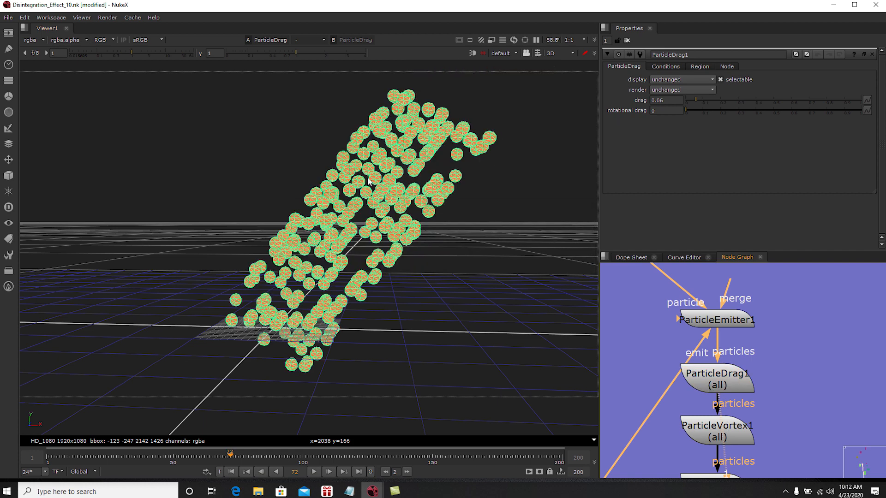
left_click(287, 456)
- Check the conditions of ParticleDrag1, such as probability and age range, and return to its main drag settings
middle_click_drag(702, 404, 712, 373)
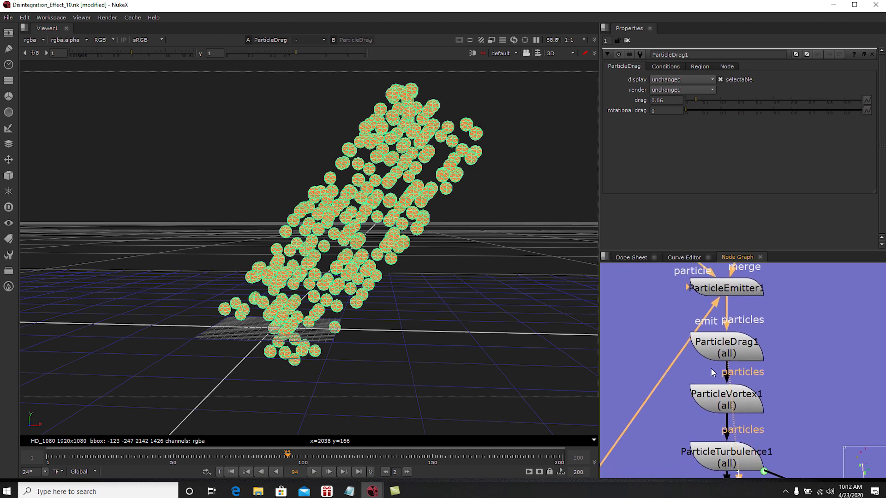
left_click(722, 406)
left_click(721, 340)
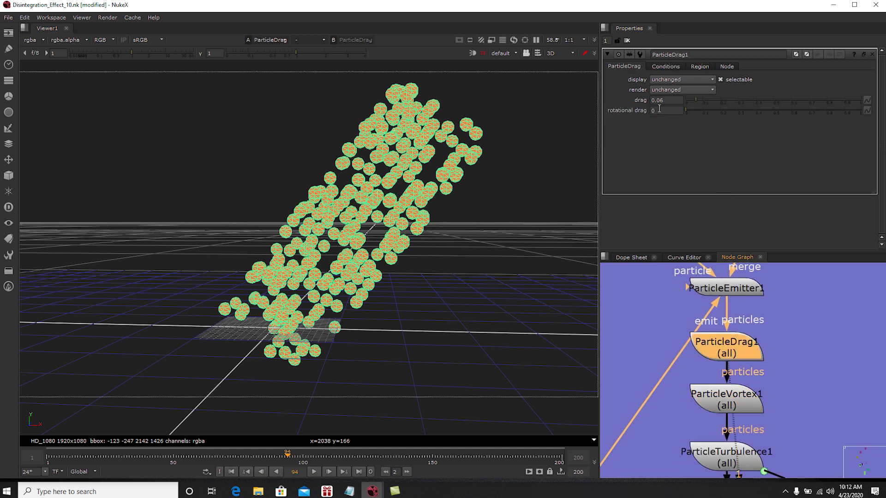
left_click(666, 66)
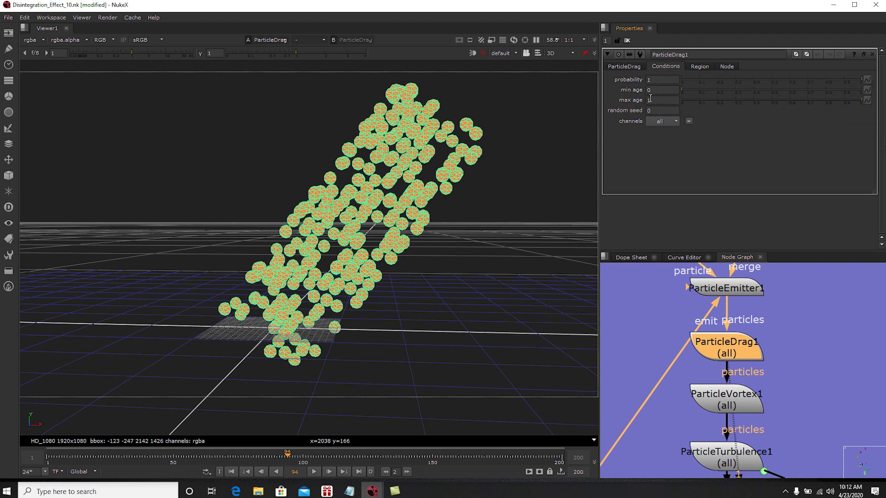
left_click(627, 68)
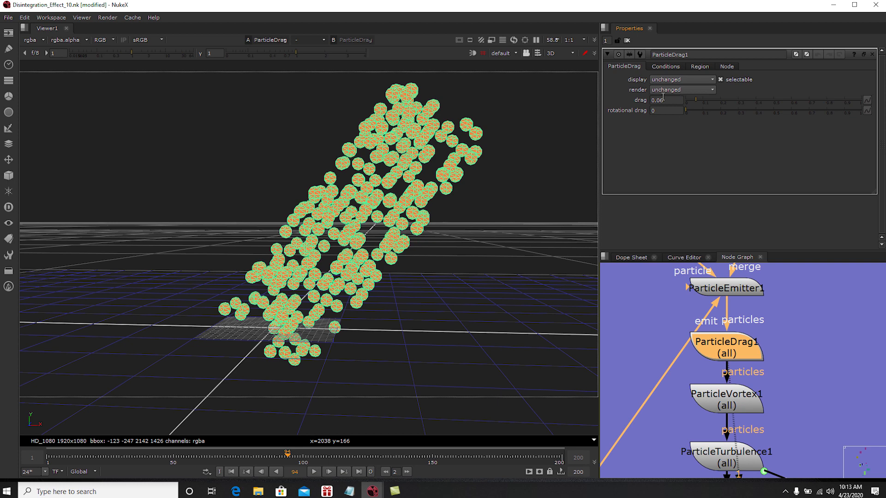
- Display the ParticleVortex1 output and open its settings
left_click(806, 336)
middle_click_drag(739, 400, 757, 340)
left_click(757, 340)
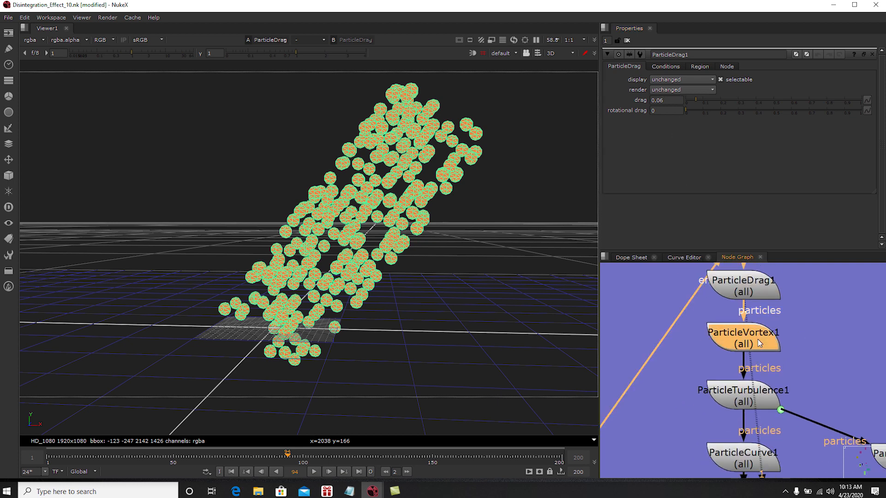
key("1")
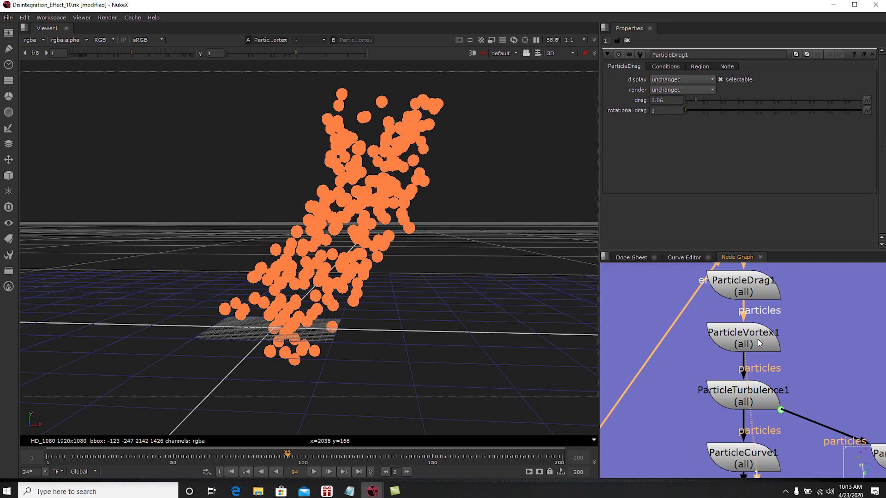
double_click(758, 339)
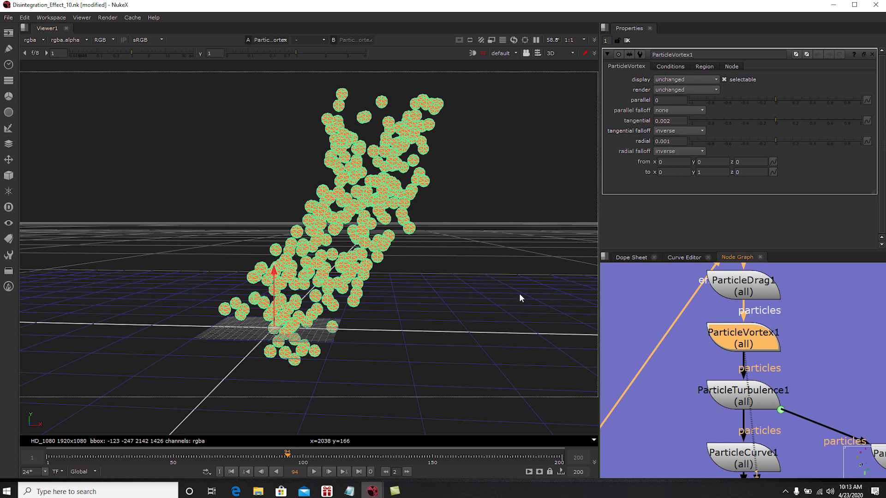
- Examine the tangential and radial values and the conditions of ParticleVortex1, returning to its main settings
left_click(677, 121)
left_click(677, 142)
left_click(672, 67)
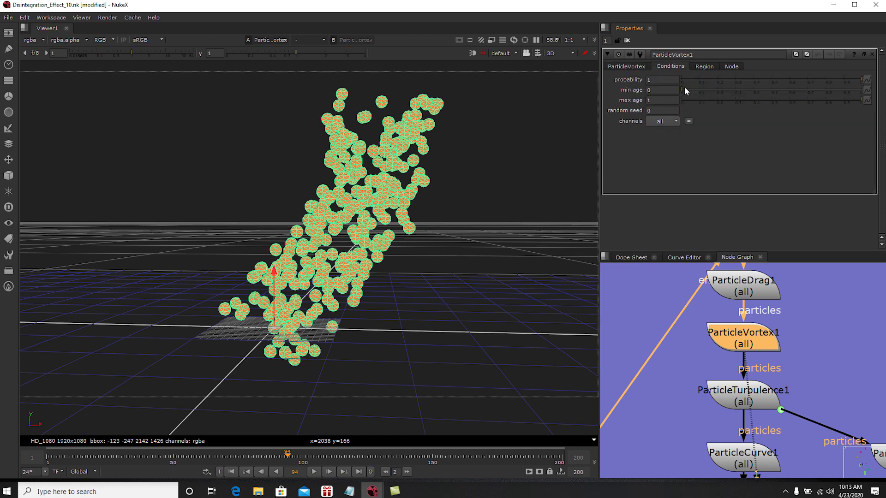
left_click(627, 67)
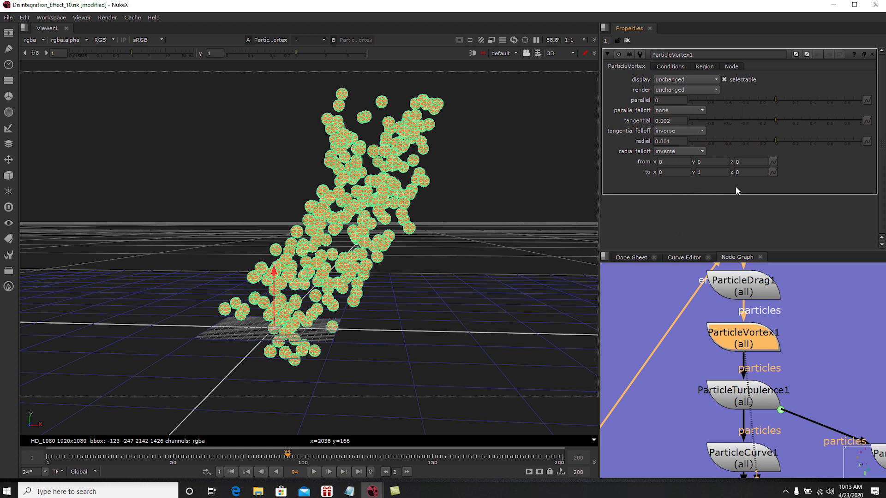
- Display the ParticleTurbulence1 output and open its settings
middle_click_drag(751, 343, 732, 298)
left_click(730, 293)
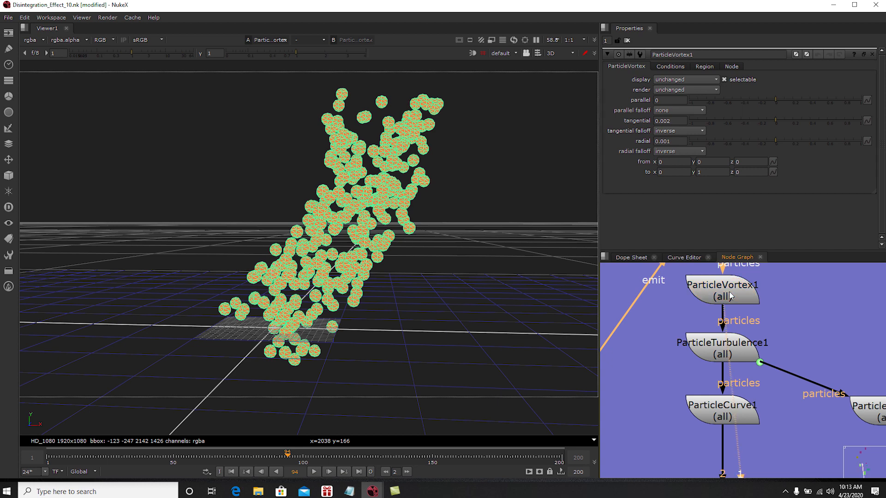
left_click(730, 295)
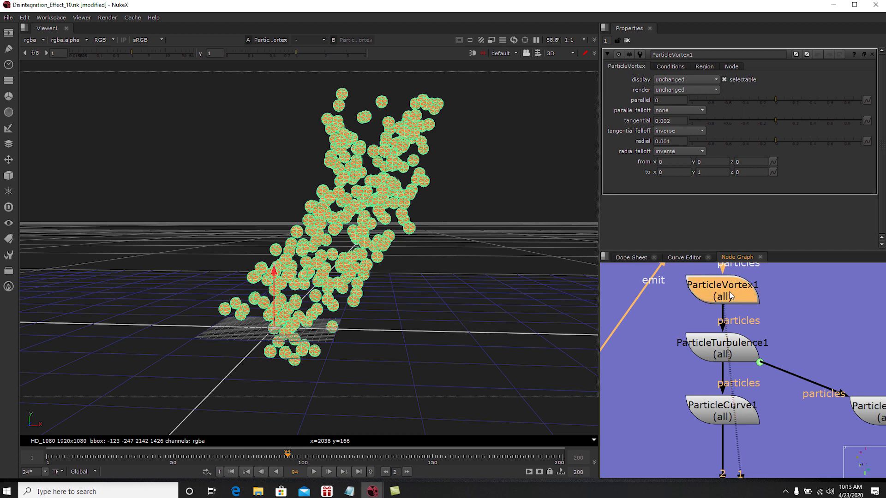
left_click(715, 350)
key("1")
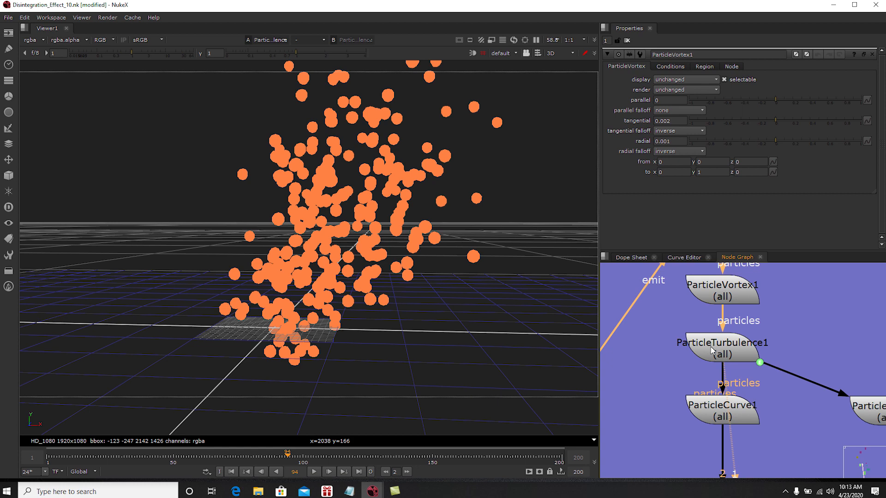
middle_click_drag(713, 350, 684, 360)
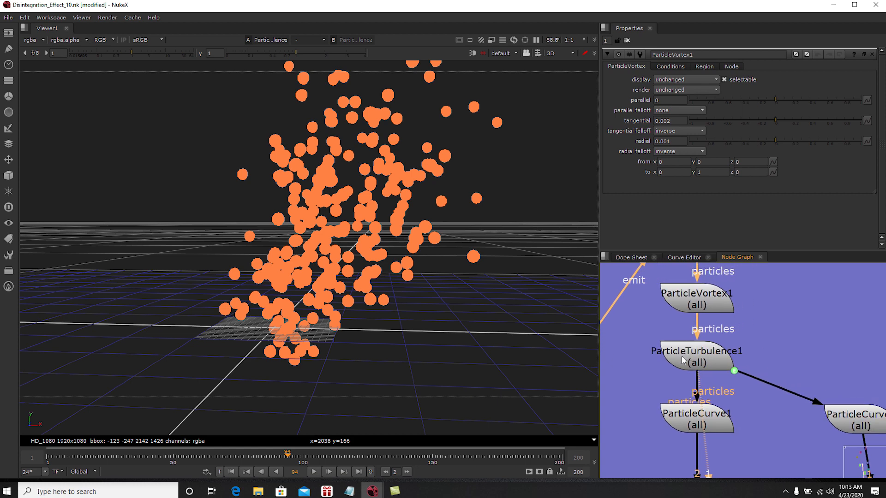
double_click(684, 360)
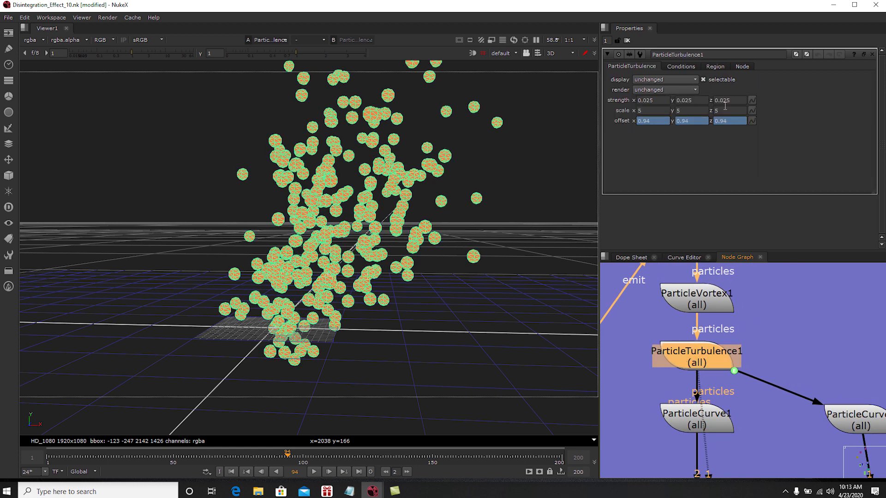
- Inspect the expression driving the x offset of ParticleTurbulence1 and close it without changes
left_click(656, 121)
right_click(655, 121)
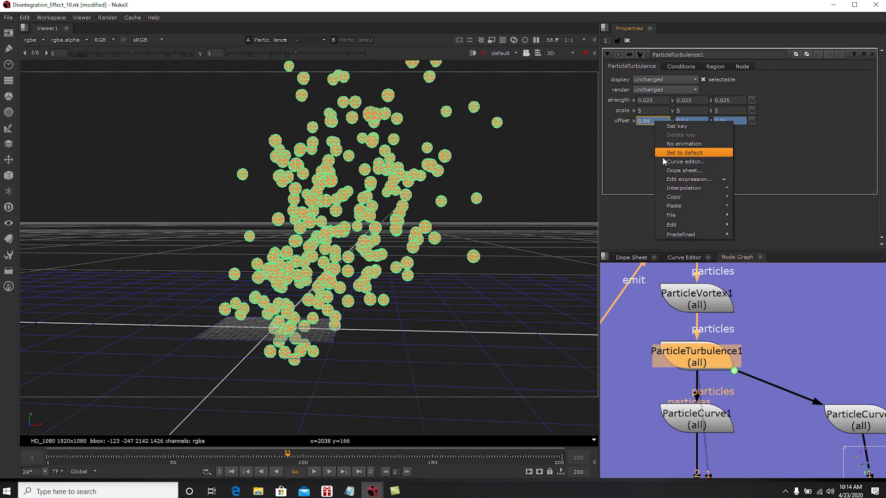
left_click(672, 182)
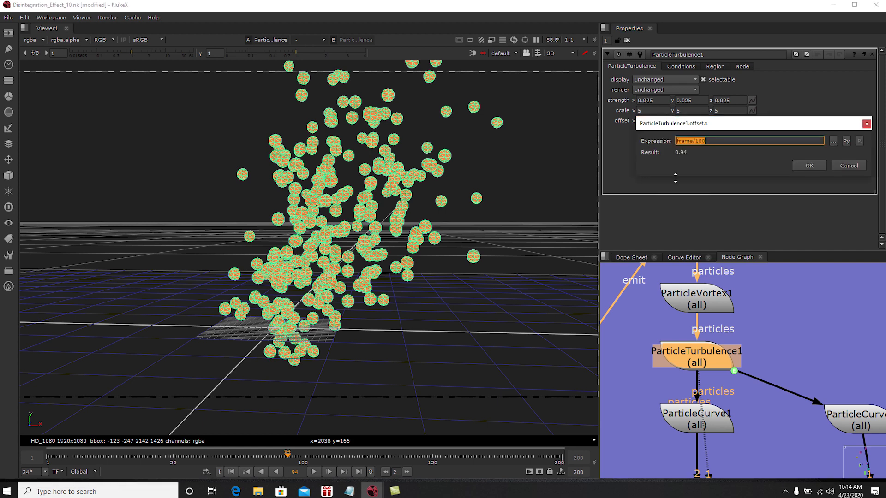
left_click(720, 140)
left_click_drag(759, 124, 747, 138)
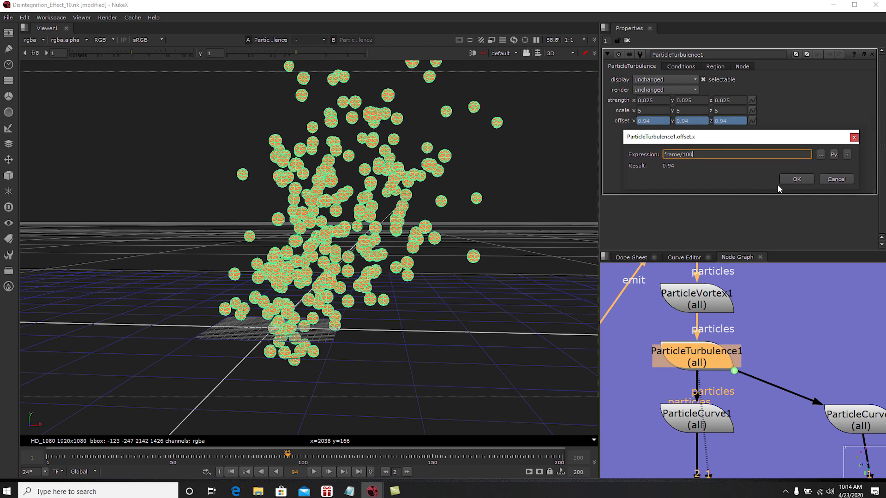
left_click(835, 181)
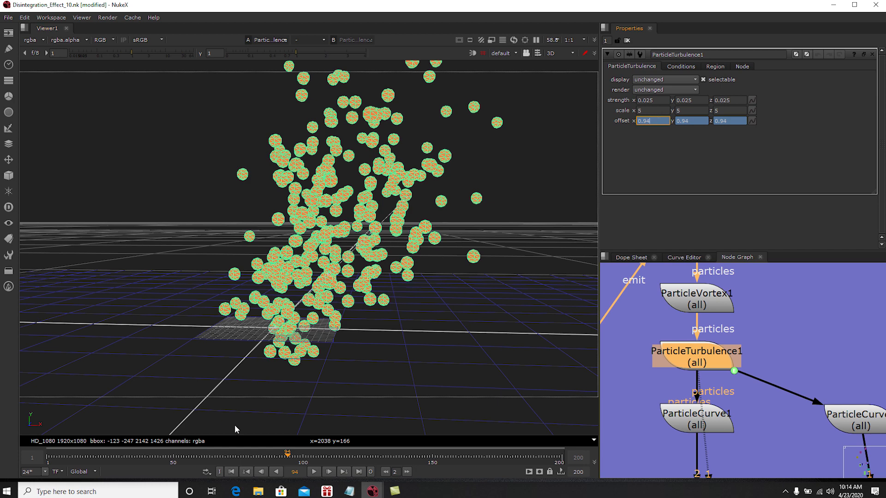
- Play the turbulent particle animation from the first frame, stop it at frame 119 and move back to frame 95
left_click(231, 471)
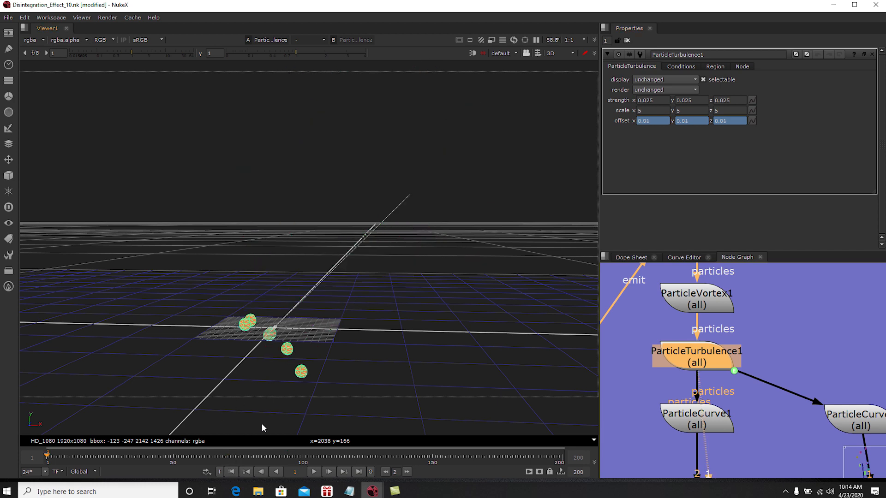
left_click(311, 473)
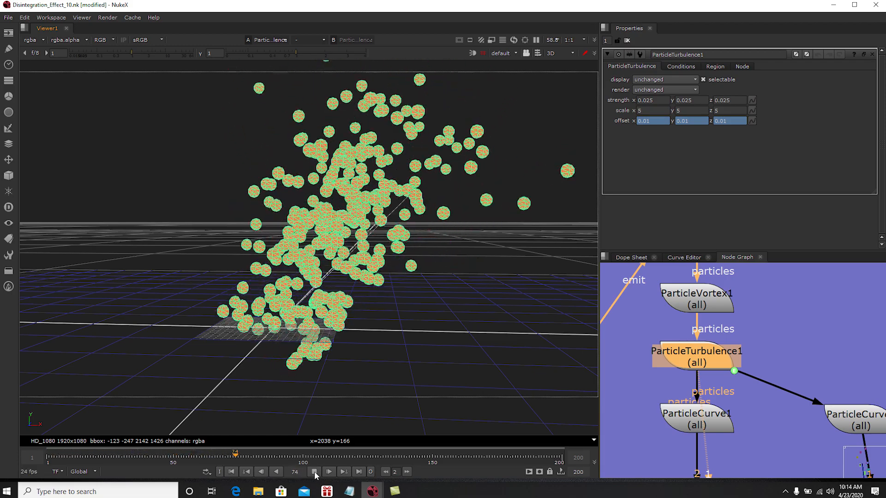
left_click(315, 472)
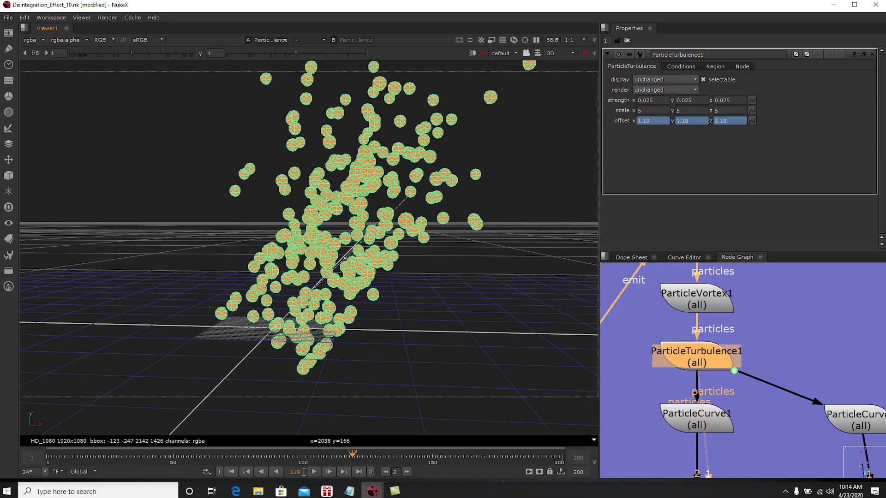
left_click(292, 459)
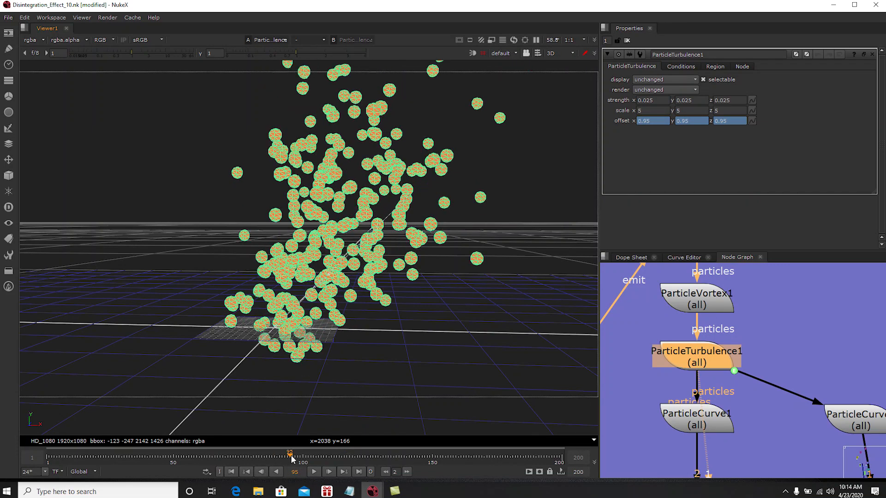
- Display the ParticleCurve1 output below ParticleTurbulence1 and open its settings
middle_click_drag(717, 395, 692, 369)
scroll(692, 366, "down", 1)
scroll(690, 366, "up", 1)
left_click_drag(689, 369, 688, 375)
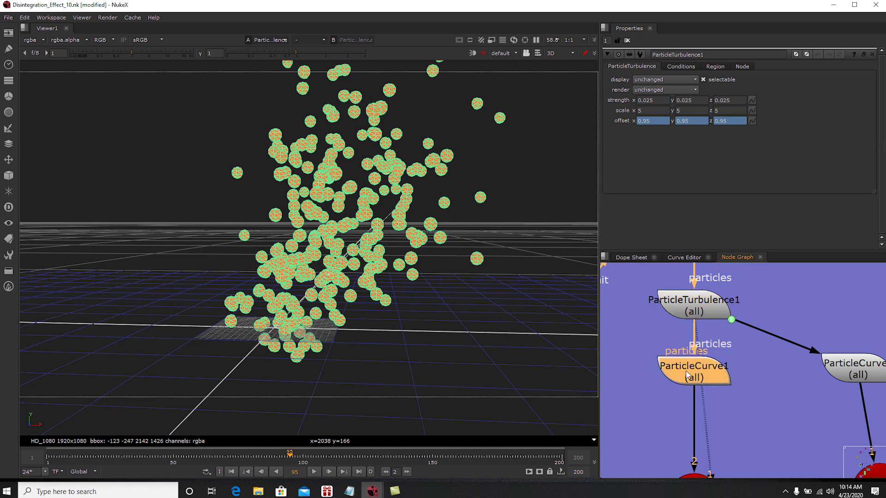
key("1")
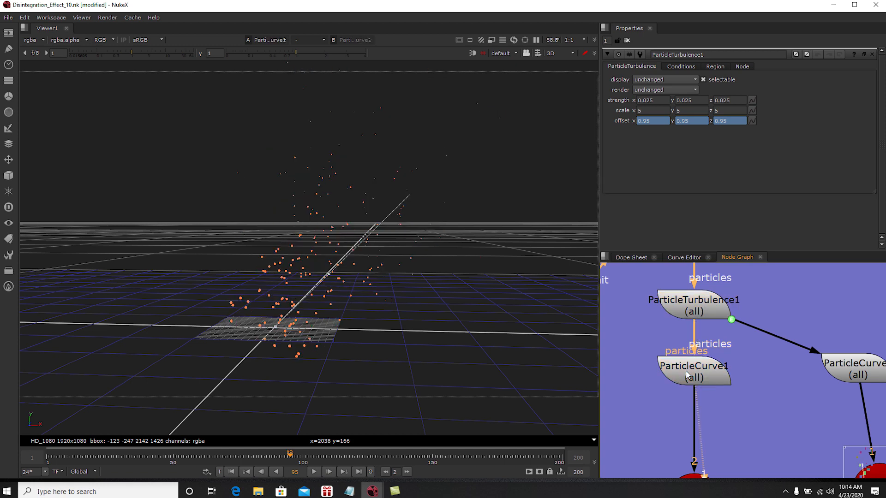
double_click(687, 374)
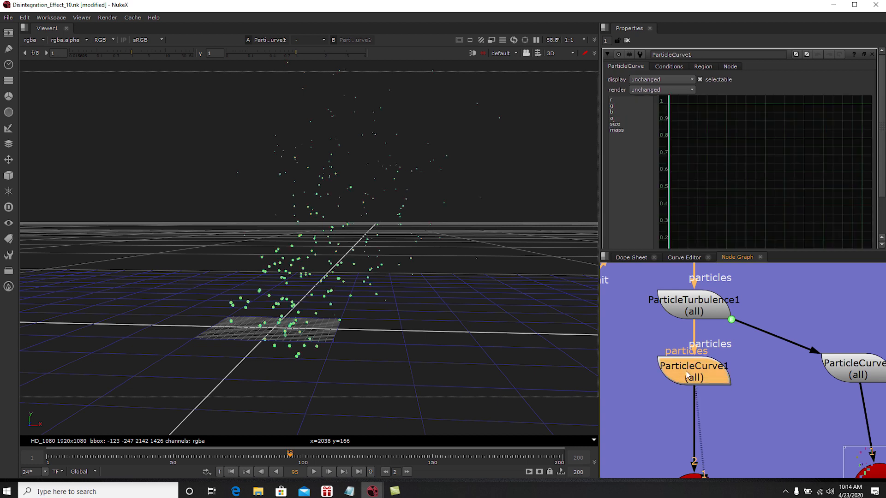
- Check which attributes ParticleCurve1 applies its curves to and examine its size curve
left_click_drag(882, 114, 885, 151)
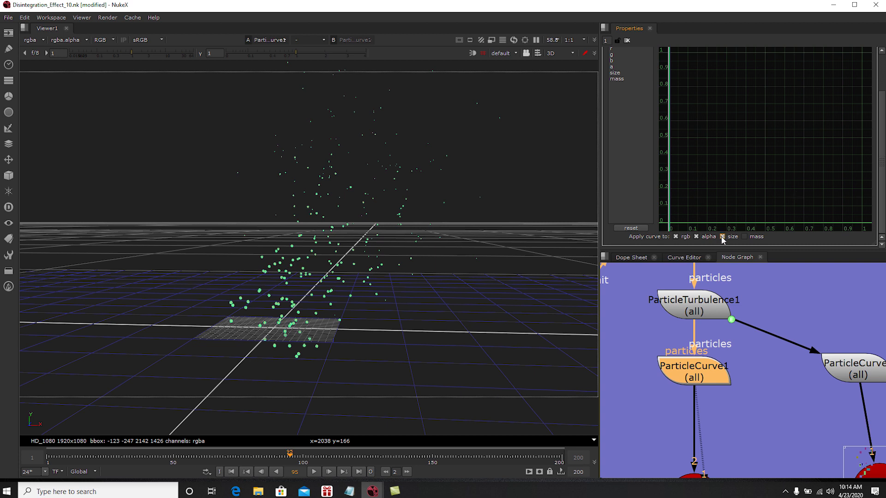
scroll(616, 115, "up", 2)
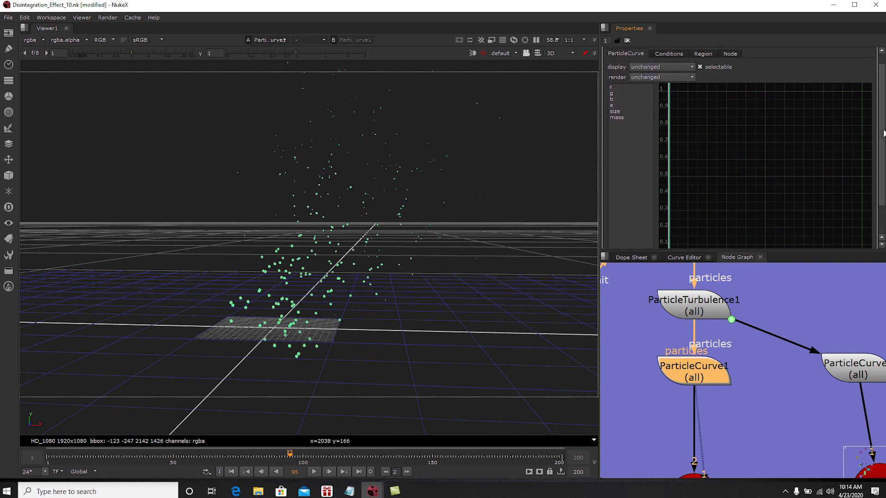
left_click(614, 113)
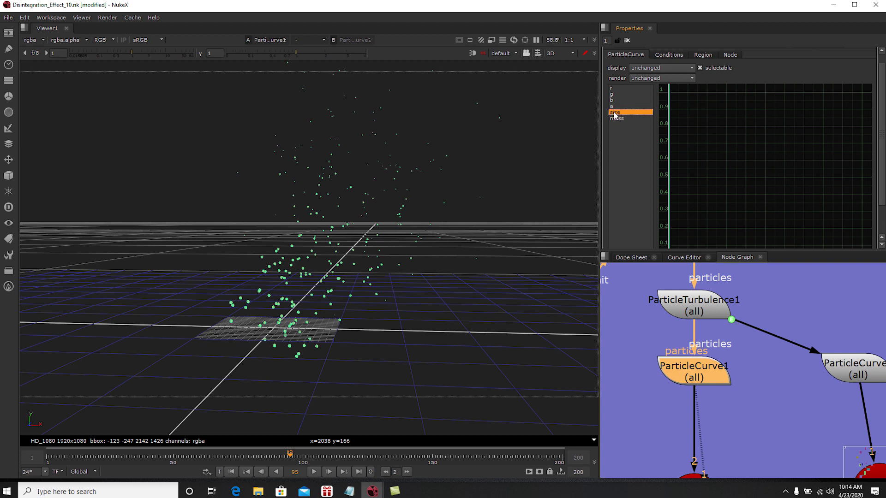
scroll(870, 152, "down", 2)
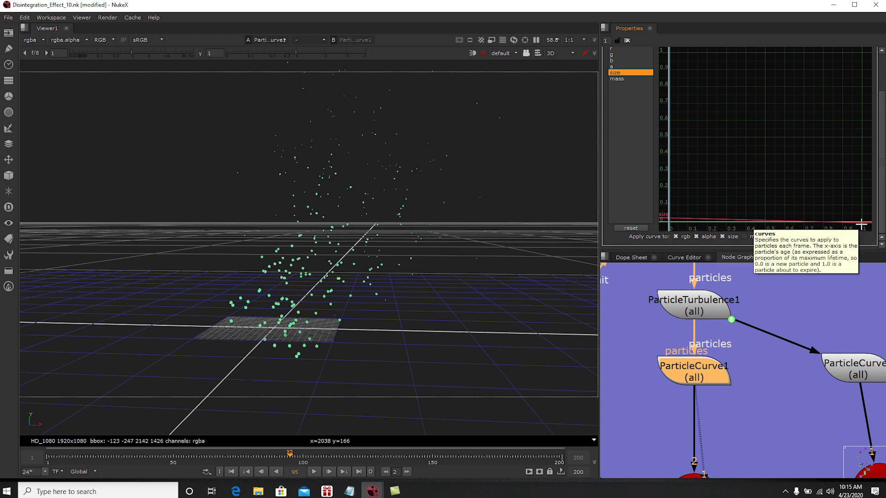
- Paste a ParticleCurve node beside ParticleCurve1 and delete the pasted node
middle_click_drag(702, 357, 748, 358)
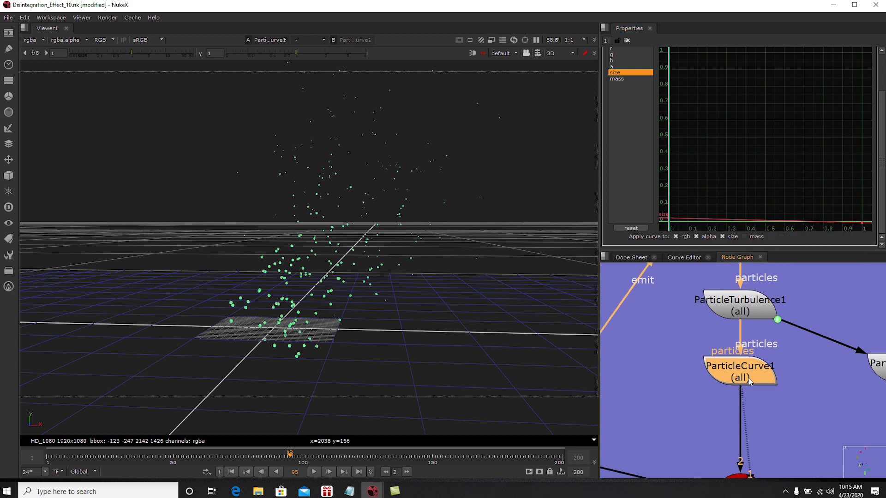
left_click(655, 369)
key("ctrl+v")
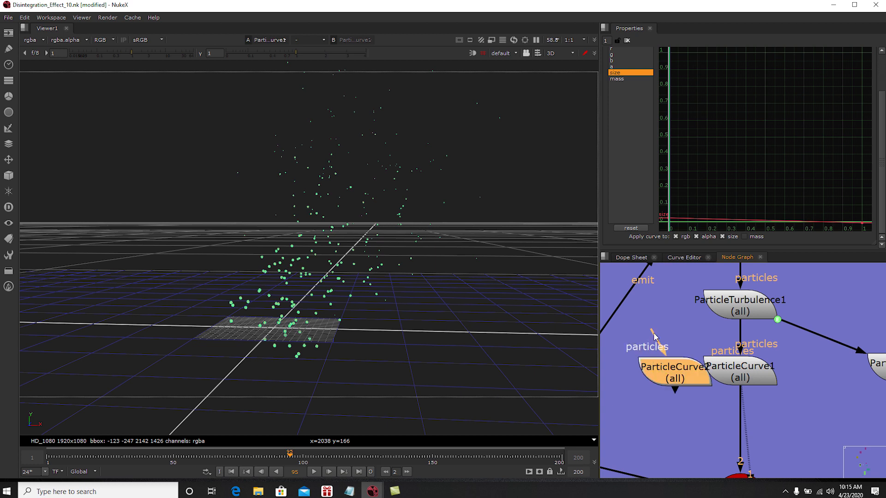
key("Delete")
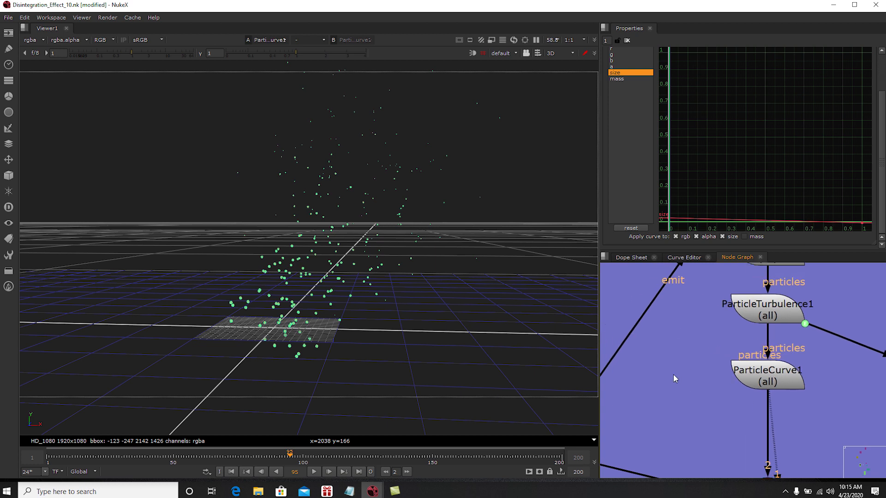
- Add a ParticleCurve node beside ParticleCurve1, connect its particles input to ParticleTurbulence1 and display its output
key("Tab")
type("par")
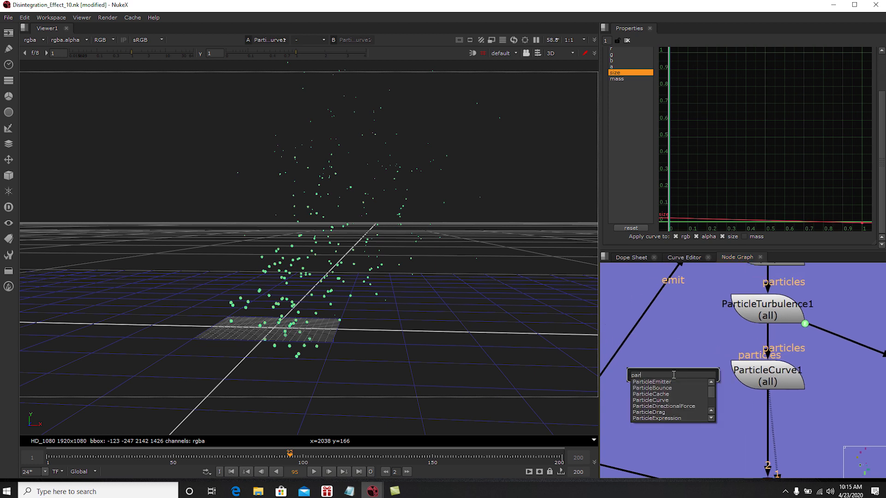
left_click(658, 400)
left_click_drag(673, 359, 738, 307)
left_click(748, 306)
left_click_drag(680, 386, 675, 387)
key("1")
left_click(674, 387)
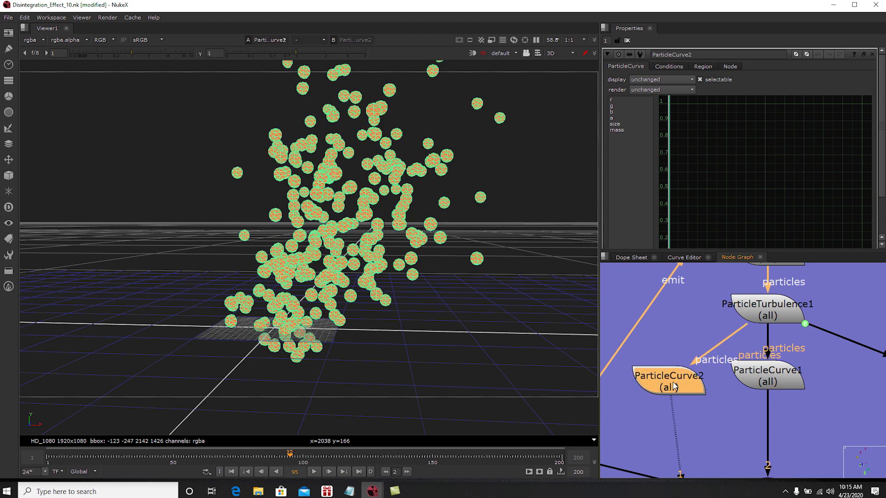
- Select the size curve of ParticleCurve2 and enable applying the curve to size
left_click(615, 124)
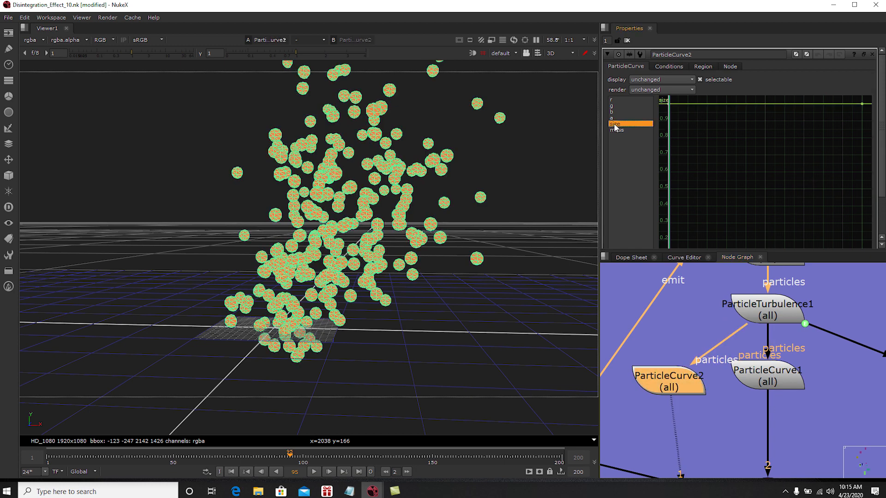
left_click_drag(883, 140, 882, 151)
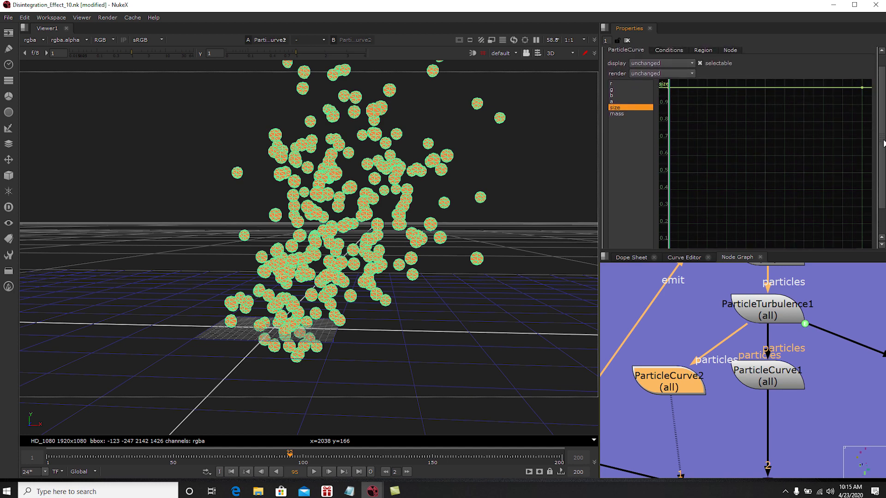
left_click_drag(883, 141, 864, 189)
left_click(724, 237)
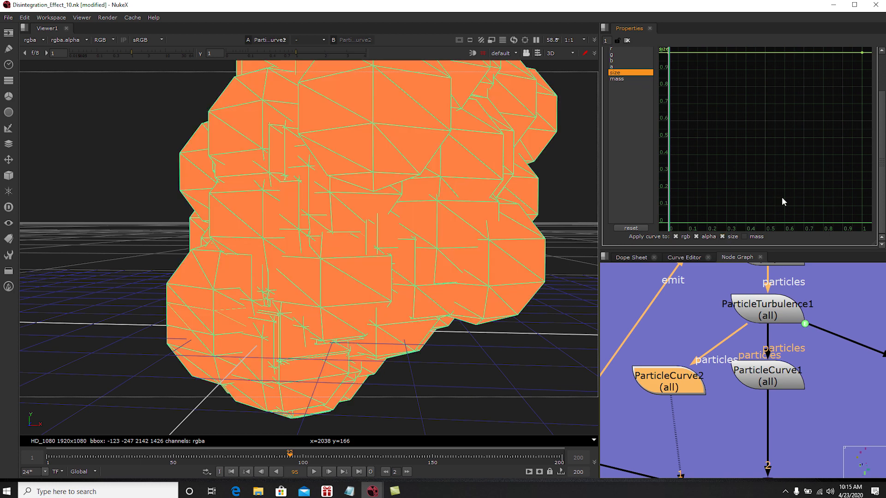
- Lower both keys of the ParticleCurve2 size curve to about 0.05 and its end key to about 0
left_click_drag(882, 146, 884, 137)
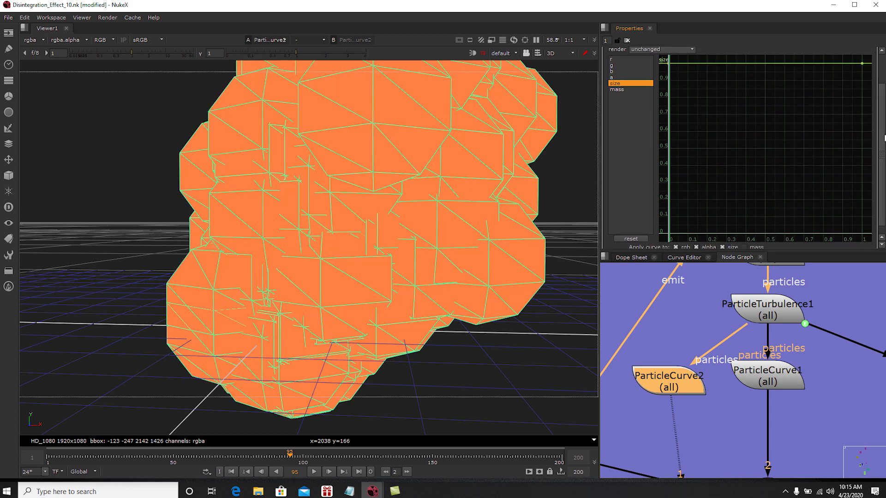
left_click_drag(664, 59, 870, 75)
left_click_drag(668, 62, 673, 225)
left_click(840, 201)
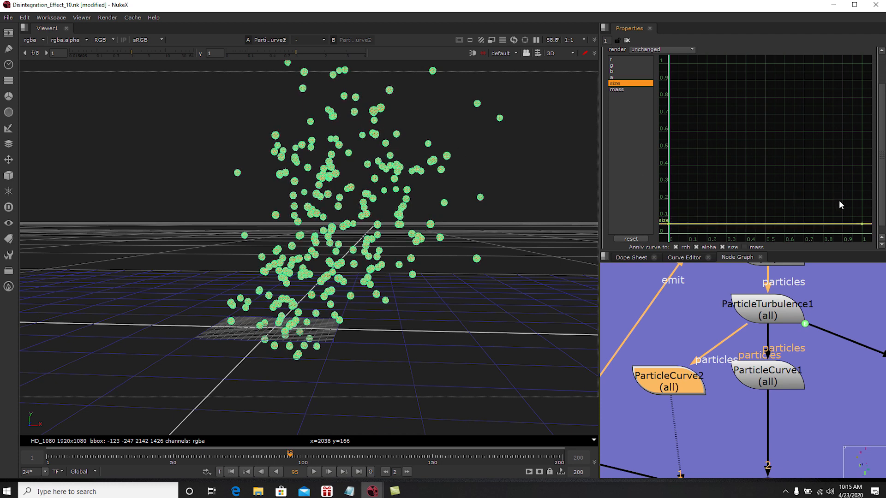
left_click_drag(860, 225, 863, 234)
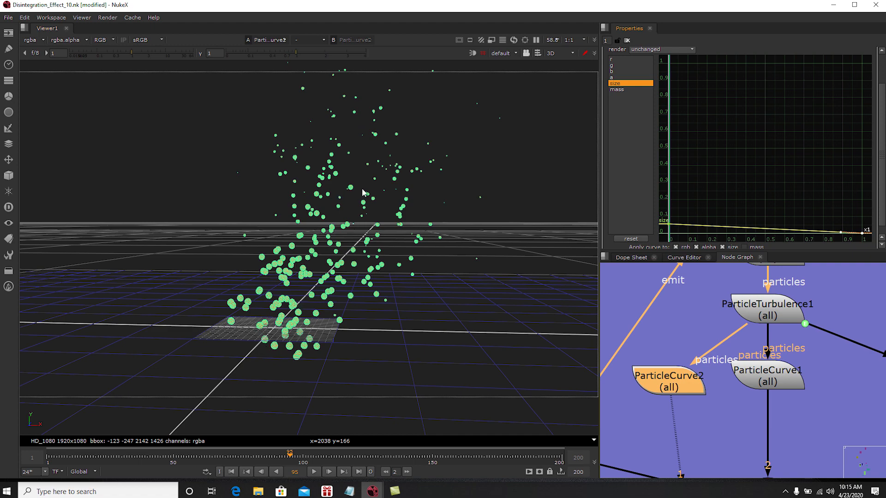
- Display the ParticleCurve1 output in 3D and compare its particle sizes with those of ParticleCurve2
left_click_drag(356, 212, 377, 245, "ctrl")
scroll(366, 212, "up", 3)
middle_click_drag(753, 382, 680, 358)
scroll(680, 358, "down", 2)
left_click(694, 358)
key("1")
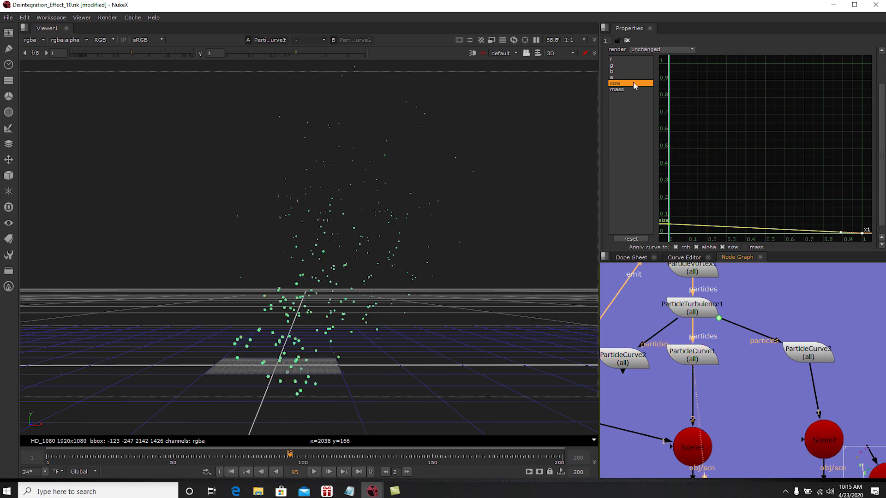
- Close the open node settings and display the Scene1 output
left_click(627, 41)
middle_click_drag(725, 418, 789, 367)
scroll(793, 366, "down", 2)
scroll(737, 389, "up", 2)
scroll(737, 389, "down", 2)
middle_click_drag(738, 389, 759, 383)
scroll(761, 426, "down", 1)
scroll(764, 425, "up", 1)
scroll(757, 383, "up", 2)
left_click(776, 403)
key("1")
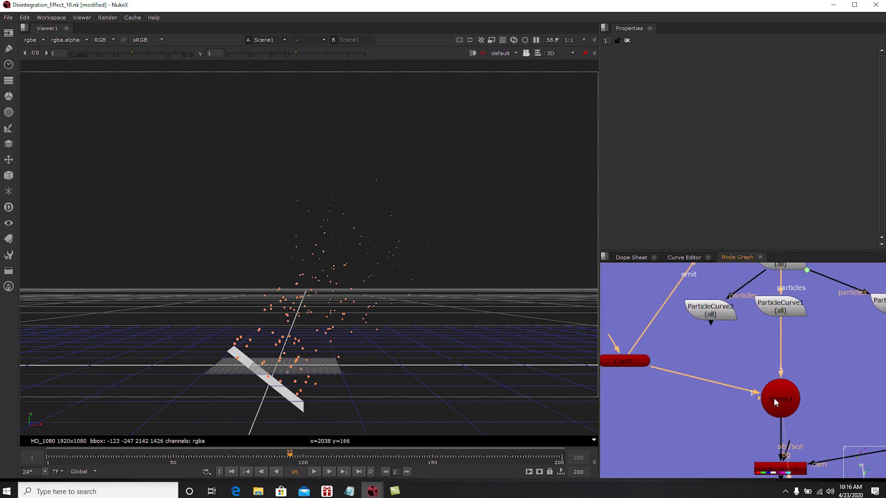
- Open the Card1 settings and trace the card's connection up to ParticleEmitter1
scroll(722, 381, "down", 2)
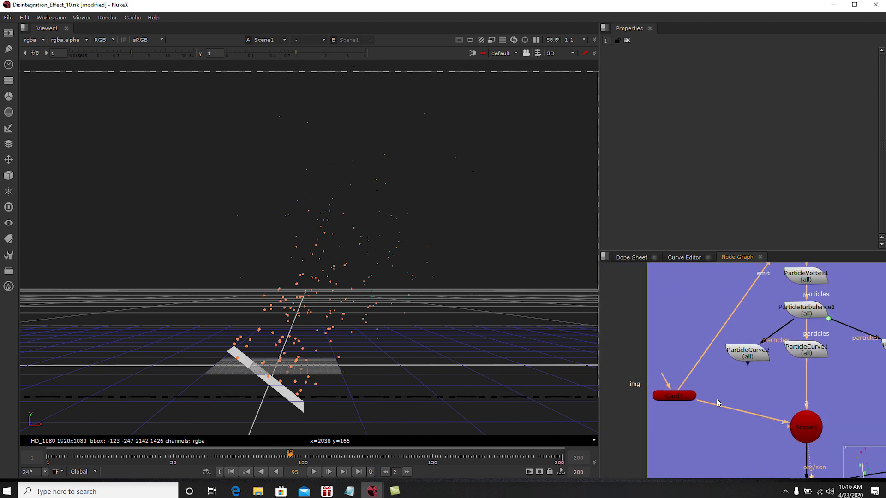
double_click(681, 397)
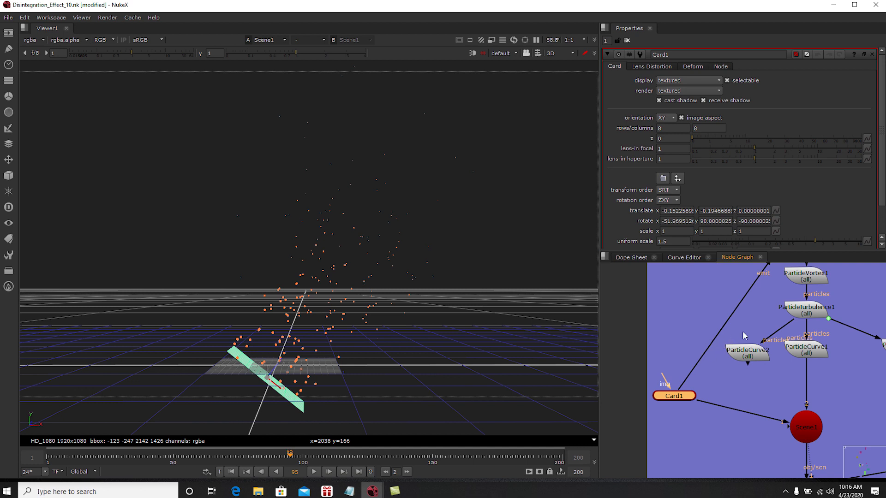
middle_click_drag(771, 314, 760, 392)
scroll(774, 326, "down", 1)
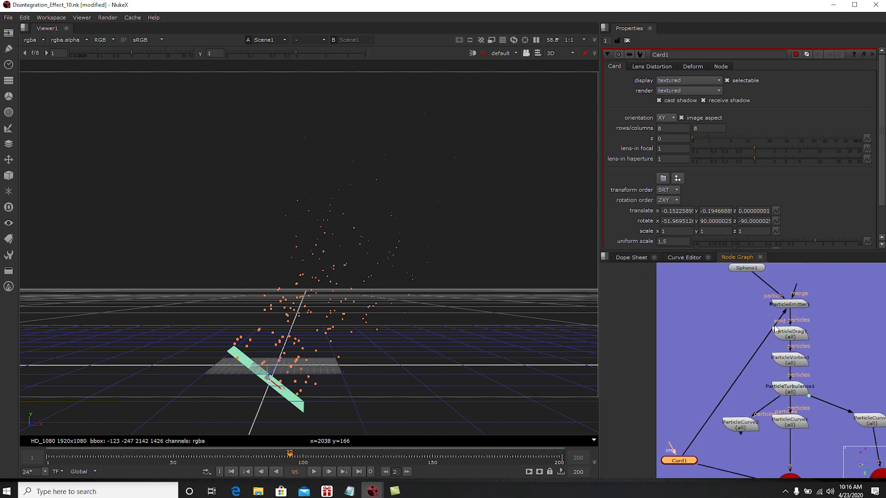
scroll(786, 313, "up", 1)
middle_click_drag(721, 422, 742, 375)
- Disconnect Card1 from the emit input of ParticleEmitter1, check the particles, and reconnect it
left_click_drag(693, 429, 690, 336)
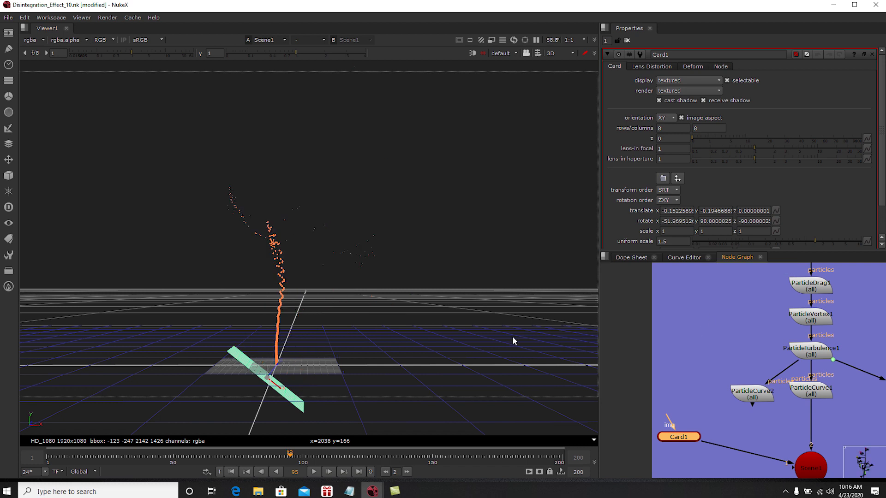
middle_click_drag(769, 347, 730, 410)
scroll(730, 409, "down", 1)
left_click_drag(762, 320, 659, 456)
left_click_drag(443, 367, 438, 305, "ctrl")
scroll(378, 373, "up", 3)
- Switch the viewer to 2D, display the ScanlineRender1 output and open its settings
scroll(439, 307, "down", 2)
middle_click_drag(803, 443, 755, 377)
scroll(755, 377, "down", 1)
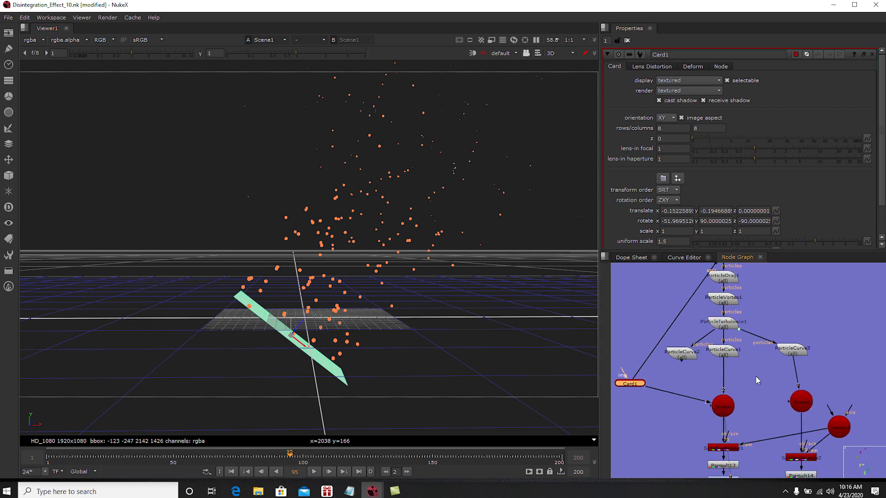
middle_click_drag(763, 456, 732, 366)
scroll(732, 365, "up", 2)
left_click(567, 53)
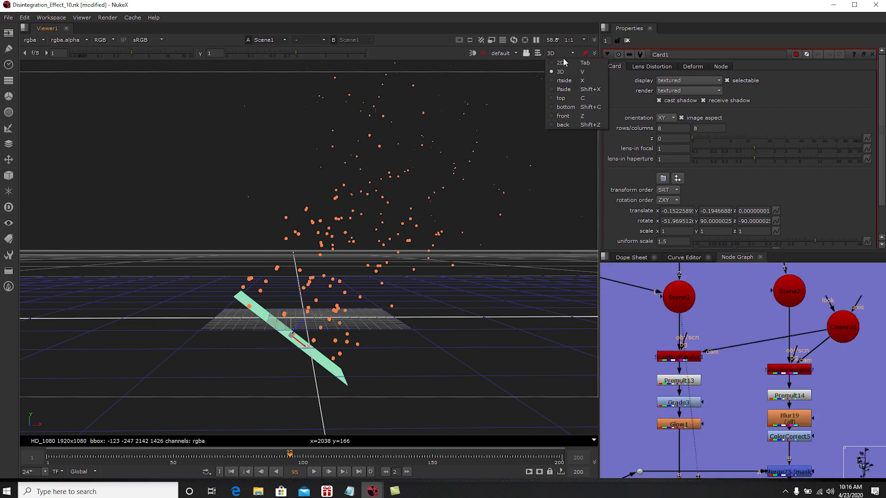
left_click(576, 61)
left_click(677, 360)
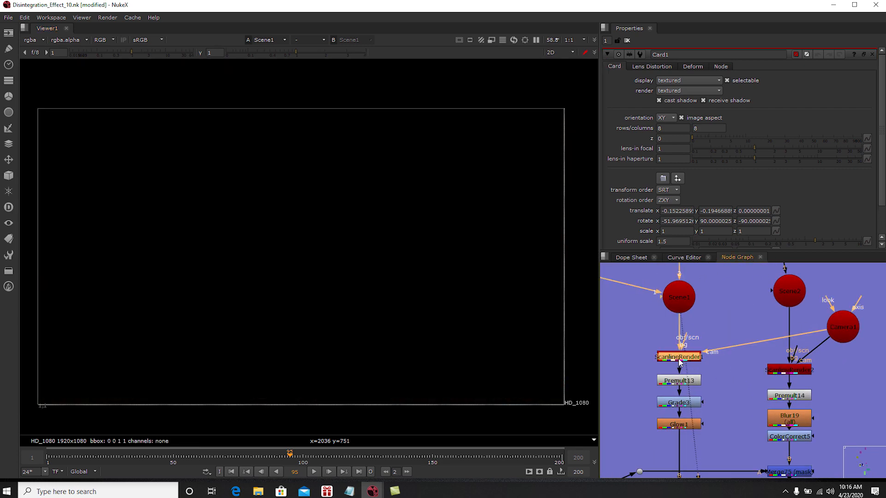
key("1")
double_click(677, 359)
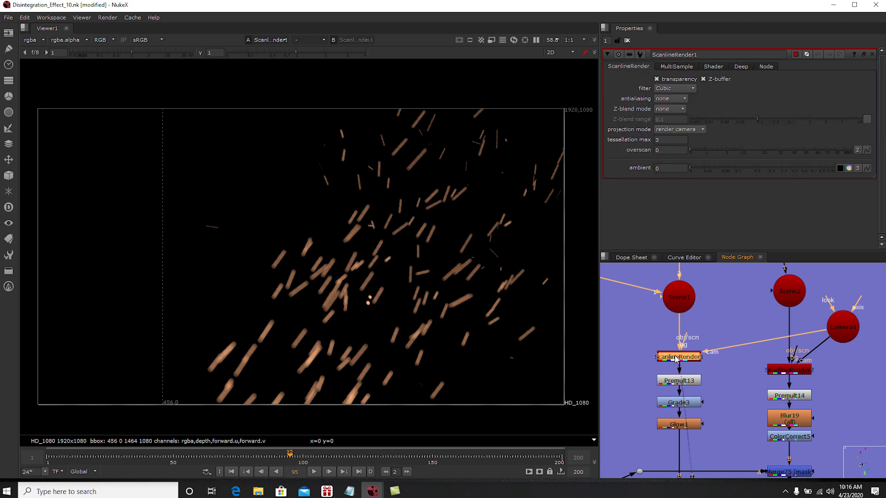
- Try a MultiSample samples value of 0 on ScanlineRender1
left_click(676, 67)
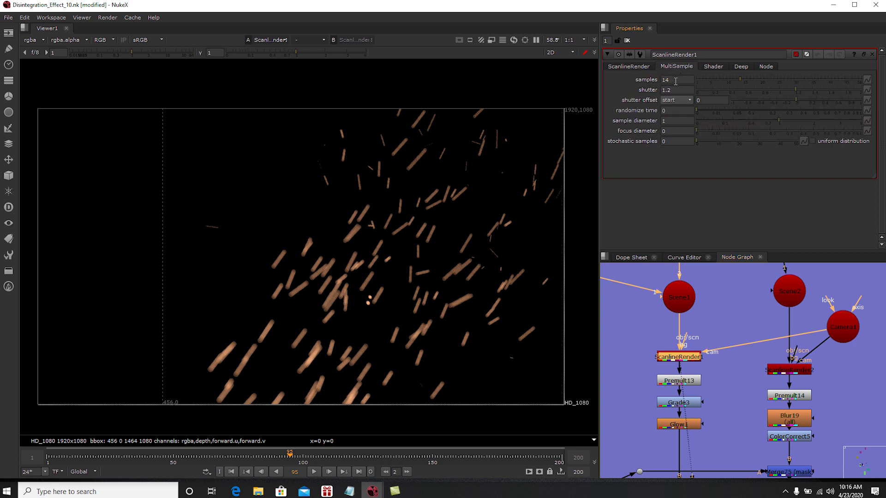
left_click_drag(672, 80, 660, 83)
type("0")
key("Return")
middle_click_drag(702, 359, 708, 343)
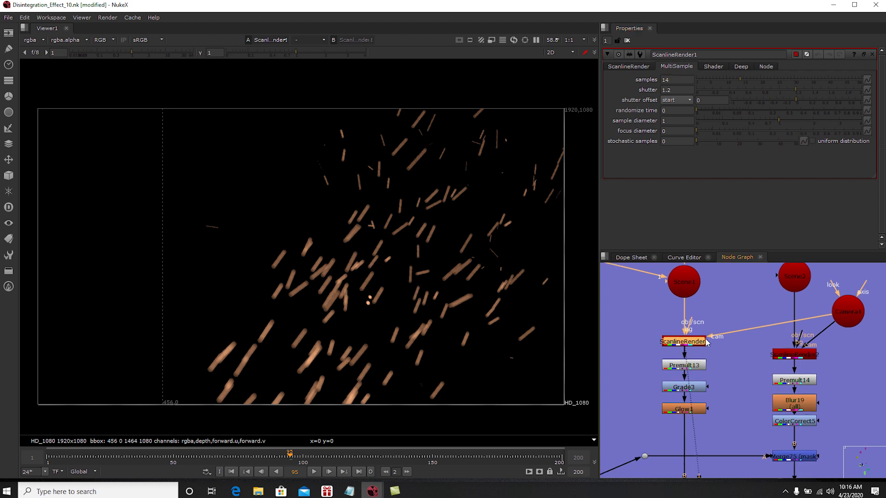
- Display the Premult13 output and compare it with the ScanlineRender1 result above it
left_click(696, 369)
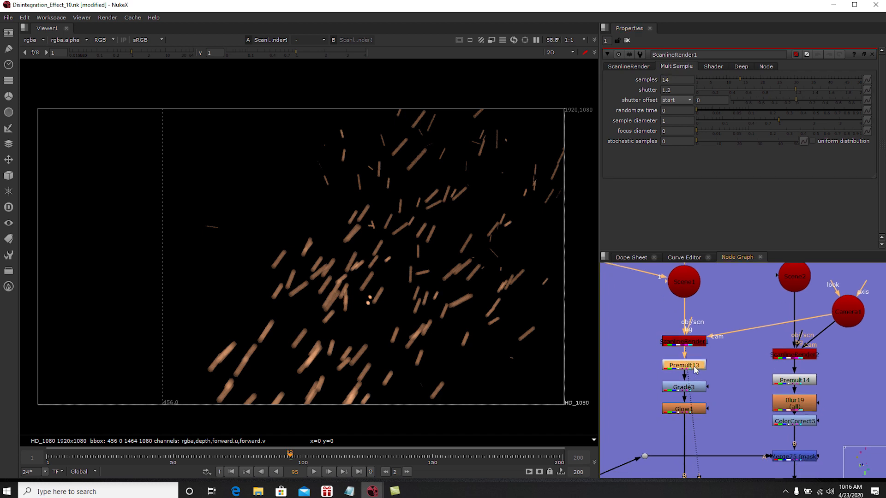
key("1")
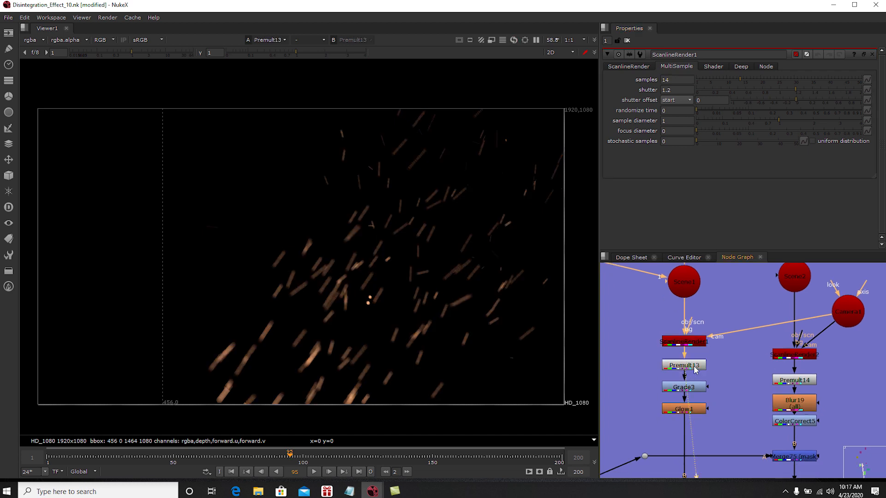
left_click(692, 340)
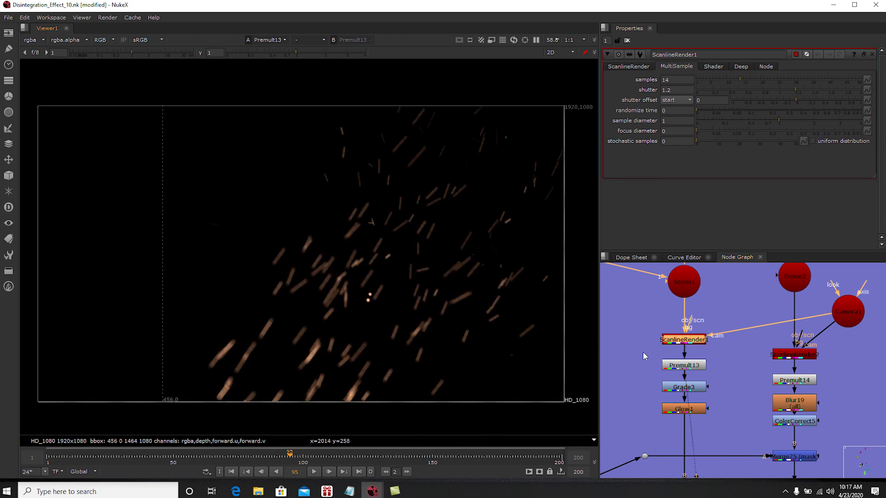
scroll(643, 352, "up", 2)
scroll(690, 378, "up", 1)
- Display the Grade3 output and open its settings to check the blackpoint and whitepoint
left_click(690, 376)
key("1")
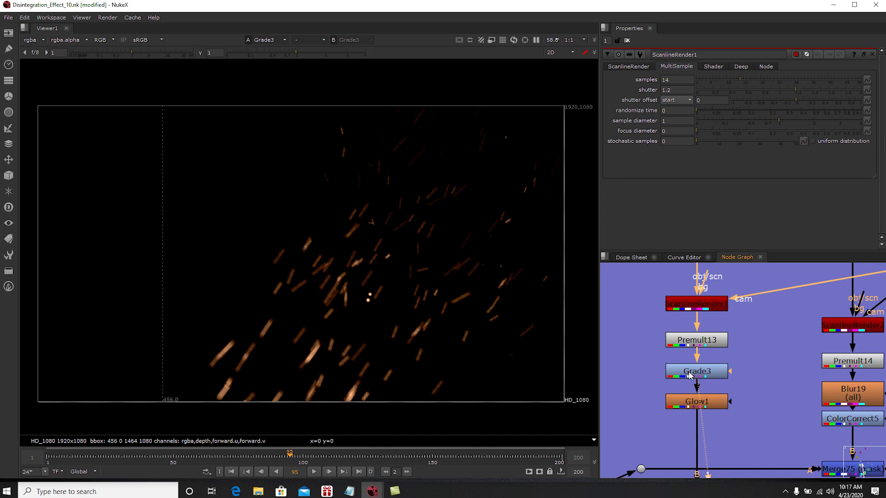
double_click(689, 376)
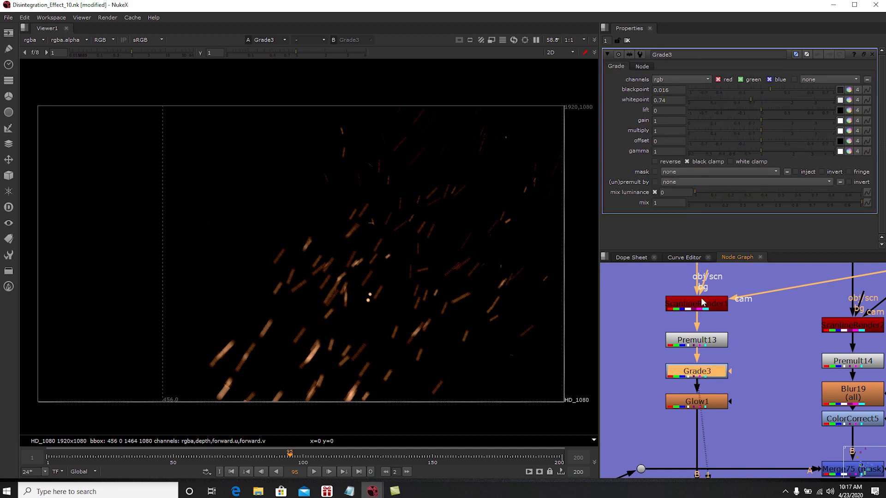
- Display the Glow1 output and open its settings to check the tint, tolerance and size
left_click(690, 405)
key("1")
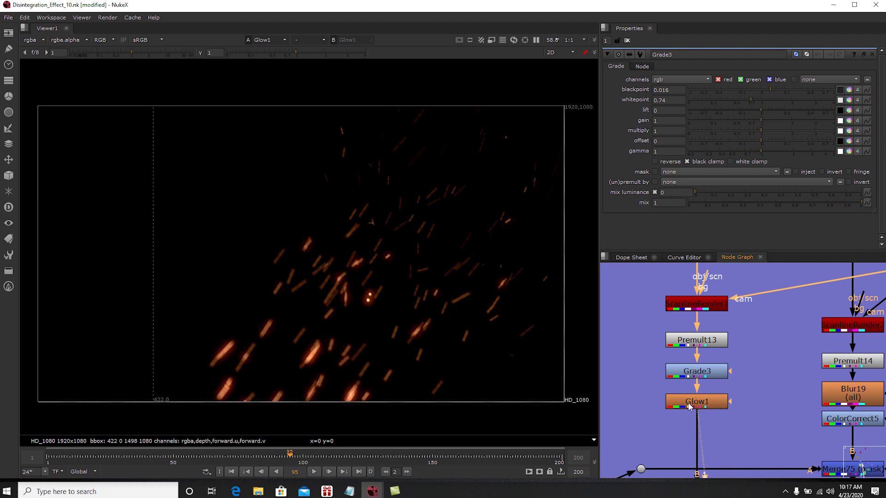
double_click(688, 406)
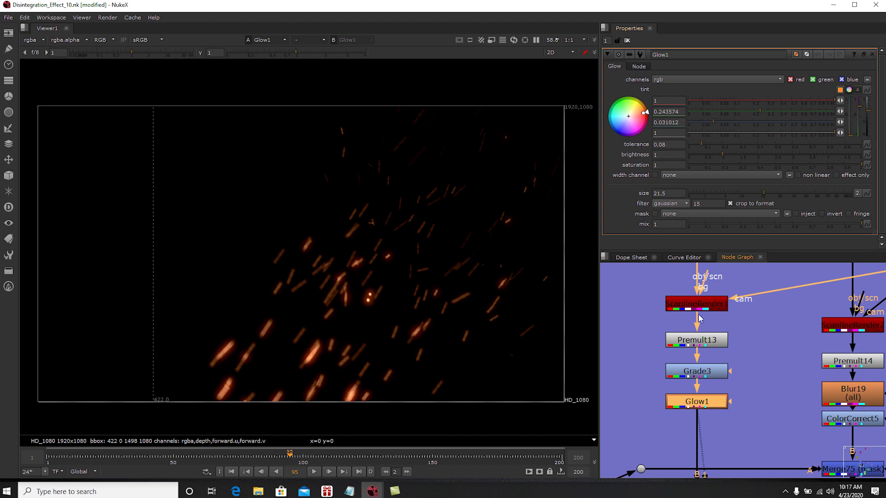
- Display the ParticleTurbulence1 output and the ParticleCurve3 output in 3D to compare the particle sizes
middle_click_drag(716, 332, 703, 317)
scroll(703, 317, "down", 2)
middle_click_drag(753, 344, 730, 375)
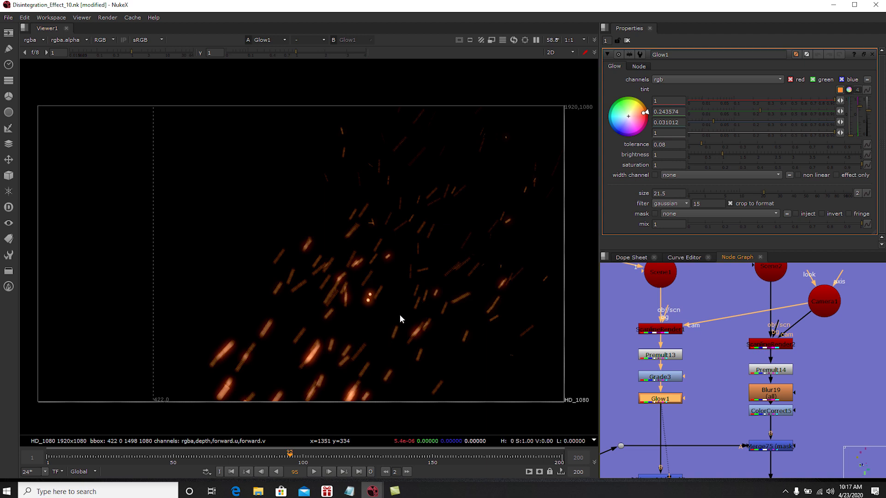
scroll(688, 330, "down", 2)
middle_click_drag(682, 275, 714, 365)
scroll(714, 338, "down", 3)
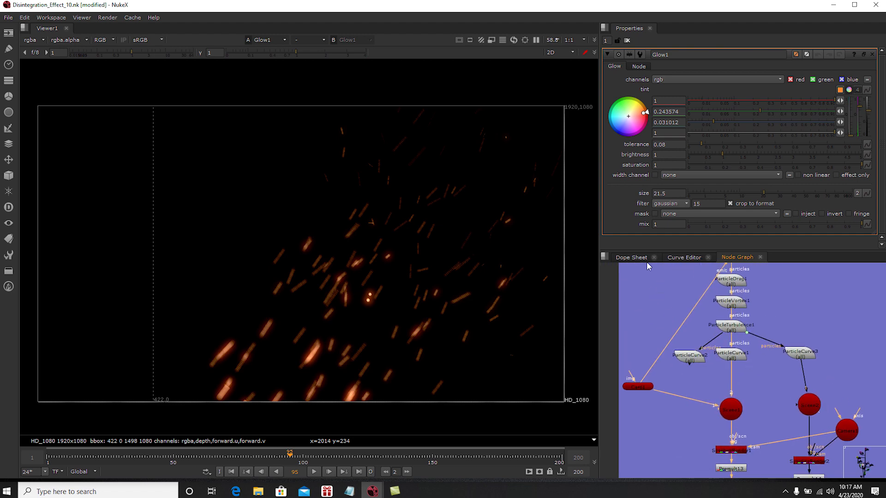
scroll(730, 376, "up", 3)
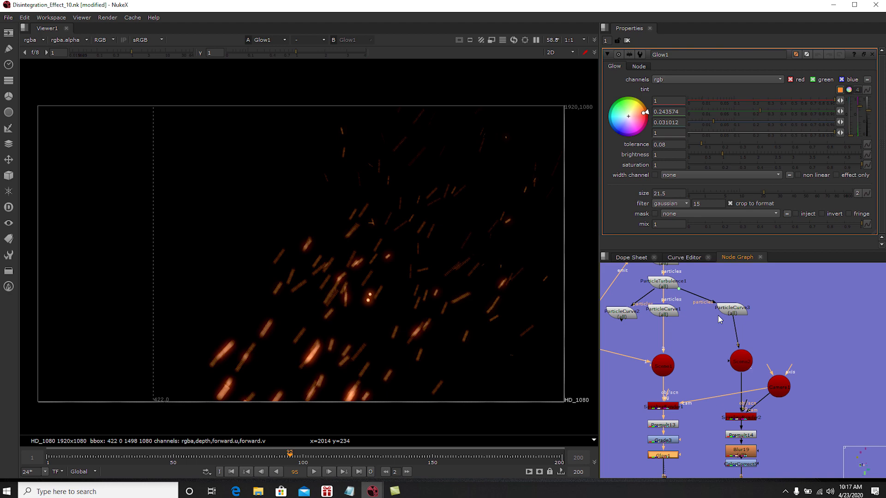
left_click_drag(737, 313, 742, 312)
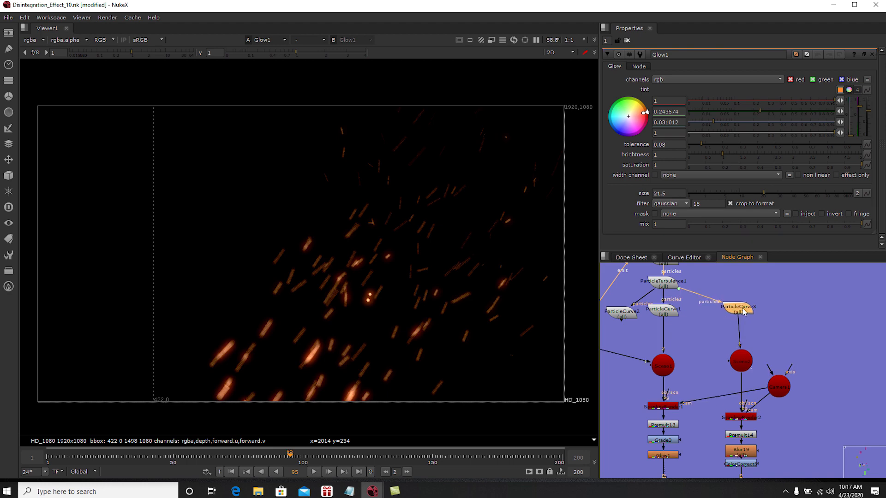
left_click(671, 289)
key("1")
left_click_drag(498, 305, 478, 332, "ctrl")
left_click_drag(740, 309, 744, 309)
key("1")
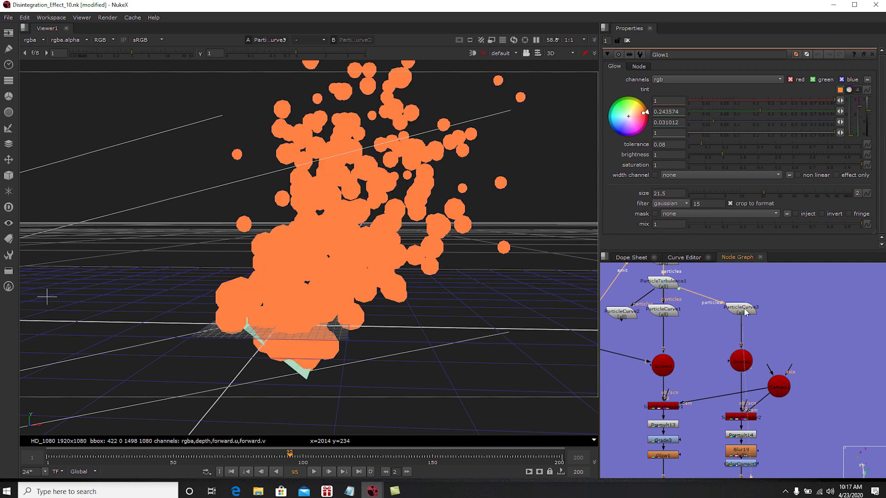
- Close the Glow1 settings, switch the viewer to 2D and view the outputs of ScanlineRender2 and Premult14
left_click(627, 40)
left_click(560, 54)
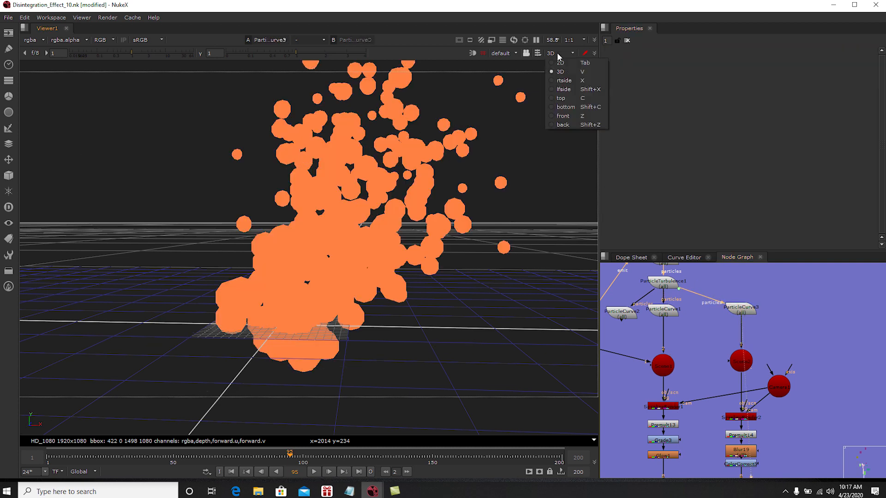
left_click(558, 65)
middle_click_drag(745, 351, 741, 306)
scroll(739, 375, "up", 3)
left_click(739, 379)
key("1")
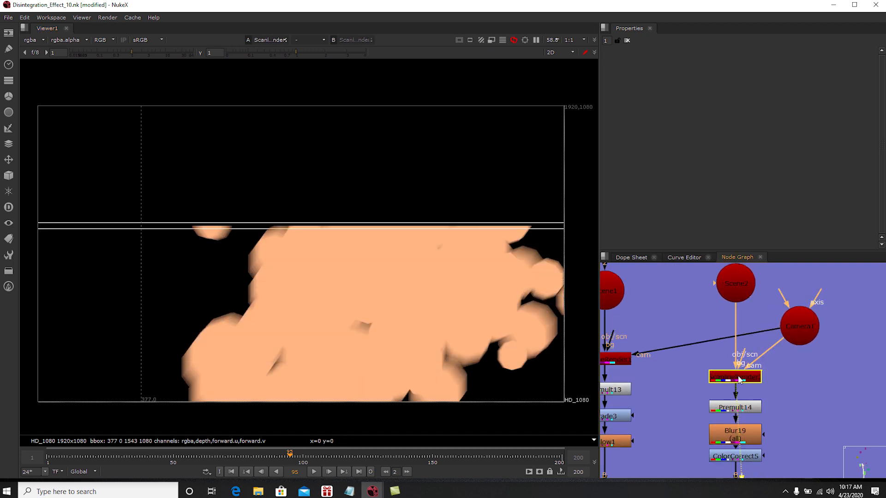
left_click(725, 406)
key("1")
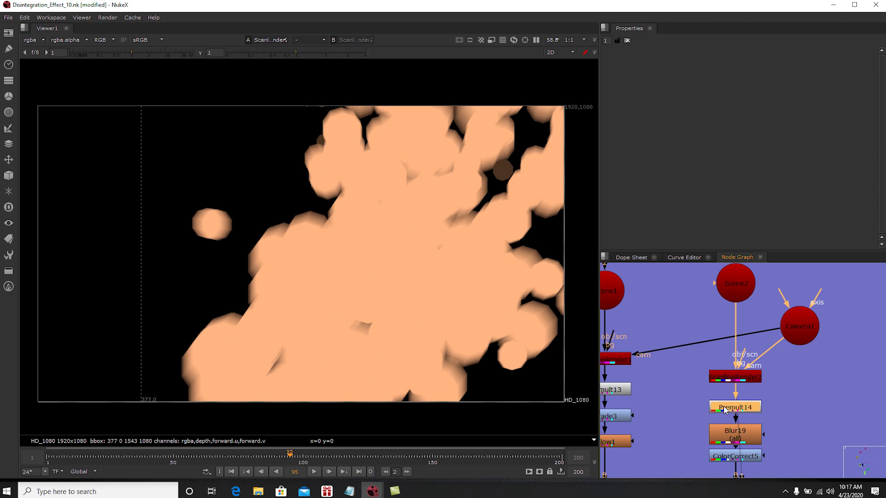
- Display the Blur19 output, open its settings to check the blur size, and view the ColorCorrect5 output
middle_click_drag(753, 411, 768, 346)
left_click(753, 362)
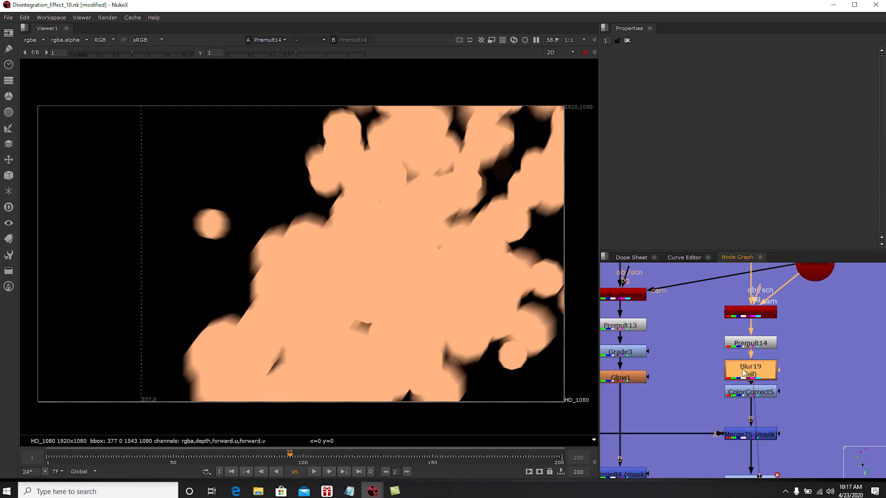
key("1")
double_click(744, 373)
left_click(743, 392)
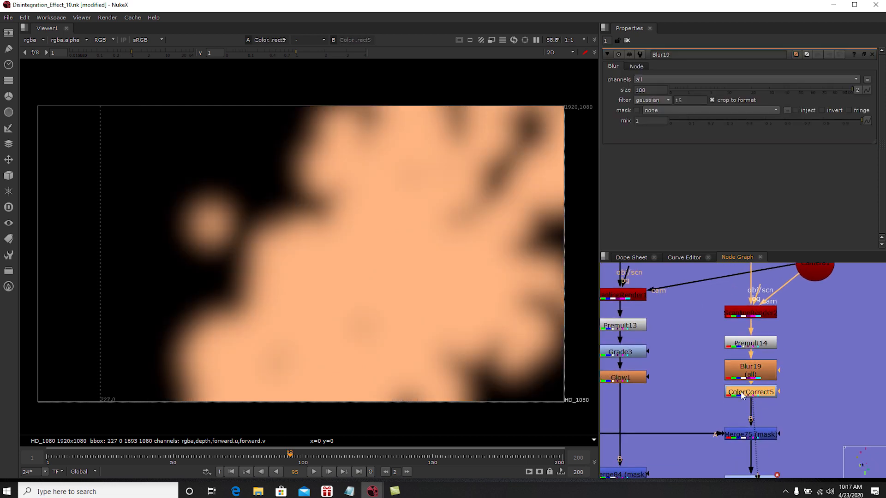
key("1")
- Display the PostageStamp5 matte that feeds Invert10
scroll(784, 385, "down", 3)
middle_click_drag(746, 393, 784, 370)
scroll(708, 379, "up", 2)
left_click(639, 340)
key("1")
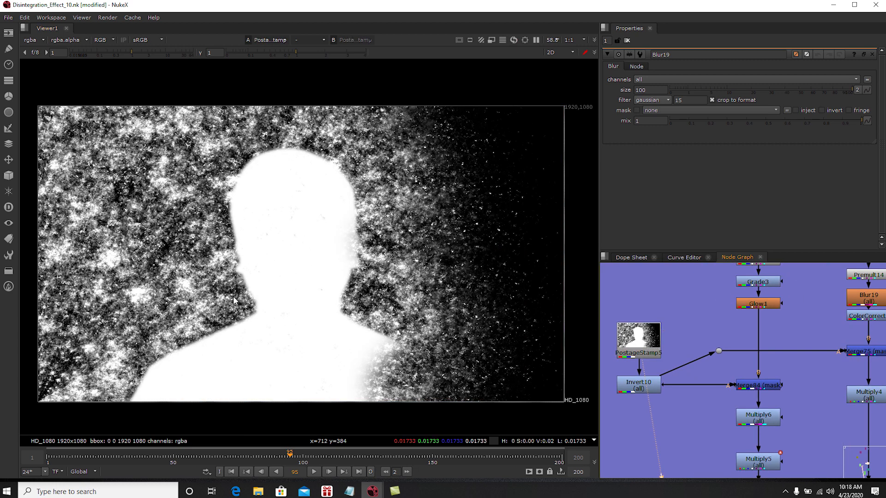
- Display the Merge84 and Merge75 outputs to check how the inverted matte masks the embers and smoke
middle_click_drag(835, 355, 810, 349)
left_click(740, 379)
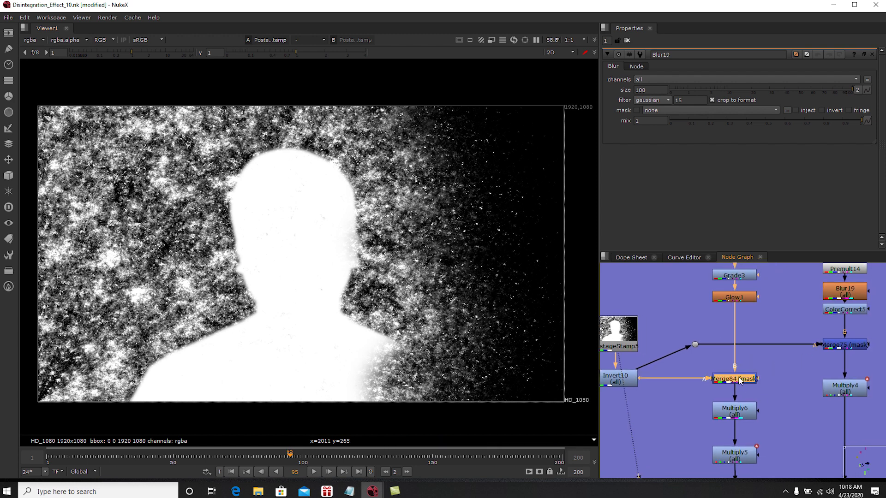
key("1")
left_click(833, 346)
key("1")
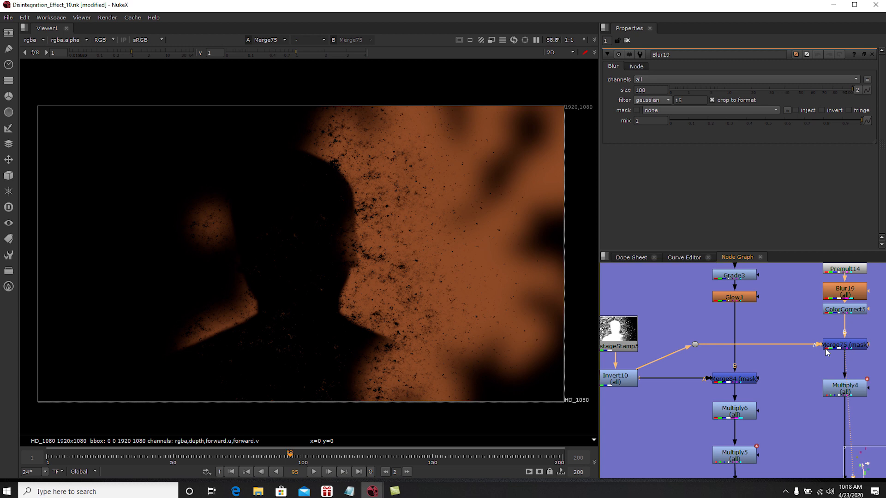
- Display the Multiply6 output and the Multiply4 output to compare the embers and smoke branches
middle_click_drag(750, 414, 709, 377)
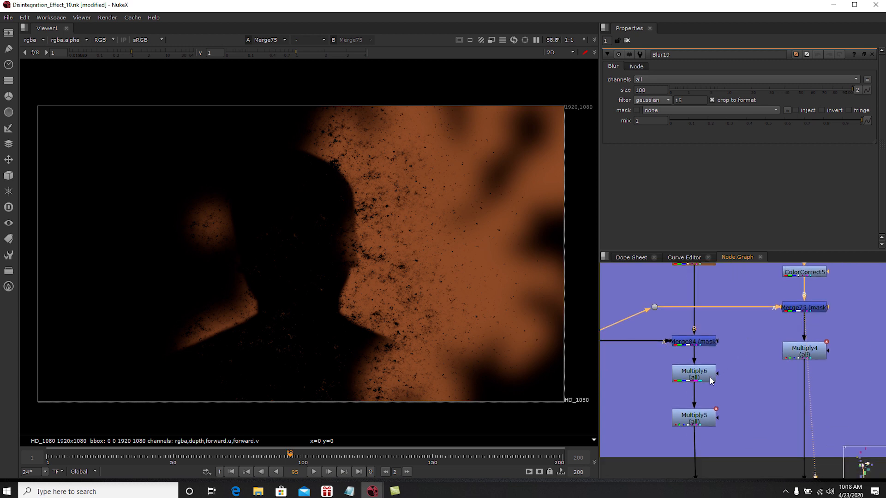
left_click(697, 379)
key("1")
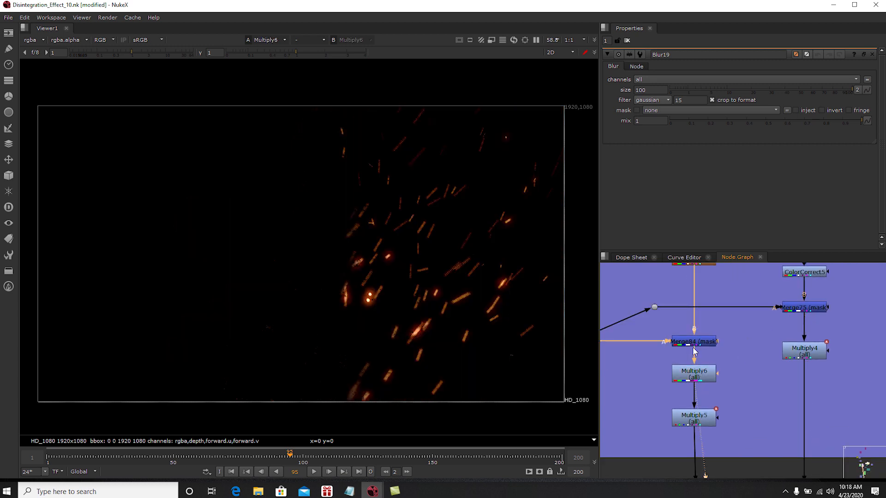
left_click(791, 308, "shift")
left_click(794, 351, "shift")
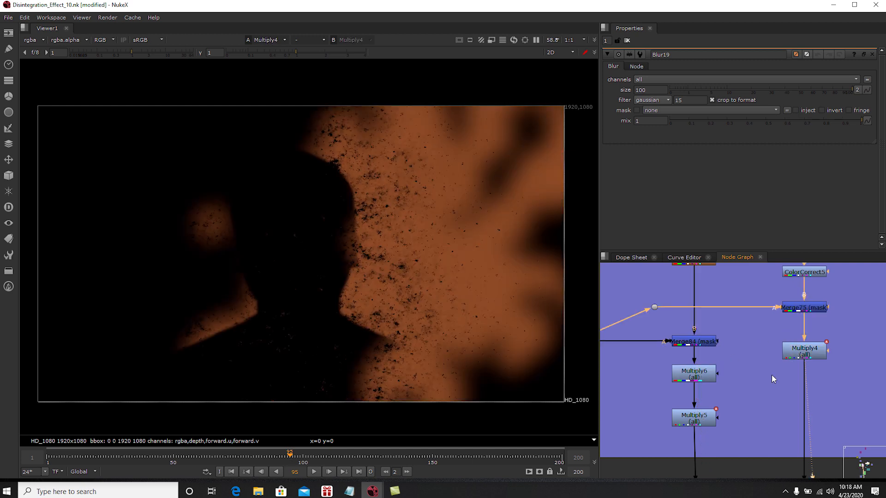
- Display the Multiply5 output and open its settings to check the multiply value
middle_click_drag(772, 376, 761, 350)
left_click(692, 393)
key("1")
double_click(693, 393)
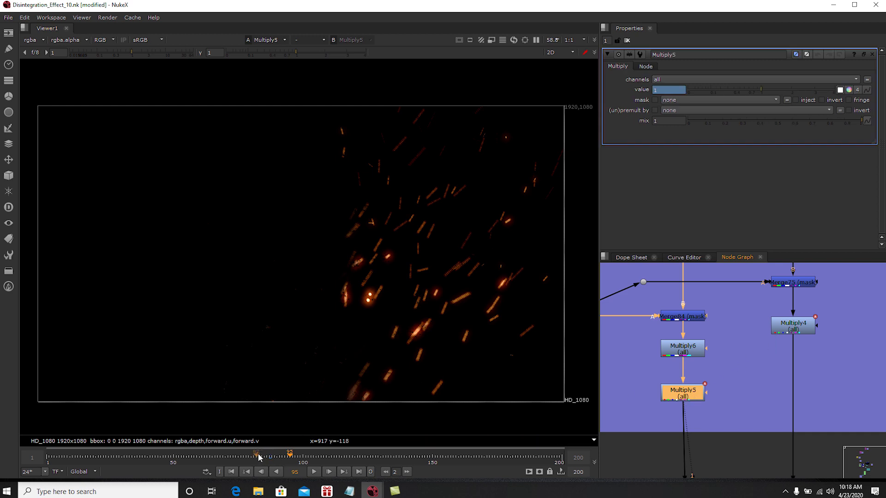
- Go to frame 102 and display the Merge3 output in the main composite above the BG group
scroll(783, 345, "down", 6)
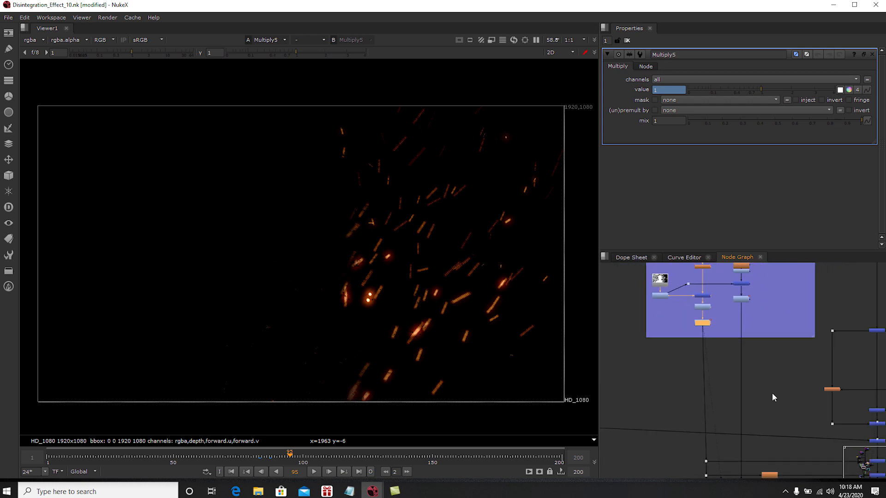
scroll(772, 393, "down", 1)
middle_click_drag(811, 417, 758, 364)
scroll(824, 314, "up", 3)
middle_click_drag(823, 314, 773, 349)
scroll(774, 348, "up", 1)
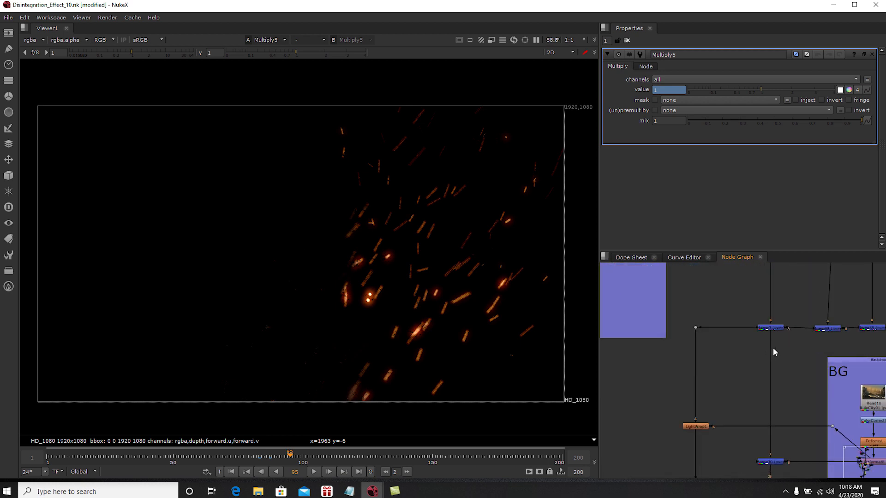
left_click(308, 457)
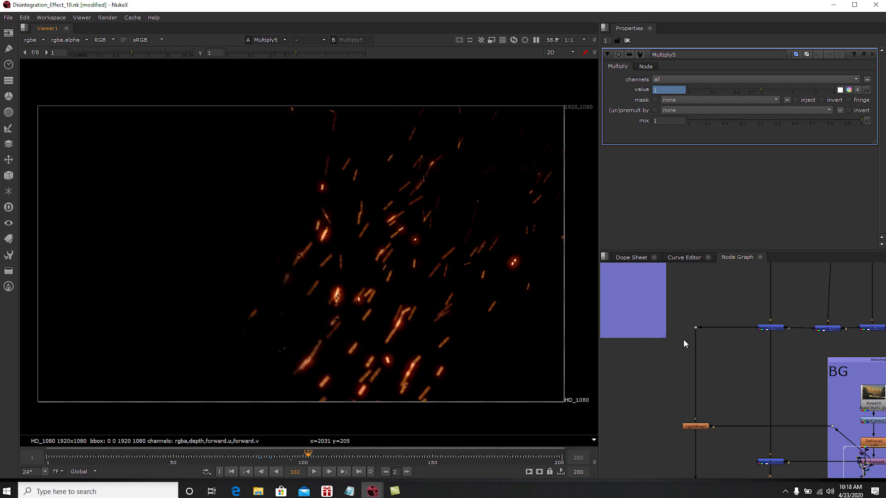
left_click(771, 327)
key("1")
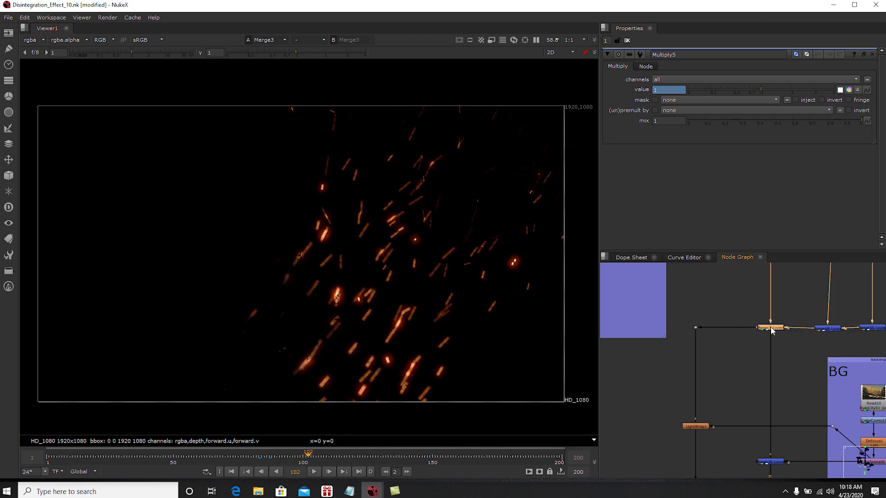
- Close the Multiply5 settings and display the Merge30 output where the BG joins the composite
left_click(628, 41)
middle_click_drag(756, 423, 718, 332)
scroll(715, 372, "up", 2)
left_click(735, 371)
key("1")
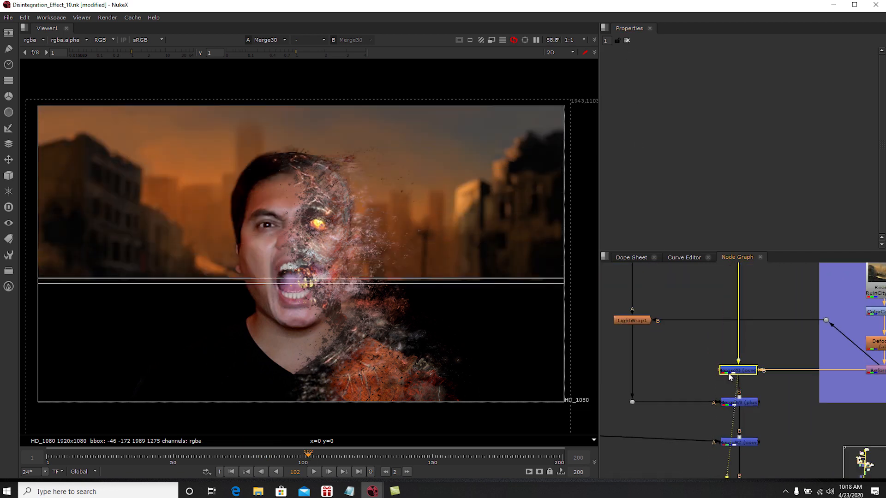
- Display the outputs of Merge69 and Merge92 to compare the composite with the light wrap and with the burnt particles
left_click(726, 385)
left_click(748, 405)
key("1")
middle_click_drag(757, 420, 769, 401)
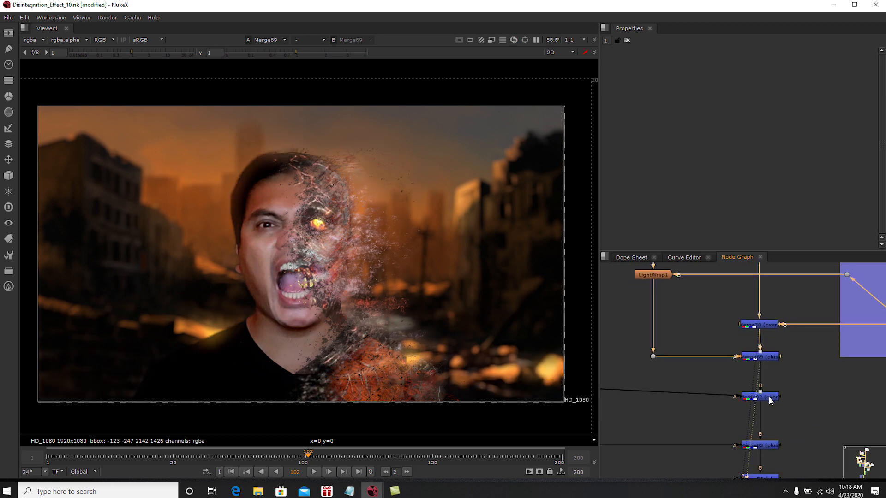
left_click(755, 374)
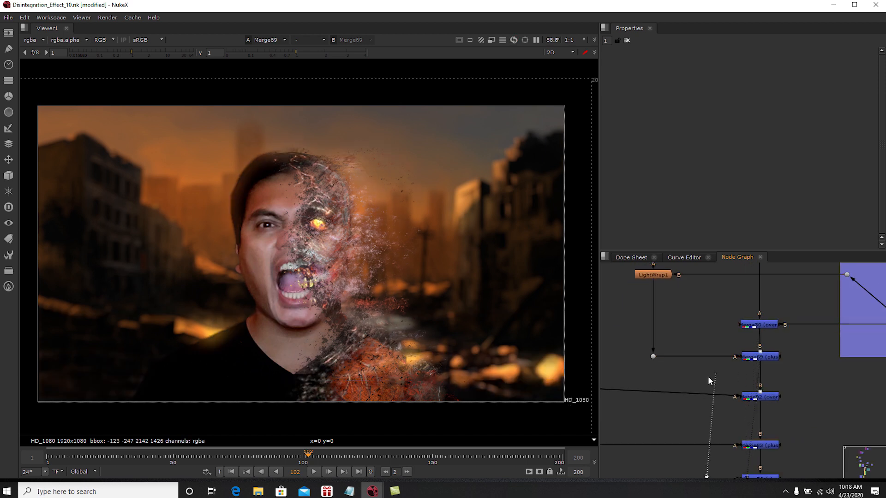
left_click(769, 397)
key("1")
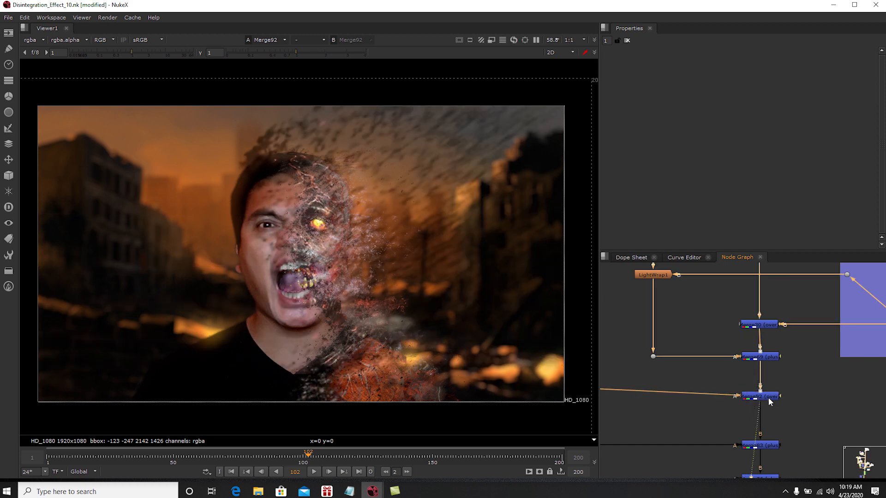
- Trace the side input of Merge92 back to the Burnt Particle group
scroll(737, 376, "down", 5)
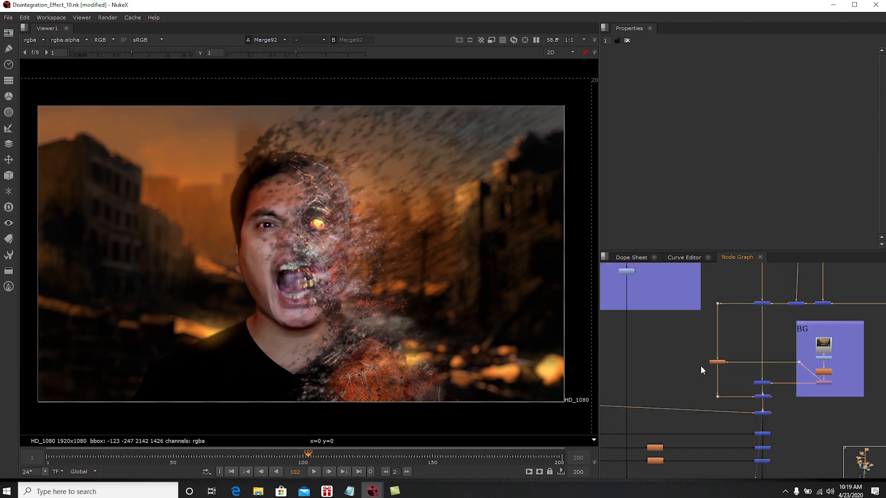
scroll(721, 341, "down", 1)
middle_click_drag(681, 338, 724, 350)
middle_click_drag(749, 391, 766, 373)
middle_click_drag(690, 326, 760, 378)
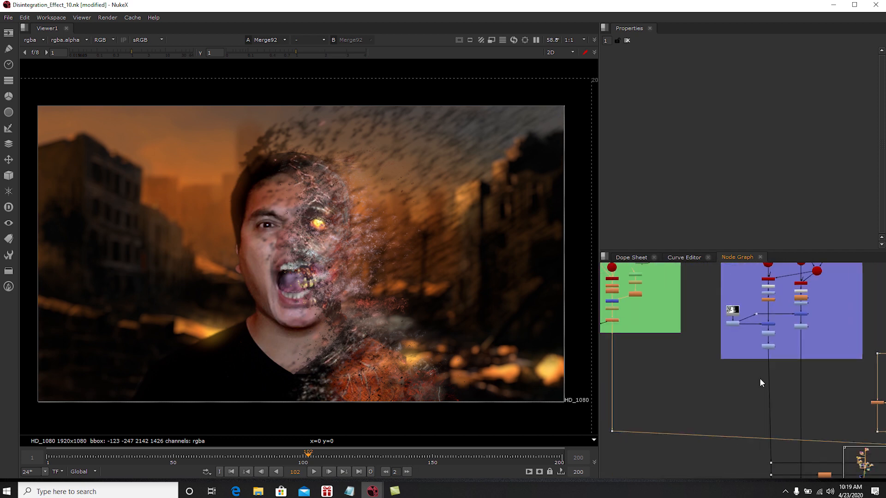
middle_click_drag(715, 340, 750, 395)
scroll(709, 352, "up", 5)
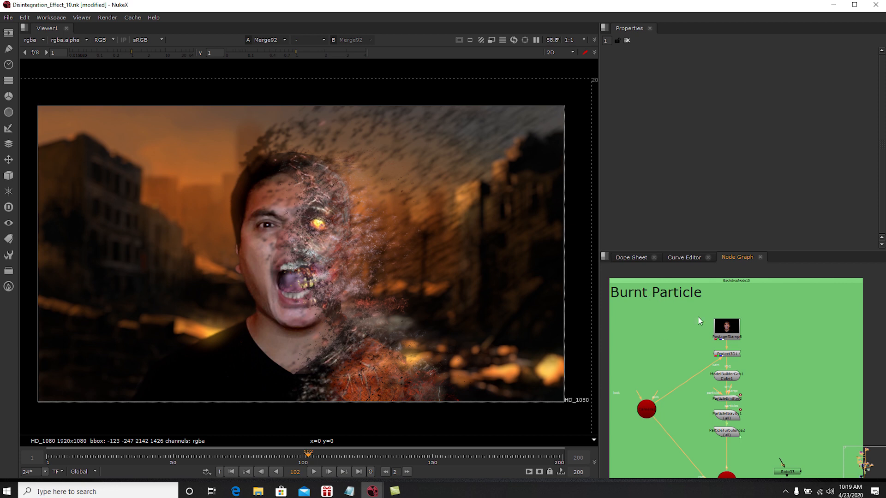
- Display the Multiply5 embers output again at frame 102
middle_click_drag(713, 330, 700, 318)
scroll(700, 319, "down", 2)
middle_click_drag(826, 439, 738, 368)
scroll(738, 365, "up", 2)
left_click(727, 350)
key("1")
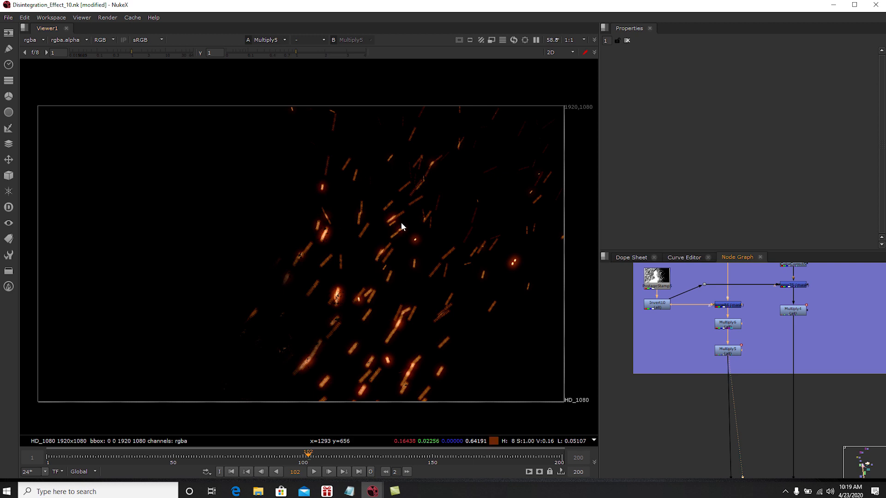
- Display the PostageStamp6 output at the start of the Burnt Particle group
scroll(732, 354, "down", 5)
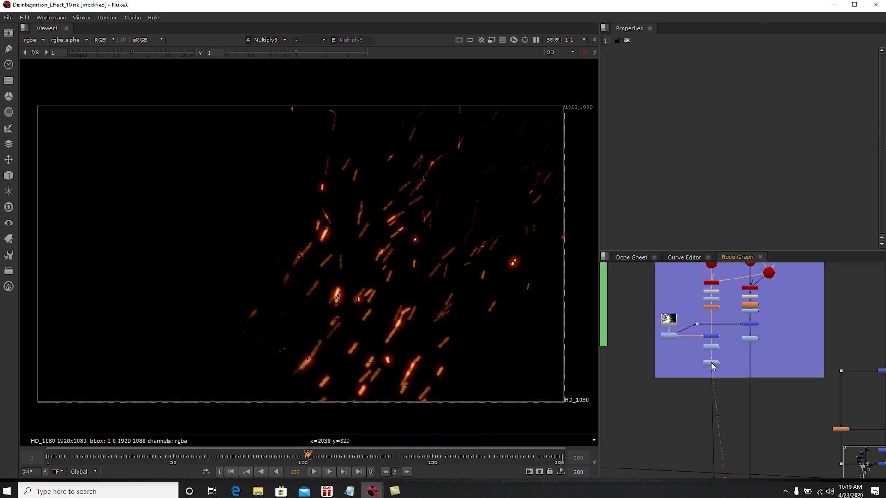
middle_click_drag(672, 339, 749, 374)
scroll(749, 374, "down", 1)
middle_click_drag(645, 271, 723, 351)
scroll(688, 312, "up", 2)
scroll(694, 314, "up", 2)
scroll(735, 326, "up", 1)
middle_click_drag(676, 287, 687, 327)
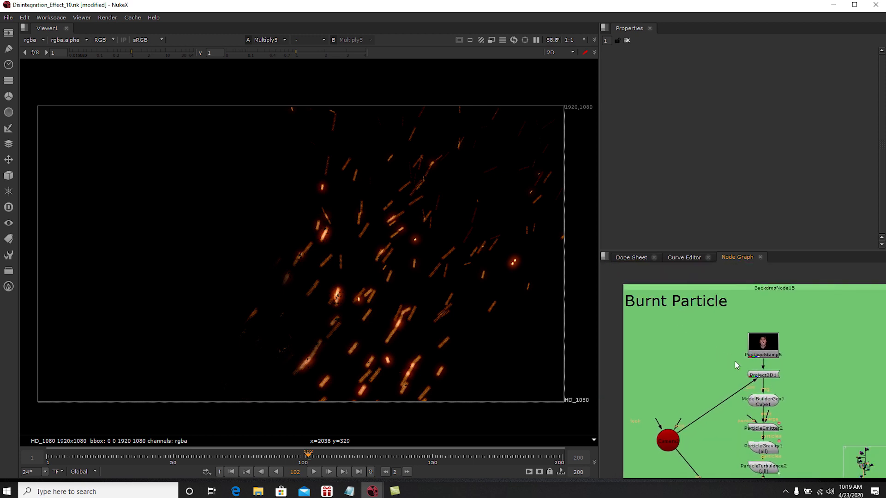
middle_click_drag(744, 370, 717, 337)
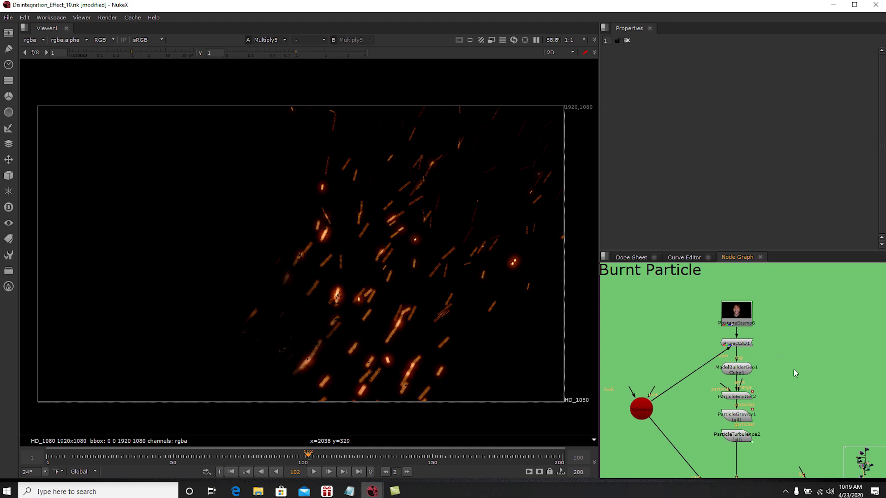
left_click(749, 316)
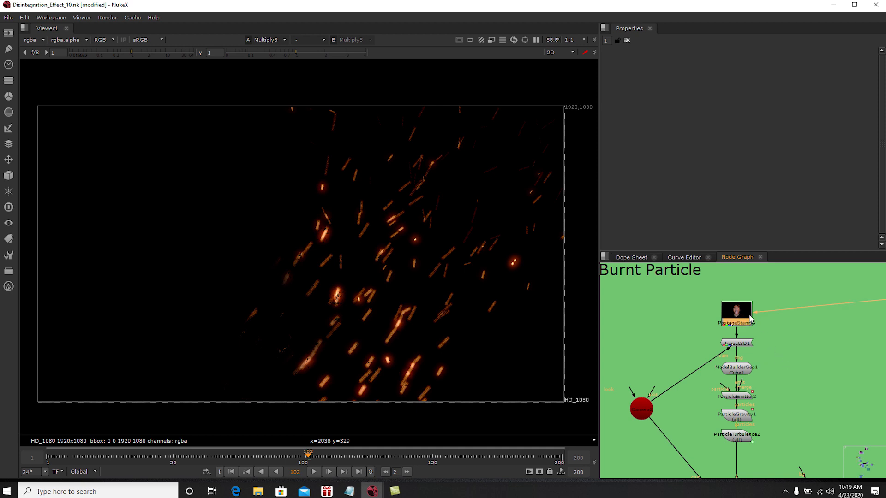
key("1")
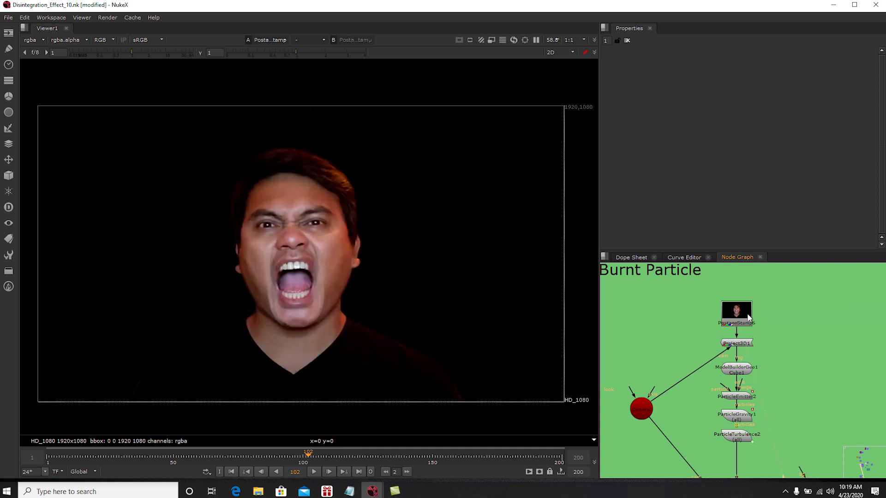
- Examine the Burnt Particle node chain from PostageStamp6 and Project3D1 down to ParticleTurbulence2
scroll(698, 317, "down", 5)
middle_click_drag(638, 370, 759, 344)
scroll(760, 345, "up", 4)
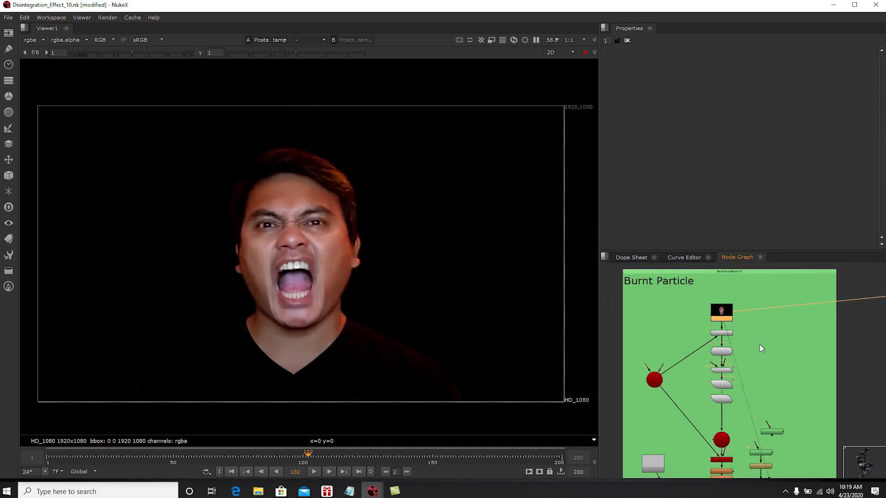
left_click(761, 330)
middle_click_drag(707, 323, 763, 322)
left_click(759, 296)
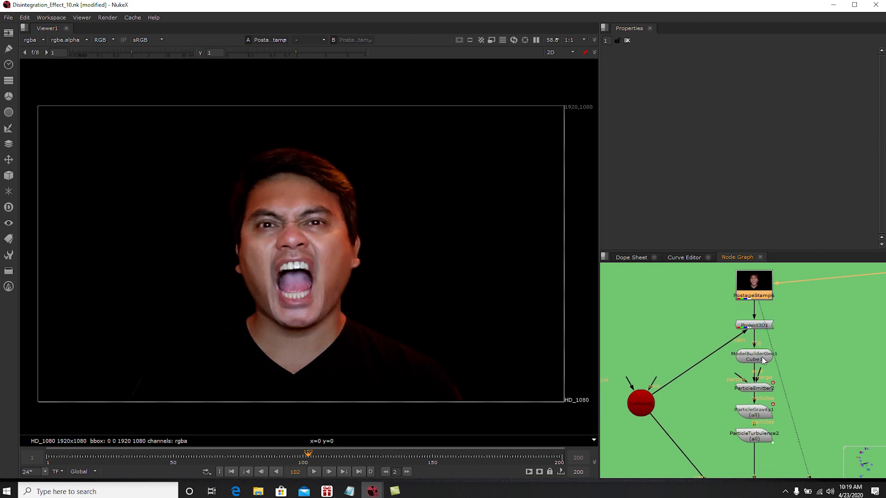
middle_click_drag(791, 360, 753, 359)
scroll(729, 355, "up", 3)
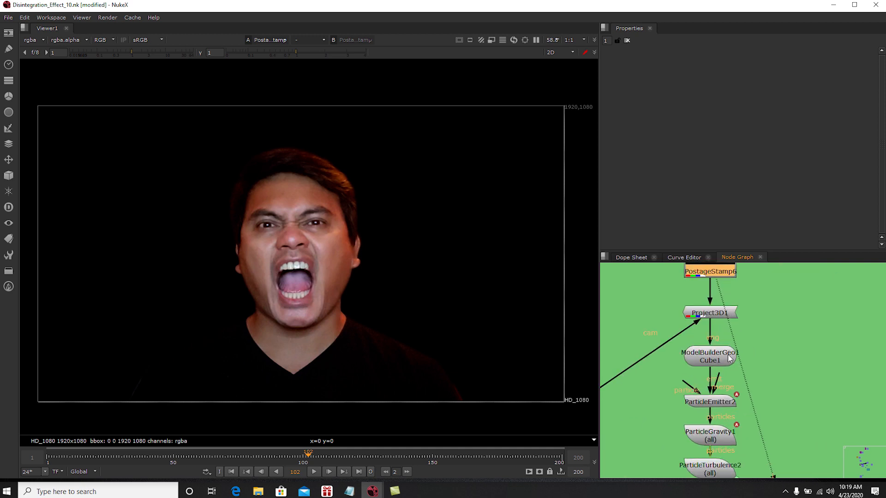
- Add a ModelBuilder node in the empty area beside the Burnt Particle chain
left_click(799, 340)
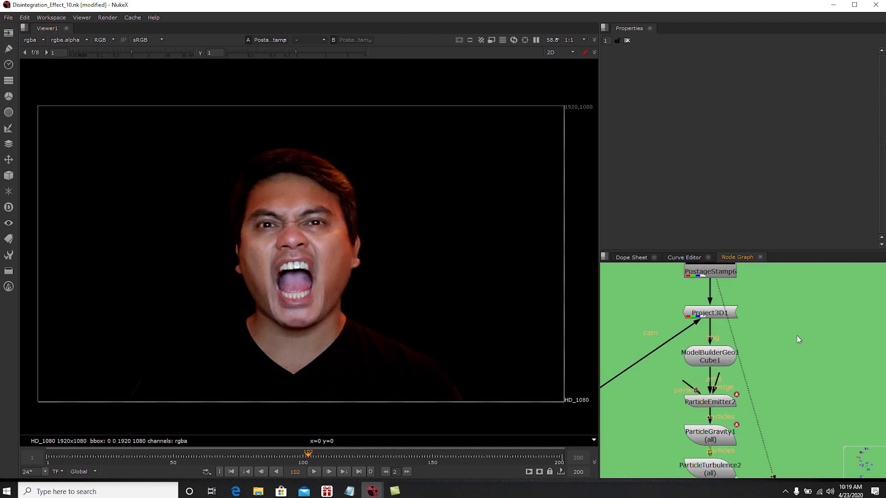
key("Tab")
type("model")
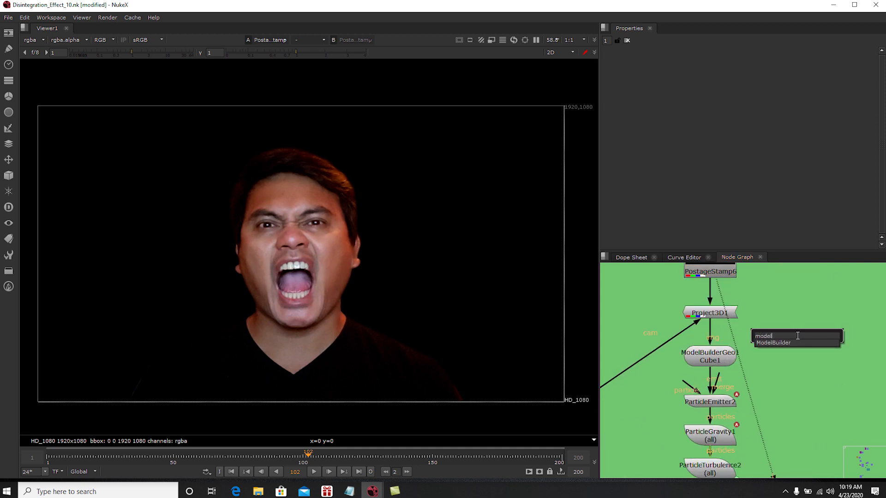
left_click(787, 344)
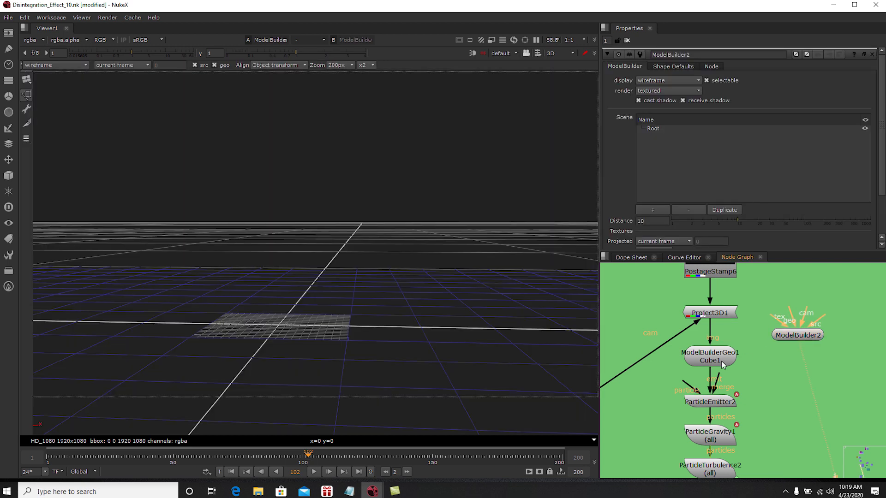
- Open the ModelBuilderGeo1 settings and display the Project3D1 output in the 3D view, framed on the head model
double_click(716, 356)
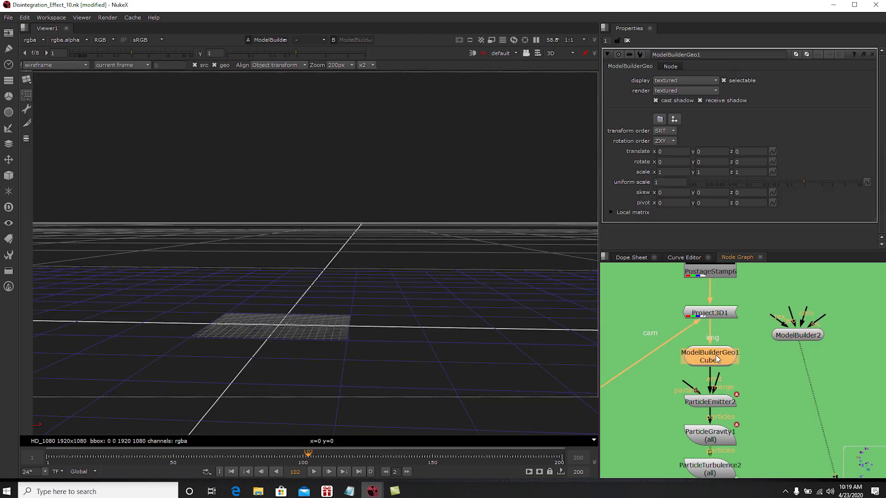
left_click_drag(431, 380, 345, 318, "ctrl")
key("f")
left_click(722, 314)
key("1")
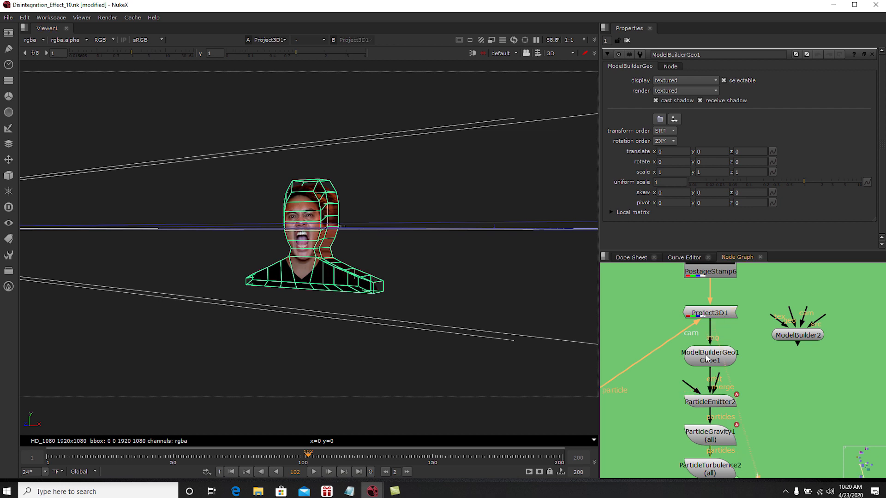
- Display the ModelBuilderGeo1 output to check the projected head geometry
middle_click_drag(712, 272, 717, 288)
left_click(722, 375)
key("1")
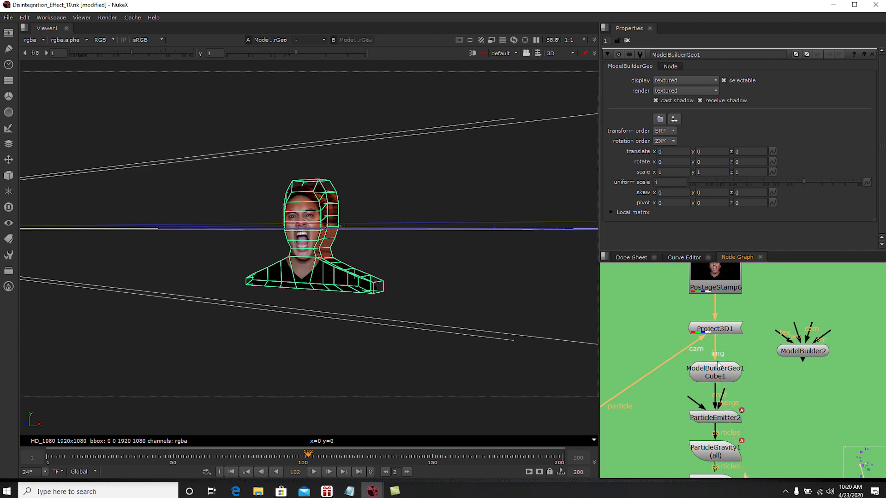
- Open the Camera2 settings and inspect how the camera projects the image onto the head geometry through Project3D1
middle_click_drag(727, 359, 826, 339)
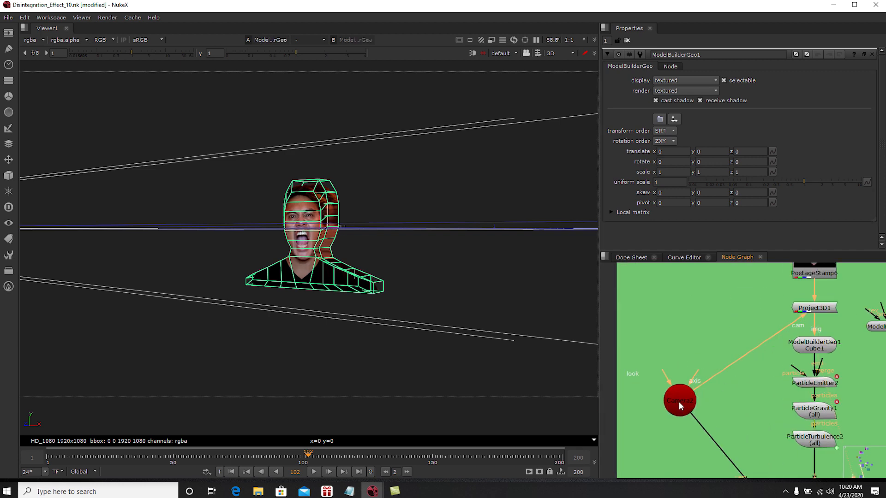
left_click(680, 402)
left_click_drag(534, 330, 377, 231, "ctrl")
scroll(326, 263, "up", 4)
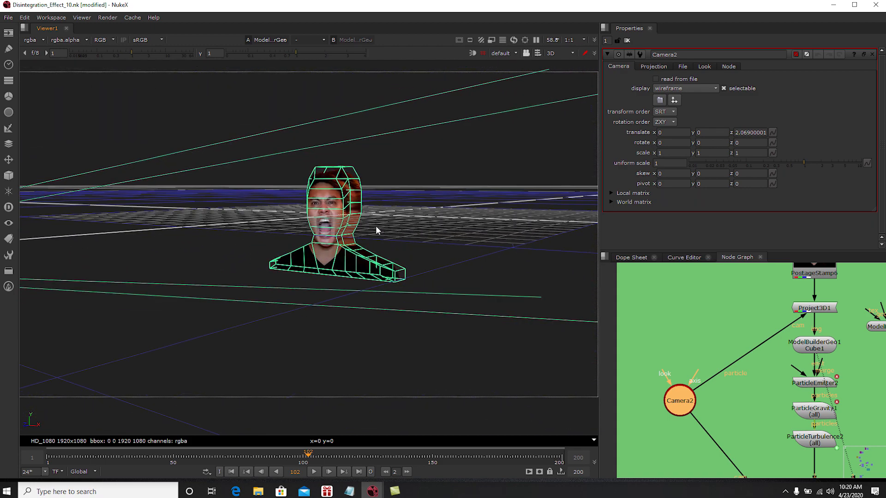
middle_click_drag(832, 338, 761, 332)
scroll(761, 333, "up", 2)
middle_click_drag(815, 324, 797, 373)
scroll(762, 350, "up", 1)
scroll(785, 373, "down", 3)
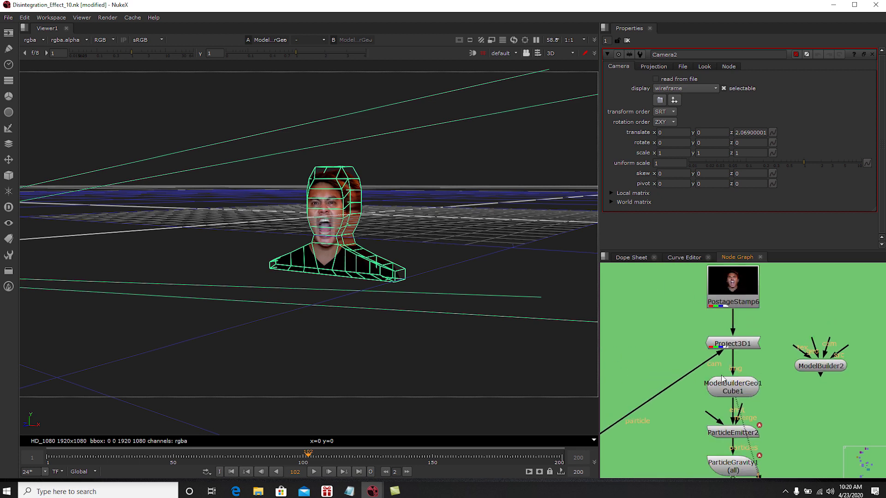
- Move Camera2 up roughly level with Project3D1 and realign Project3D1 and ModelBuilderGeo1 in the Burnt Particle chain
middle_click_drag(667, 408, 740, 392)
left_click_drag(682, 418, 684, 333)
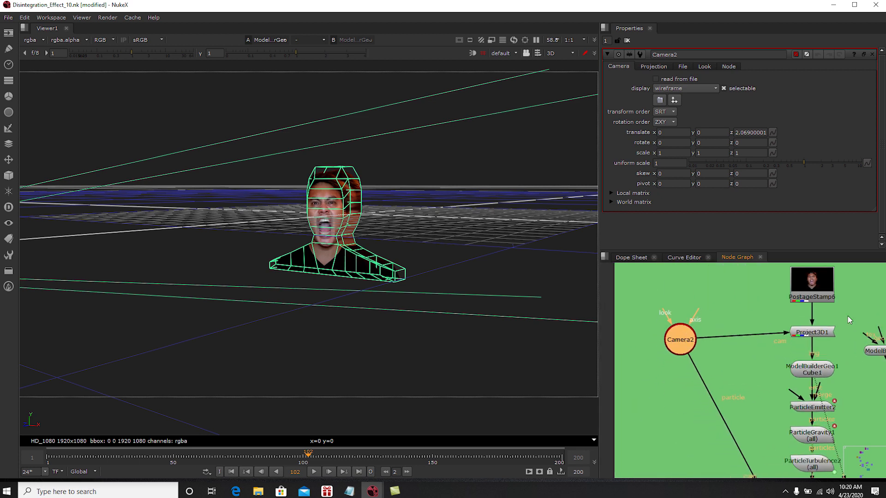
mouse_move(818, 334)
left_mouse_down()
mouse_move(794, 342)
mouse_move(813, 338)
left_mouse_up()
left_click_drag(712, 342, 687, 343)
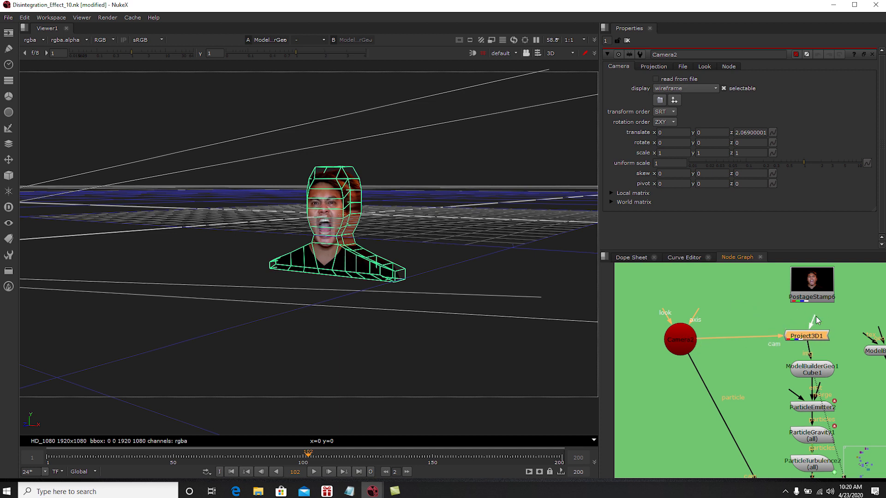
left_click_drag(815, 341, 820, 336)
left_click_drag(818, 370, 807, 361)
middle_click_drag(836, 358, 731, 359)
scroll(761, 341, "up", 4)
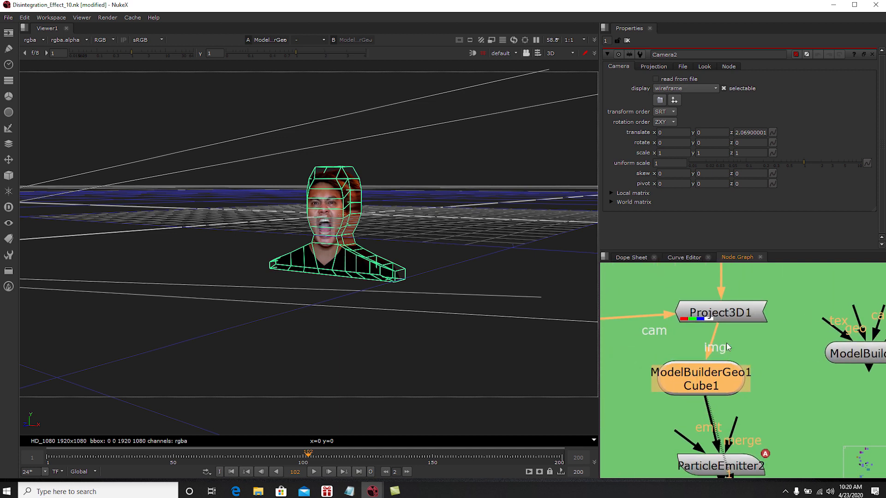
left_click_drag(714, 372, 734, 368)
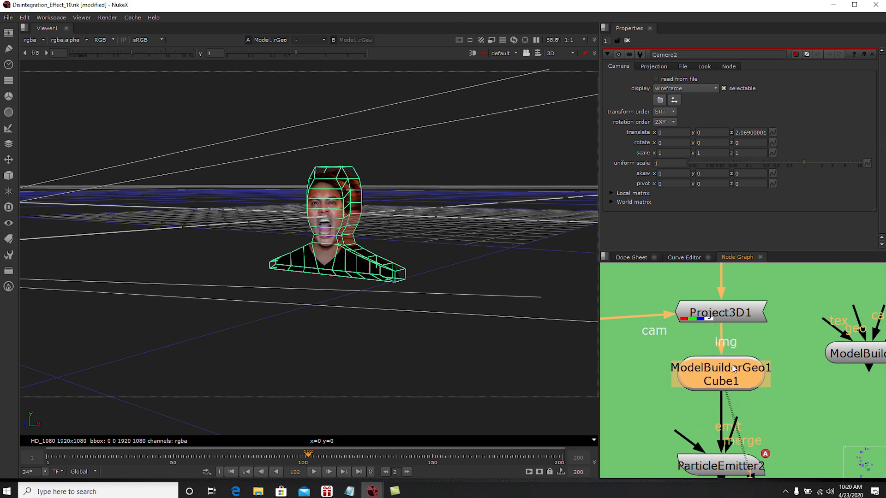
- Clear the open node settings, then display ModelBuilder2 in the 3D view with its settings open
left_click(627, 41)
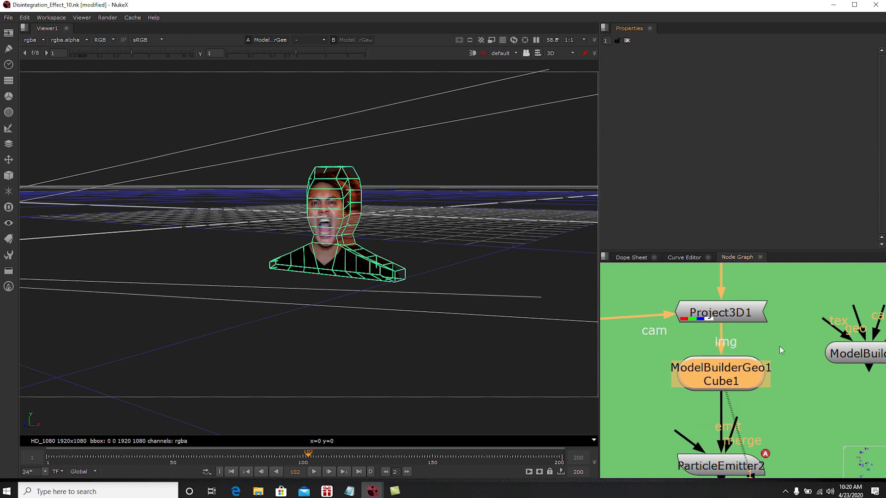
middle_click_drag(831, 375, 777, 360)
left_click(776, 360)
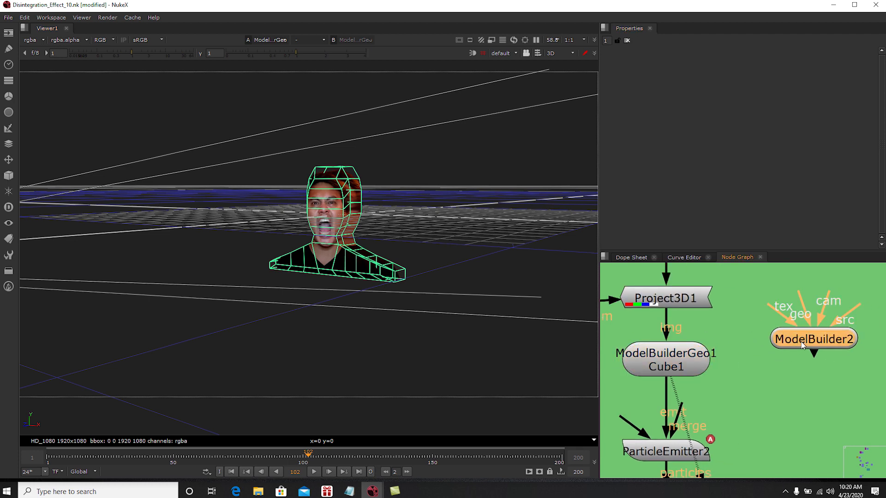
left_click_drag(805, 340, 794, 349)
key("1")
double_click(796, 352)
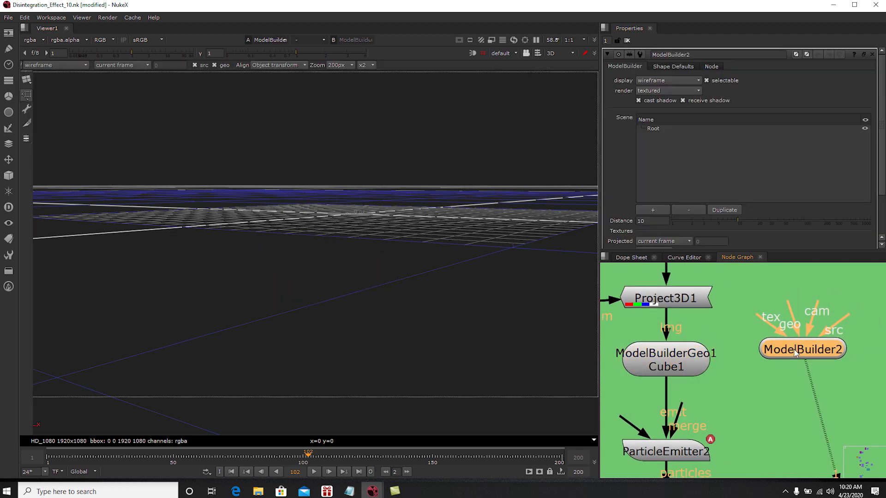
left_click_drag(438, 293, 362, 360, "ctrl")
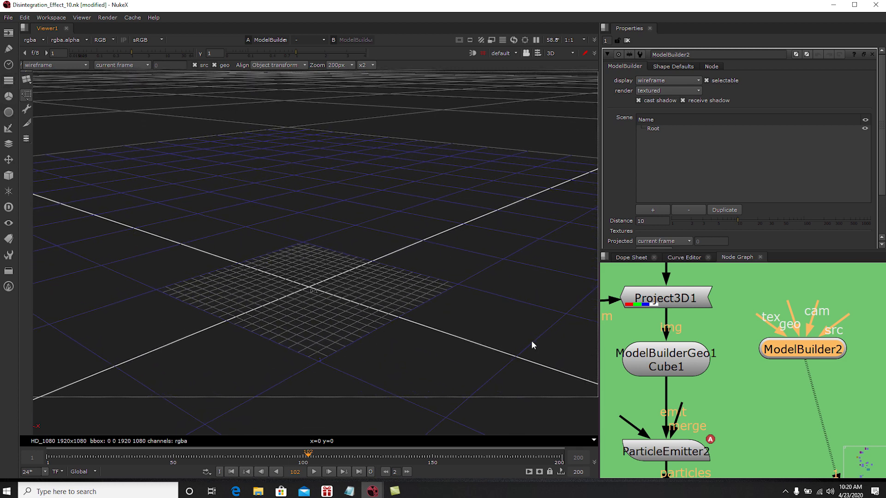
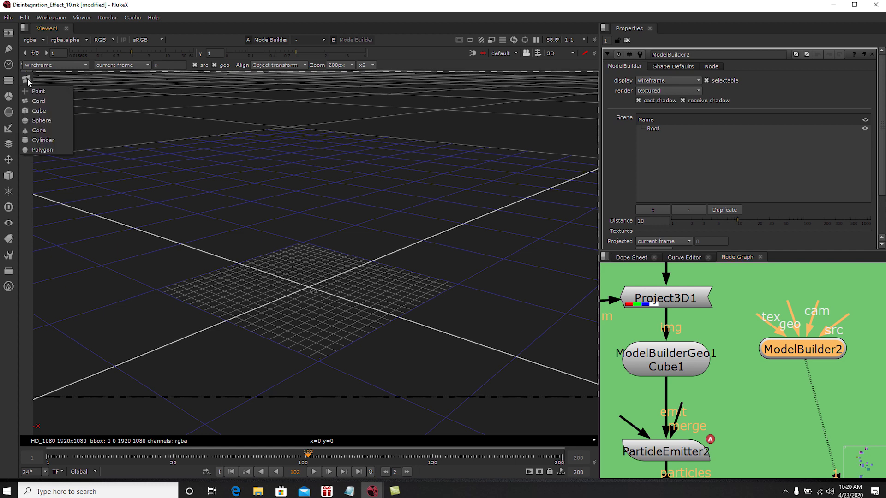
- Place a cube near the centre of the 3D grid in ModelBuilder2
left_click(27, 78)
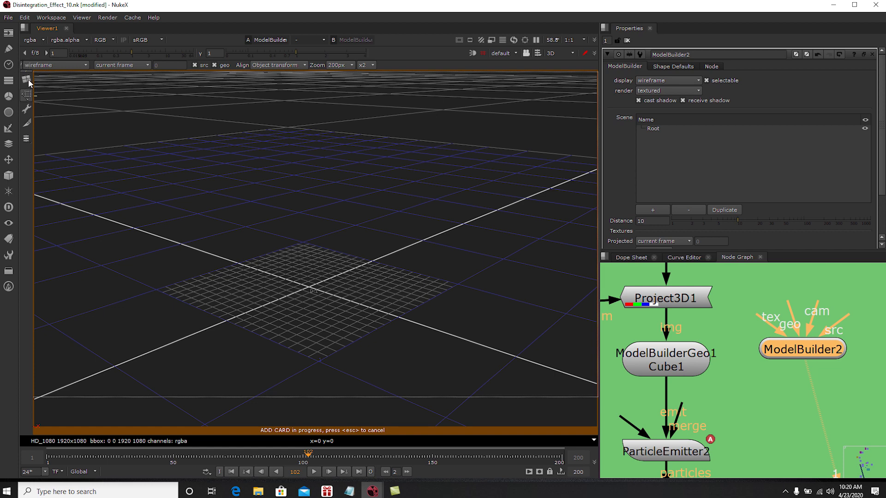
left_click(29, 81)
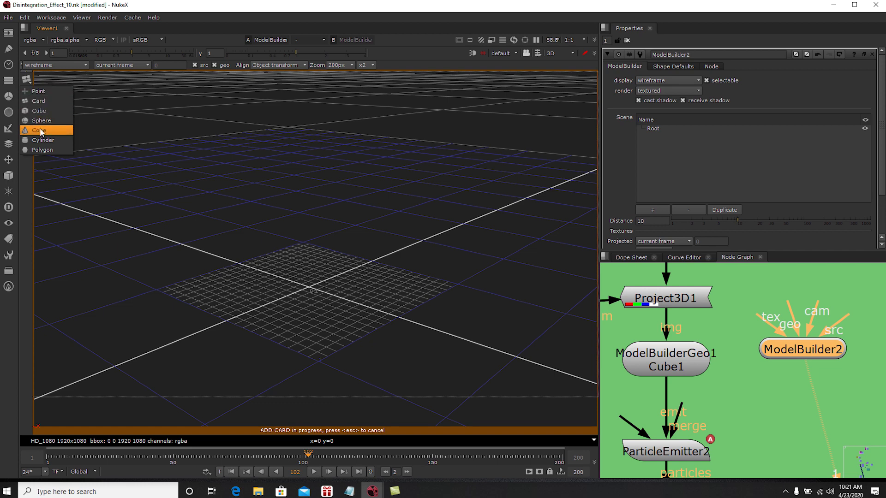
left_click(42, 111)
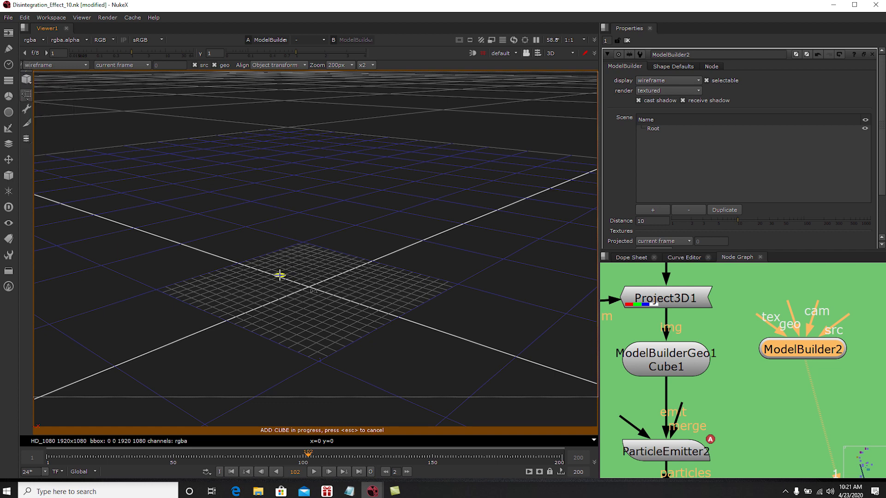
left_click_drag(268, 277, 228, 306)
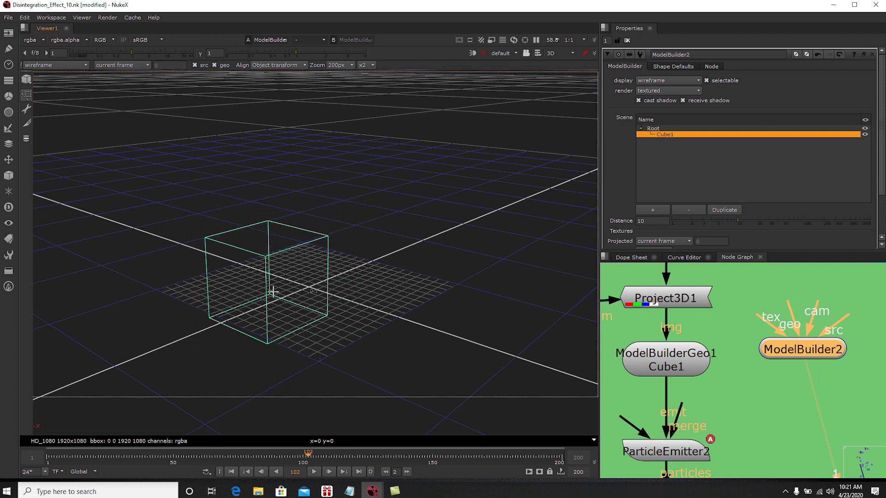
- Switch ModelBuilder2 to edit mode with face selection active for the cube
left_click(27, 109)
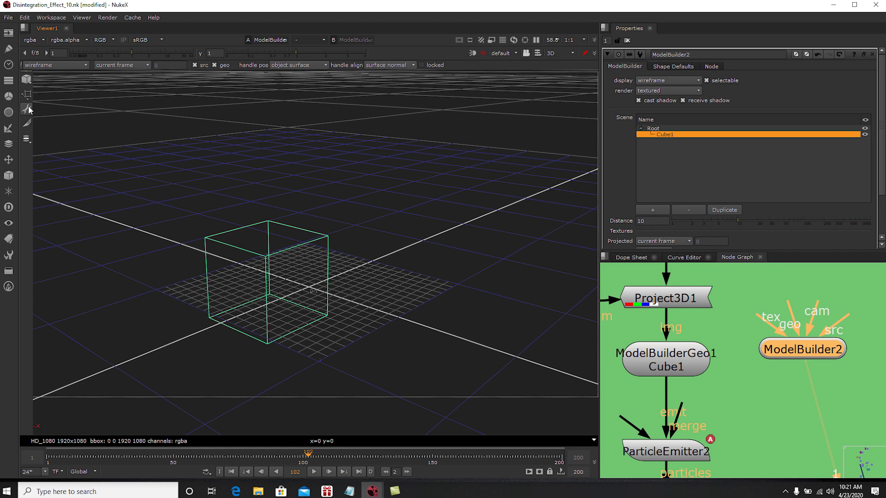
left_click(28, 140)
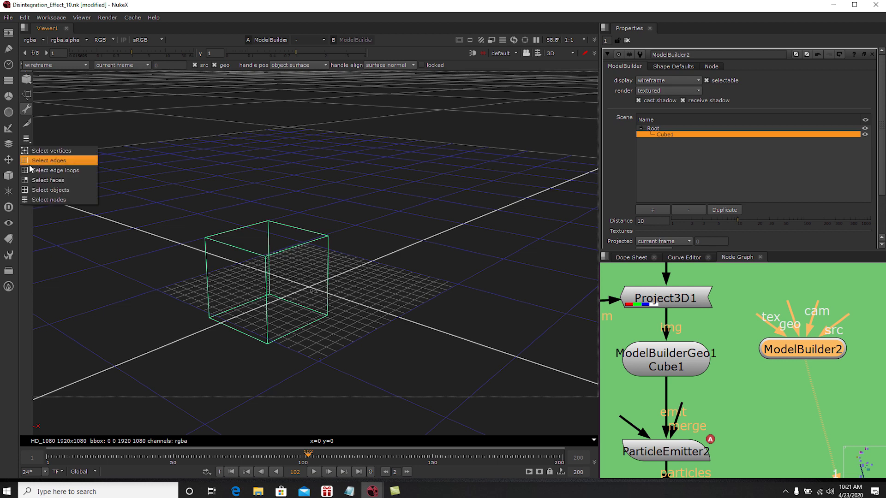
left_click(245, 252)
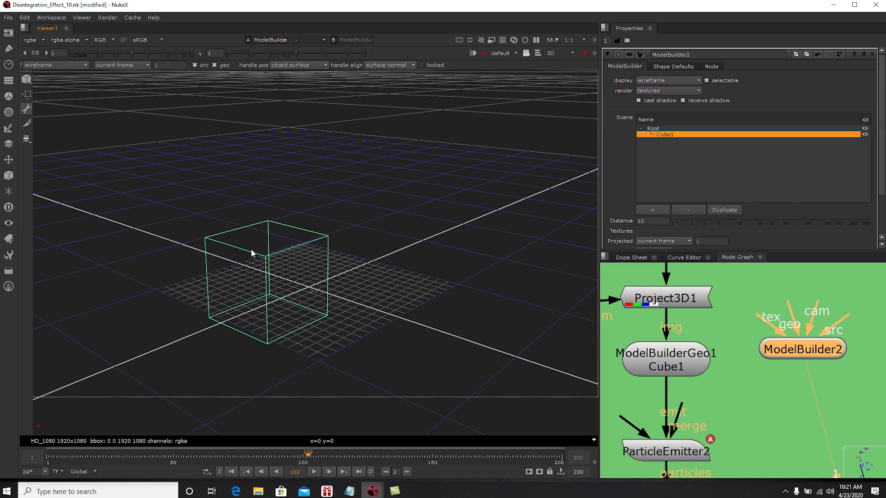
right_click(257, 253)
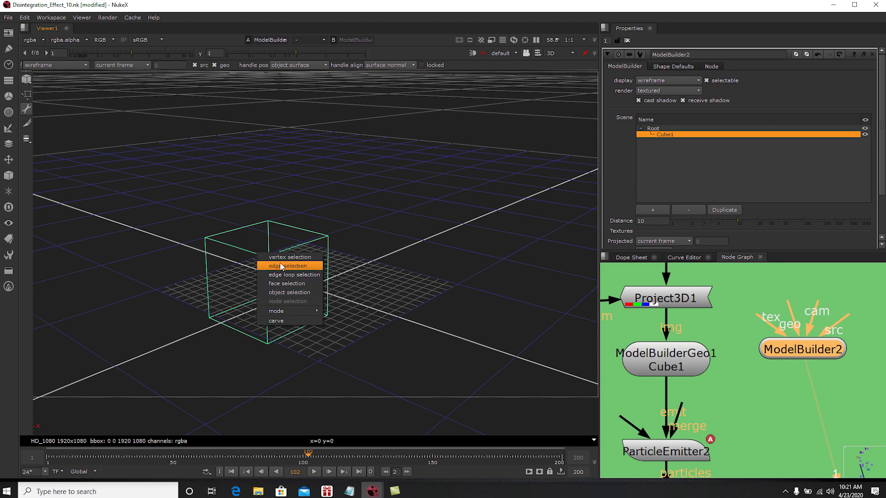
left_click(276, 283)
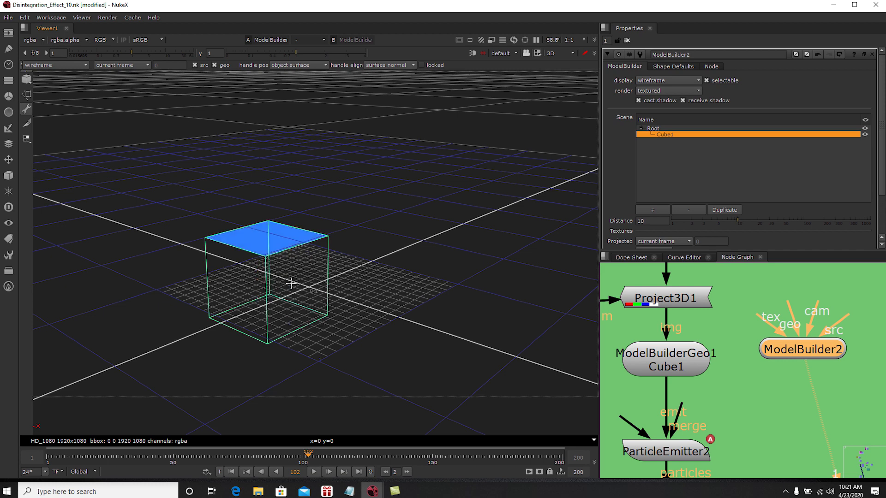
- Select the cube's top face and scale it outward so it is wider than the base
left_click_drag(336, 276, 405, 285, "ctrl")
left_click(425, 275)
left_click(339, 245)
mouse_move(331, 239)
left_mouse_down()
mouse_move(331, 219)
mouse_move(330, 240)
left_mouse_up()
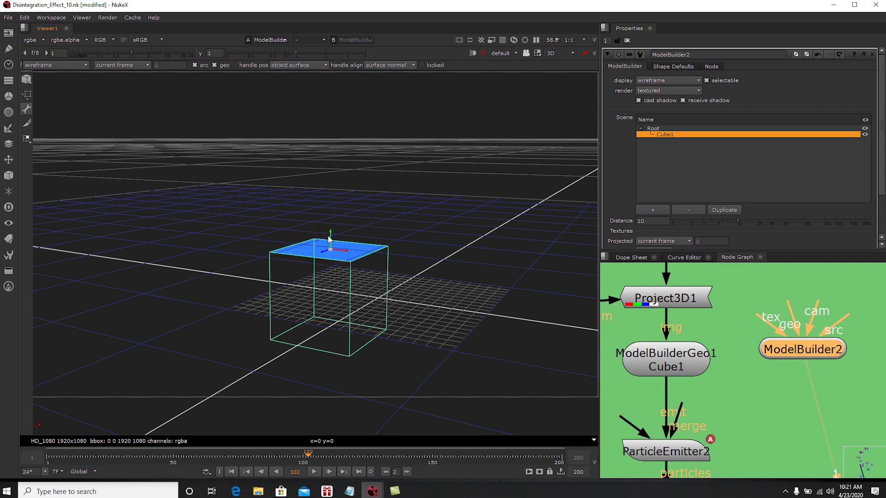
left_click(331, 249)
left_click(333, 250)
left_click_drag(333, 249, 344, 243)
left_click(341, 242)
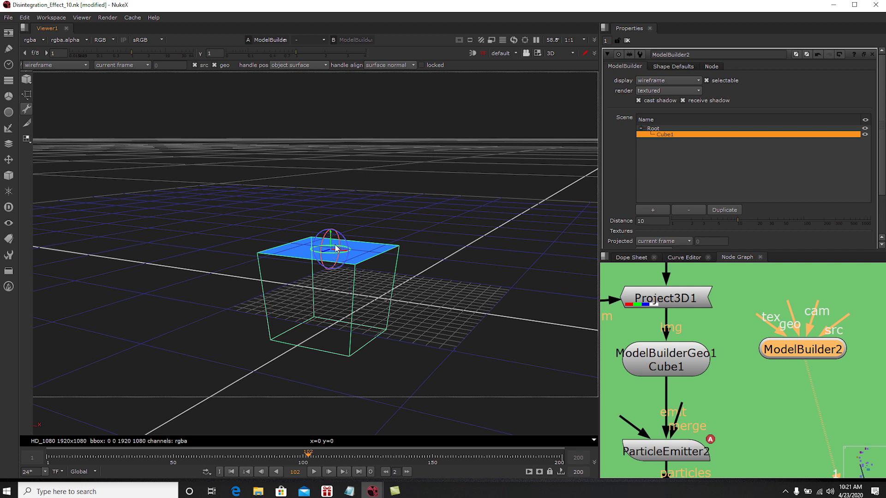
left_click(326, 239)
- Extrude the cube's top face upward to form a second block
right_click(348, 249)
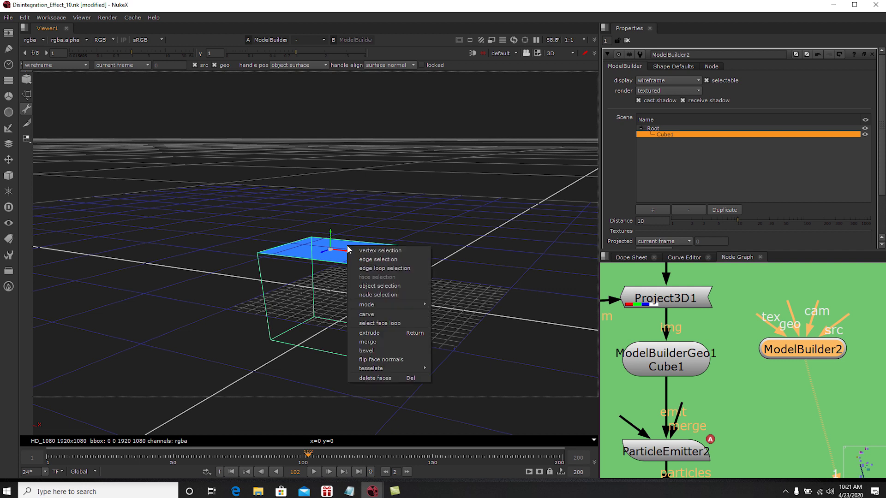
left_click(376, 334)
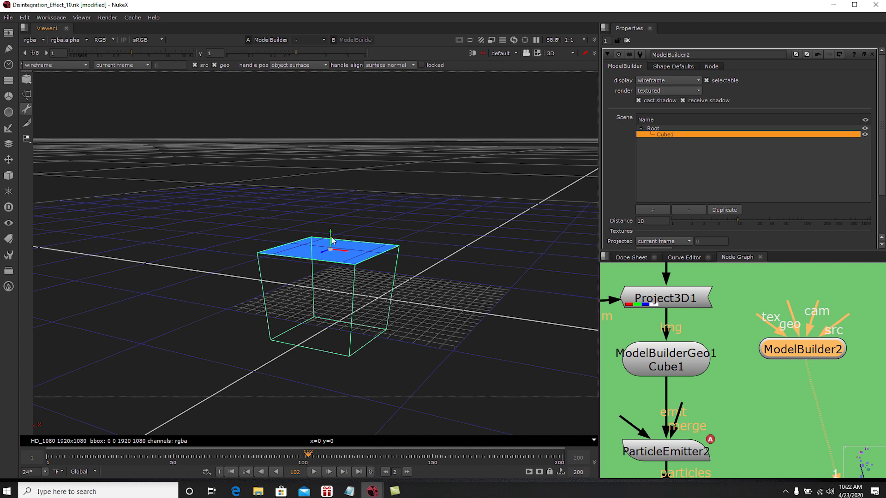
left_click_drag(331, 238, 331, 185)
- Extrude the lower block's side face outward to form one shoulder
left_click(379, 283)
right_click(376, 282)
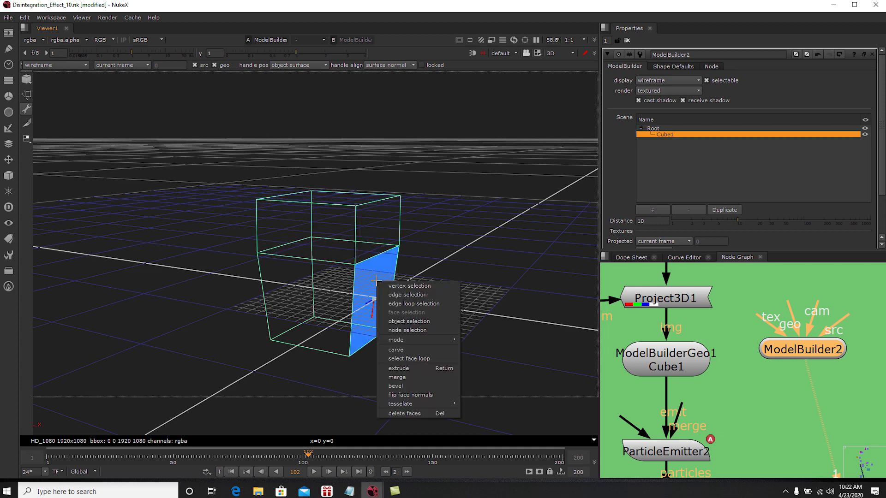
left_click(400, 360)
left_click_drag(385, 302, 444, 325)
- Extrude the opposite side face of the lower block outward to form the other shoulder
left_click_drag(309, 293, 523, 304, "alt")
left_click(310, 287)
right_click(311, 287)
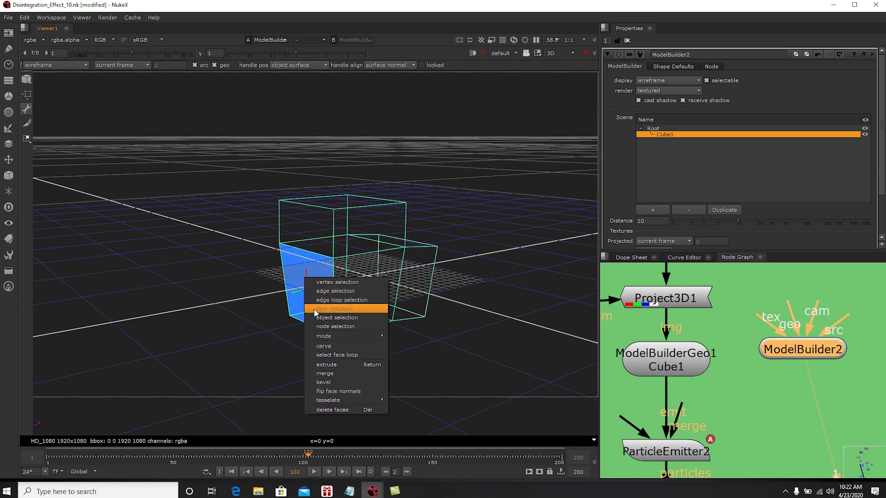
left_click(323, 354)
left_click_drag(298, 293, 248, 303)
left_click_drag(323, 340, 211, 357, "ctrl")
scroll(365, 301, "up", 2)
left_click_drag(365, 301, 317, 264, "alt")
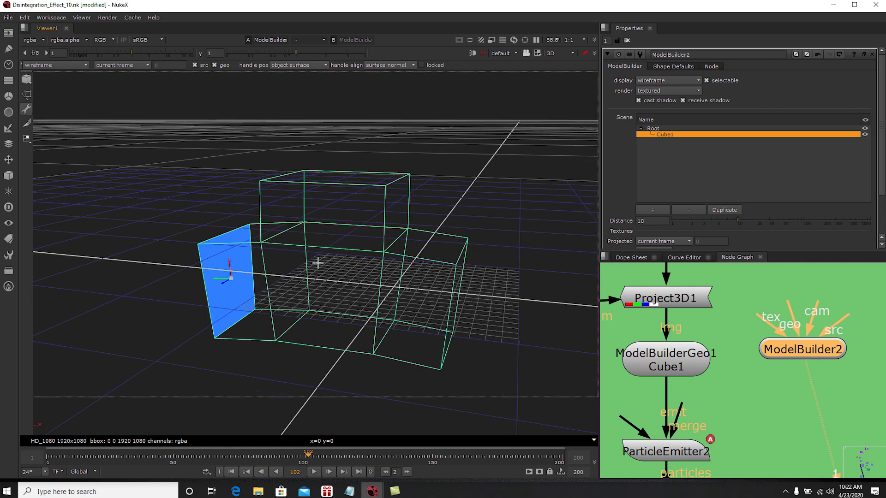
- Select Cube1 in the ModelBuilder2 scene list and bake the selected geometry to its own node
left_click(201, 220)
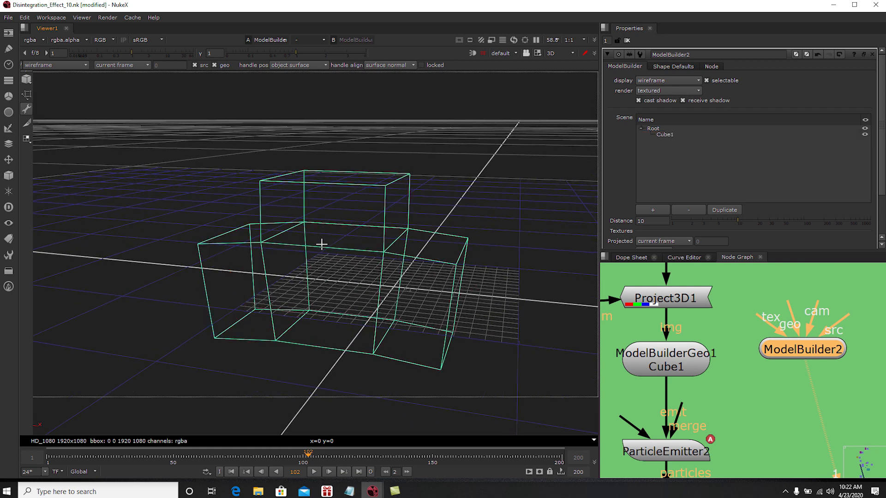
left_click(665, 135)
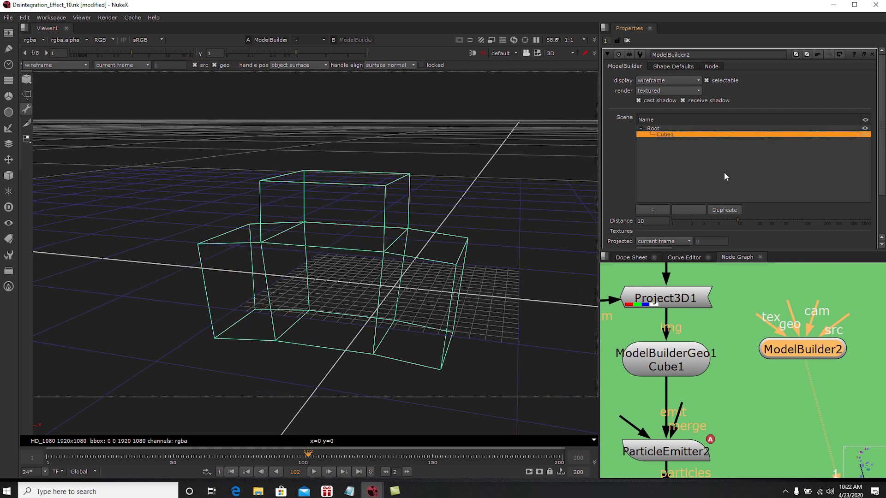
scroll(883, 153, "down", 3)
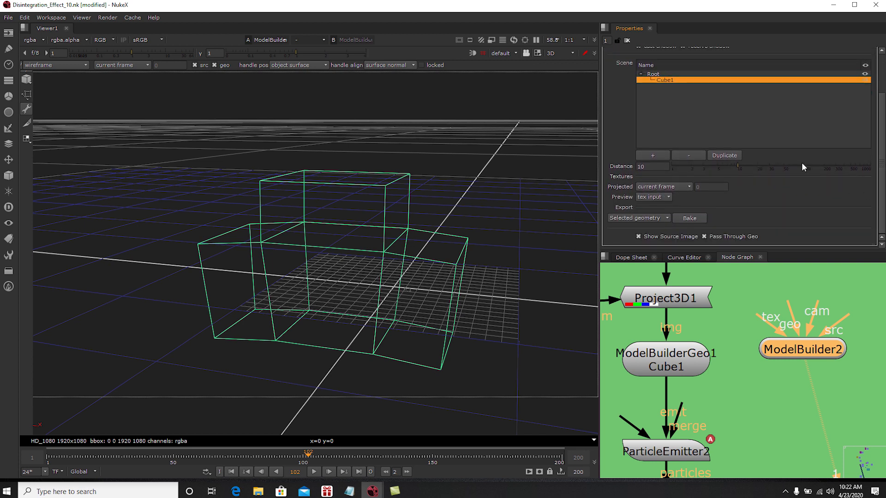
left_click(689, 218)
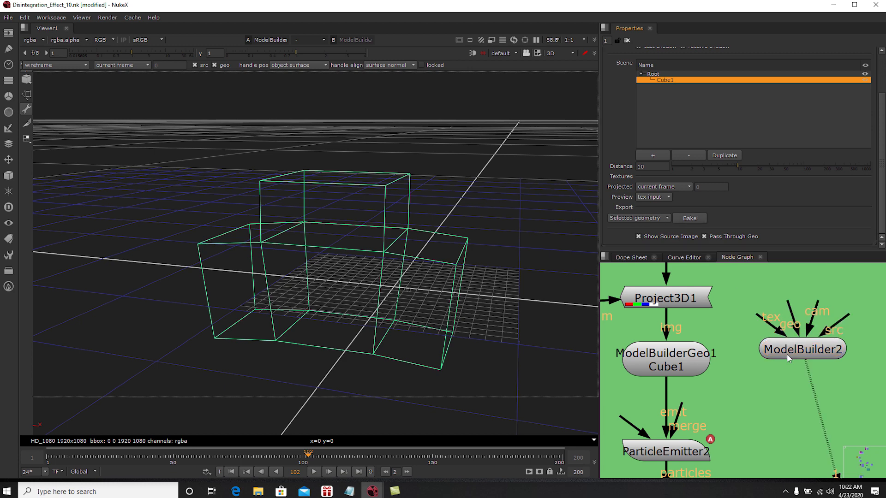
- Display the baked geometry node in the 3D view and open its settings
scroll(801, 333, "down", 5)
scroll(831, 339, "up", 4)
middle_click_drag(832, 339, 780, 347)
left_click_drag(795, 327, 792, 343)
key("1")
double_click(791, 343)
- Connect the baked geometry node's img input to Project3D1 and reposition it and ModelBuilder2 beside the chain
middle_click_drag(776, 344, 818, 380)
left_click_drag(818, 344, 655, 321)
left_click_drag(834, 377, 724, 395)
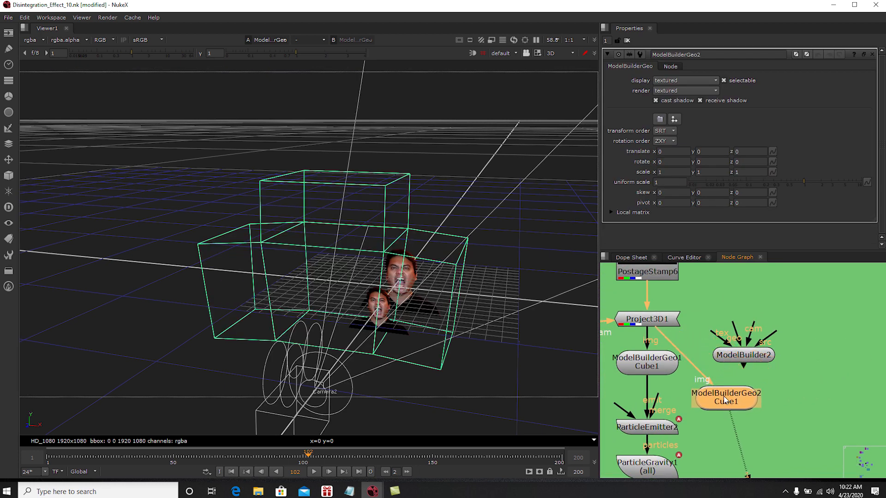
left_click_drag(741, 362, 846, 318)
left_click_drag(736, 402, 776, 358)
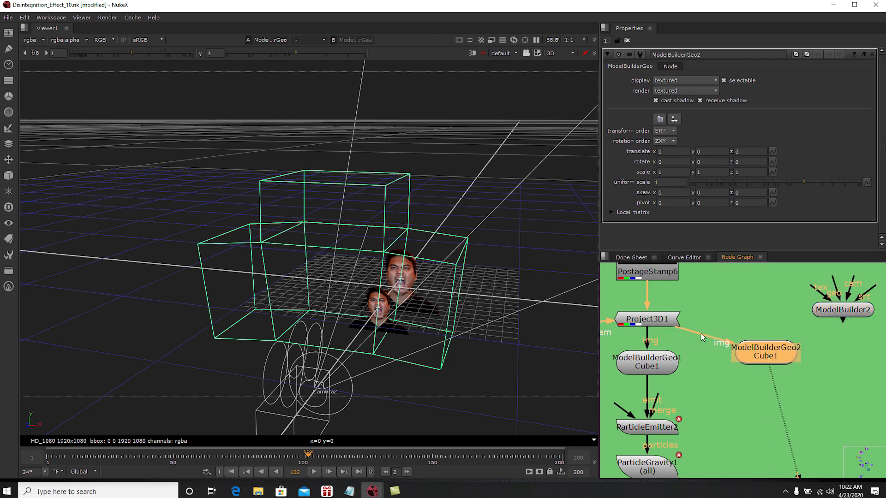
- Display ModelBuilderGeo1's head geometry in the 3D view and close all open node settings
middle_click_drag(702, 337, 761, 353)
middle_click_drag(754, 302, 759, 308)
left_click(706, 382)
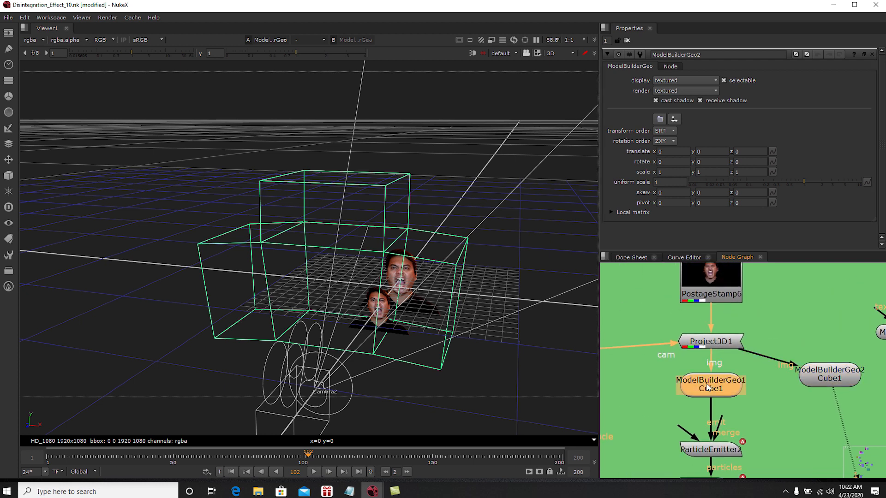
left_click(627, 42)
left_click_drag(463, 225, 481, 195, "ctrl")
scroll(653, 336, "down", 3)
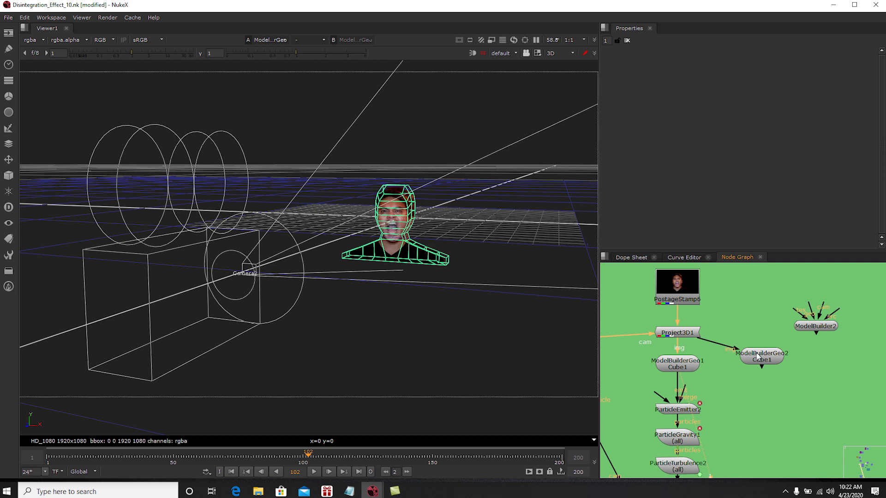
- Disconnect ModelBuilderGeo2 from Project3D1 and place it beside ModelBuilder2, away from the particle chain
left_click_drag(707, 343, 729, 337)
middle_click_drag(760, 360, 801, 339)
left_click_drag(799, 333, 812, 324)
- Display ParticleEmitter2 in the 3D view and examine the particles emitted from the head geometry
left_click(711, 350)
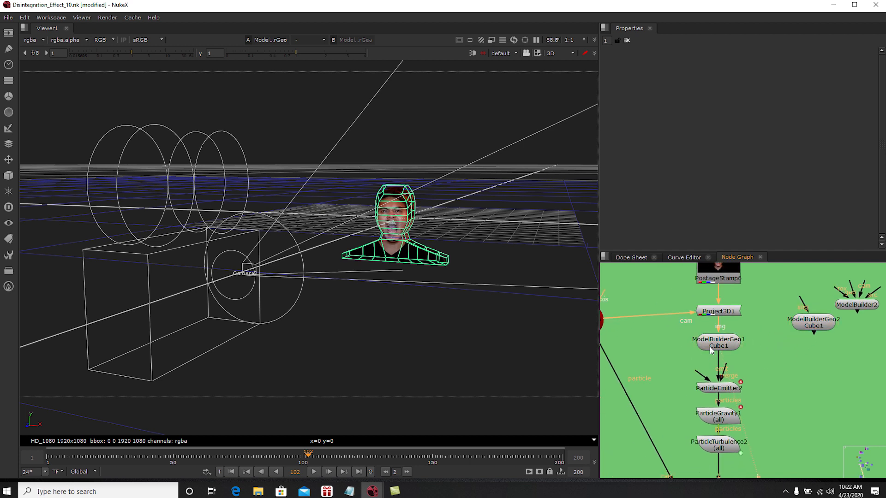
scroll(439, 292, "up", 4)
middle_click_drag(441, 292, 409, 283)
middle_click_drag(733, 383, 751, 355)
scroll(741, 367, "up", 2)
left_click(734, 359)
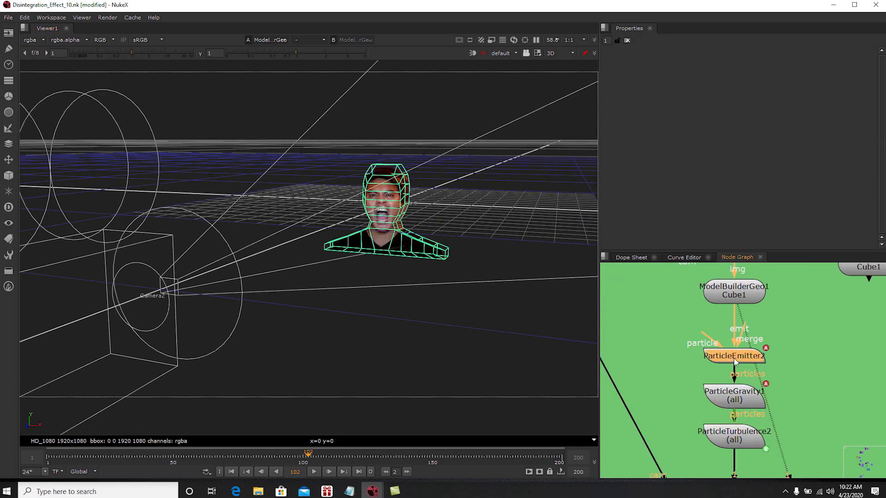
key("1")
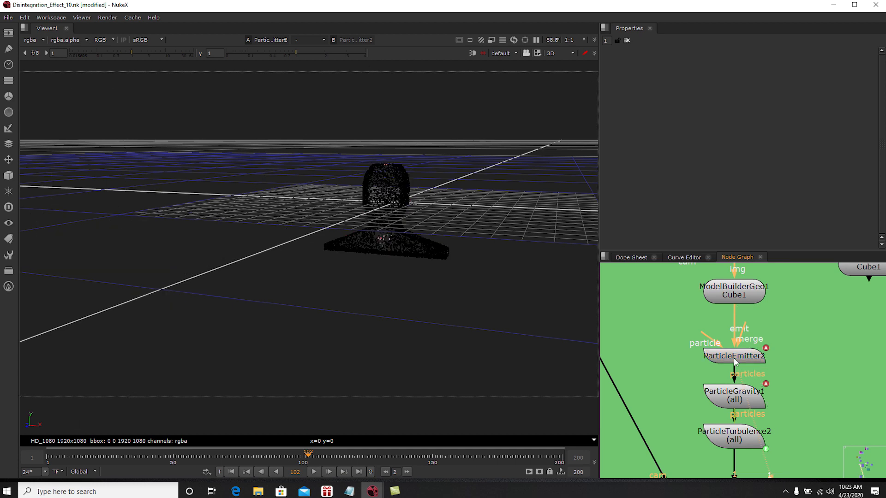
left_click_drag(430, 294, 414, 278, "ctrl")
scroll(415, 277, "up", 5)
middle_click_drag(478, 254, 378, 296)
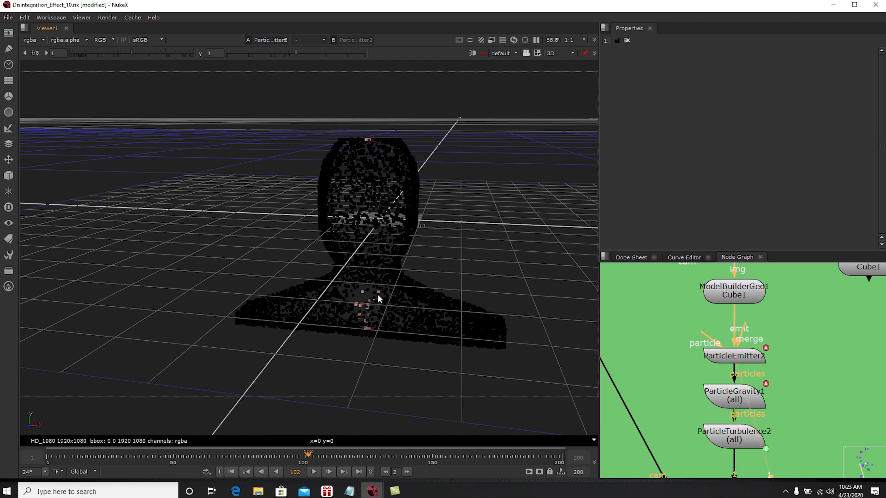
left_click_drag(378, 294, 389, 281, "ctrl")
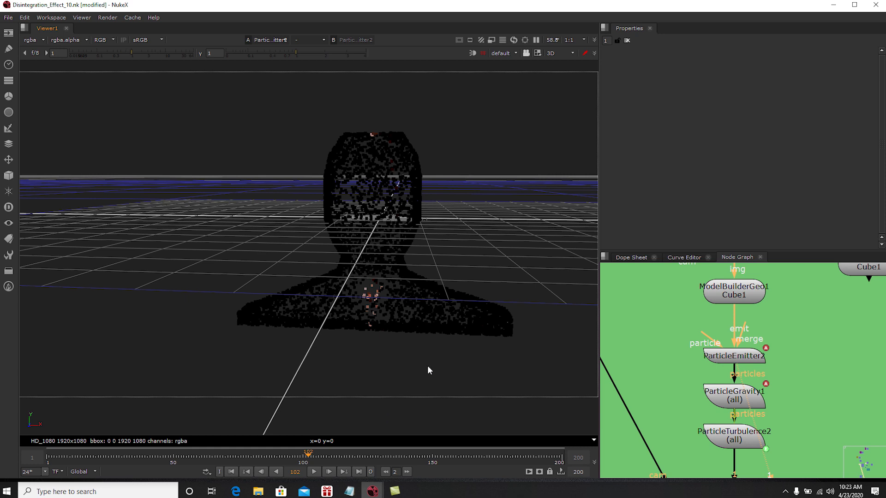
- Open ParticleEmitter2's settings at frame 50 and review its emission, lifetime, velocity, size and color parameters
double_click(727, 357)
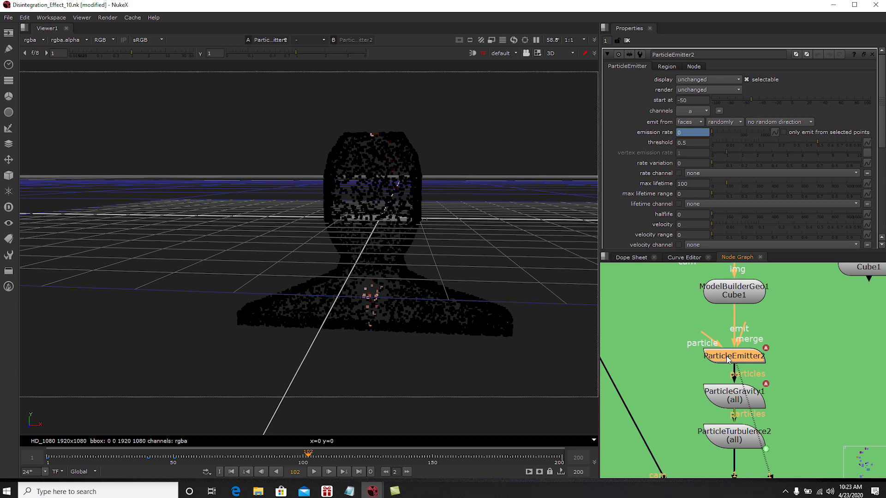
left_click(147, 457)
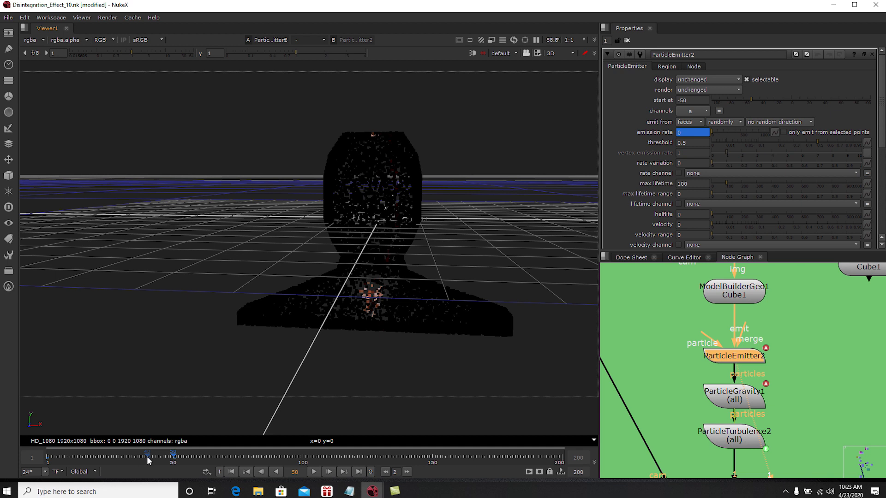
left_click_drag(882, 117, 882, 140)
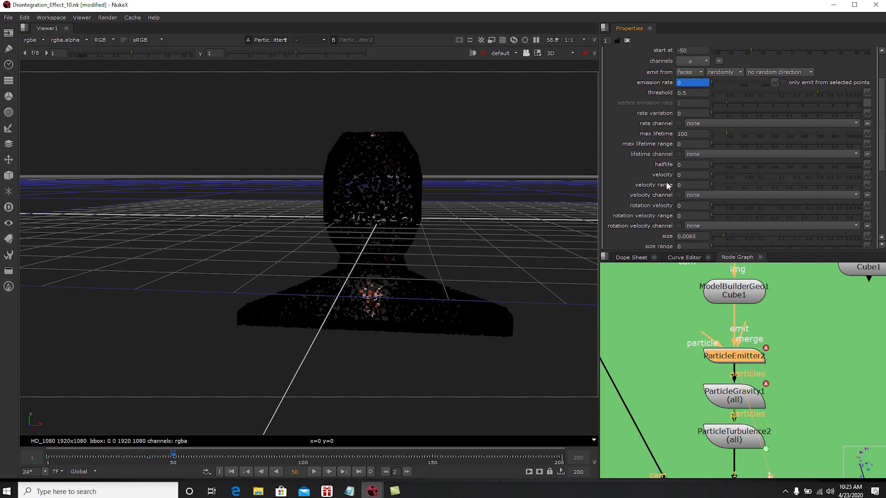
scroll(678, 179, "down", 1)
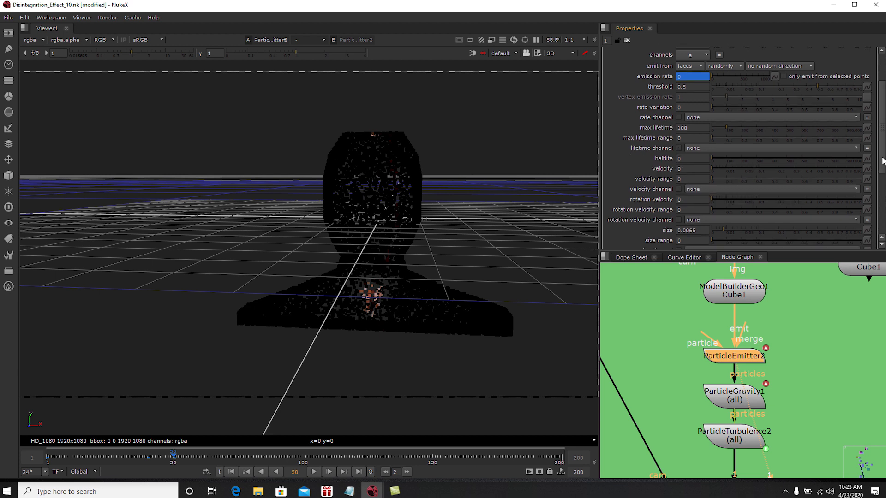
scroll(882, 160, "down", 5)
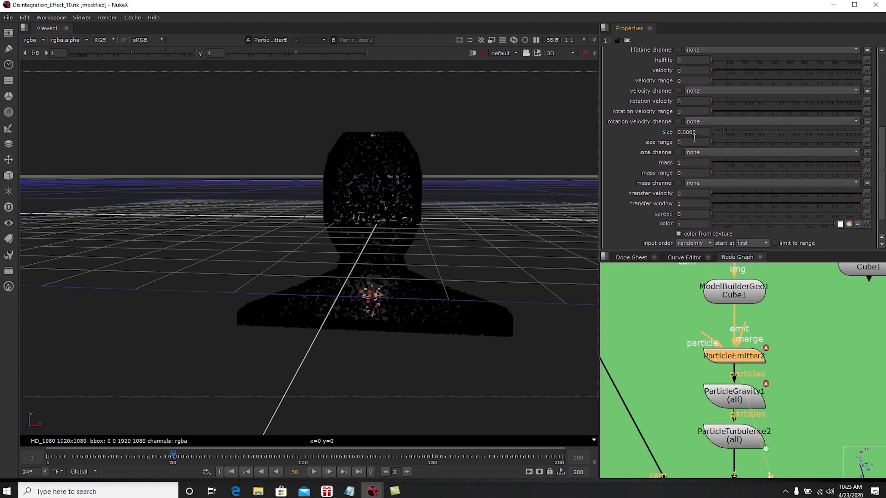
scroll(882, 182, "down", 2)
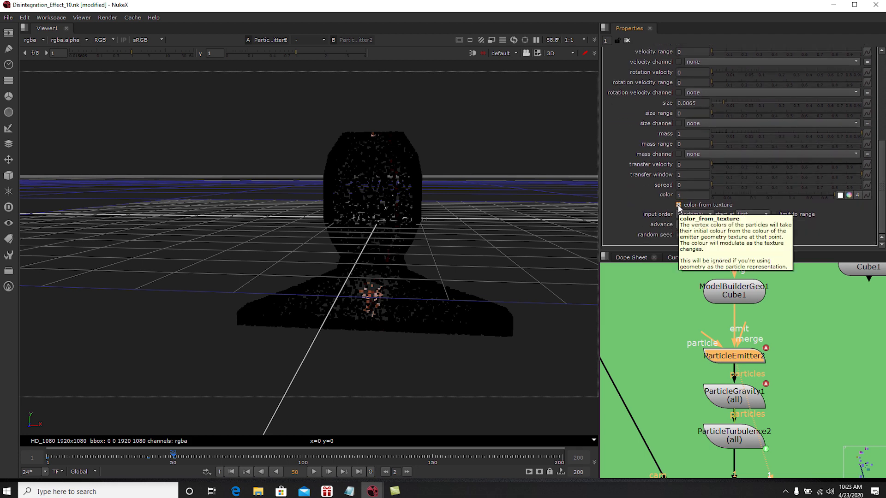
- Toggle ParticleEmitter2's color from texture off and on, and try the in order input order before restoring randomly
left_click(678, 206)
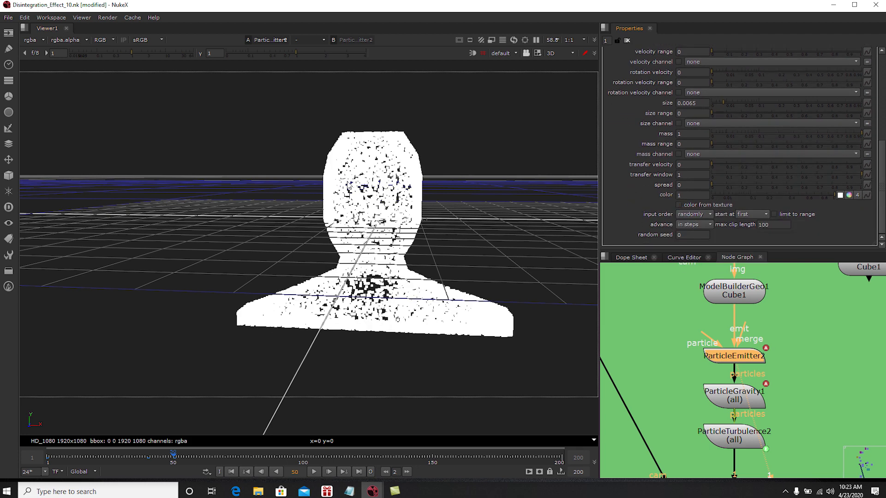
left_click(679, 206)
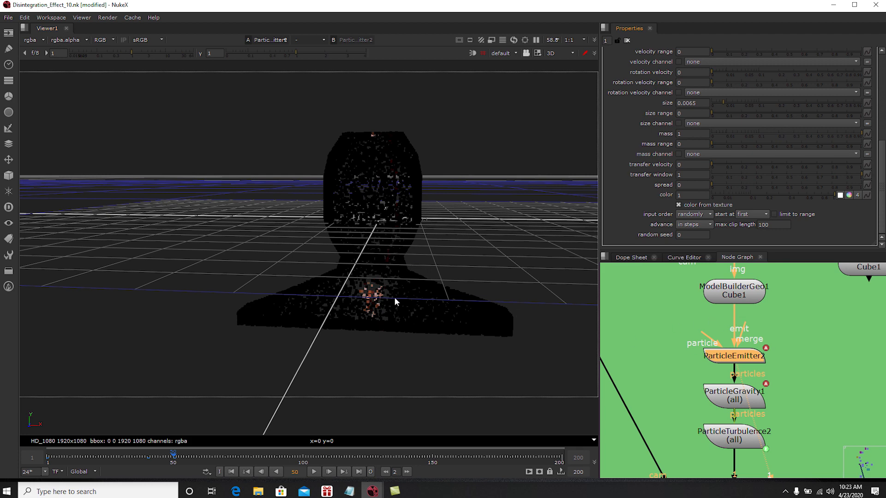
right_click_drag(389, 268, 360, 259, "alt")
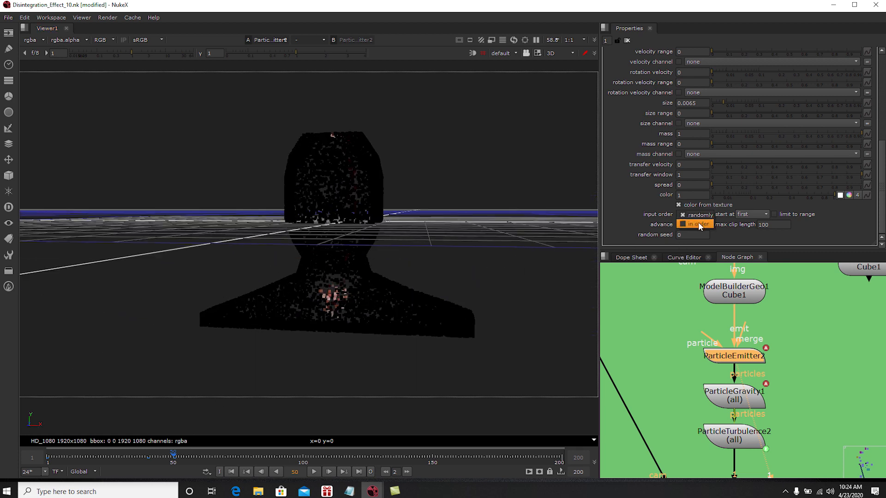
left_click(698, 224)
left_click(703, 215)
left_click(696, 208)
- Reopen ParticleEmitter2's settings and check its region options
middle_click_drag(768, 386, 777, 358)
double_click(755, 328)
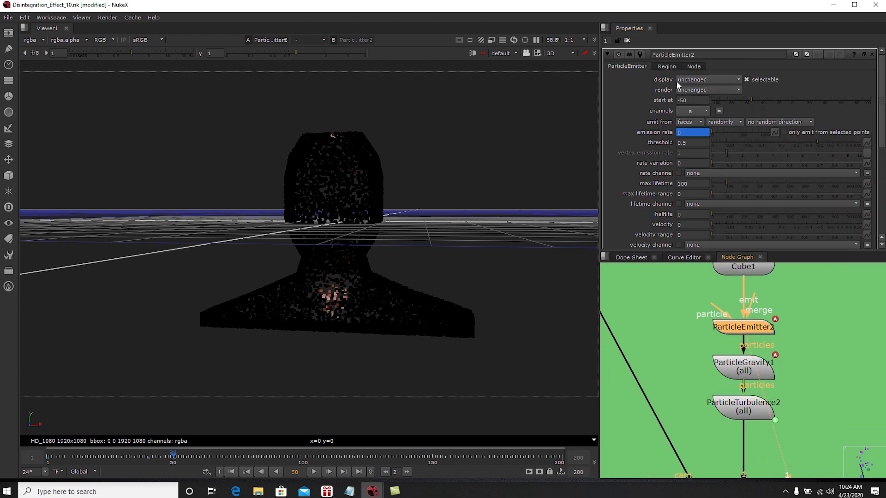
left_click(666, 67)
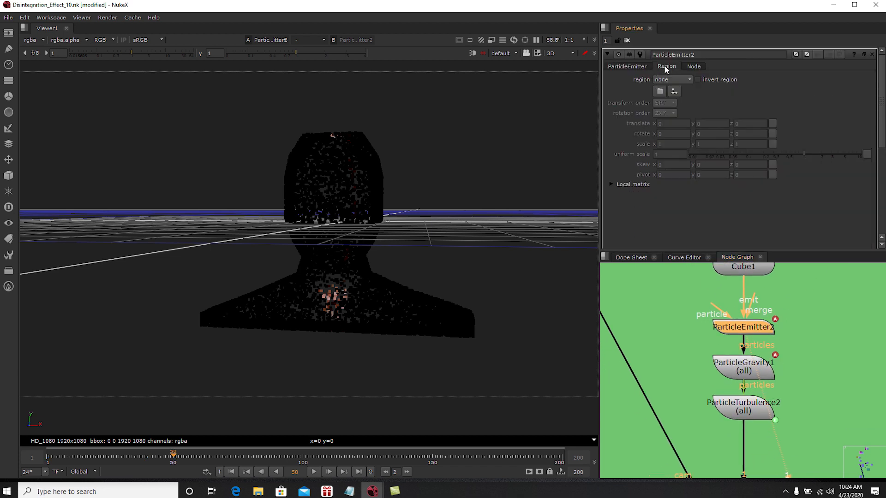
- Display ParticleGravity1 in the 3D view with its settings open and move to frame 73
left_click(743, 373)
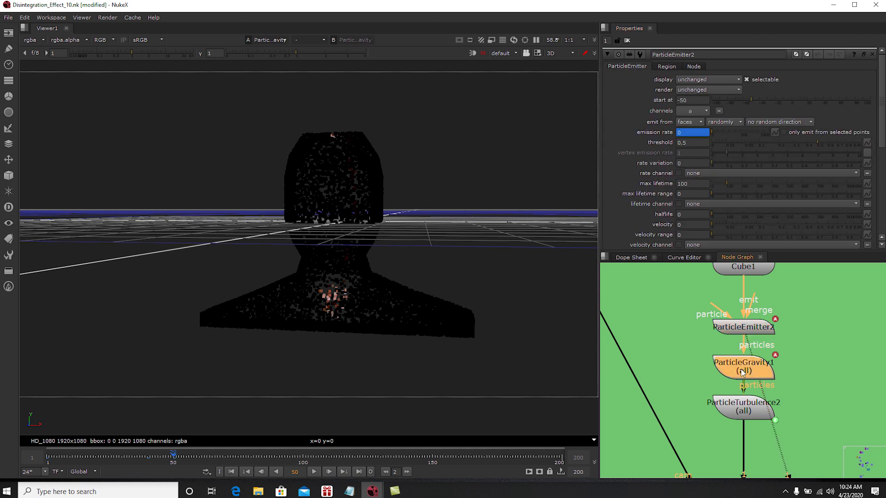
key("1")
double_click(742, 372)
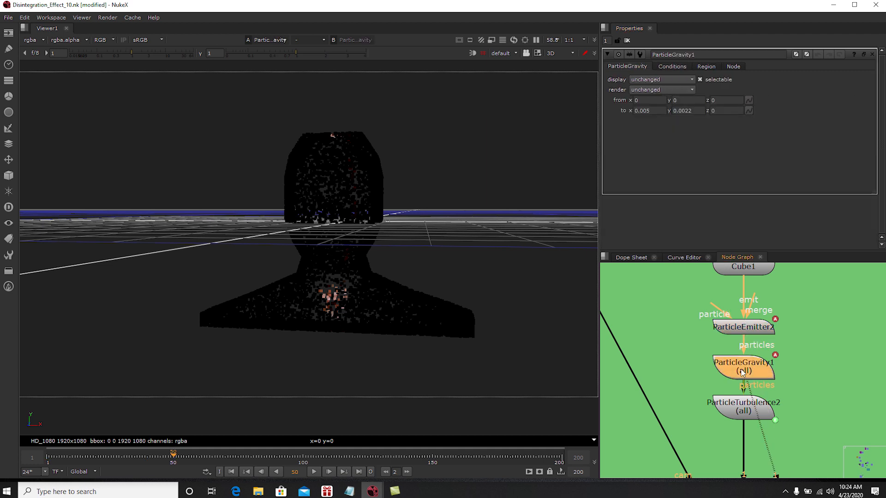
middle_click_drag(479, 297, 432, 292, "alt")
left_click_drag(432, 292, 414, 310, "ctrl")
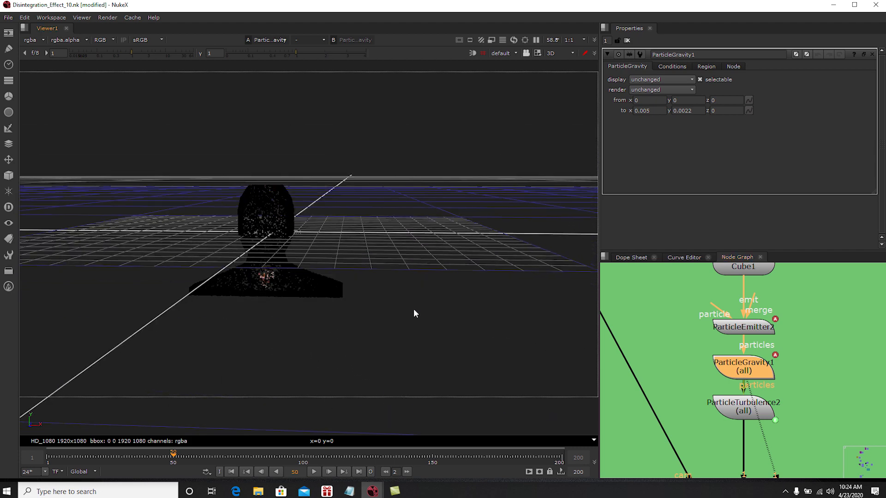
left_click(233, 456)
middle_click_drag(443, 343, 475, 334, "alt")
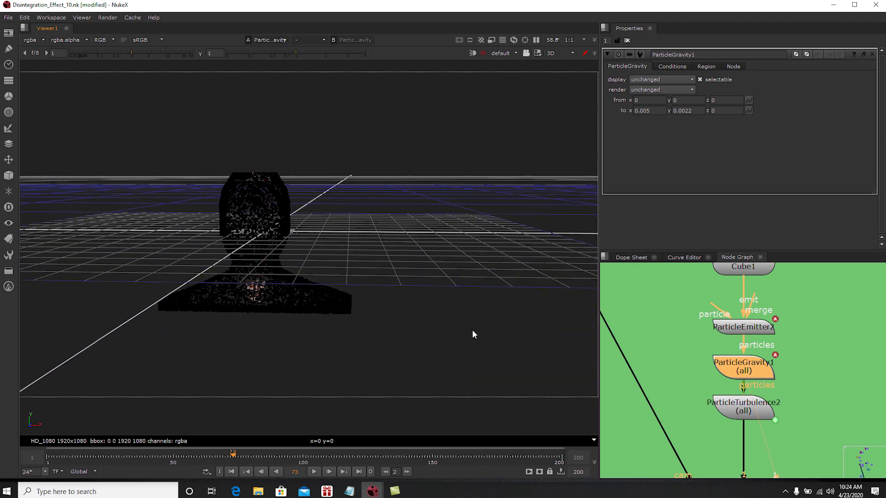
- Review ParticleGravity1's conditions and region settings, examining the box region around the particles and the region types
double_click(747, 373)
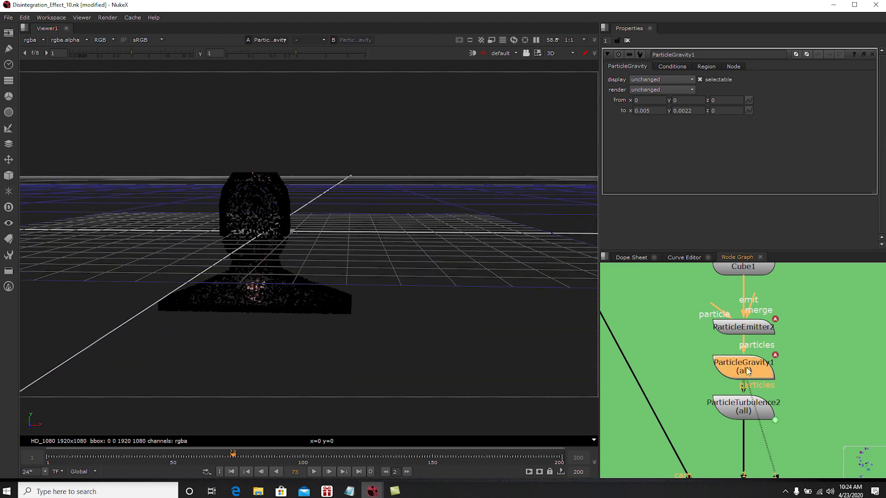
left_click(673, 66)
left_click(708, 66)
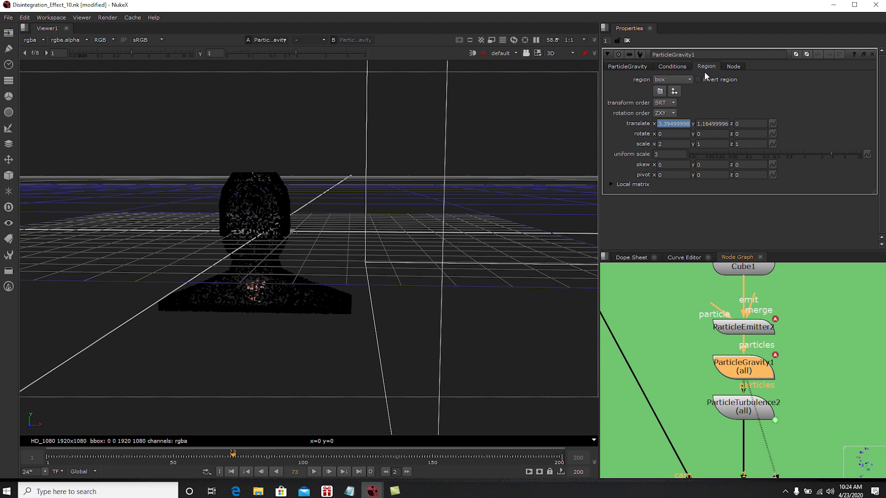
left_click_drag(486, 286, 356, 255, "ctrl")
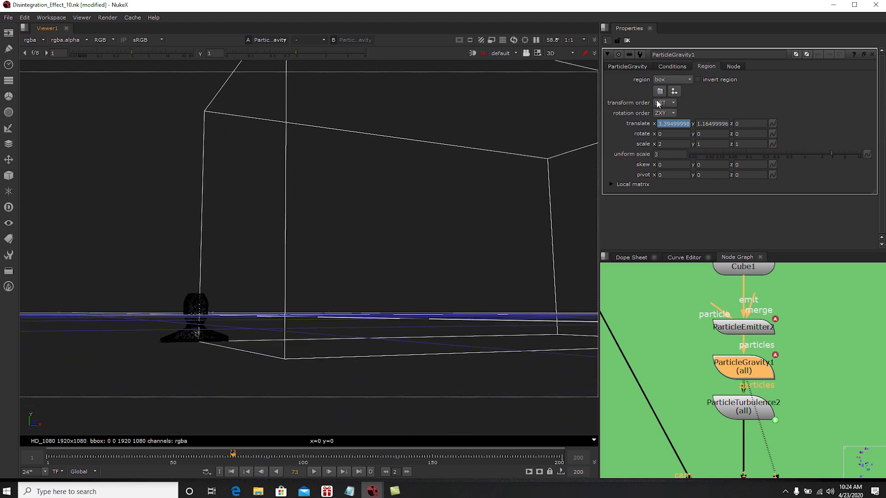
left_click(684, 79)
left_click(673, 79)
left_click_drag(512, 232, 334, 185, "ctrl")
- Scrub through frame 97 to frame 114 to examine how ParticleGravity1's from/to values and animated region box affect the particles
left_click(254, 456)
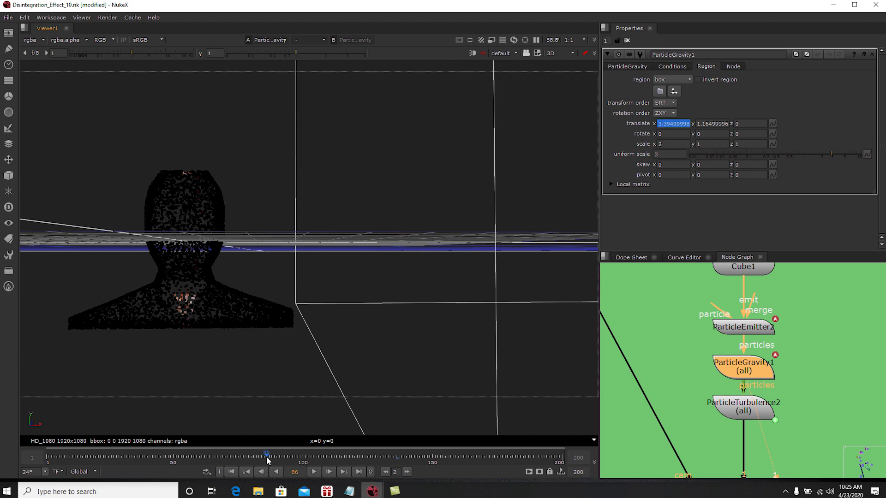
left_click_drag(277, 460, 295, 458)
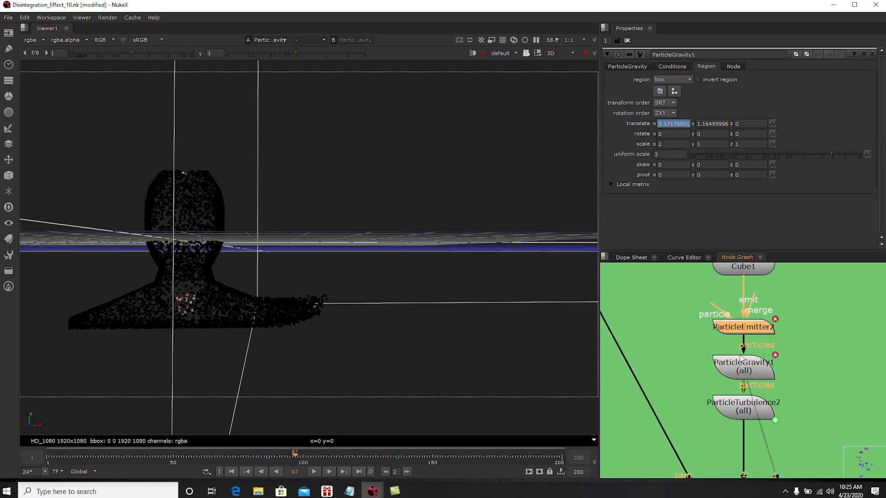
left_click(621, 70)
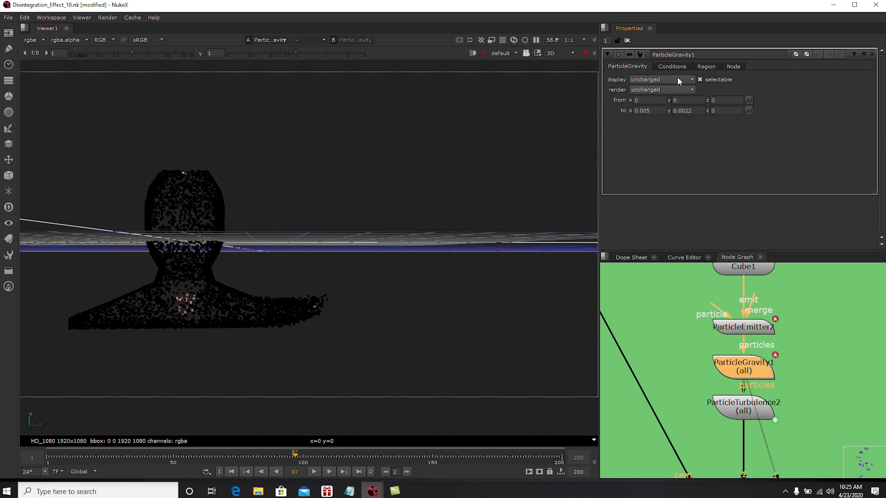
left_click(713, 69)
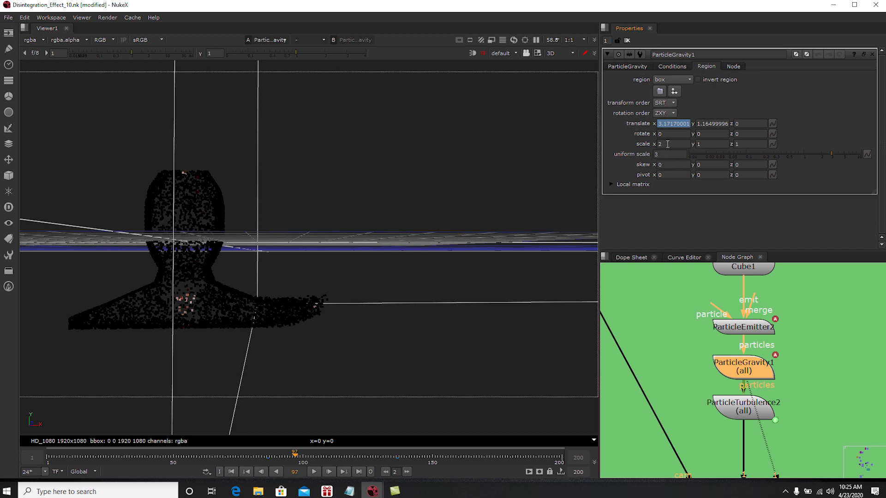
left_click_drag(382, 258, 340, 340, "ctrl")
left_click_drag(306, 457, 340, 456)
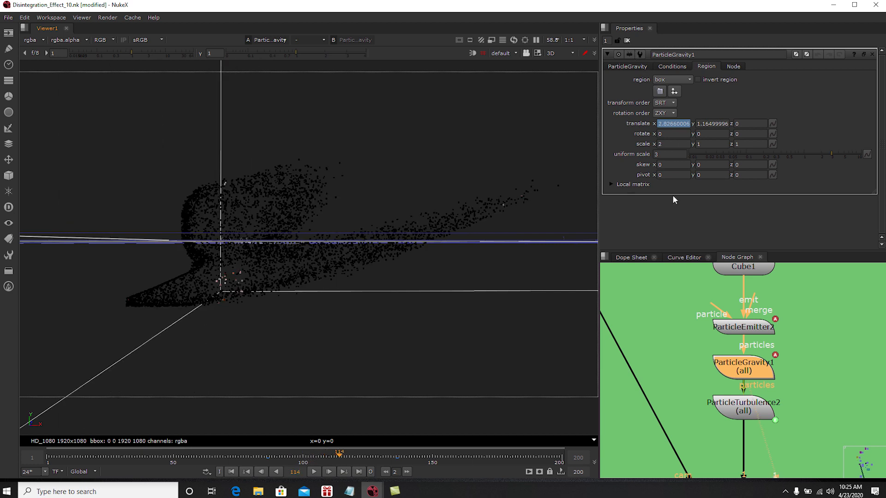
- Display ParticleTurbulence2 in the 3D view and open its settings to review strength, scale and offset
middle_click_drag(745, 387, 759, 342)
left_click(755, 369)
key("1")
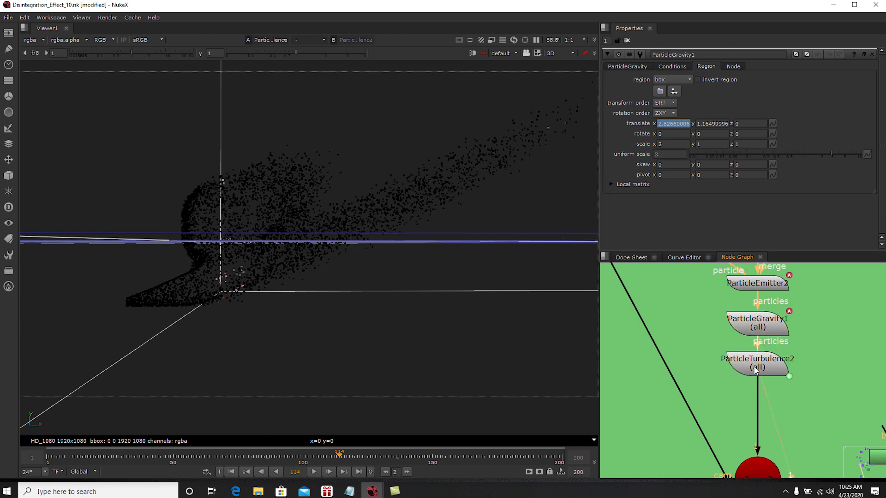
double_click(756, 369)
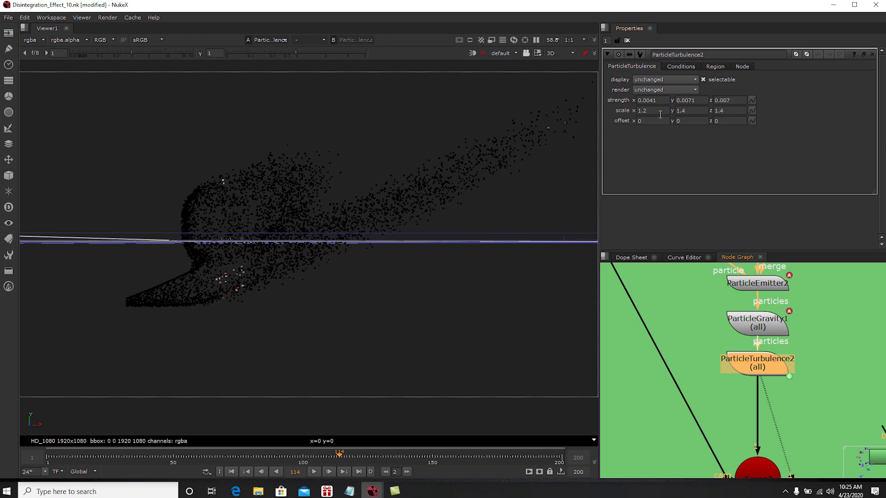
left_click_drag(440, 190, 406, 239, "ctrl")
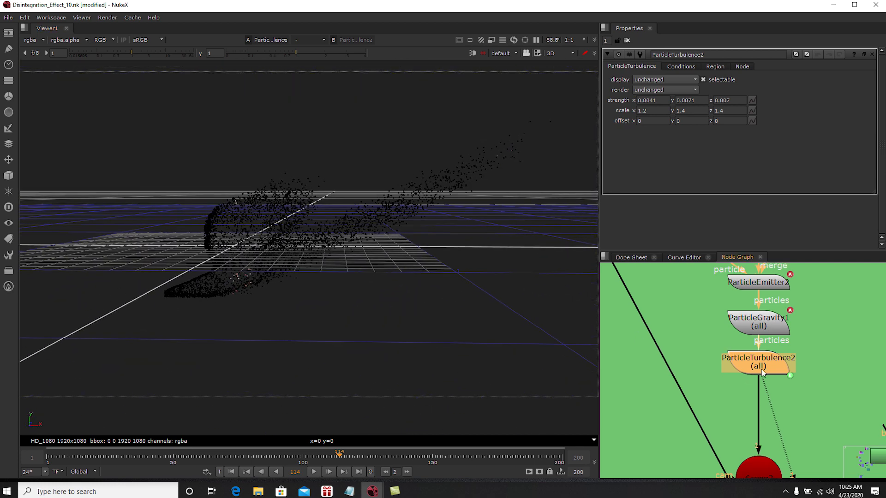
- Switch the viewer to 2D and display the scanline render node below Scene3
scroll(759, 380, "down", 5)
scroll(762, 369, "up", 5)
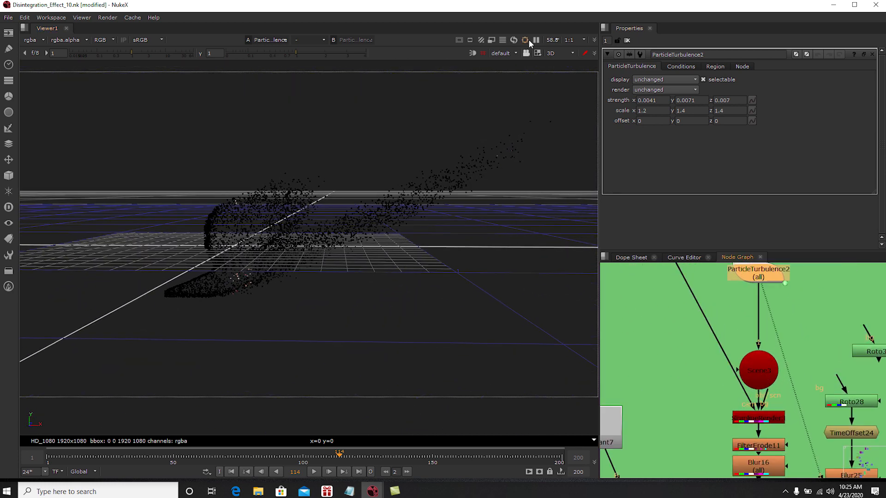
left_click(560, 53)
left_click(560, 62)
middle_click_drag(759, 433, 748, 393)
left_click(748, 387)
key("1")
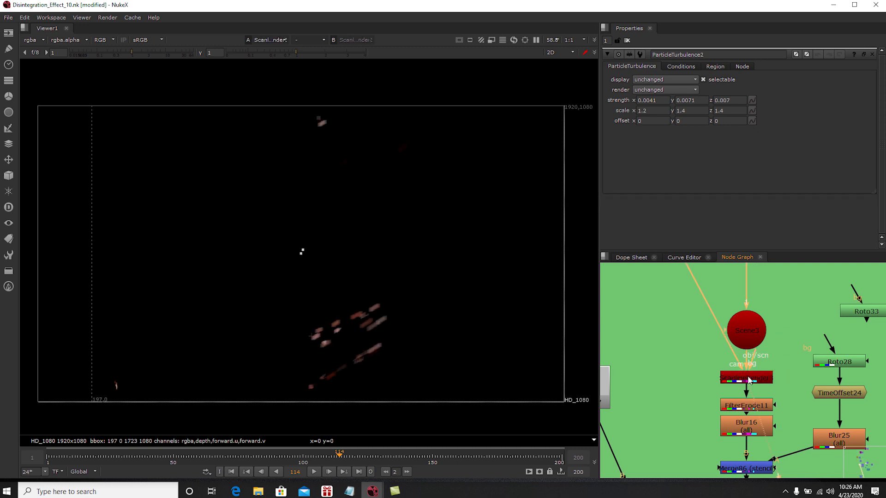
- Open ScanlineRender3's settings, reconnect Merge85's A input to ScanlineRender3, and display Merge85 to view the particle render over Constant7
double_click(748, 379)
scroll(719, 399, "down", 2)
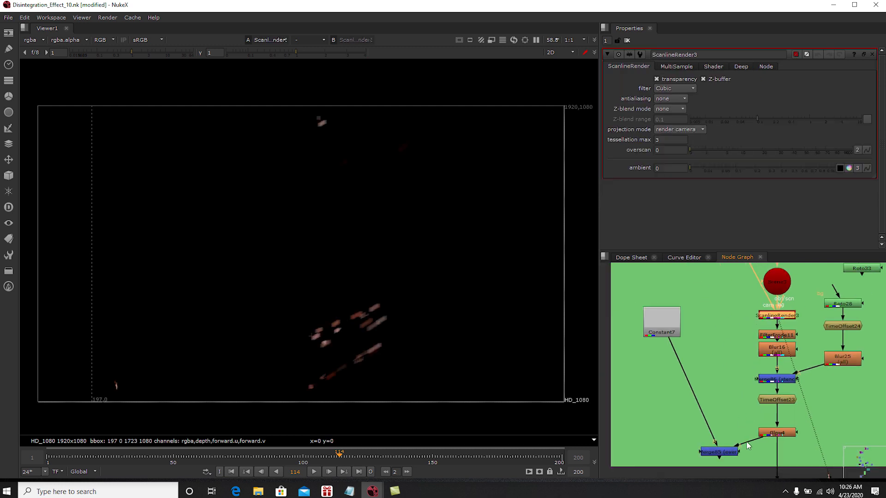
left_click_drag(750, 443, 777, 318)
left_click_drag(717, 455, 676, 382)
key("1")
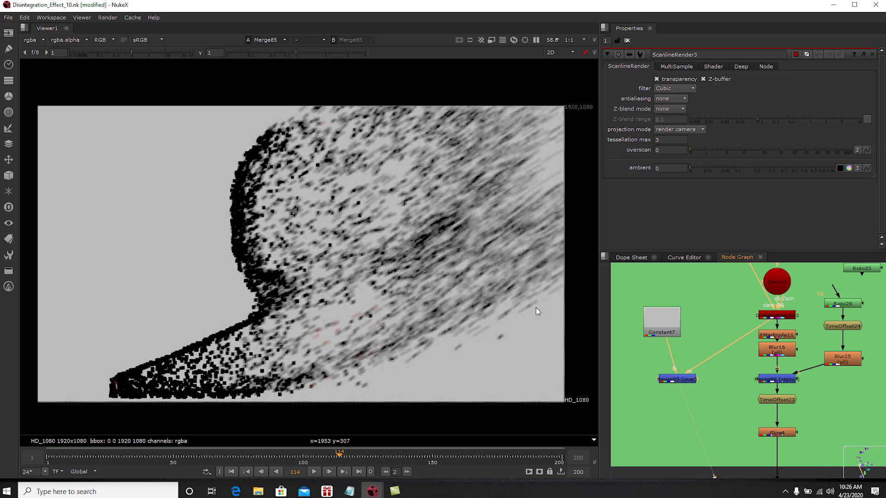
scroll(774, 322, "up", 2)
left_click(774, 320)
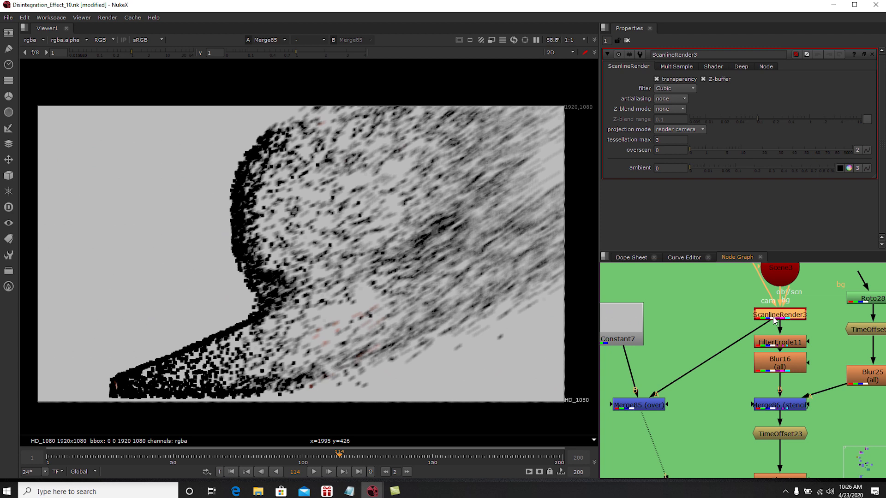
- Try ScanlineRender3's multisample samples at 0 to compare the particles without motion blur, and restore them to 14
left_click(673, 67)
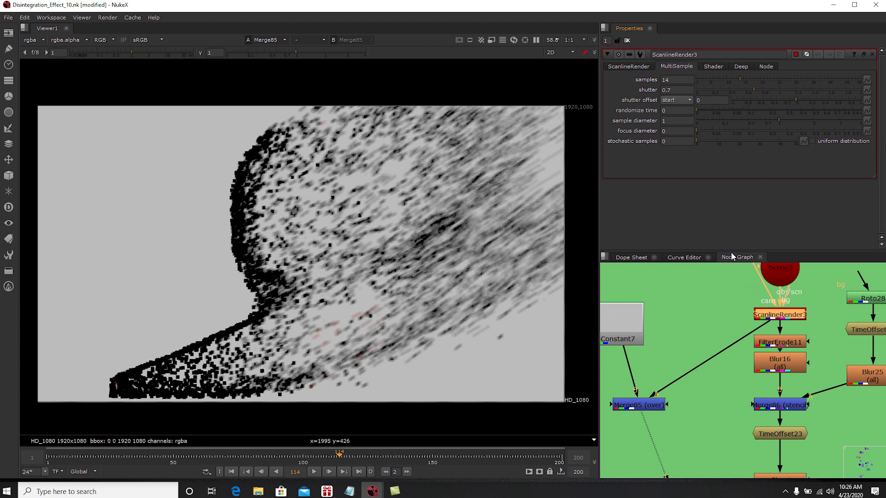
double_click(676, 82)
type("0")
key("Return")
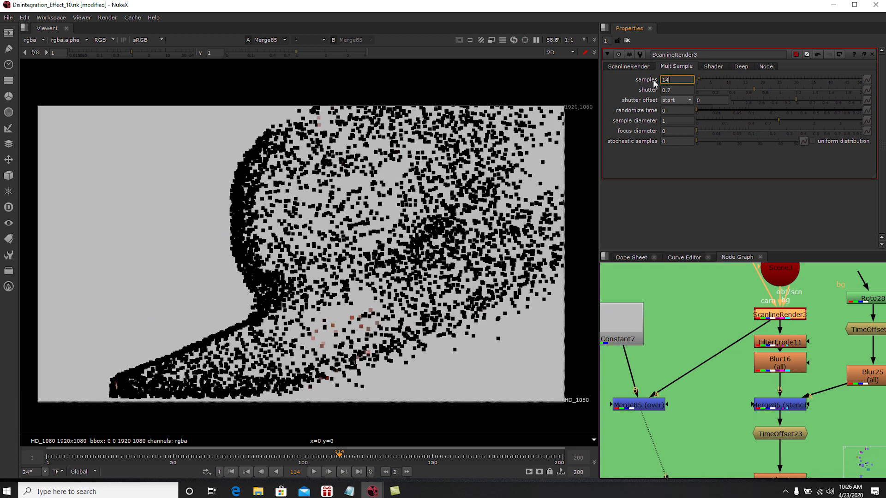
type("14")
key("Return")
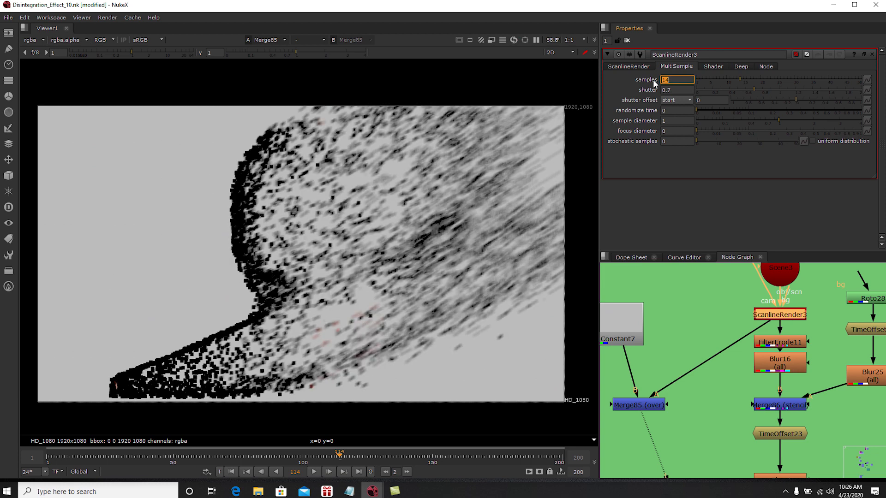
left_click(629, 67)
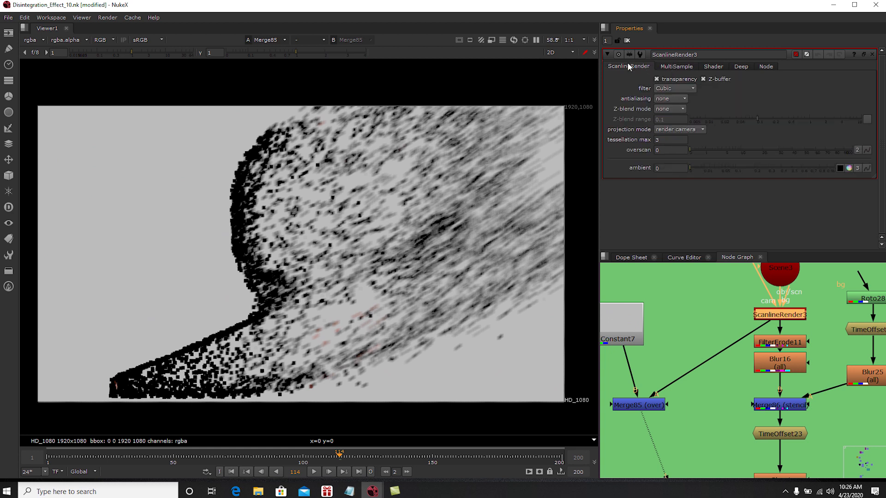
- Close the ScanlineRender3 settings, reconnect Merge85's A input to Glow4, and place Merge85 level with Glow4
left_click(628, 41)
middle_click_drag(779, 383, 757, 359)
scroll(759, 359, "down", 1)
left_click_drag(750, 301, 762, 428)
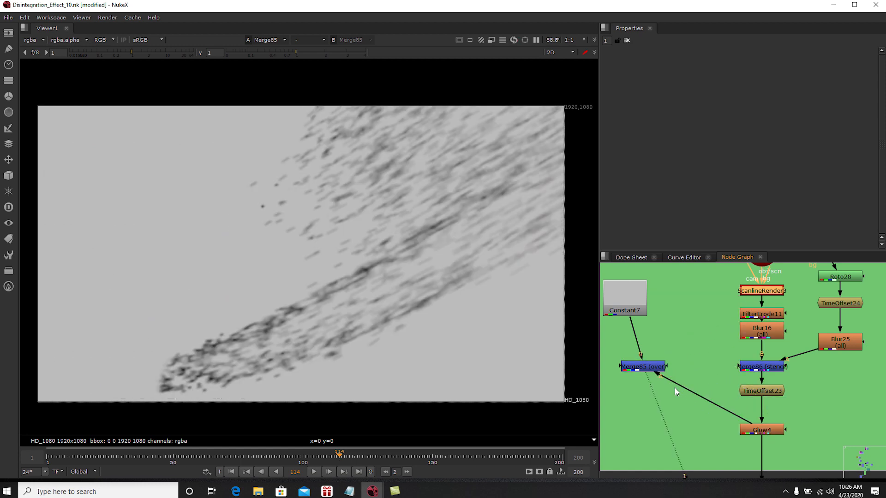
left_click_drag(655, 375, 669, 439)
middle_click_drag(766, 376, 738, 409)
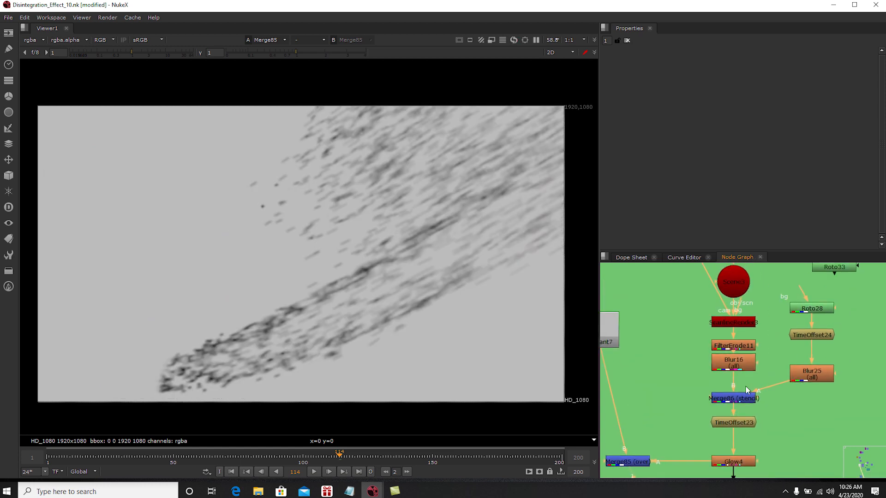
- Open Roto28 to examine the mask shape that feeds the Merge86 stencil
left_click(804, 311)
double_click(804, 310)
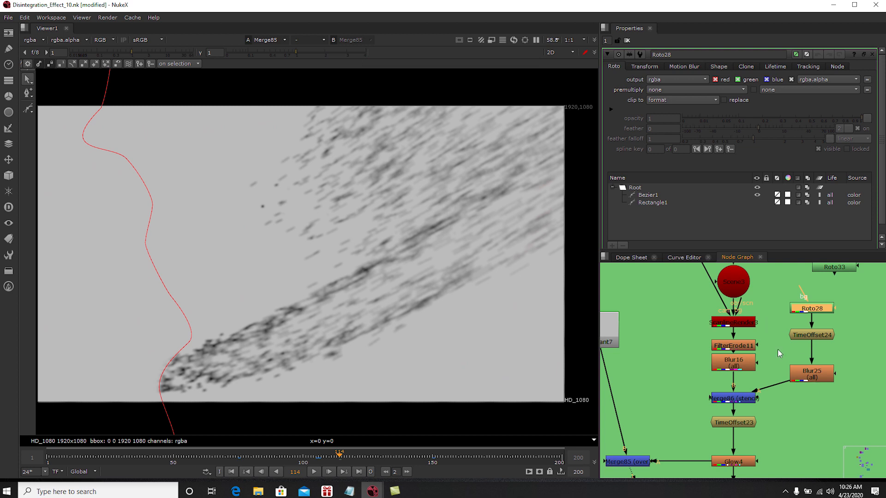
scroll(741, 348, "up", 2)
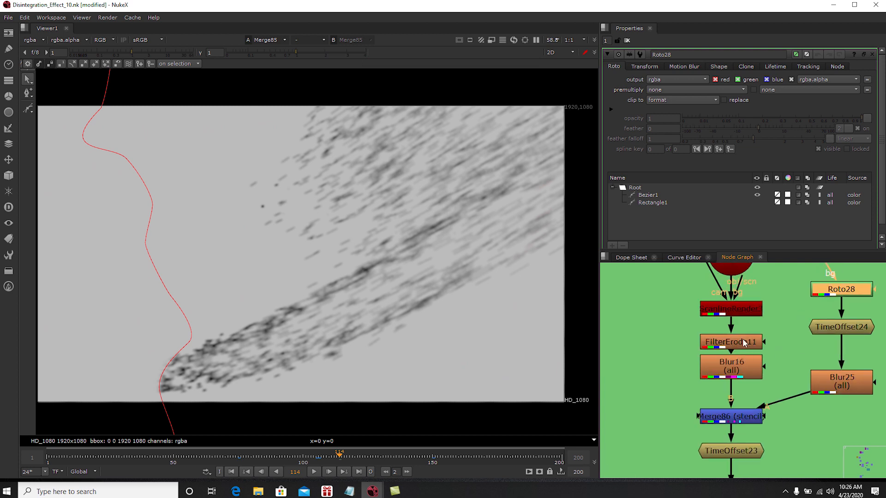
- Connect Merge85's A input to FilterErode11 and display it to compare the unstenciled particles with the roto shape
left_click(741, 313)
key("1")
scroll(729, 355, "down", 2)
left_click_drag(747, 428, 763, 319)
key("1")
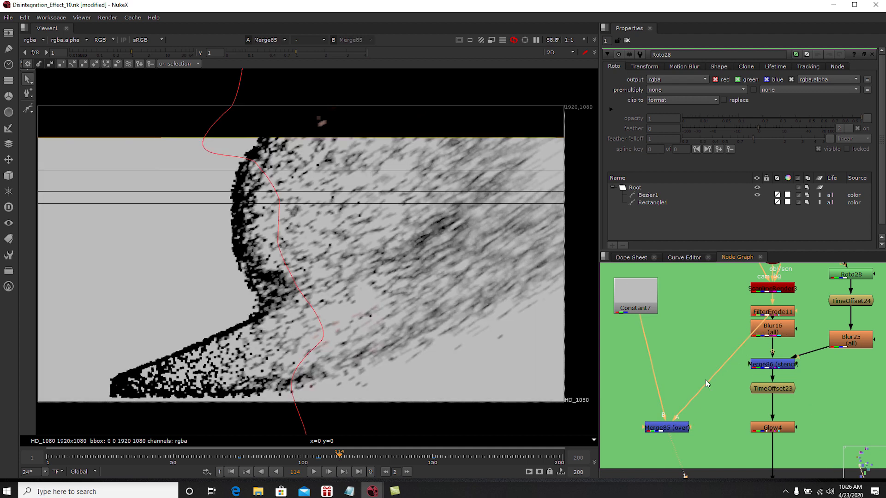
- Move Merge85 up, return its A input to Glow4, and close the Roto28 settings
left_click_drag(677, 429, 648, 397)
left_click(774, 313)
left_click_drag(773, 311, 775, 431)
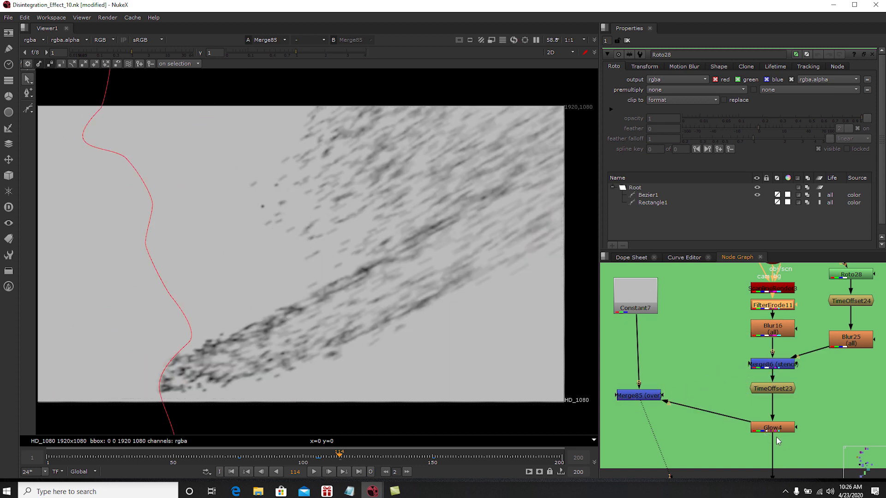
left_click(627, 41)
- Go to frame 102 and display Merge31 in the main composite to examine the burned face
scroll(747, 394, "down", 6)
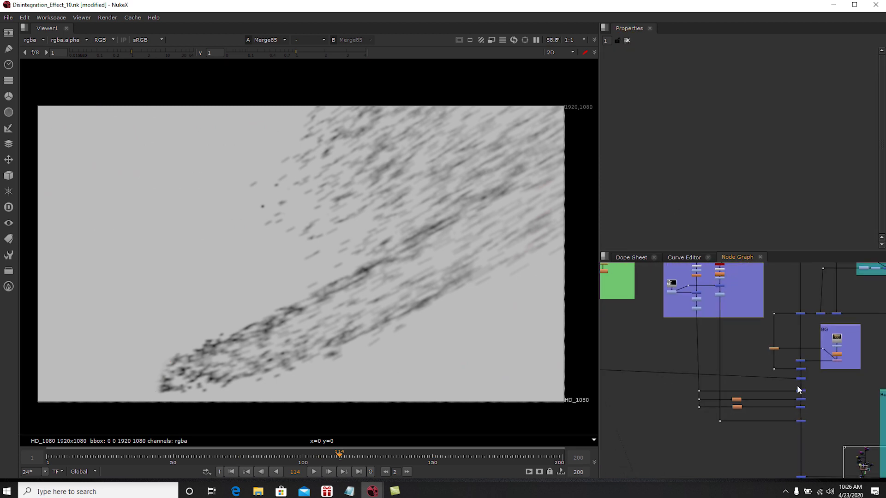
scroll(799, 390, "up", 4)
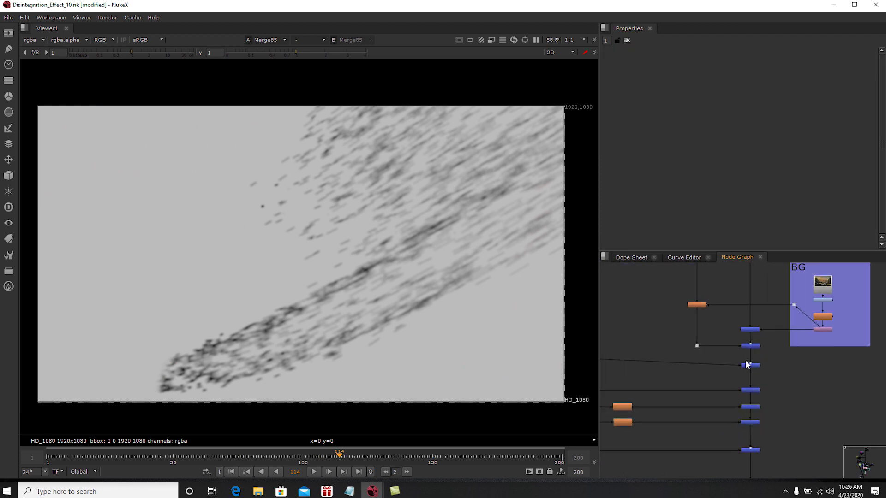
left_click(308, 455)
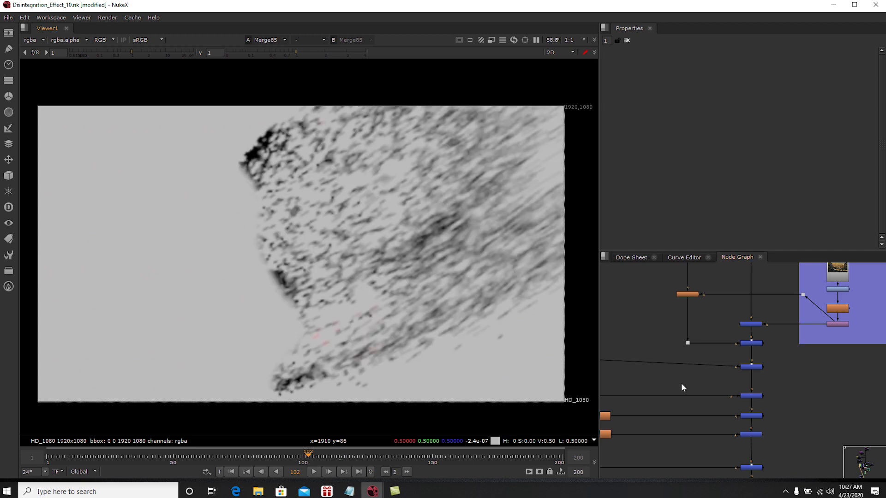
middle_click_drag(721, 379, 720, 401)
middle_click_drag(740, 334, 734, 373)
scroll(735, 374, "down", 2)
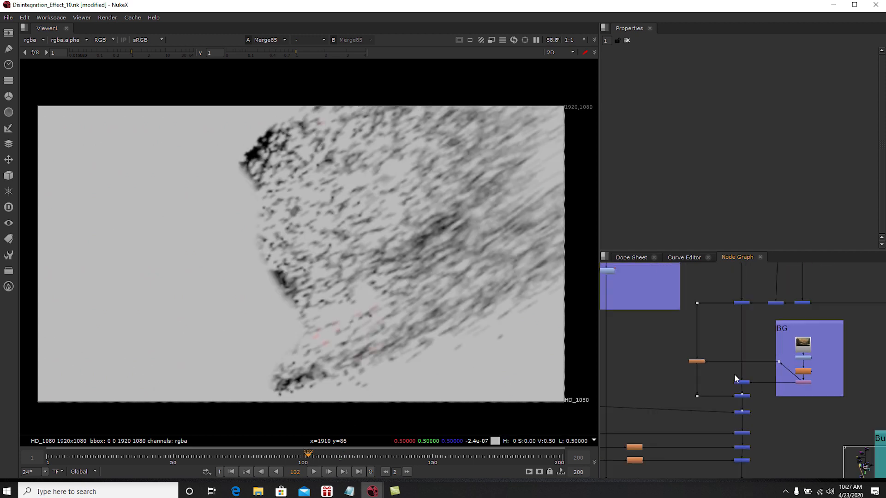
scroll(741, 311, "up", 2)
middle_click_drag(740, 312, 740, 401)
scroll(740, 400, "down", 2)
middle_click_drag(746, 336, 746, 406)
scroll(747, 406, "down", 2)
middle_click_drag(753, 351, 754, 368)
left_click_drag(756, 292, 735, 314)
key("1")
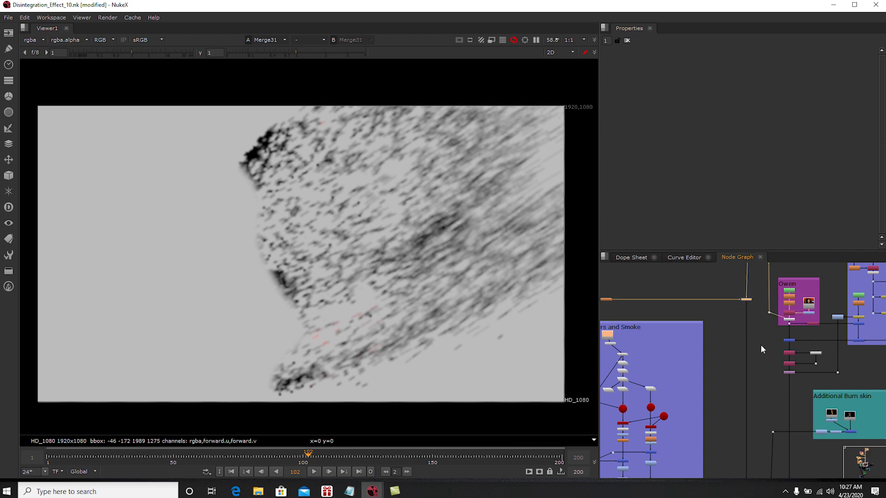
left_click(743, 315)
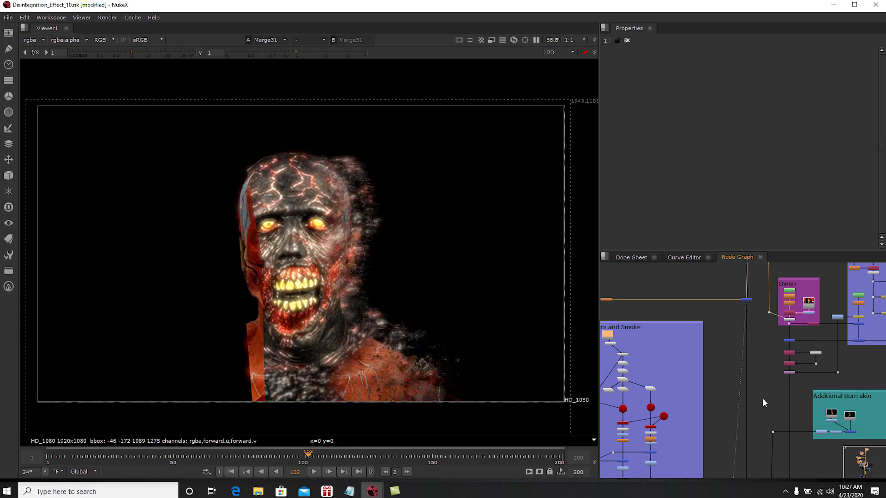
- Display Merge3, just above the BG group, to examine the man's face combined with the disintegrating burned skin
middle_click_drag(778, 469, 757, 343)
scroll(730, 344, "up", 4)
left_click(710, 328)
key("1")
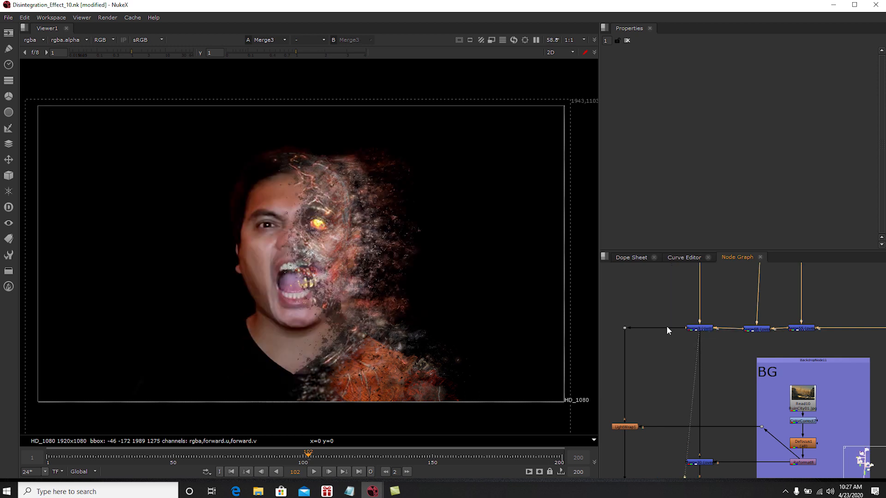
scroll(446, 270, "up", 2)
scroll(475, 265, "down", 2)
middle_click_drag(480, 256, 445, 264)
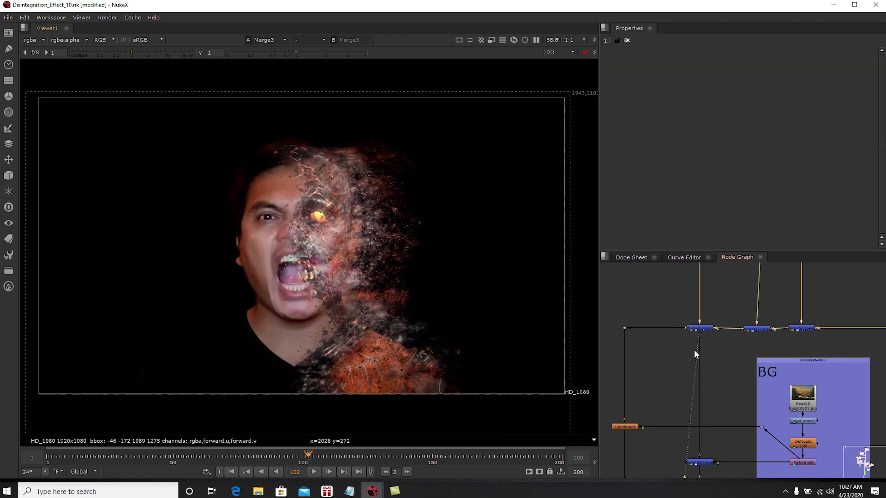
- Display the merges beside the BG group one after another down to Merge92 to examine the background, light wrap and burnt particles
middle_click_drag(731, 394, 742, 357)
left_click(720, 425)
key("1")
left_click(716, 447)
key("1")
middle_click_drag(725, 443, 741, 387)
left_click(758, 378)
key("1")
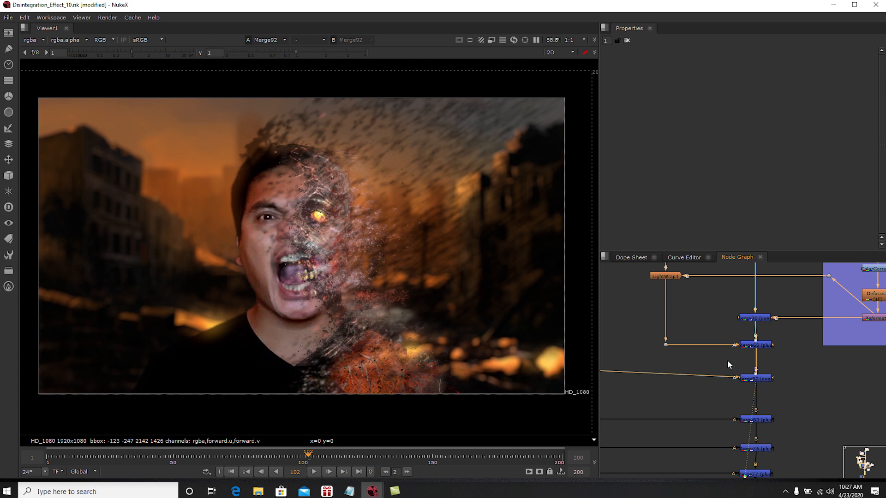
- Display Merge83 and then Merge77 to examine the sparks and their glow over the composite
middle_click_drag(731, 365, 748, 322)
left_click(780, 378)
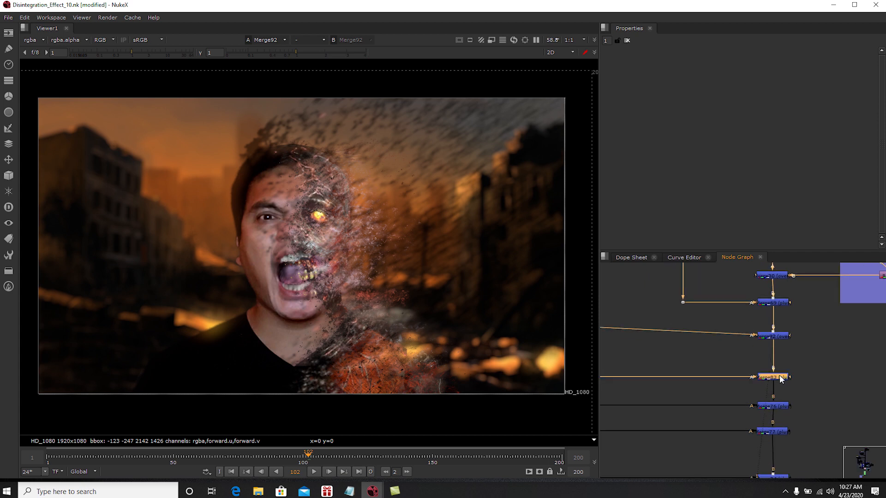
key("1")
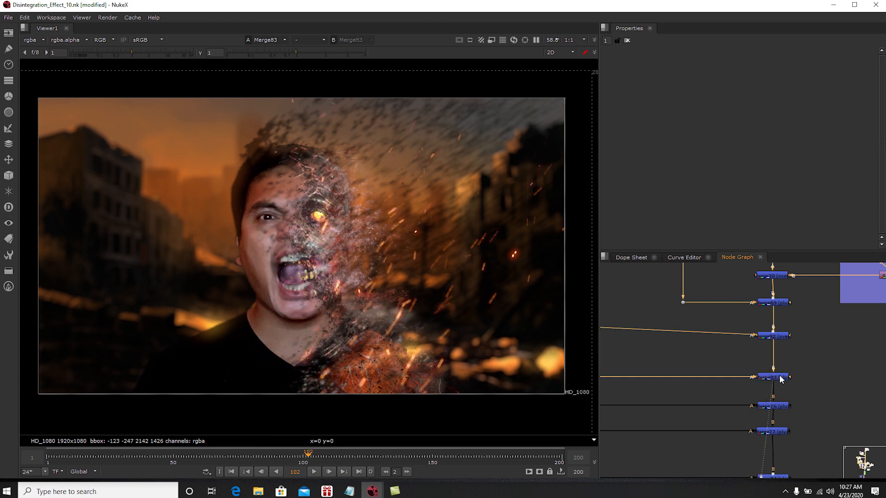
middle_click_drag(779, 421, 769, 383)
left_click(765, 393)
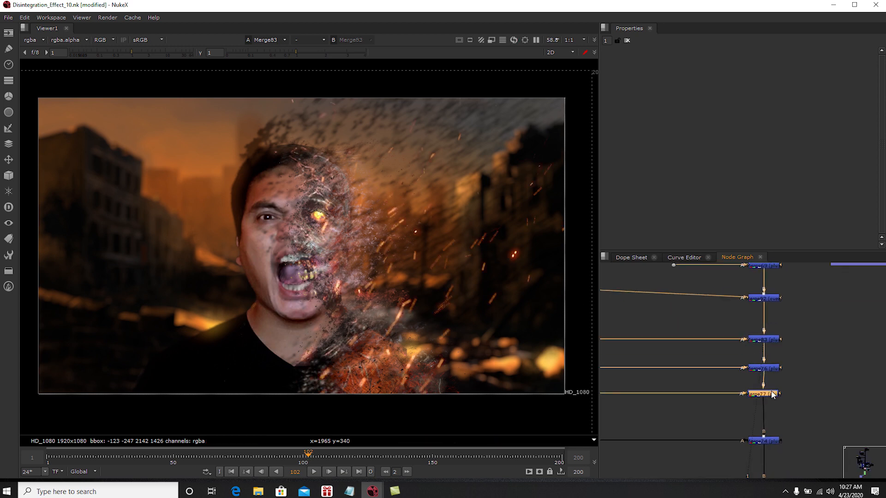
key("1")
scroll(726, 367, "up", 3)
middle_click_drag(712, 369, 747, 369)
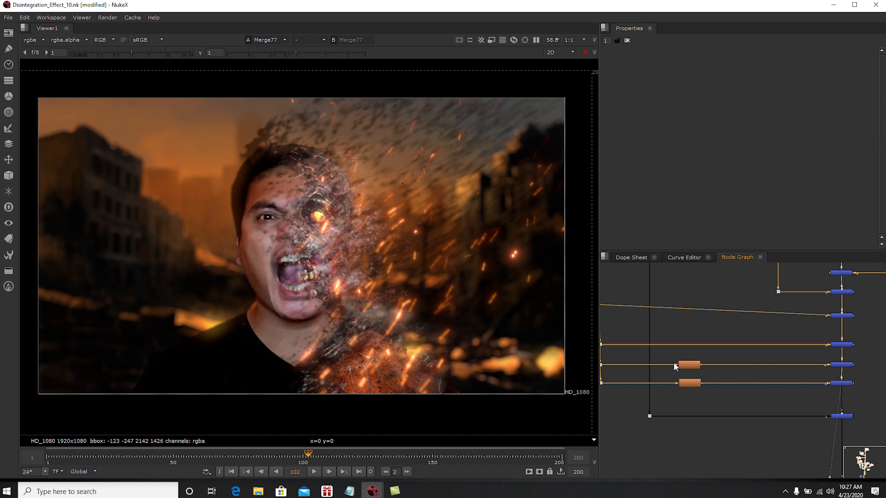
- Open Blur17 and Blur18 on the spark branches to review their blur sizes
scroll(674, 366, "up", 4)
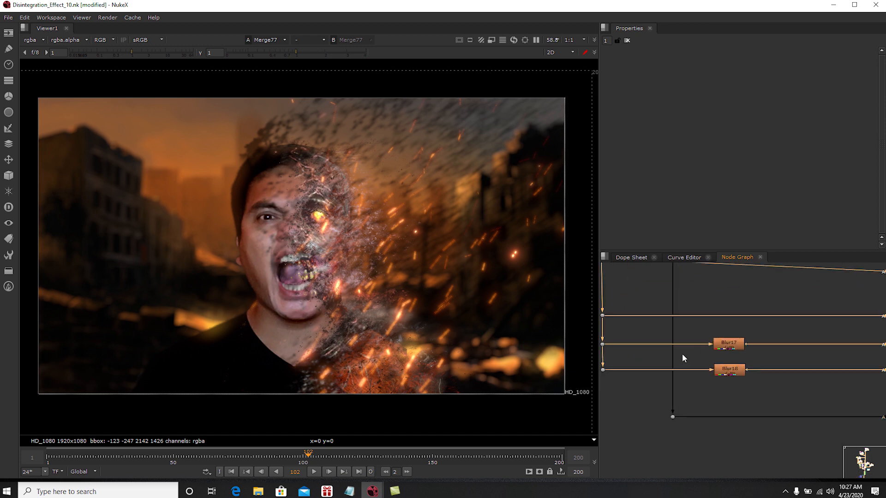
double_click(744, 347)
middle_click_drag(744, 347, 687, 334)
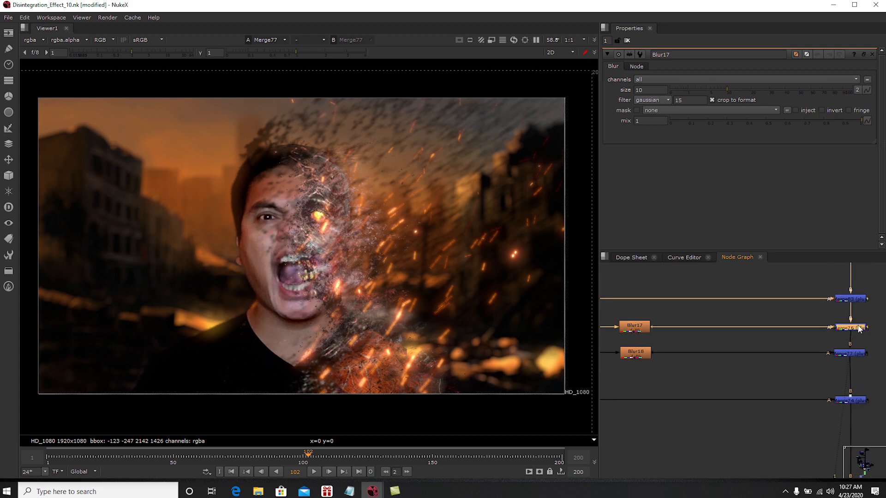
left_click(644, 332)
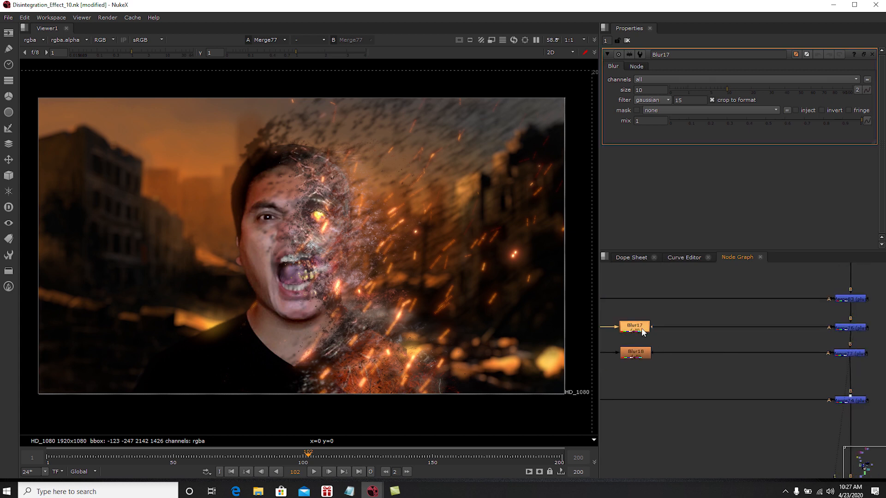
double_click(638, 354)
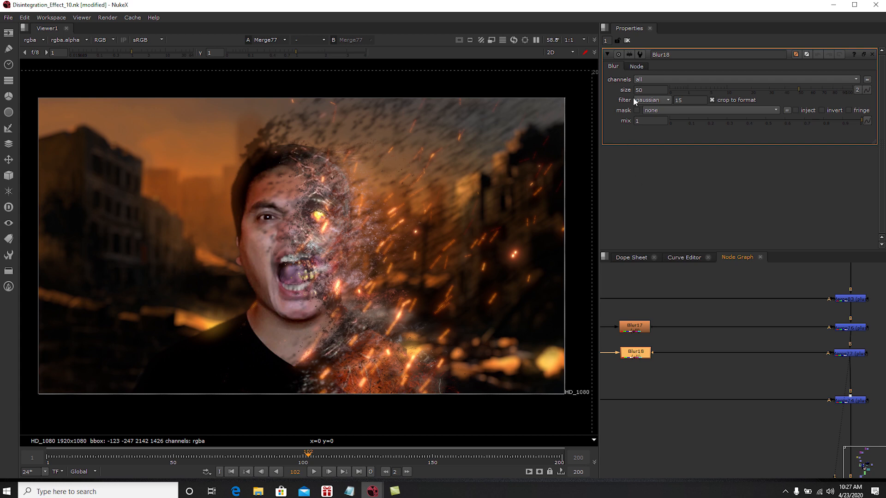
- Display Merge76, Merge77 and Merge74 in turn to compare the blurred spark glows and the final added layer
middle_click_drag(839, 383, 815, 387)
left_click(823, 335)
key("1")
left_click(829, 360)
key("1")
middle_click_drag(823, 394, 792, 370)
left_click(791, 370)
key("1")
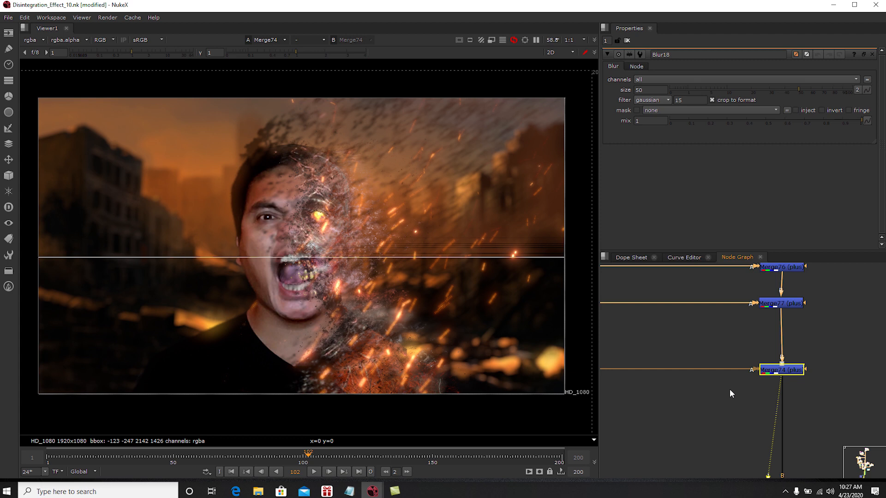
left_click(699, 412)
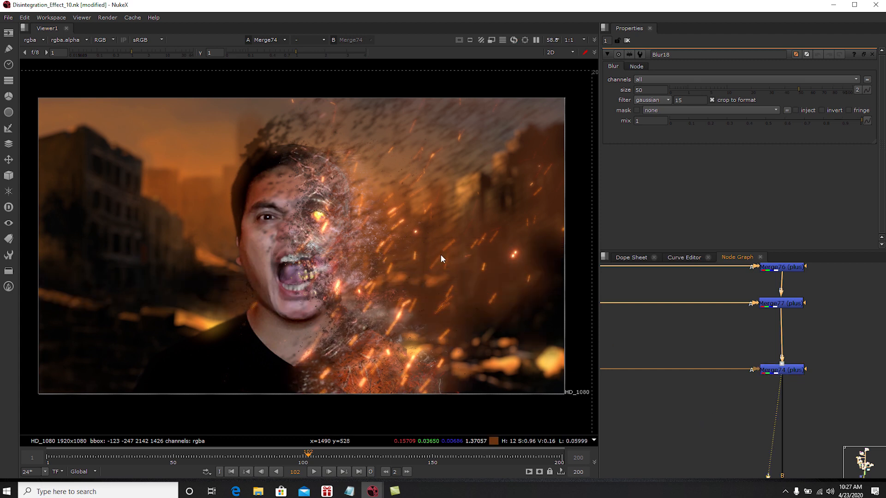
- Look over the node graph from the smoke particle group to the Burning Edge group that joins the main composite
scroll(768, 371, "down", 8)
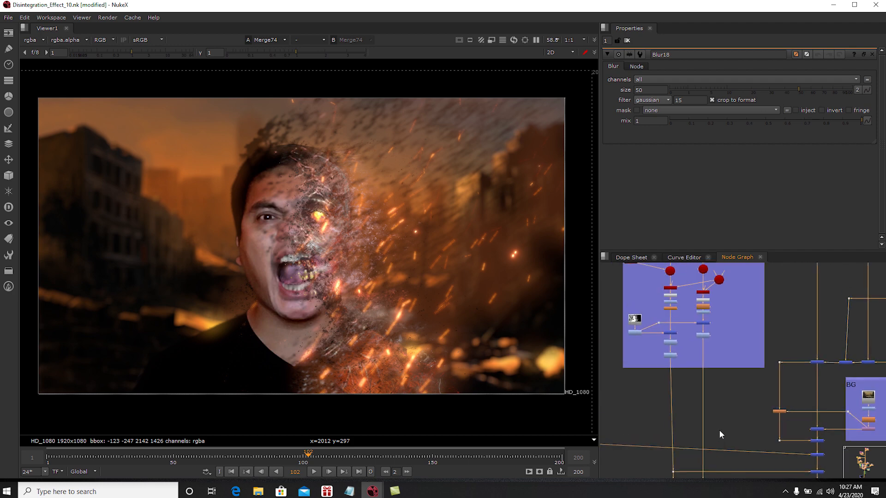
scroll(719, 430, "down", 1)
middle_click_drag(669, 273, 720, 340)
scroll(718, 324, "up", 2)
scroll(652, 385, "down", 4)
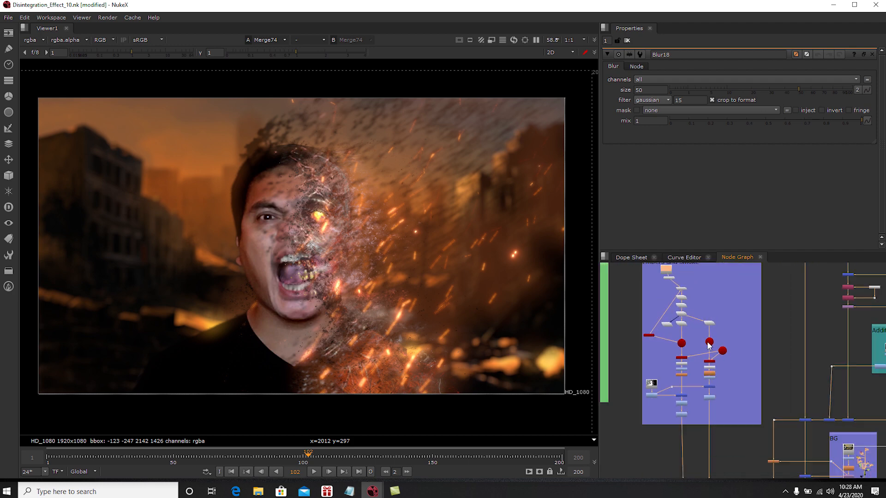
scroll(692, 323, "up", 4)
scroll(698, 325, "down", 1)
middle_click_drag(698, 325, 689, 406)
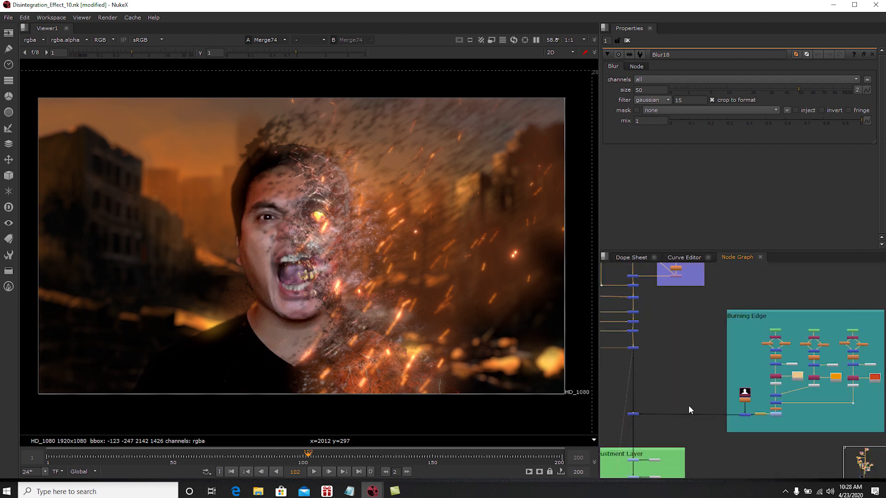
- Display Merge66 in the Burning Edge group to examine the burning edge output by itself
middle_click_drag(690, 373, 713, 364)
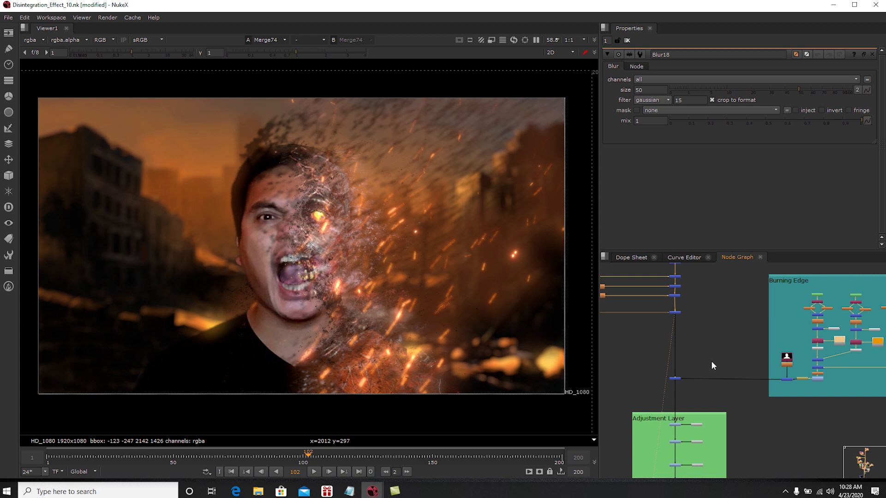
scroll(689, 376, "up", 2)
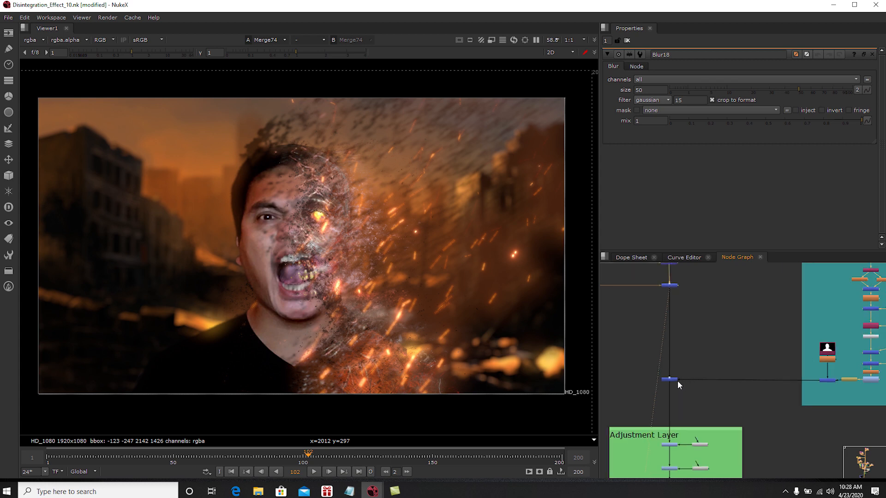
left_click(669, 380)
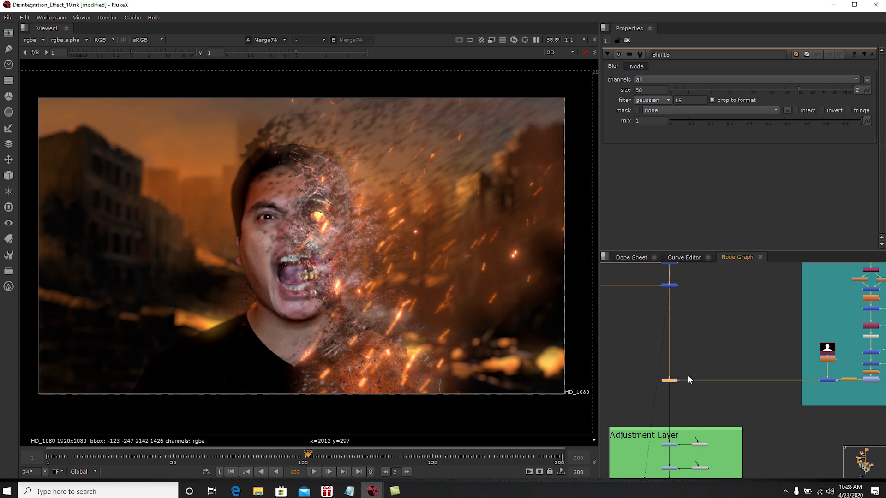
middle_click_drag(759, 384, 716, 402)
scroll(723, 358, "down", 1)
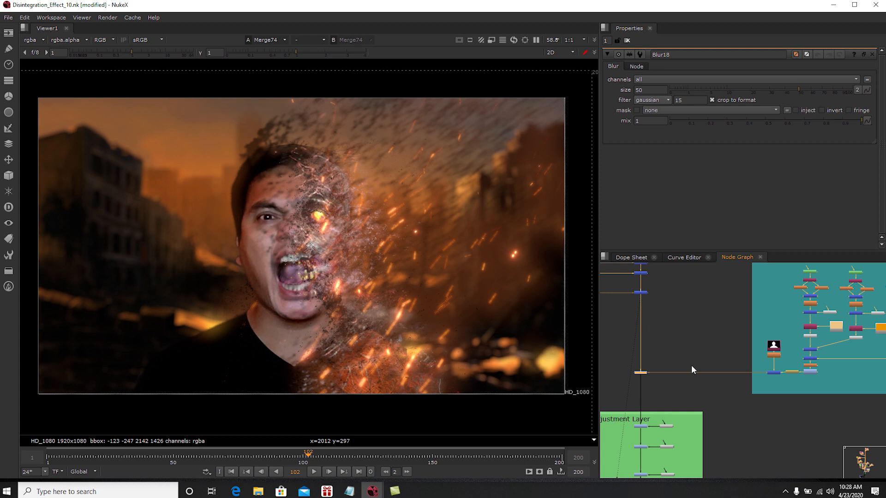
scroll(691, 364, "up", 2)
scroll(734, 415, "up", 4)
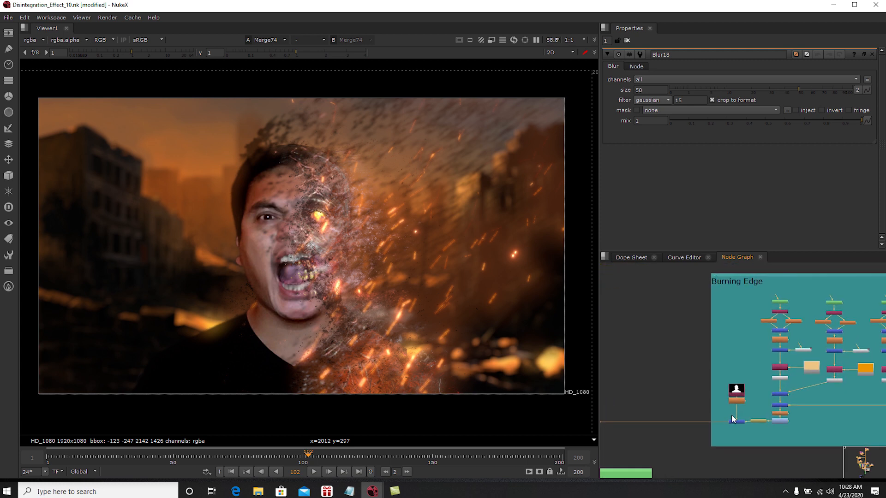
key("1")
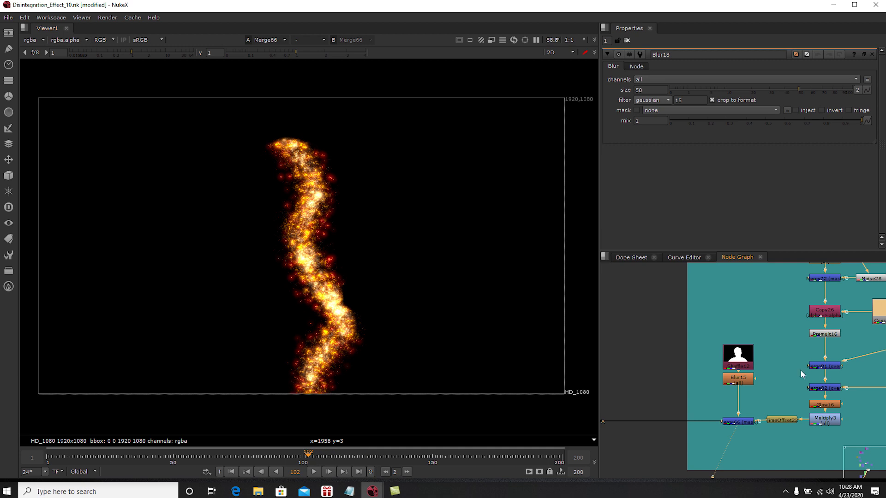
- Display Merge65 and alternate it with the preceding merge to compare the composite with and without the burning edge
middle_click_drag(652, 394, 830, 385)
scroll(747, 381, "up", 2)
left_click(723, 371)
key("1")
middle_click_drag(741, 358, 746, 391)
scroll(747, 391, "down", 2)
middle_click_drag(743, 323, 752, 412)
scroll(752, 412, "down", 1)
left_click(738, 322)
key("2")
key("1")
key("2")
key("1")
key("2")
key("1")
key("2")
key("1")
key("2")
key("1")
- Open Roto25 and then Shuffle30 in the Burning Edge group to review the roto shapes and channel routing
scroll(786, 425, "down", 3)
mouse_move(786, 425)
middle_mouse_down()
mouse_move(718, 355)
mouse_move(670, 354)
middle_mouse_up()
scroll(805, 362, "up", 2)
middle_click_drag(804, 361, 737, 417)
scroll(761, 320, "up", 2)
double_click(749, 302)
middle_click_drag(751, 303, 716, 331)
scroll(716, 331, "up", 3)
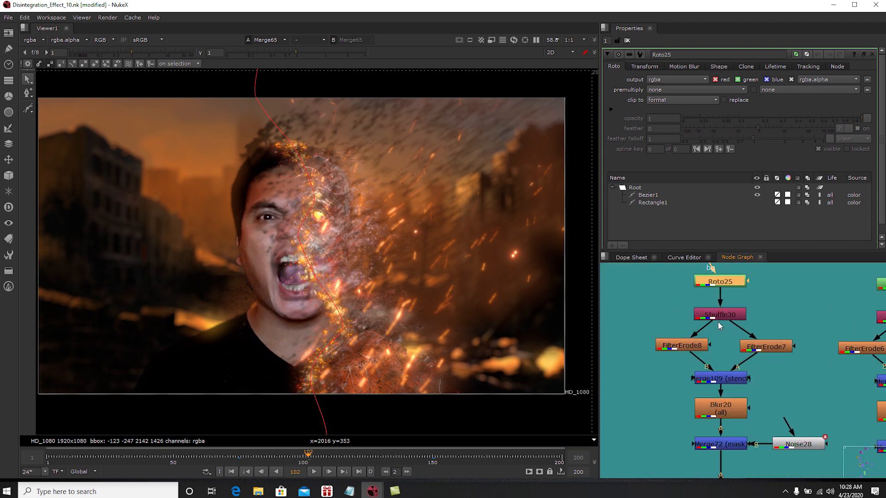
double_click(723, 318)
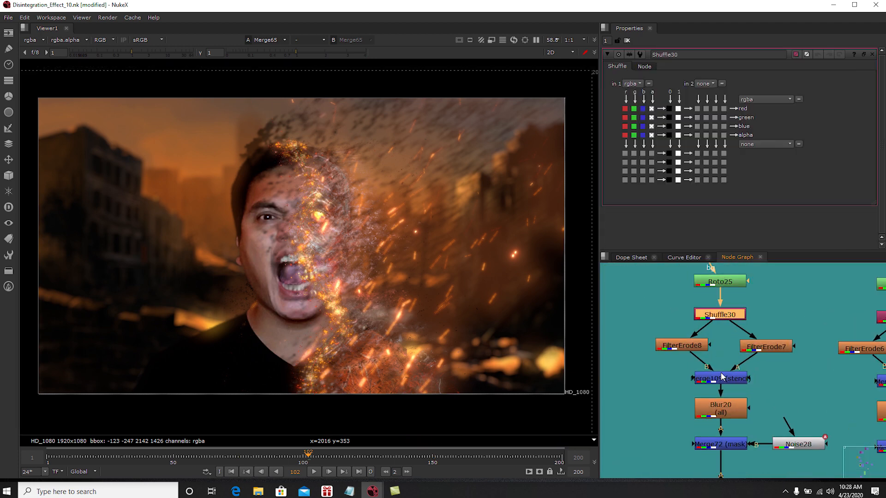
- Display Shuffle30 and then Merge109 to compare the solid roto matte with the stencilled edge line
left_click(723, 377)
key("1")
key("1")
left_click(722, 317)
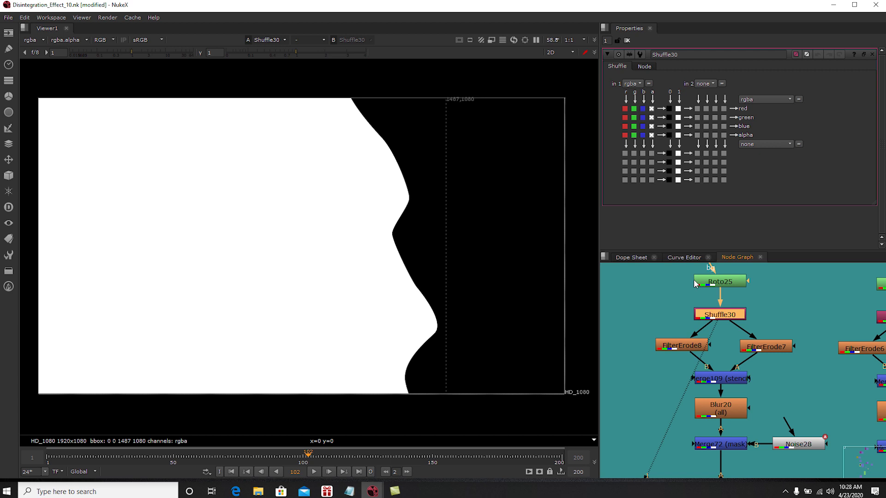
left_click_drag(721, 316, 720, 312)
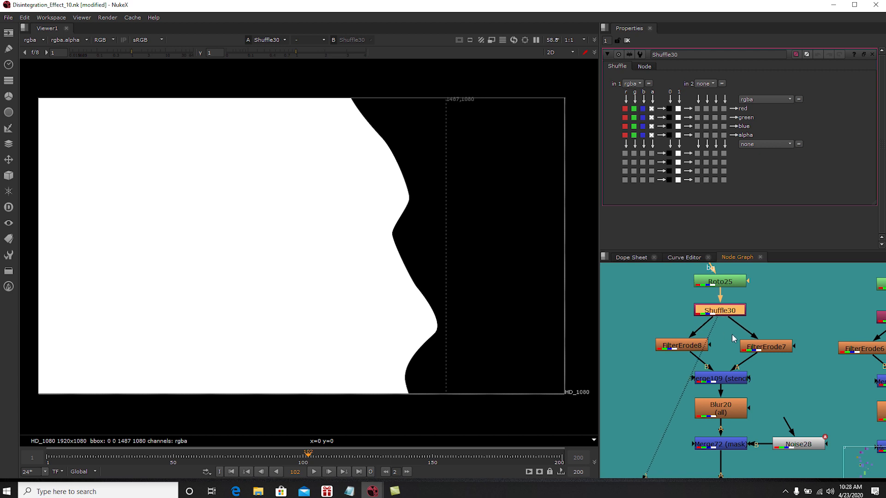
middle_click_drag(732, 339, 717, 326)
left_click(706, 367)
key("1")
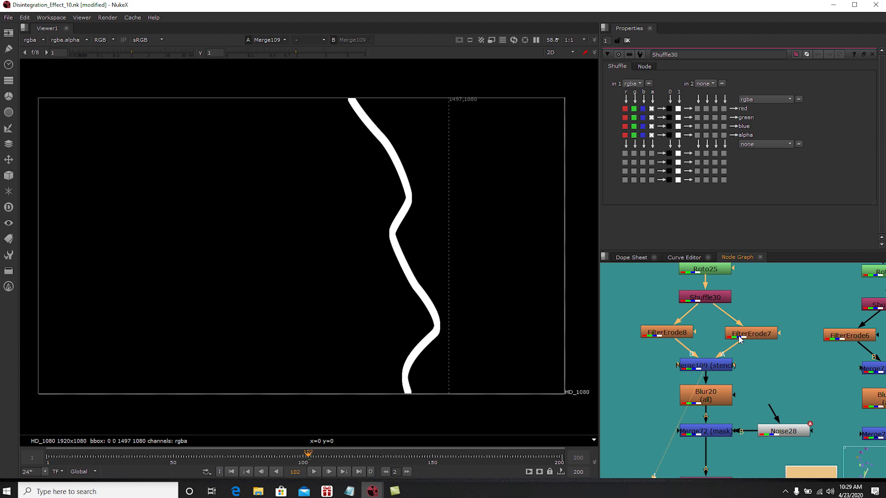
key("1")
- Alternate the view between FilterErode8 and FilterErode7 to compare their mattes, and open both nodes to review their sizes
left_click(679, 332)
key("1")
left_click(757, 332)
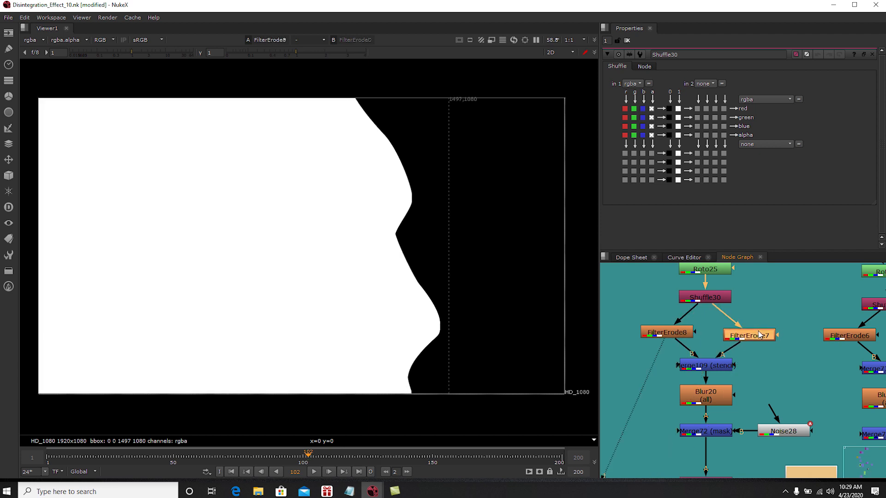
key("2")
key("1")
key("2")
key("1")
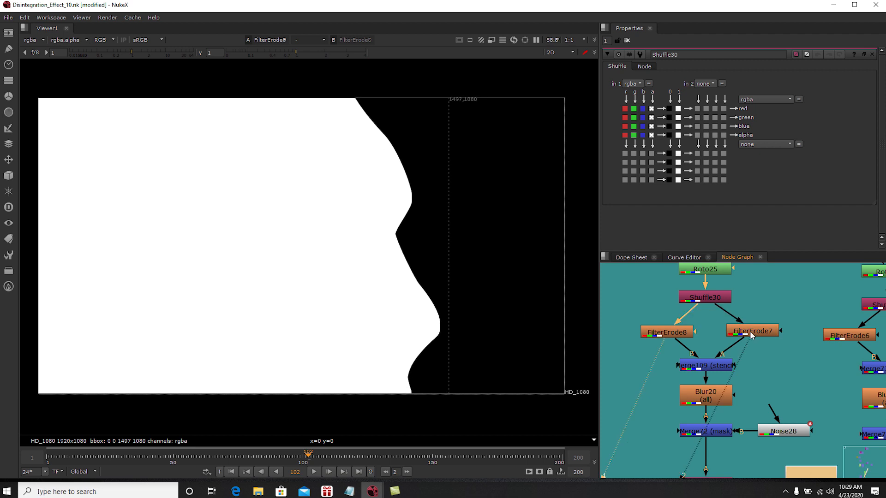
double_click(750, 332)
double_click(683, 333)
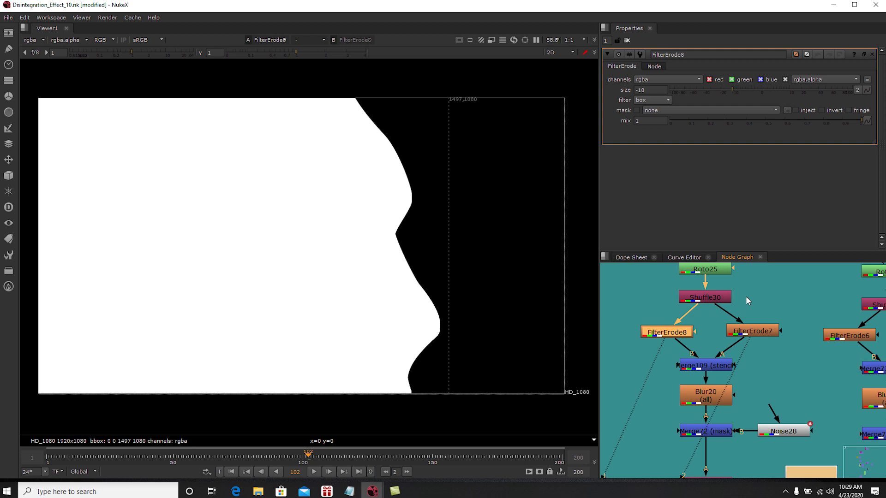
- Display Merge109, Blur20 and Merge72 in turn to follow the edge line through blurring and noise masking
left_click(713, 361)
key("1")
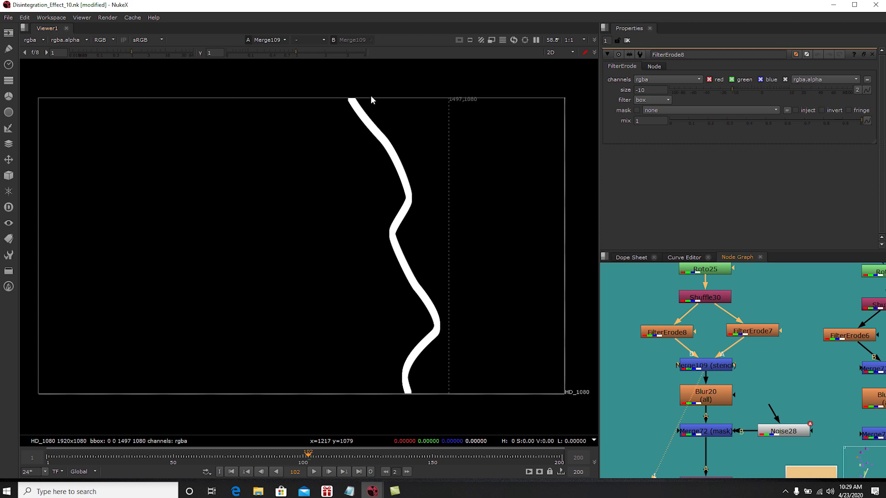
left_click(710, 395)
key("1")
middle_click_drag(714, 391, 716, 316)
left_click(700, 346)
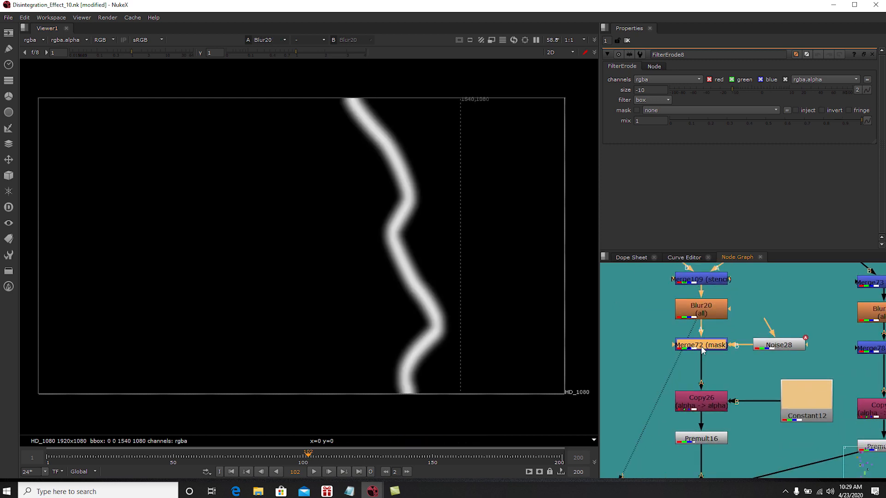
left_click_drag(710, 316, 709, 312)
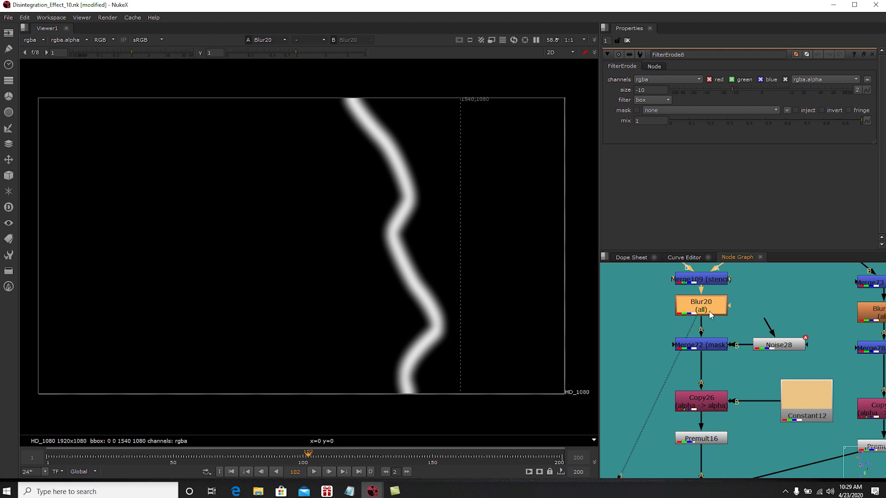
left_click(702, 347)
key("1")
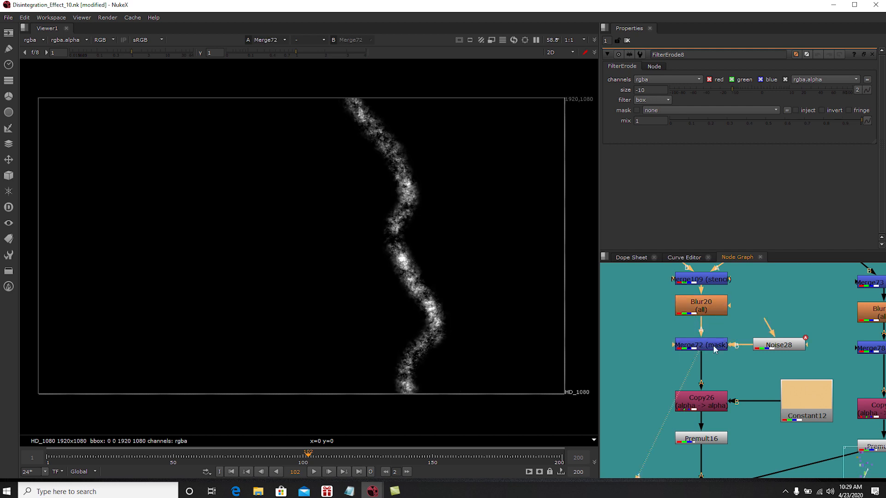
- Open and display Noise28 to review its pattern and settings, and return the view to Merge72
double_click(776, 346)
key("1")
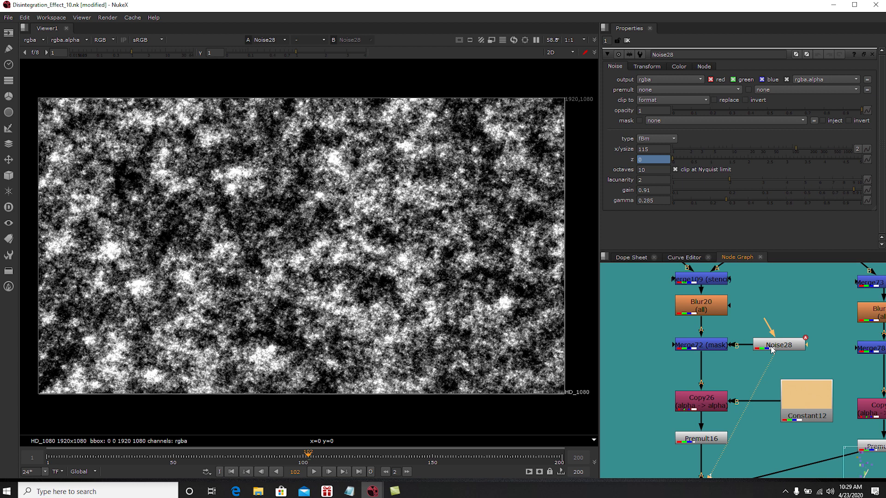
left_click(710, 350)
key("1")
- Display Merge78 and Merge80 to examine the noise-masked edges of the other two branches
scroll(713, 368, "down", 3)
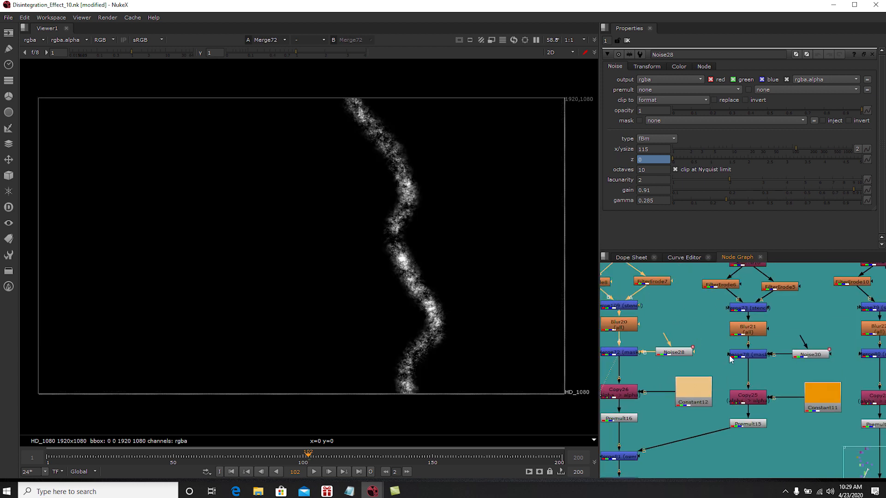
left_click(746, 354)
key("1")
middle_click_drag(779, 359, 675, 361)
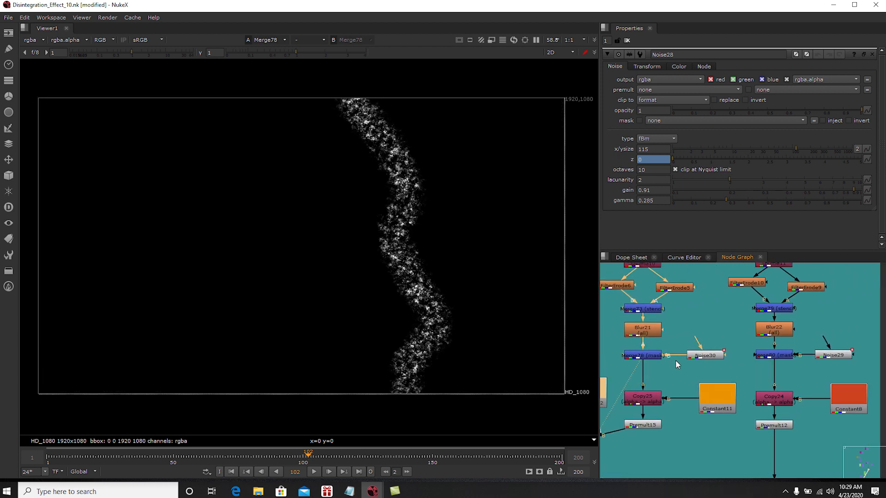
left_click(776, 355)
key("1")
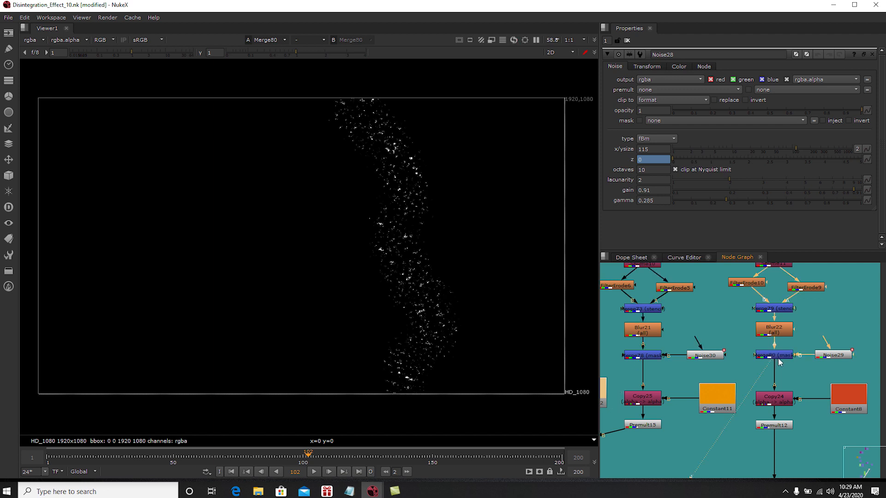
- Display Premult16, Premult15 and Premult12 in turn to examine the coloured edge of each branch
middle_click_drag(750, 372, 815, 329)
scroll(816, 329, "down", 2)
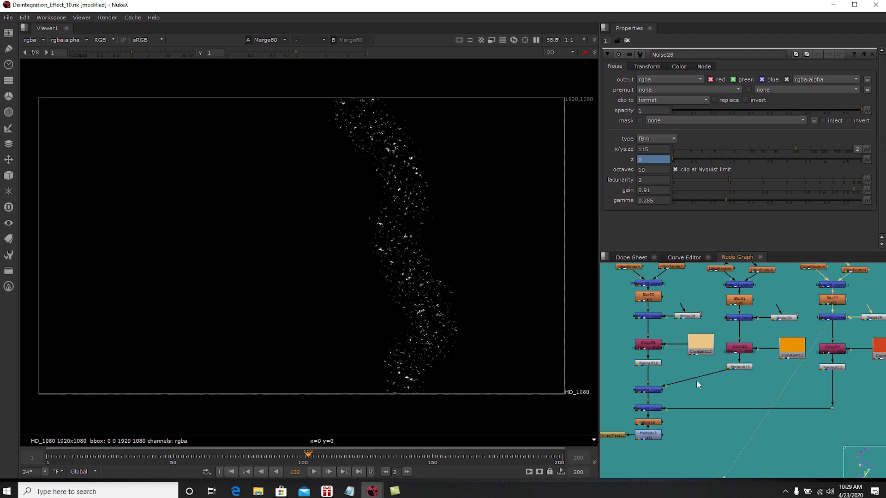
left_click(645, 364)
key("1")
left_click(735, 365)
key("1")
left_click(833, 368)
key("1")
- Display Merge82, Glow16 and Multiply3 in turn to examine how the combined edge is glowed and brightened
scroll(723, 391, "up", 2)
left_click(671, 394)
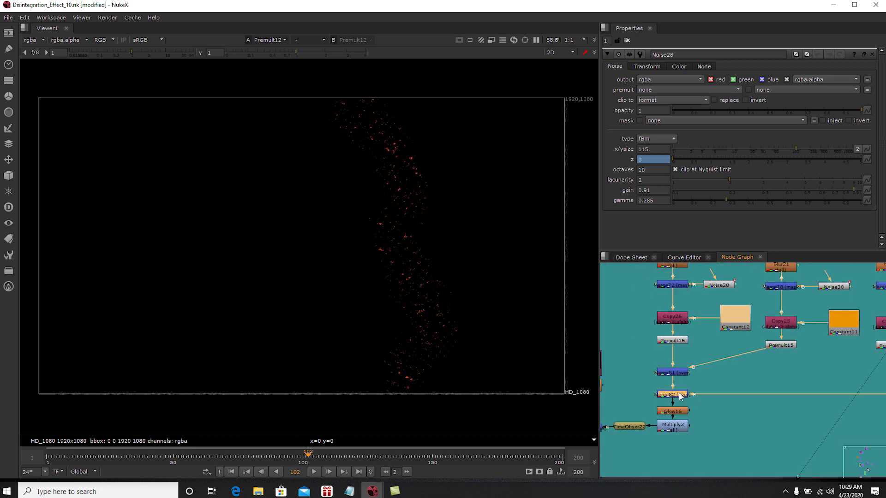
key("1")
scroll(466, 280, "up", 2)
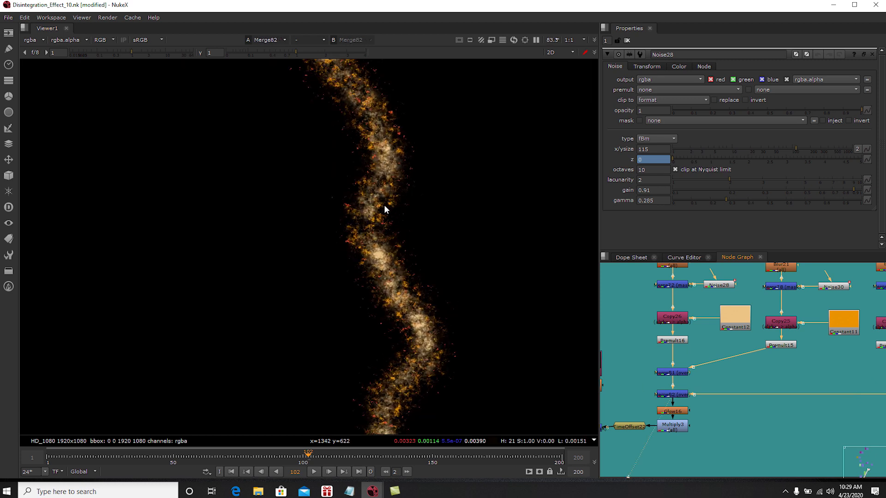
left_click(672, 411)
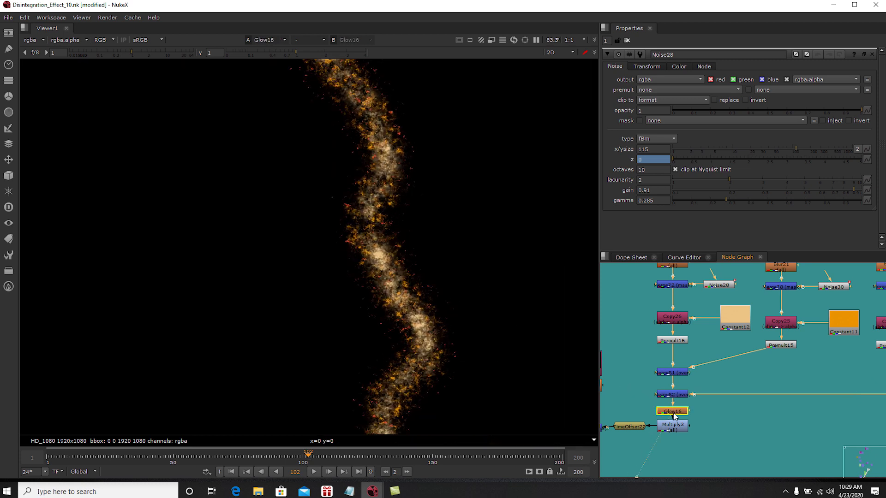
key("1")
left_click(672, 426)
key("1")
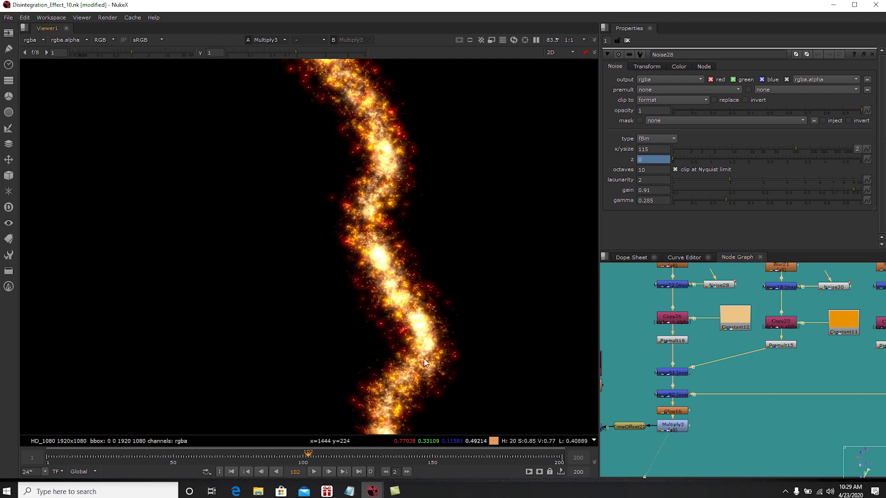
- Scrub the timeline to examine how the burning edge from Multiply3 moves, and return to frame 102
scroll(340, 348, "down", 2)
left_click(325, 455)
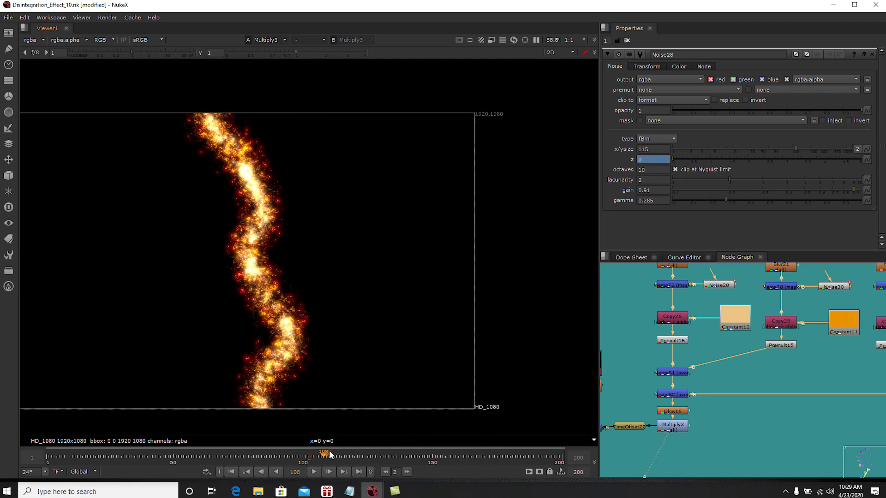
left_click(336, 455)
left_click_drag(277, 456, 260, 462)
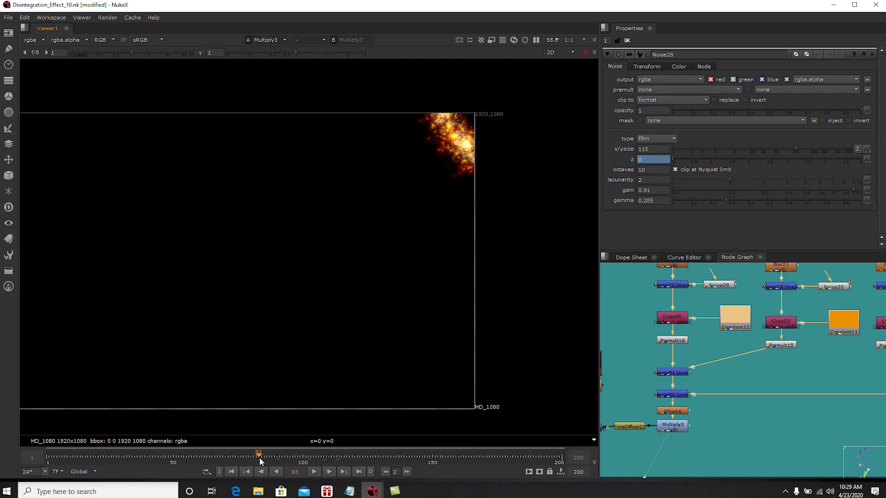
left_click(314, 473)
left_click(309, 459)
middle_click_drag(356, 347, 443, 340)
- Display TimeOffset22 and then Merge66 to examine the shifted burning edge and its masking by the silhouette
middle_click_drag(702, 384, 736, 387)
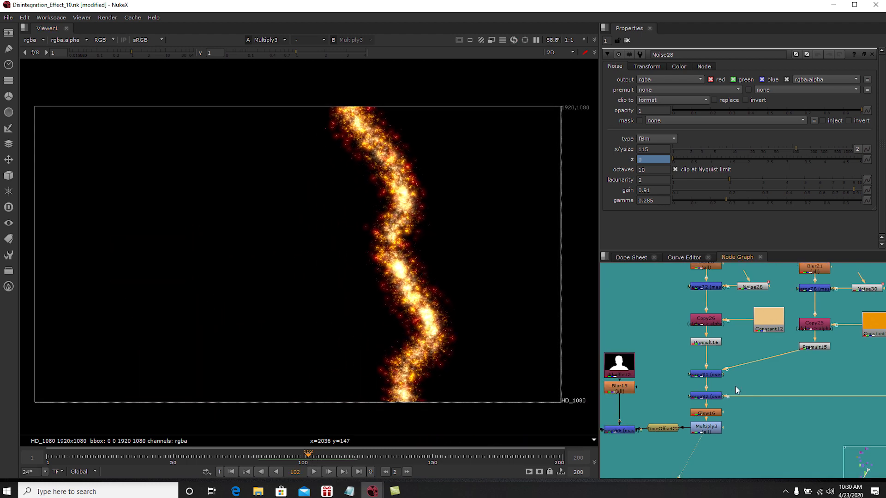
scroll(727, 419, "up", 3)
left_click(727, 412)
key("1")
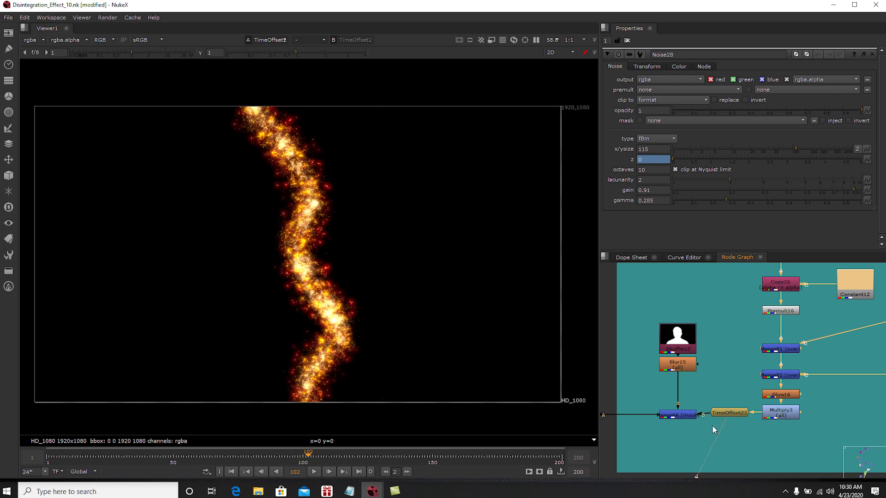
left_click(685, 414)
key("1")
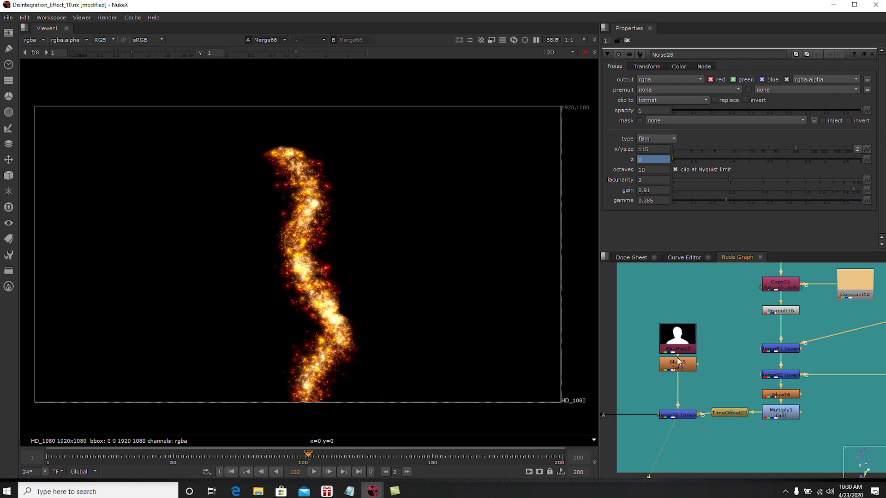
- Trace the silhouette mask's source connection and display Merge65 to examine the burning edge added to the composite
scroll(718, 384, "down", 5)
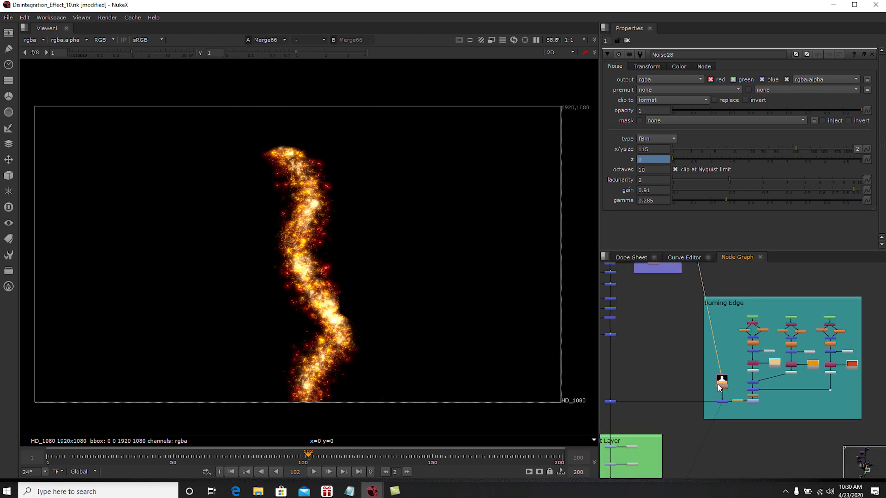
scroll(718, 383, "up", 5)
middle_click_drag(718, 384, 806, 345)
scroll(779, 373, "down", 2)
middle_click_drag(647, 409, 802, 412)
scroll(730, 384, "up", 2)
left_click(730, 384)
key("1")
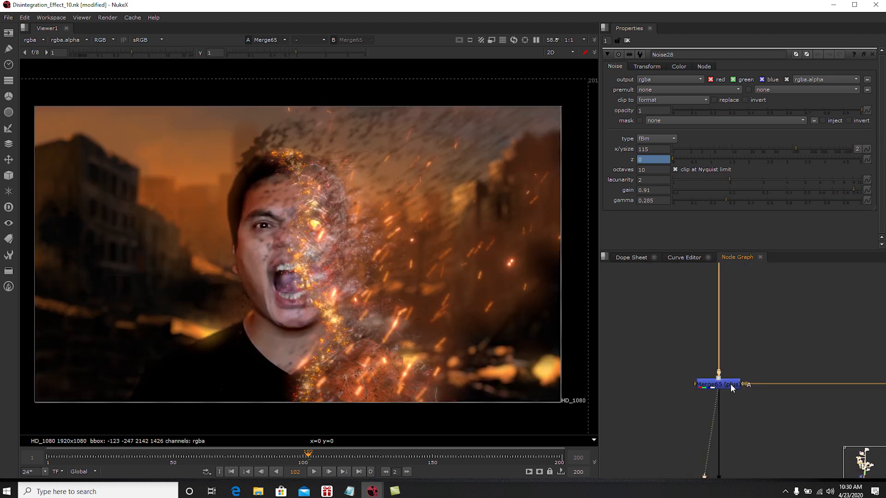
- Look over the ColorCorrect nodes and their Ramp masks in the Adjustment Layer group
scroll(748, 391, "down", 3)
middle_click_drag(749, 391, 741, 330)
scroll(744, 392, "down", 1)
middle_click_drag(756, 420, 734, 342)
middle_click_drag(721, 409, 707, 338)
scroll(701, 361, "up", 1)
middle_click_drag(694, 371, 701, 413)
scroll(701, 413, "up", 2)
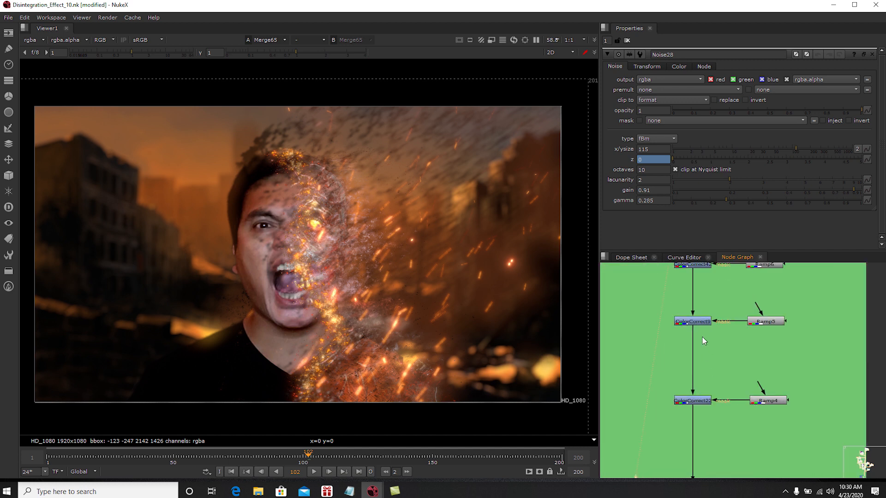
- Display ColorCorrect42 in the viewer and open its Ramp6 mask's properties to examine the upper-frame colour correction
middle_click_drag(704, 310, 704, 353)
left_click(704, 308)
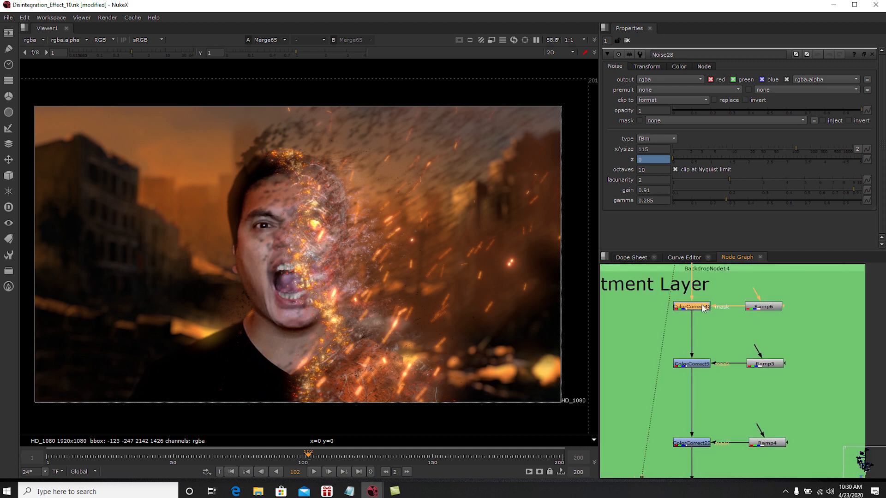
key("1")
left_click(697, 316)
left_click(762, 309)
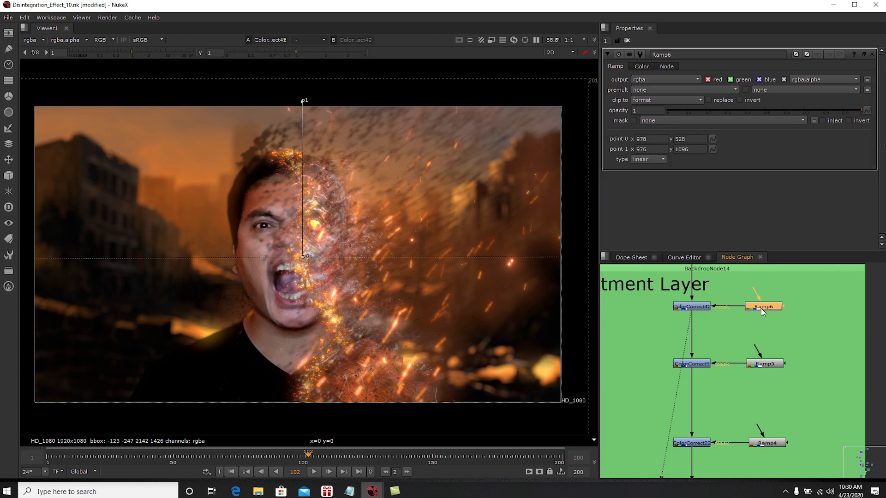
- Display the second ColorCorrect node in the Adjustment Layer group and examine the settings of its Ramp5 mask
middle_click_drag(722, 310, 749, 333)
left_click(748, 379)
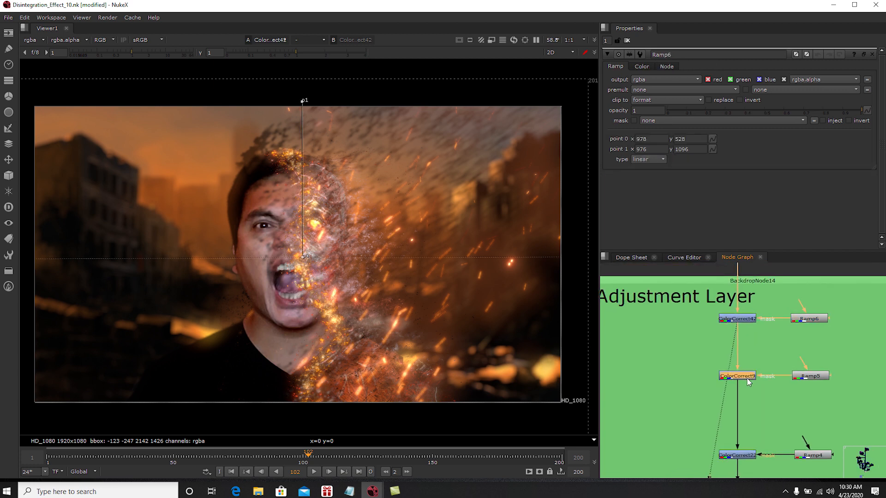
left_click(805, 378)
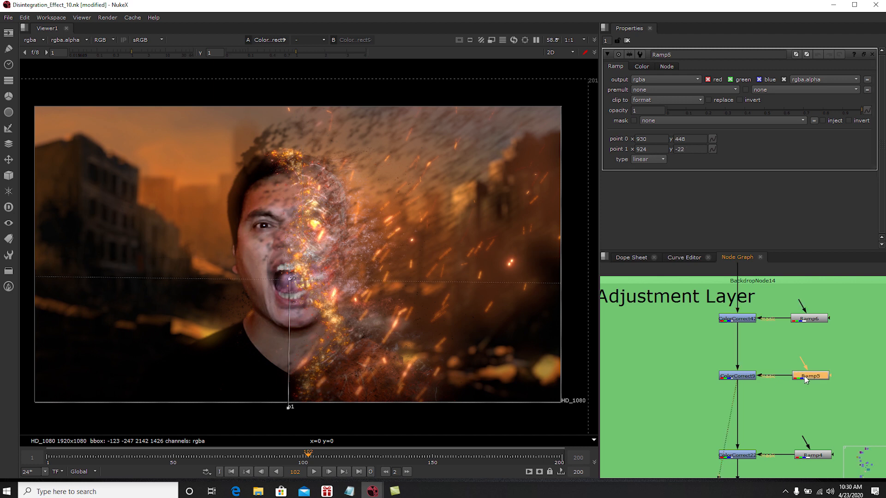
- Display the Ramp6 gradient by itself, then display ColorCorrect42 to compare the mask with its corrected area
left_click(808, 319)
key("1")
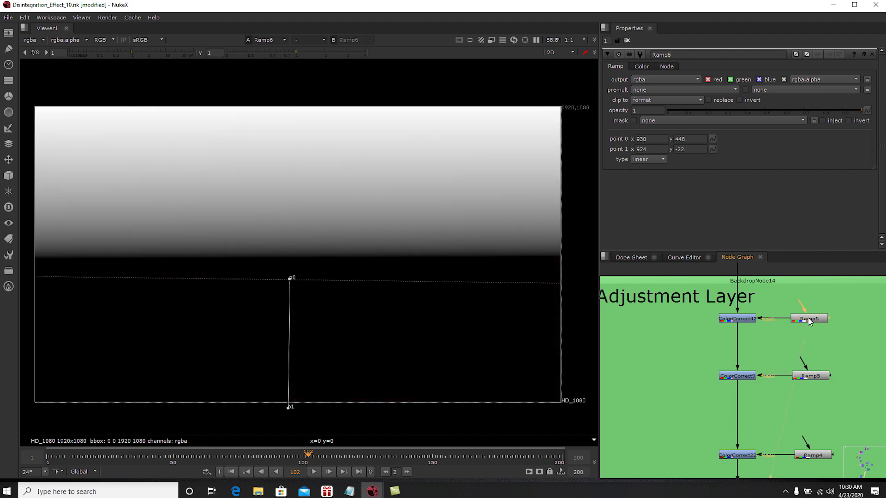
double_click(747, 319)
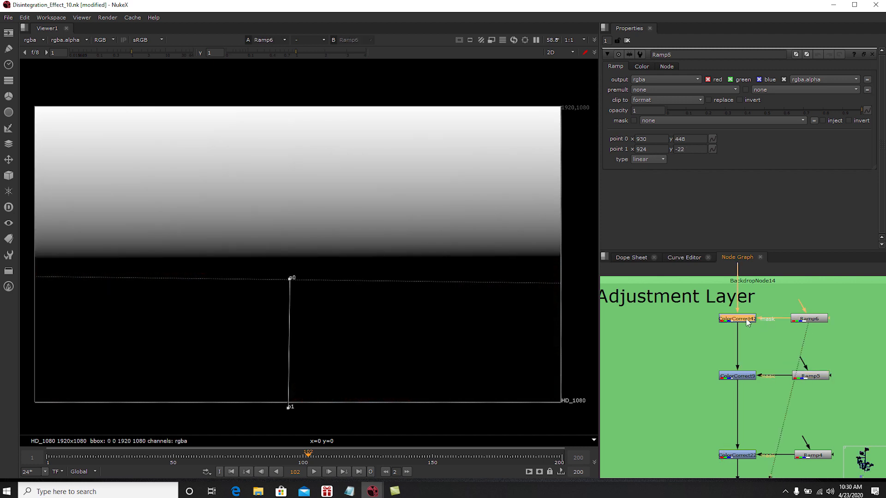
key("1")
- Review Ramp5 against the output of its ColorCorrect node, then close the open node properties
left_click(808, 378)
double_click(808, 378)
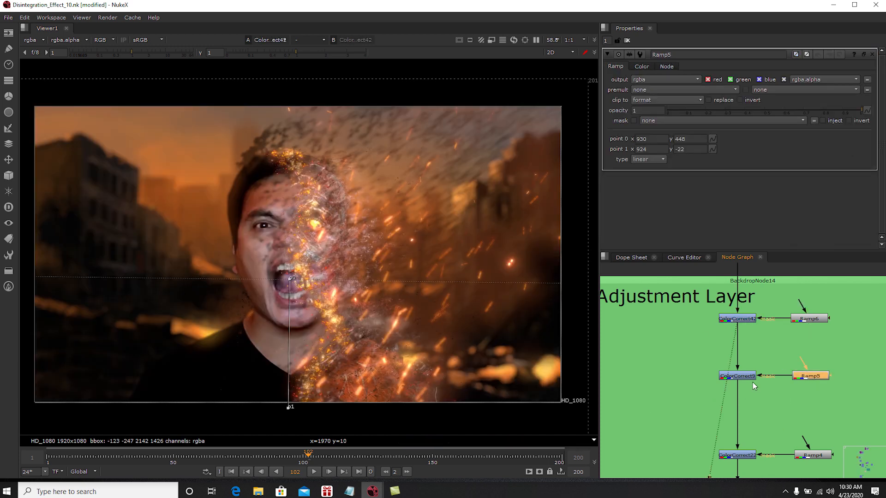
left_click(737, 376)
key("1")
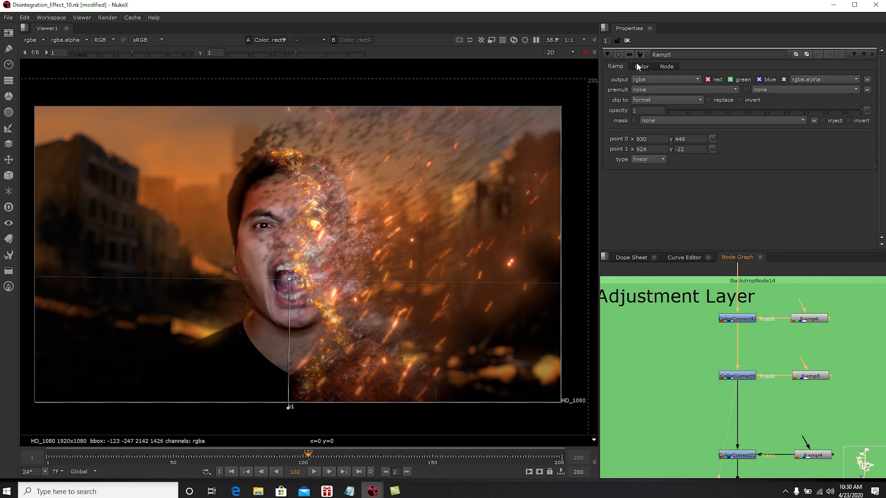
left_click(627, 41)
- Examine the Ramp4 mask and display the ColorCorrect22 result, then close the open node properties
middle_click_drag(763, 438, 771, 348)
left_click(794, 347)
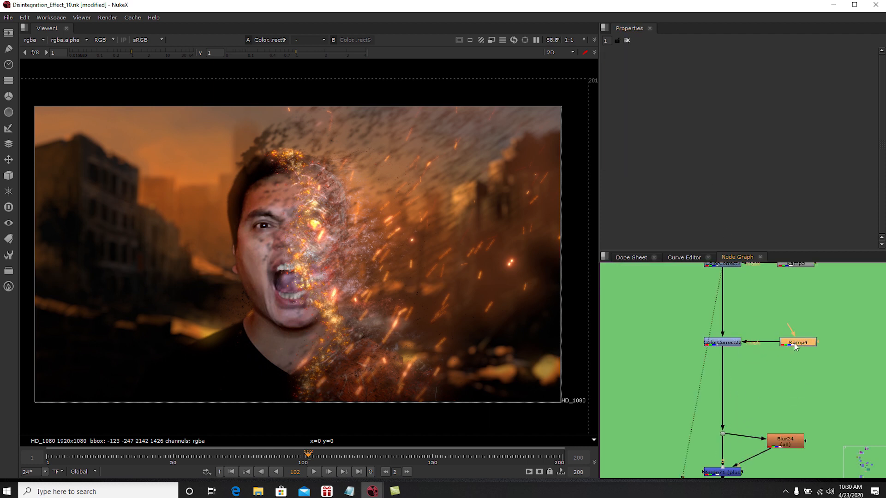
double_click(795, 347)
left_click(732, 346)
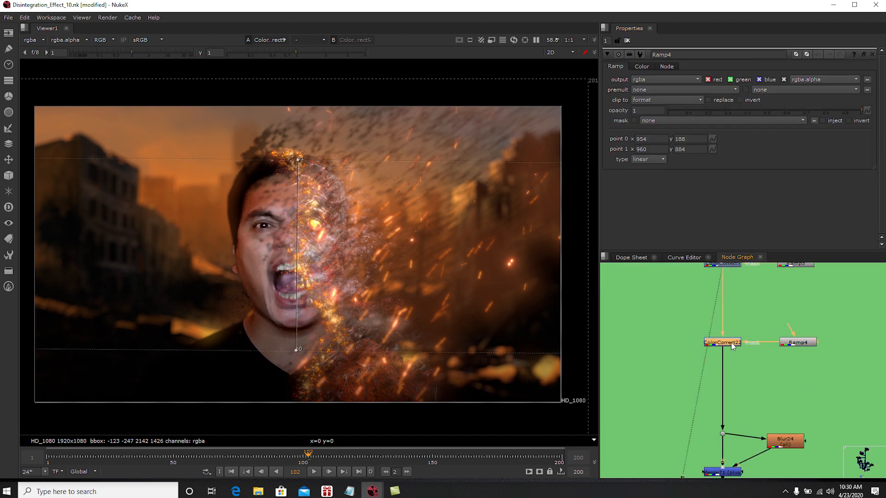
key("1")
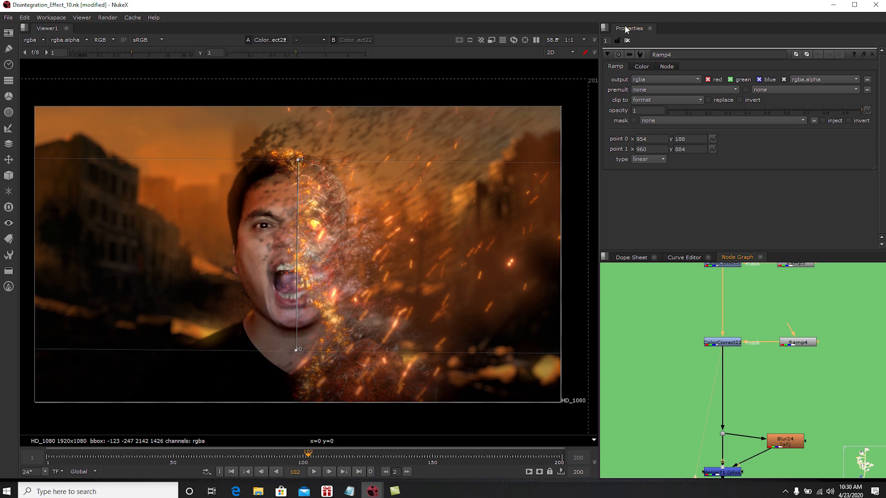
left_click(628, 41)
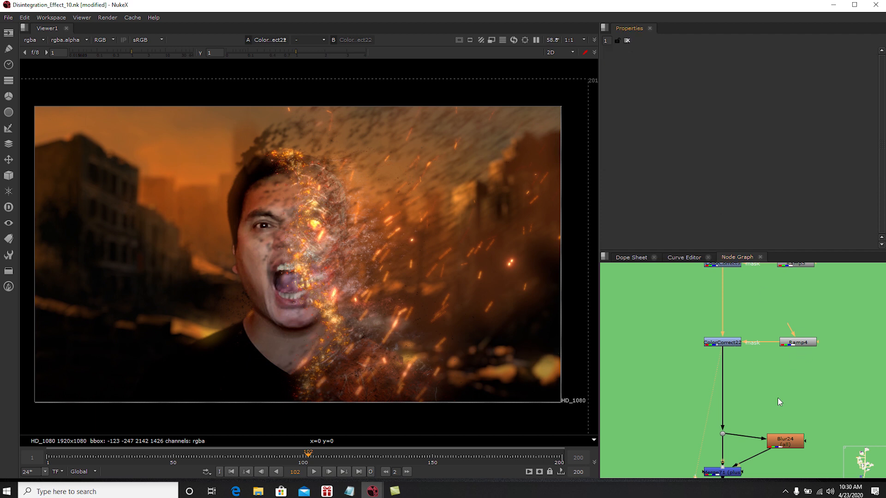
- Display Merge71 to examine the glow made by adding Blur24 over the composite
middle_click_drag(779, 401, 752, 372)
scroll(753, 372, "up", 2)
left_click(776, 377)
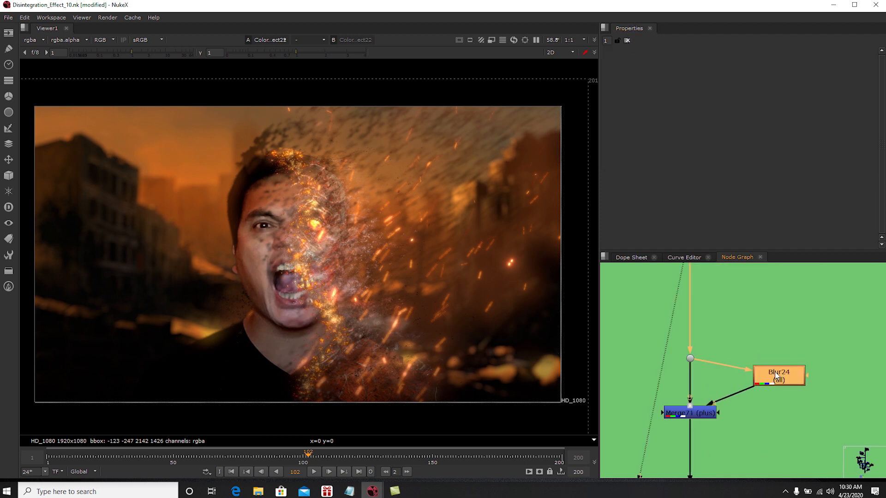
left_click(706, 412)
key("1")
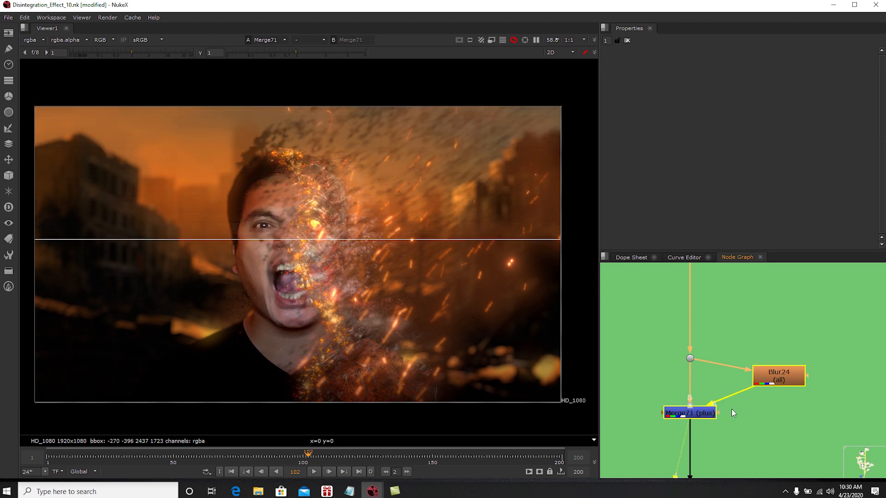
left_click(732, 409)
- Display the ColorCorrect node masked by Roto24, Invert8 and Blur23 to examine the edge darkening
scroll(729, 350, "down", 2)
middle_click_drag(726, 403, 723, 336)
scroll(696, 380, "up", 2)
left_click(687, 358)
key("1")
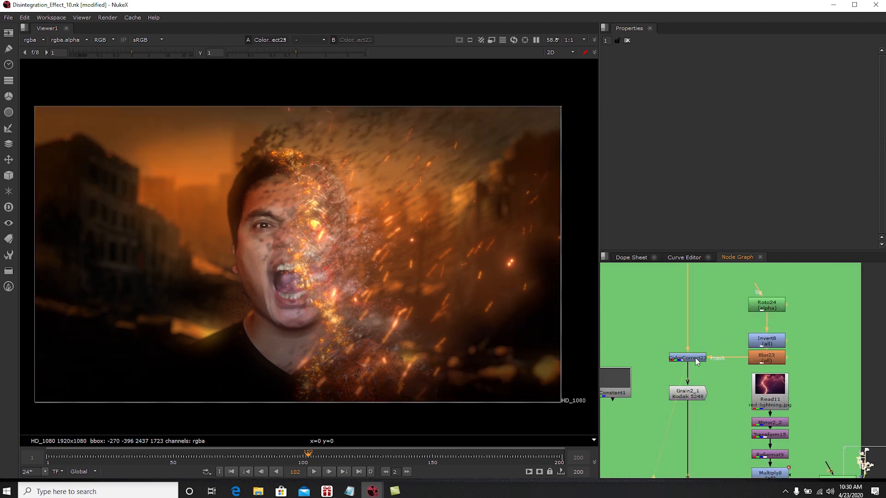
- Move the Read11 lightning branch and its Roto29 and Blur26 mask farther from the main pipe, level with Merge93
middle_click_drag(721, 369, 701, 319)
scroll(699, 322, "down", 1)
middle_click_drag(748, 390, 716, 397)
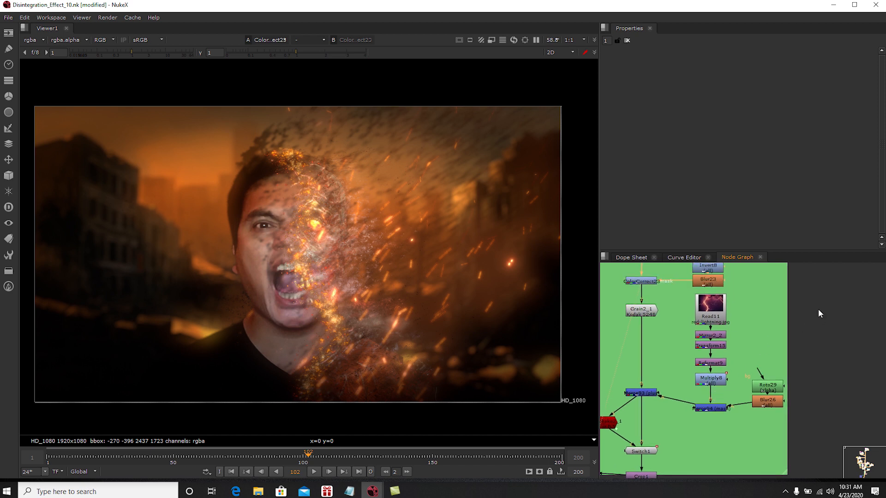
left_click_drag(822, 283, 756, 401)
left_click(857, 353)
left_click_drag(857, 354, 818, 374)
left_click(809, 405)
left_click(813, 394)
left_click_drag(650, 394, 647, 397)
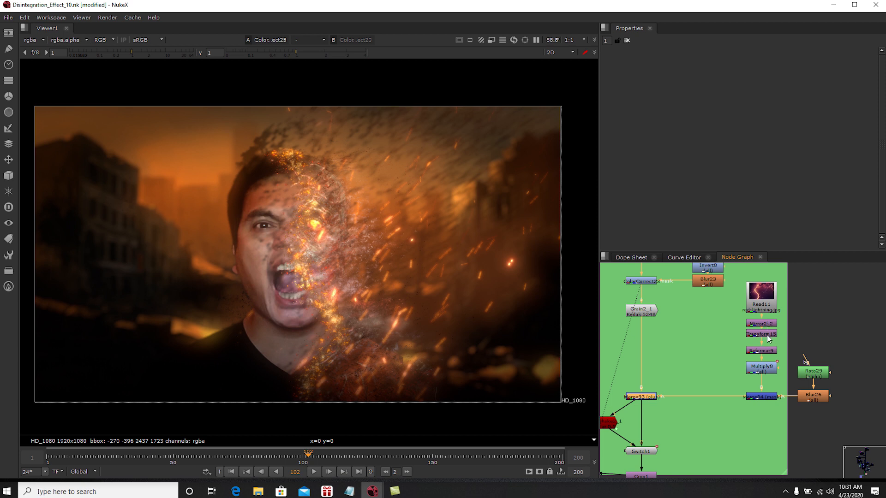
- Display Read11, Mirror2_2 and Reformat9 to examine how the lightning image is mirrored and reformatted
left_click(766, 353)
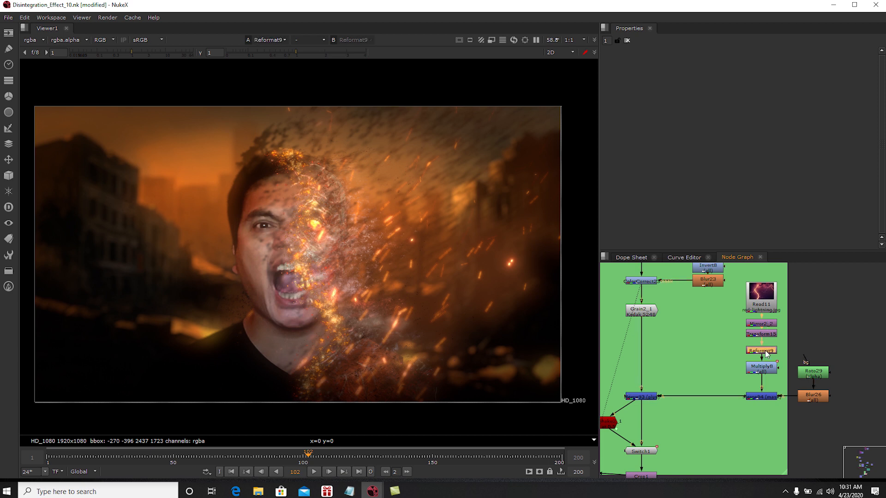
key("1")
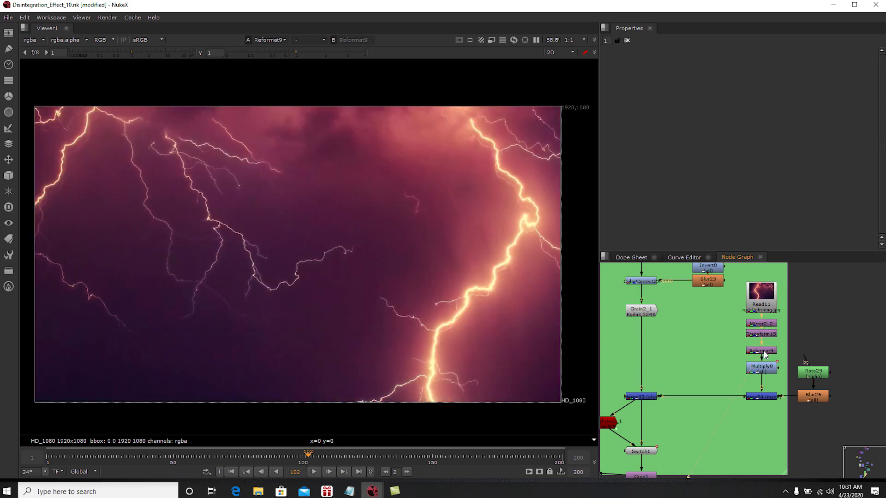
scroll(765, 355, "up", 2)
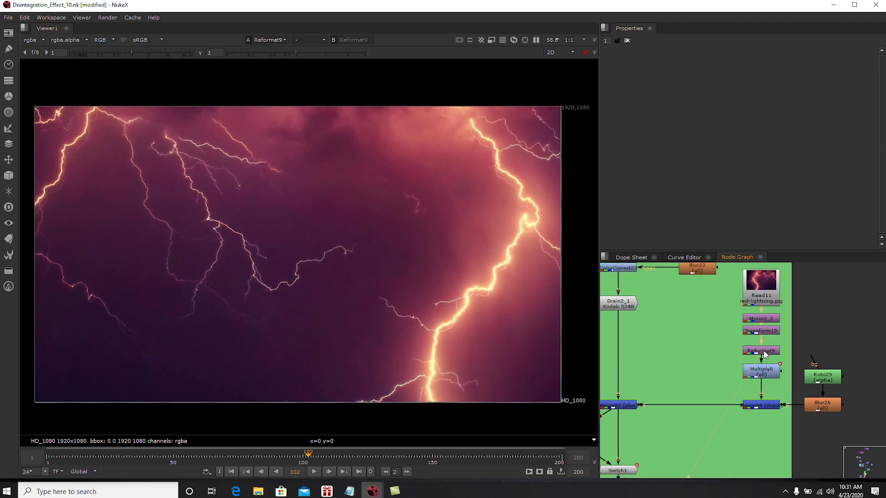
left_click(761, 301)
key("1")
left_click(766, 319)
key("1")
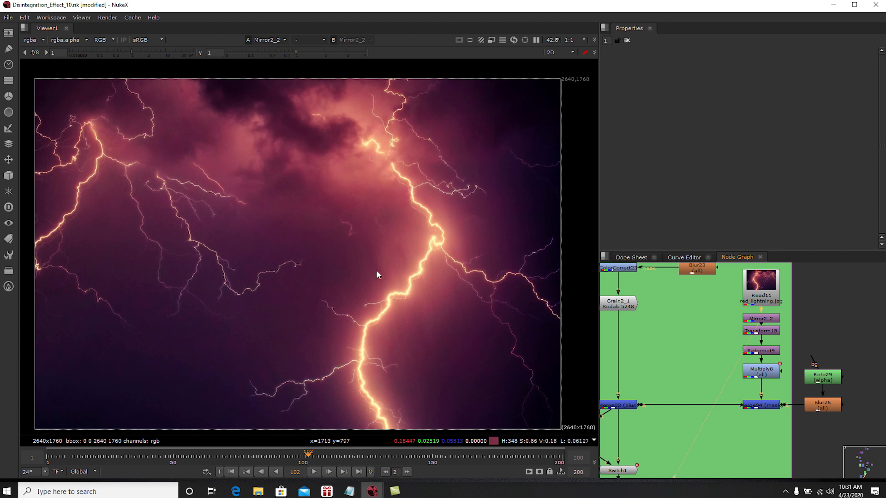
left_click(764, 351)
key("1")
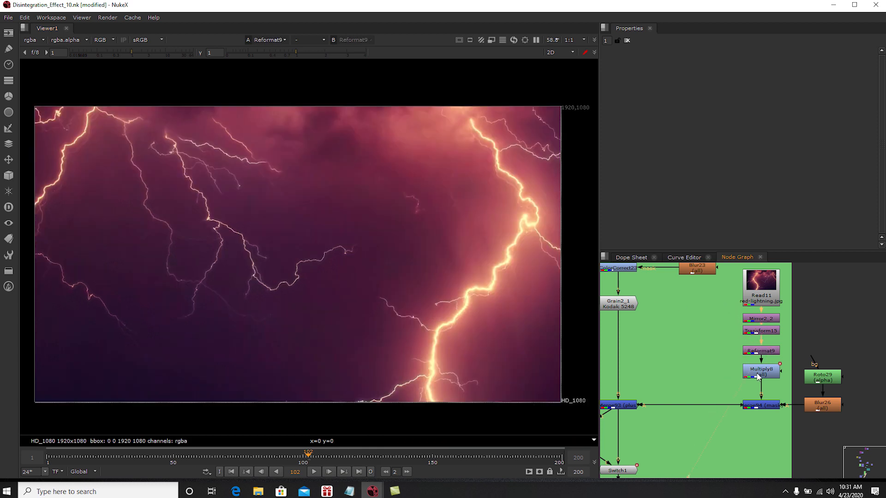
- Display Merge94, open its Roto29 mask and go to frame 76 to examine the masked lightning flash
left_click(759, 405)
key("1")
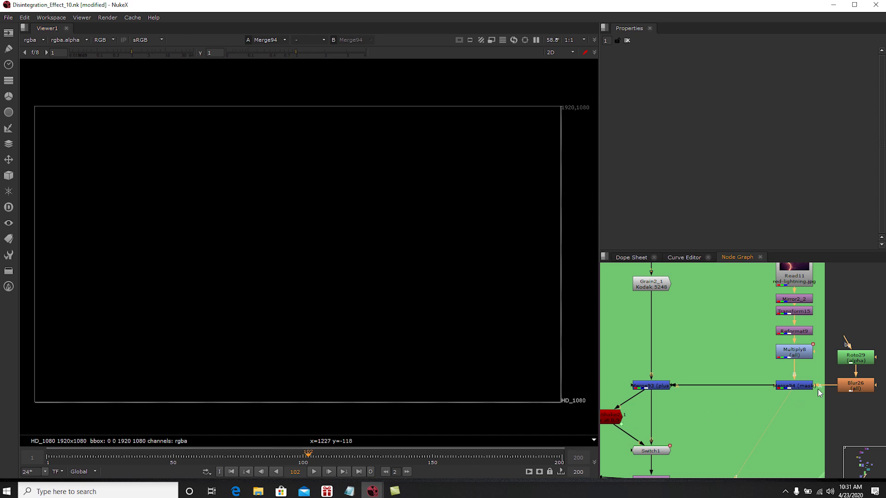
double_click(853, 363)
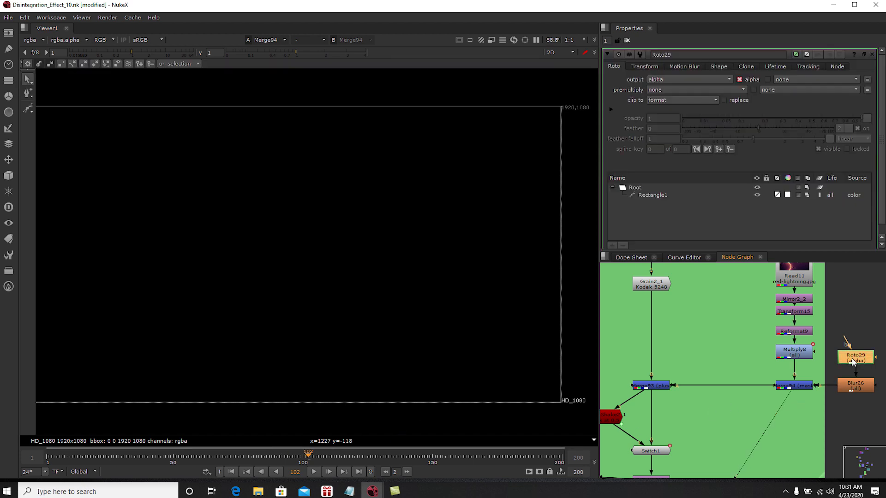
left_click(240, 456)
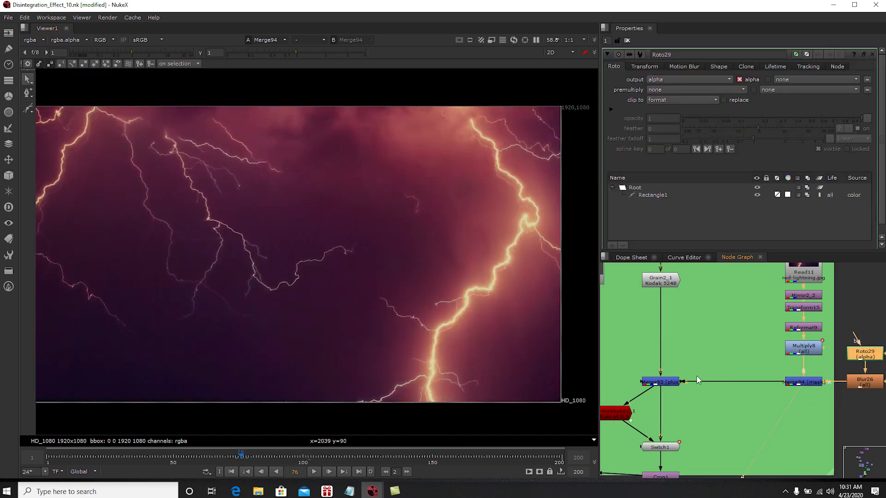
- Display Merge93 to examine the lightning added to the composite, and return to frame 102
left_click(669, 383)
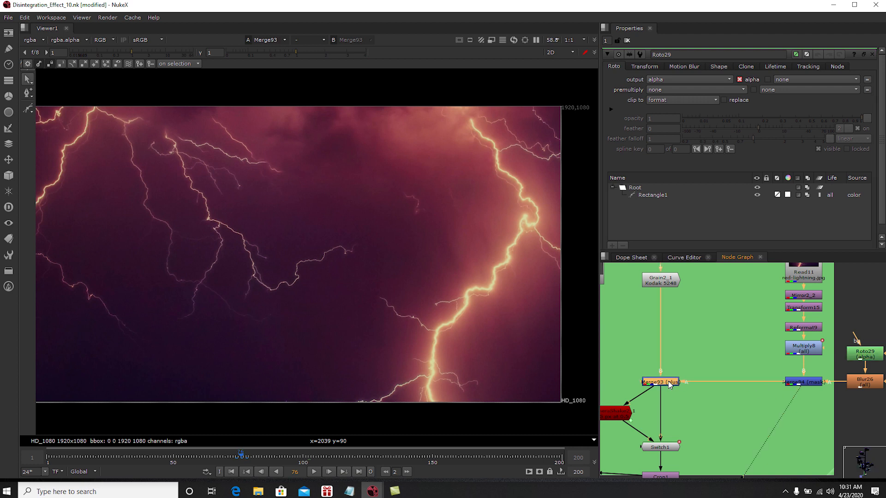
key("1")
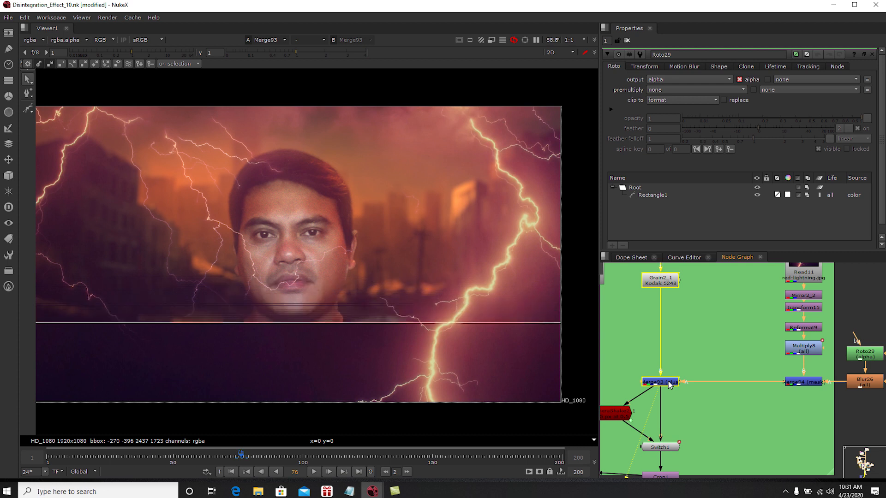
left_click(259, 455)
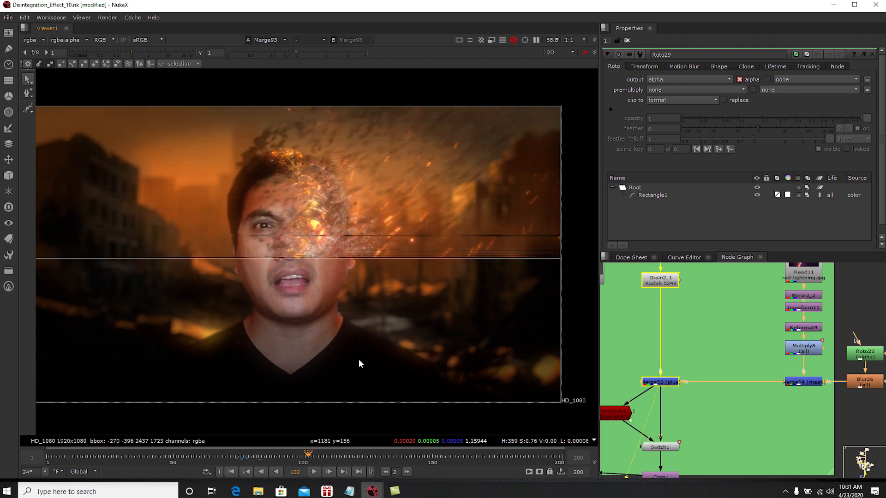
- Look over the camera shake and Switch1 nodes, and display Crop1 to examine the final composite
scroll(359, 359, "down", 1)
middle_click_drag(359, 359, 374, 344)
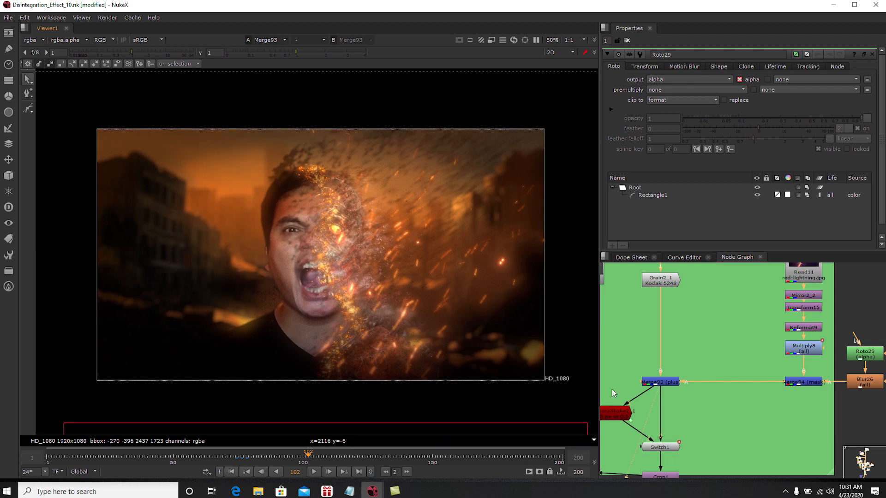
middle_click_drag(612, 393, 685, 347)
scroll(691, 367, "up", 2)
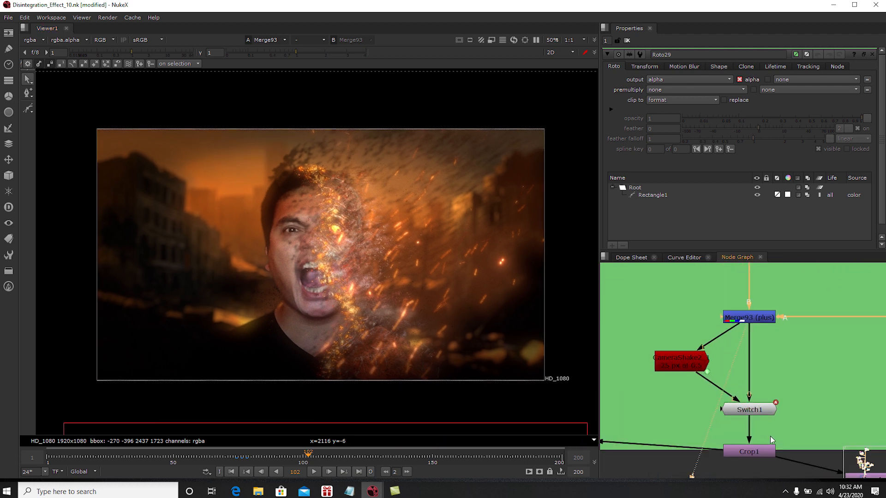
scroll(738, 411, "down", 3)
scroll(722, 395, "up", 2)
left_click(722, 382)
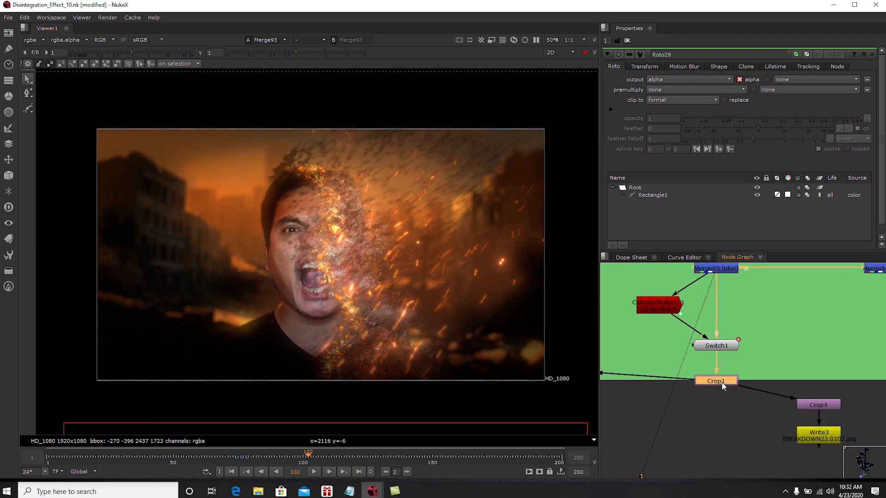
key("1")
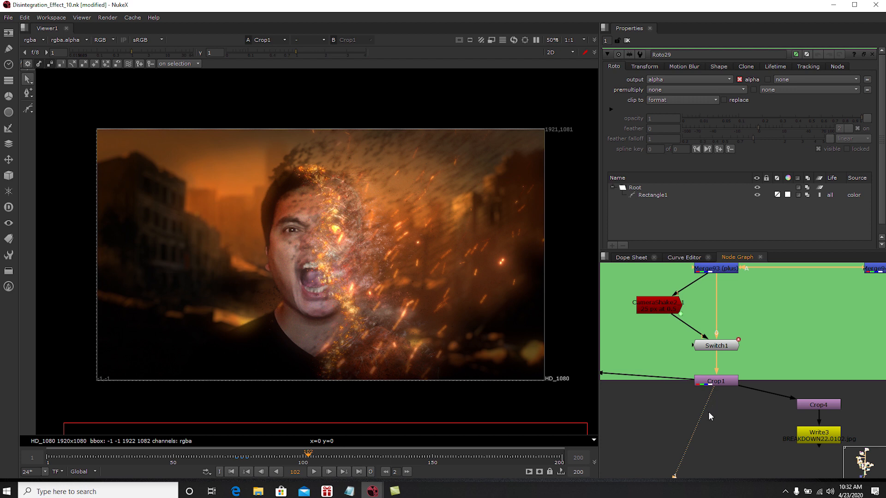
- Close the Roto29 properties and display Read15 to examine the rendered Disintegration_Effect sequence
scroll(763, 393, "down", 3)
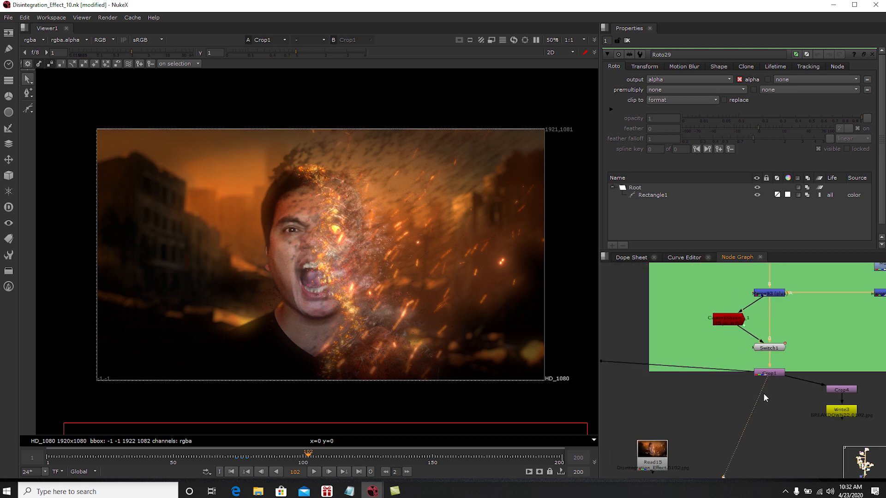
left_click(627, 42)
middle_click_drag(716, 383, 707, 308)
scroll(679, 362, "up", 2)
left_click_drag(679, 361, 698, 331)
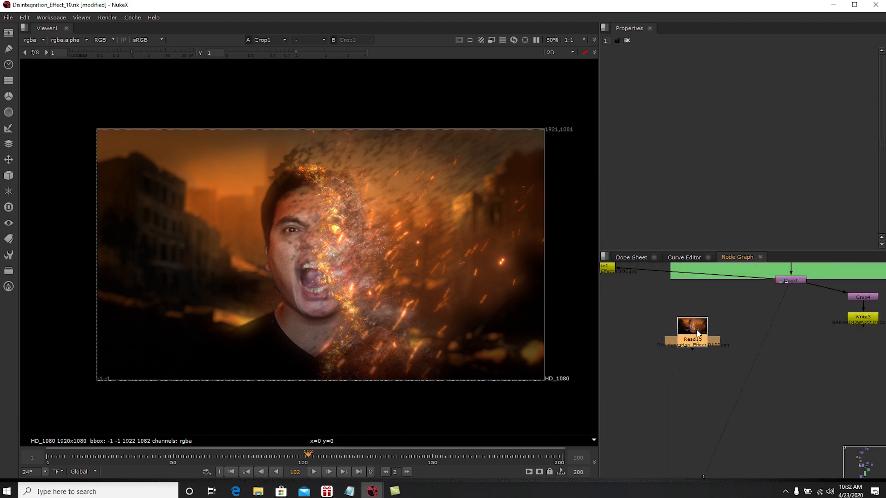
key("1")
scroll(328, 345, "up", 1)
scroll(328, 344, "down", 1)
middle_click_drag(344, 335, 327, 345)
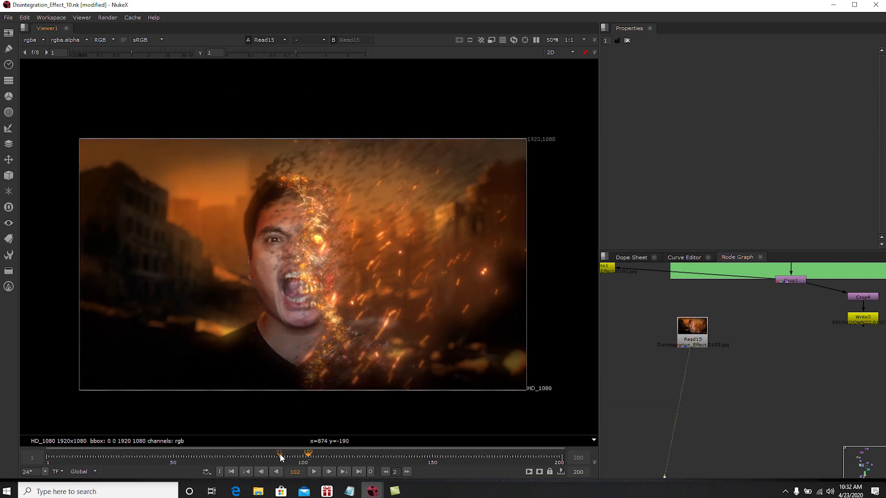
- Scrub the rendered Disintegration_Effect sequence around the face's disintegration and settle on frame 100
left_click(264, 456)
left_click_drag(286, 456, 320, 460)
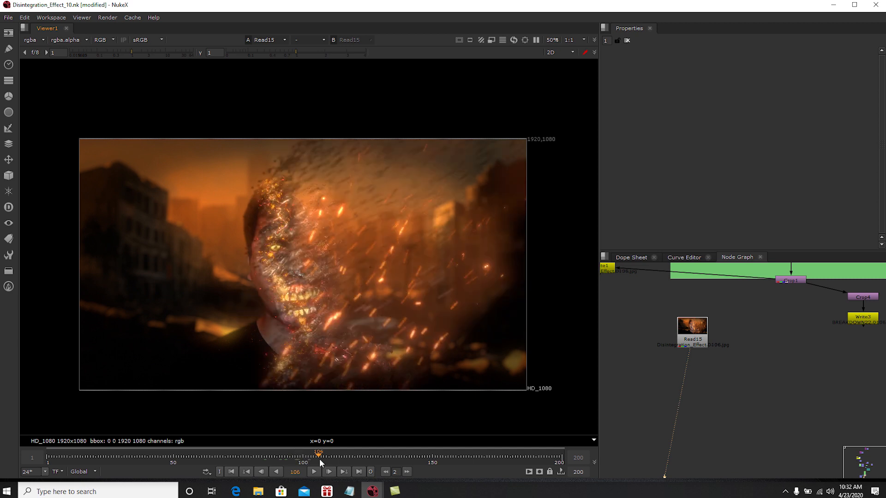
left_click(303, 460)
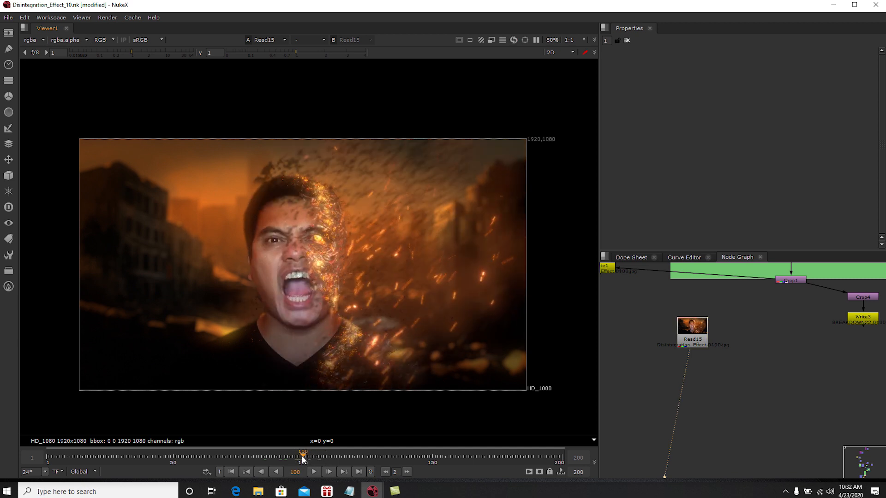
- Go to the Thumbnail group and display its Read9 source image
middle_click_drag(742, 343, 783, 343)
scroll(786, 346, "down", 2)
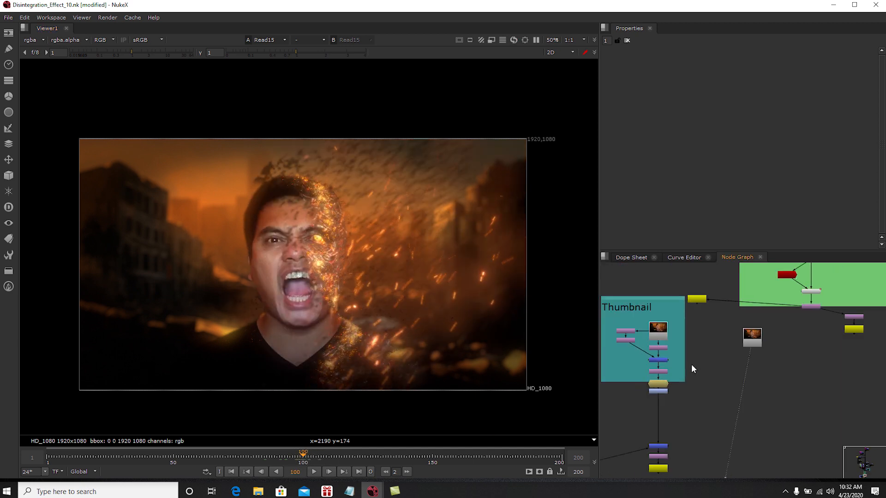
middle_click_drag(684, 376, 754, 365)
scroll(754, 364, "up", 3)
left_click(717, 282)
key("1")
left_click(720, 289)
middle_click_drag(720, 288, 734, 328)
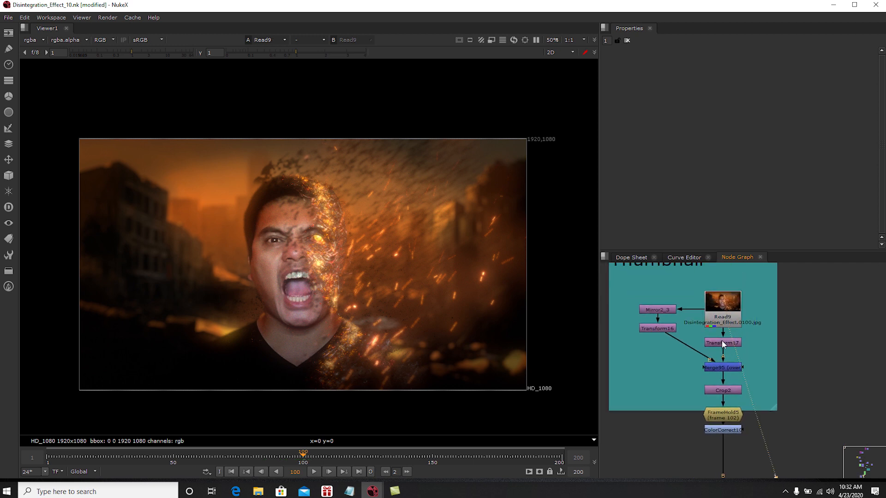
- Display Merge95, Read9 and the mirrored image from Mirror2_3 in the Thumbnail group
left_click(722, 368)
key("1")
left_click(723, 323)
key("1")
left_click(673, 316)
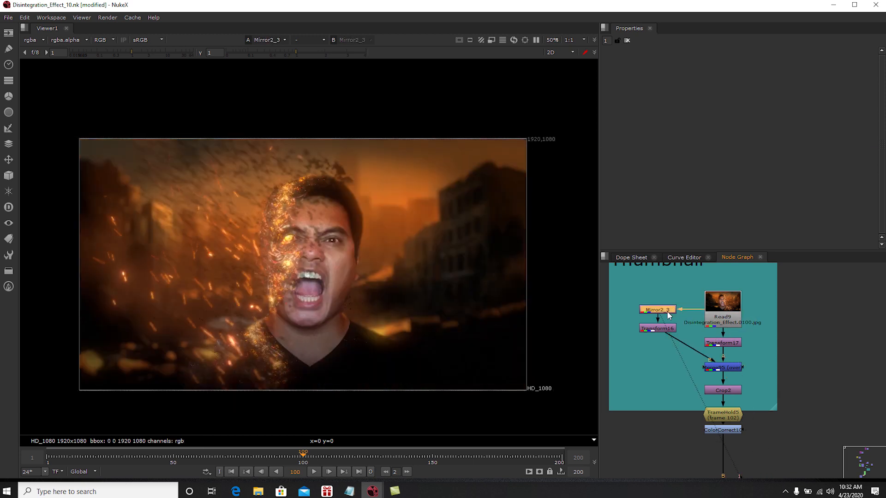
double_click(670, 315)
- Display Transform16 with its properties open, and display Merge95 to examine the extended background
left_click(660, 331)
key("1")
double_click(660, 331)
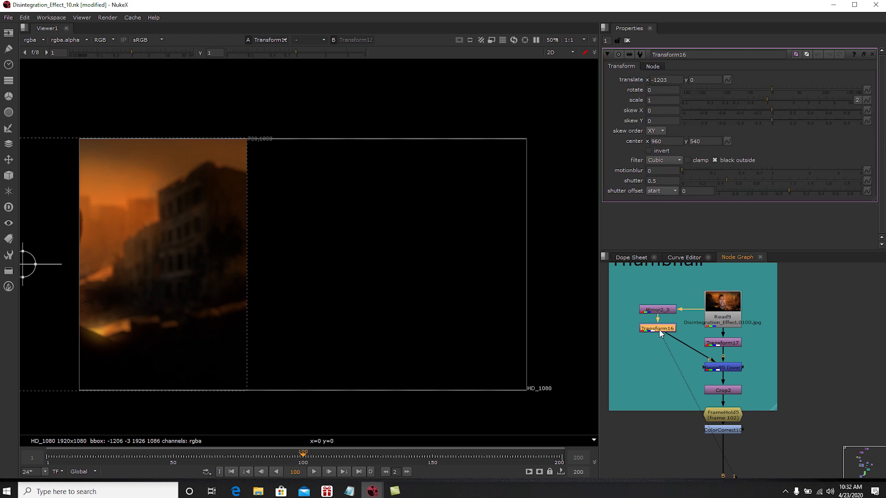
left_click(726, 368)
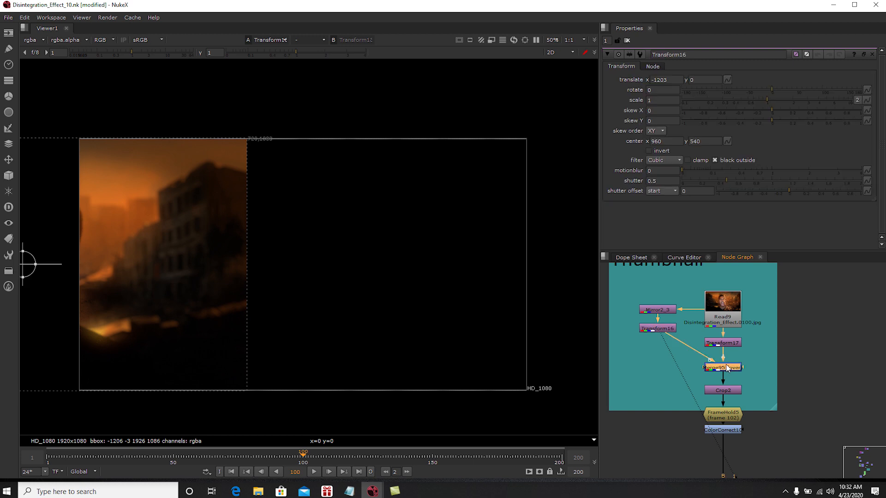
key("1")
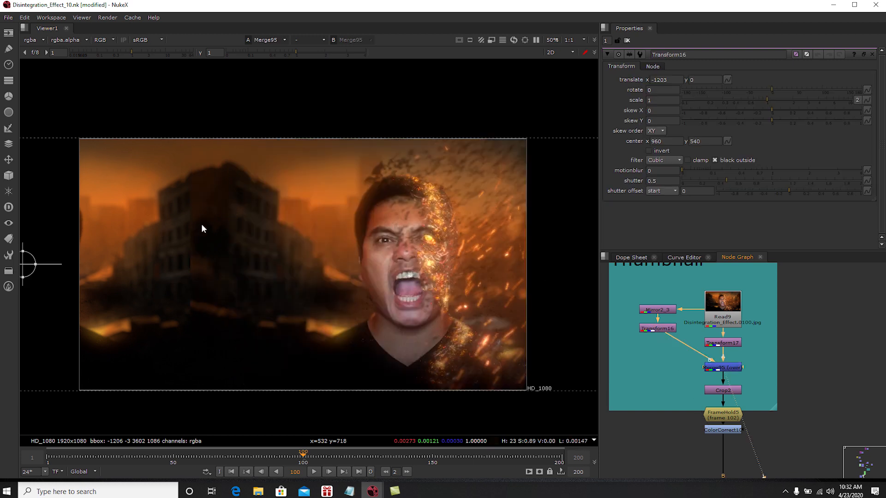
- Compare Transform17 and Transform16 using two viewer inputs, and display their Merge95 result again
left_click(712, 342)
key("2")
left_click(662, 328)
key("1")
key("2")
key("1")
left_click(715, 368)
key("1")
- Close the open node properties and display Crop2 and FrameHold5 to examine the cropped, held thumbnail frame
left_click(627, 41)
middle_click_drag(739, 325, 741, 296)
scroll(721, 357, "up", 1)
left_click(722, 363)
key("1")
left_click_drag(729, 395, 730, 391)
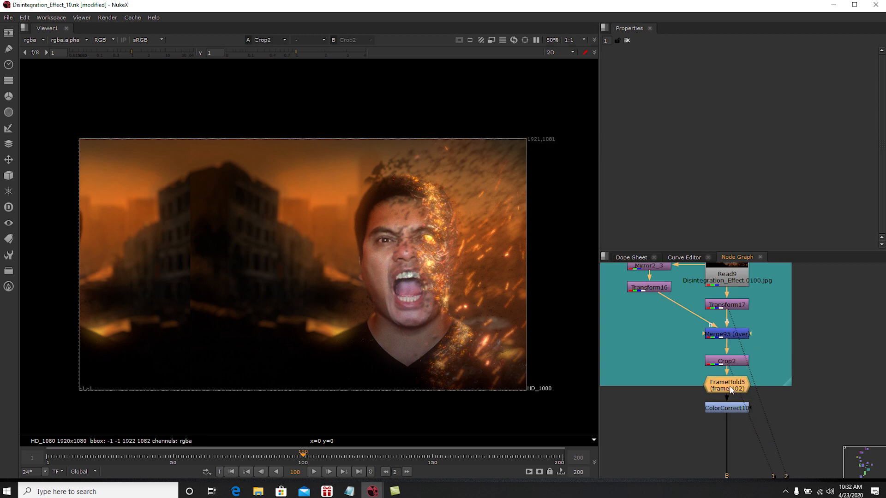
key("1")
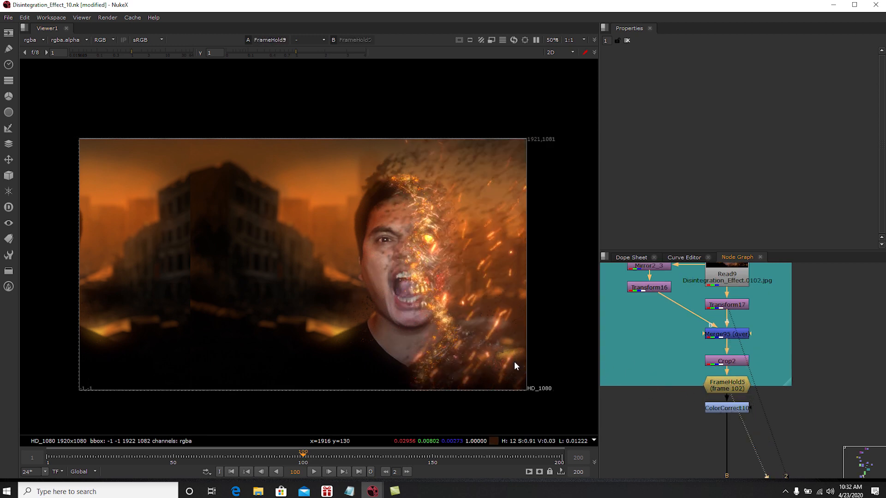
- Display the ColorCorrect node below FrameHold5, and Merge98 to examine the title text over the graded thumbnail
left_click_drag(723, 409, 723, 416)
key("1")
left_click(754, 422)
scroll(710, 386, "down", 4)
middle_click_drag(734, 401, 795, 300)
scroll(779, 352, "up", 2)
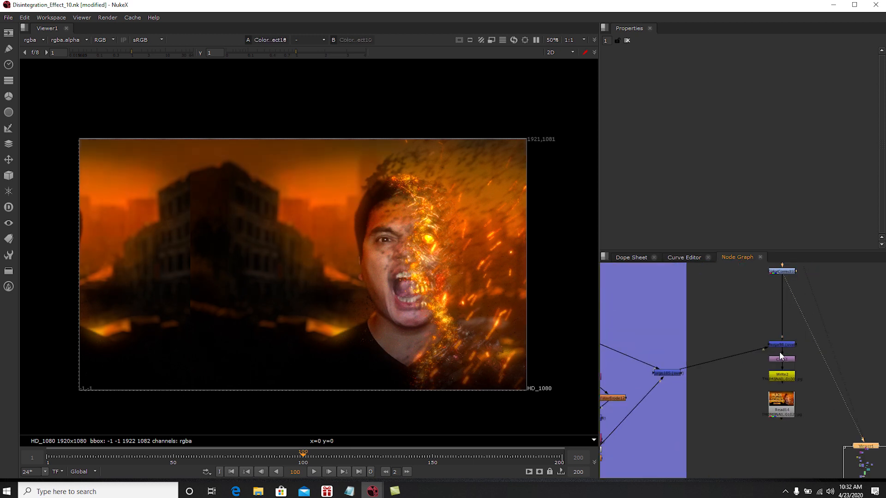
scroll(781, 347, "up", 1)
left_click(782, 343)
key("1")
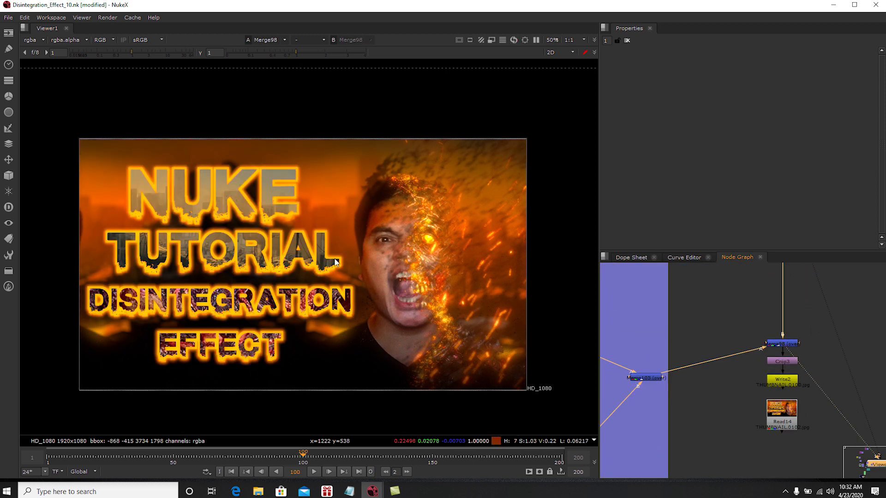
- Look over the node network that builds the thumbnail's title text, including its Roto, Read, Merge and Constant13 nodes
middle_click_drag(710, 325, 802, 408)
scroll(768, 369, "down", 2)
scroll(723, 351, "up", 1)
middle_click_drag(729, 348, 719, 313)
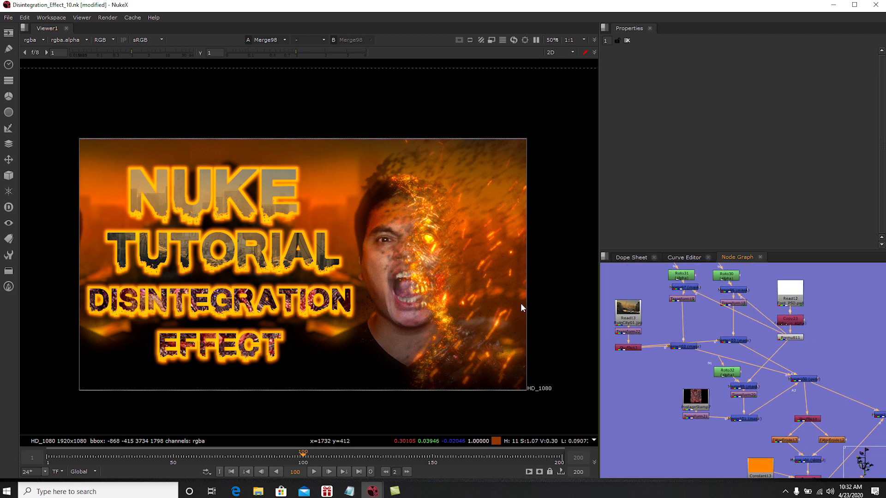
middle_click_drag(767, 346, 700, 344)
middle_click_drag(832, 377, 786, 365)
scroll(786, 365, "down", 2)
scroll(710, 387, "up", 1)
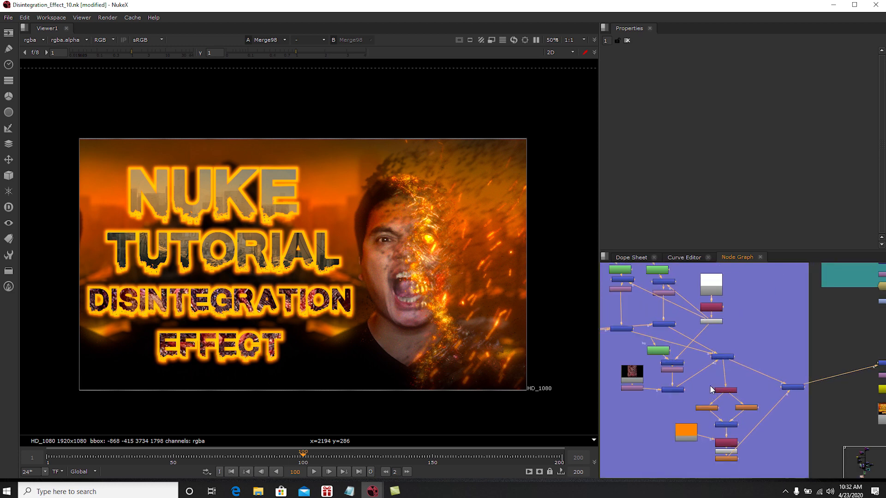
middle_click_drag(710, 386, 751, 369)
scroll(713, 368, "up", 2)
- Display Read14 to examine the rendered THUMBNAIL image
middle_click_drag(867, 396, 671, 356)
middle_click_drag(771, 327, 756, 326)
left_click(760, 372)
key("1")
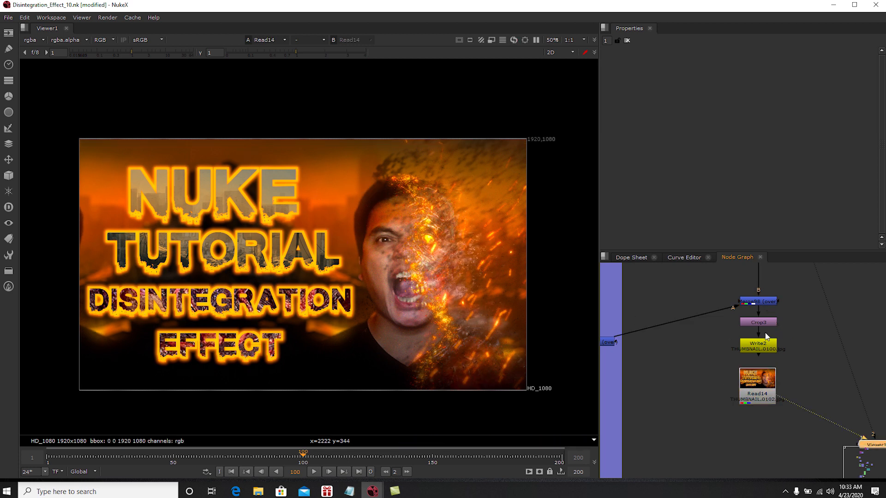
- Return to Read15 and display the rendered Disintegration_Effect sequence again
scroll(759, 351, "down", 6)
scroll(691, 312, "up", 3)
middle_click_drag(706, 315, 760, 331)
left_click(721, 363)
key("1")
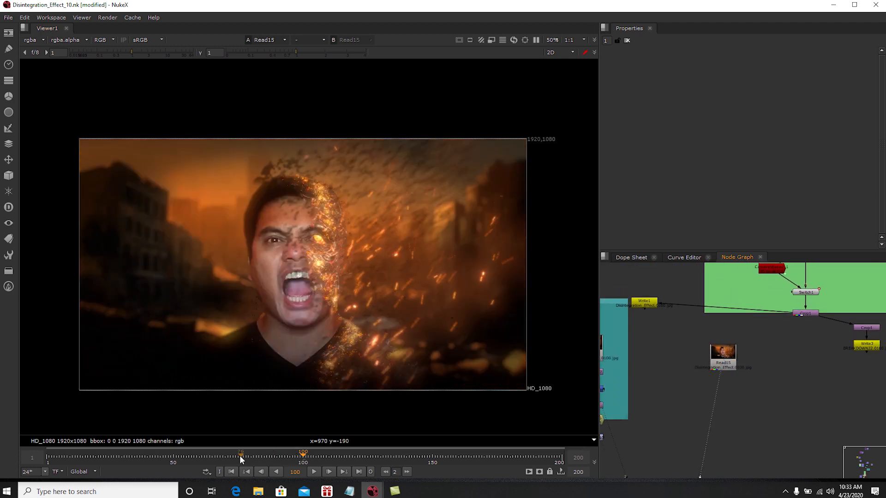